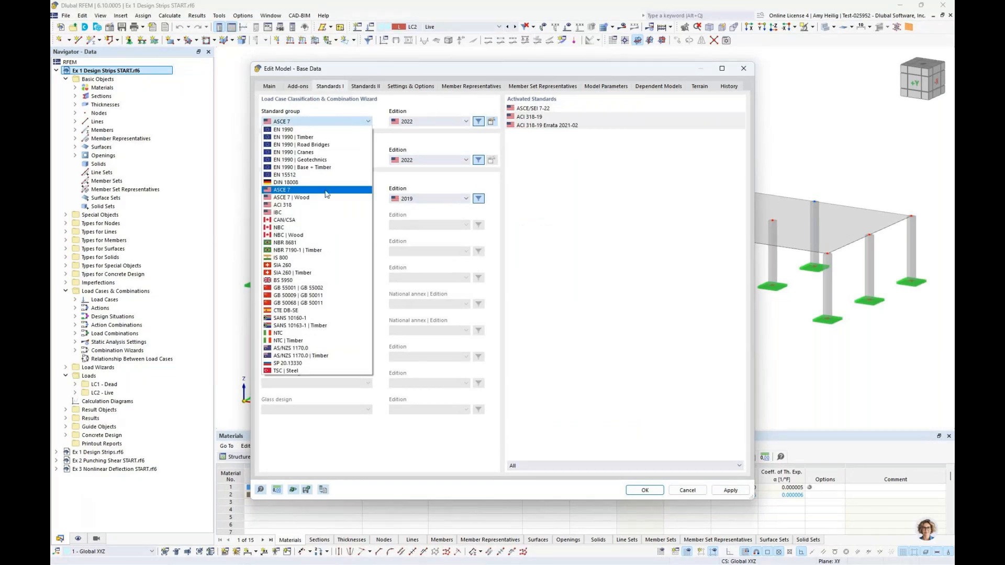
# Review the ASCE 7 load combination standard and the concrete design standard choices in the model's base data, and cancel the dialog.
pyautogui.click(426, 138)
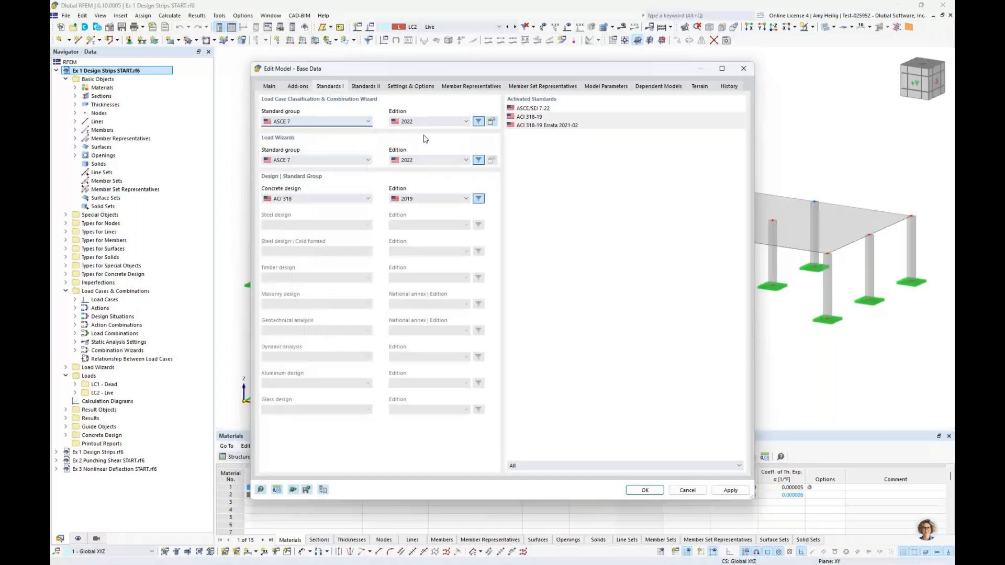
pyautogui.click(303, 199)
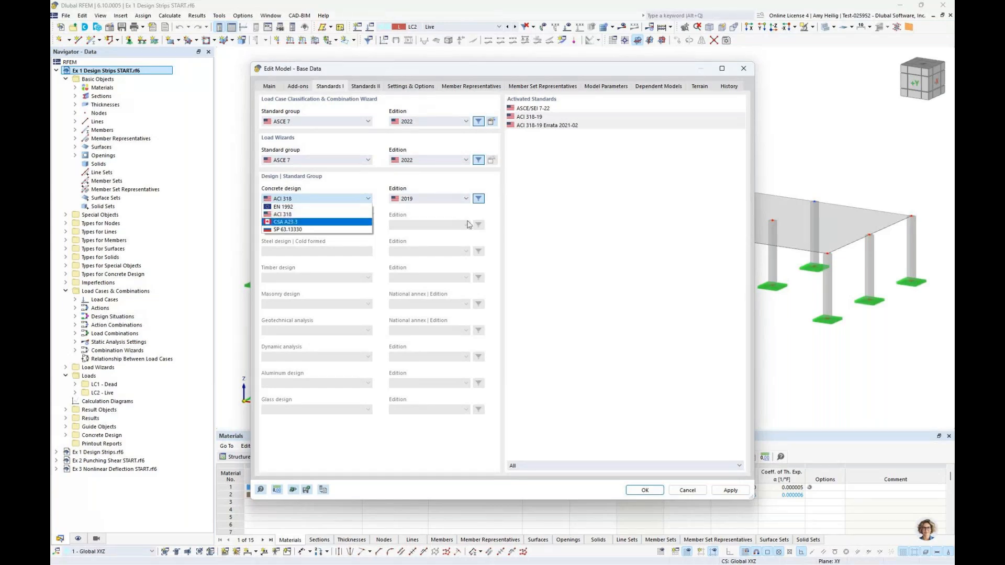
pyautogui.click(575, 232)
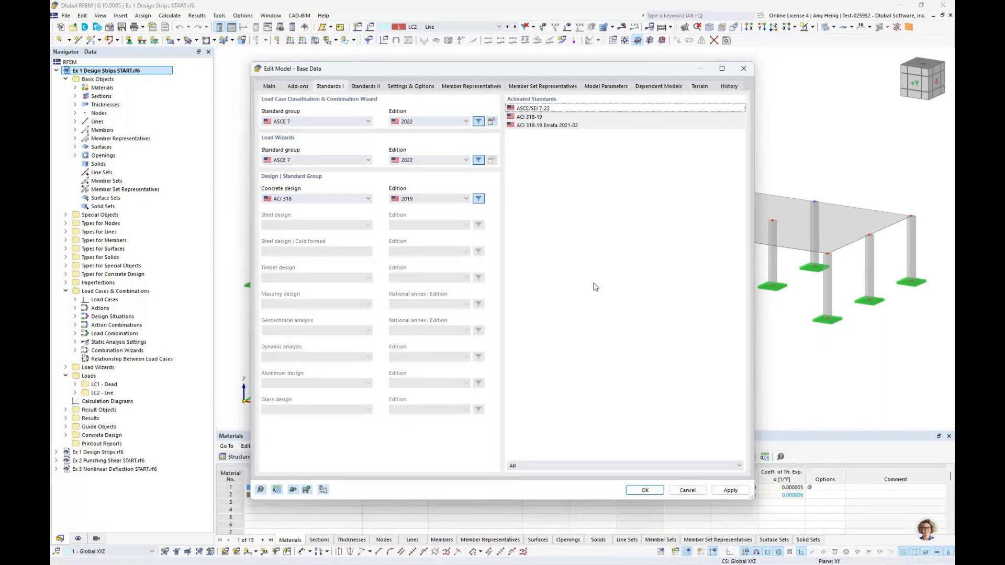
pyautogui.click(686, 490)
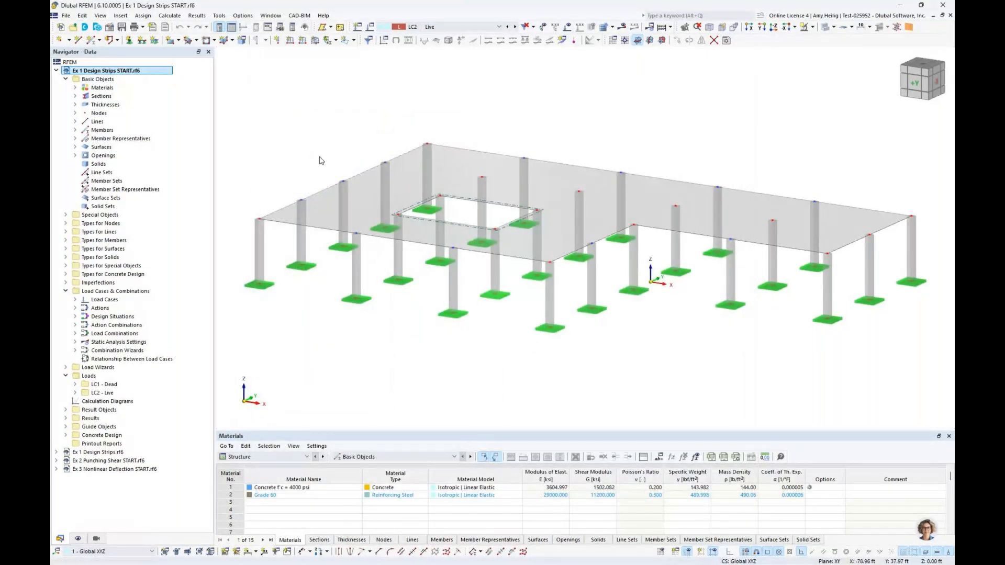
# Highlight the objects that use the 4000 psi concrete material, and highlight the slab surface on its own in the model.
pyautogui.click(74, 87)
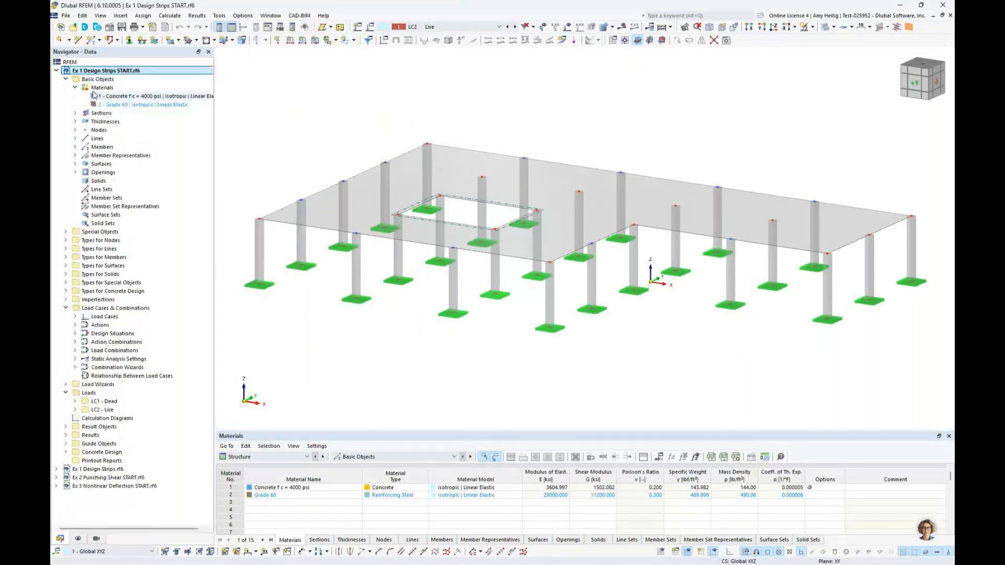
pyautogui.click(106, 96)
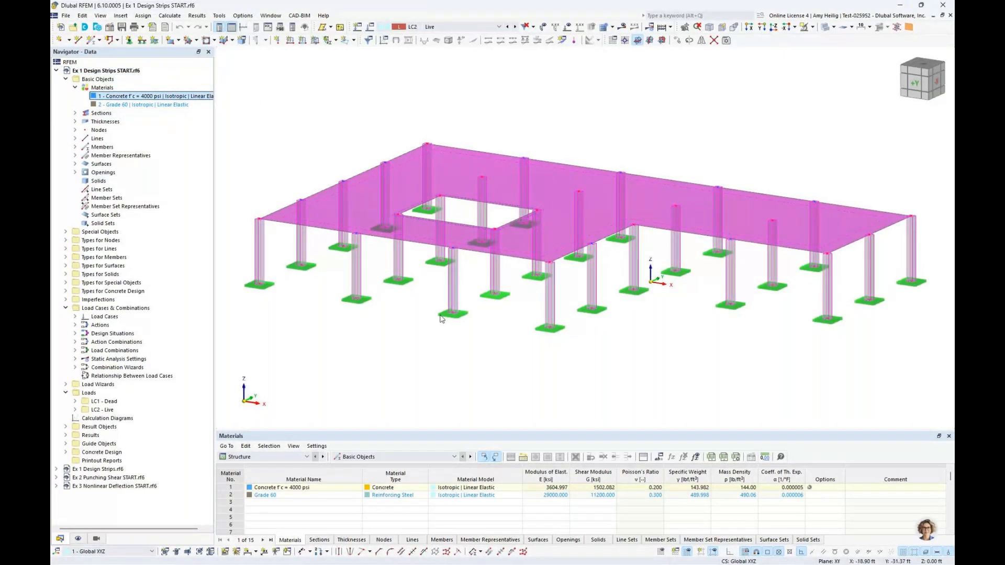
pyautogui.click(538, 119)
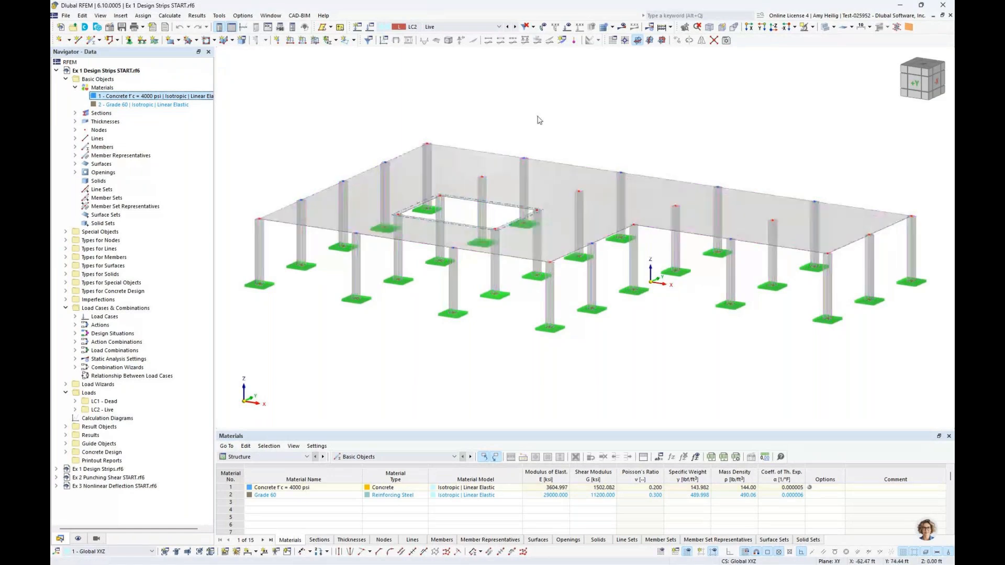
pyautogui.click(464, 159)
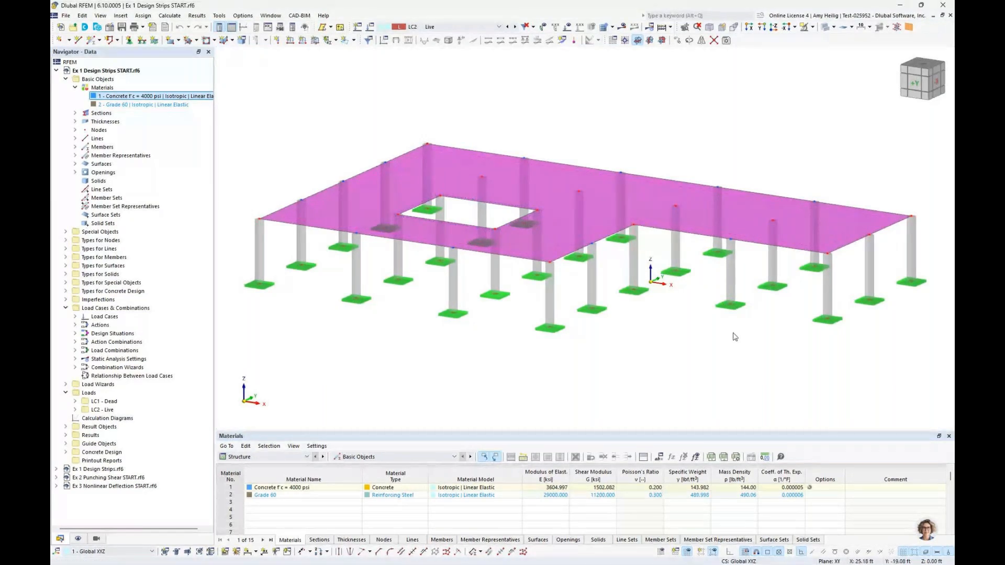
pyautogui.click(716, 350)
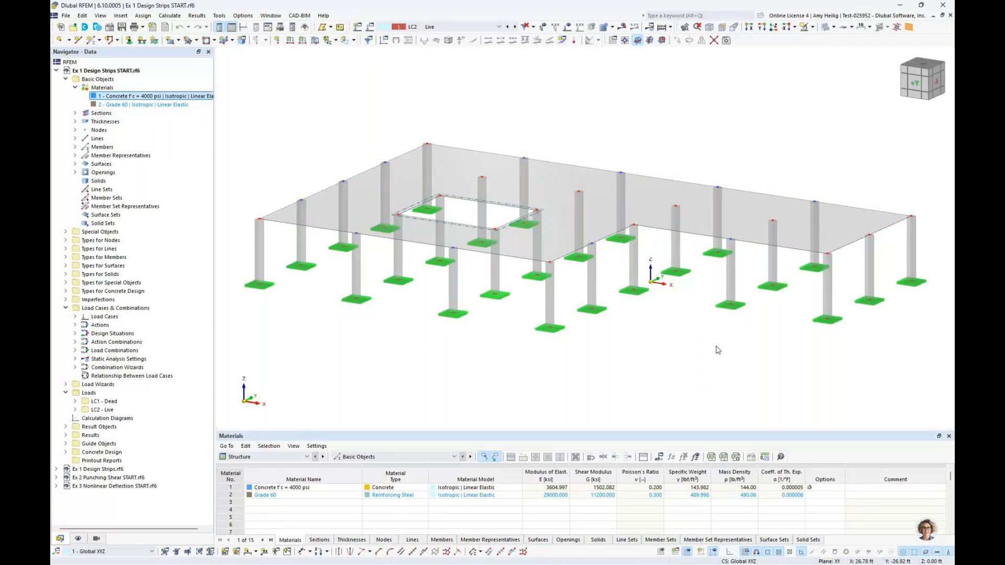
# Highlight the slab that uses the uniform 12 in thickness, and collapse the thickness and material lists.
pyautogui.click(75, 122)
pyautogui.click(120, 129)
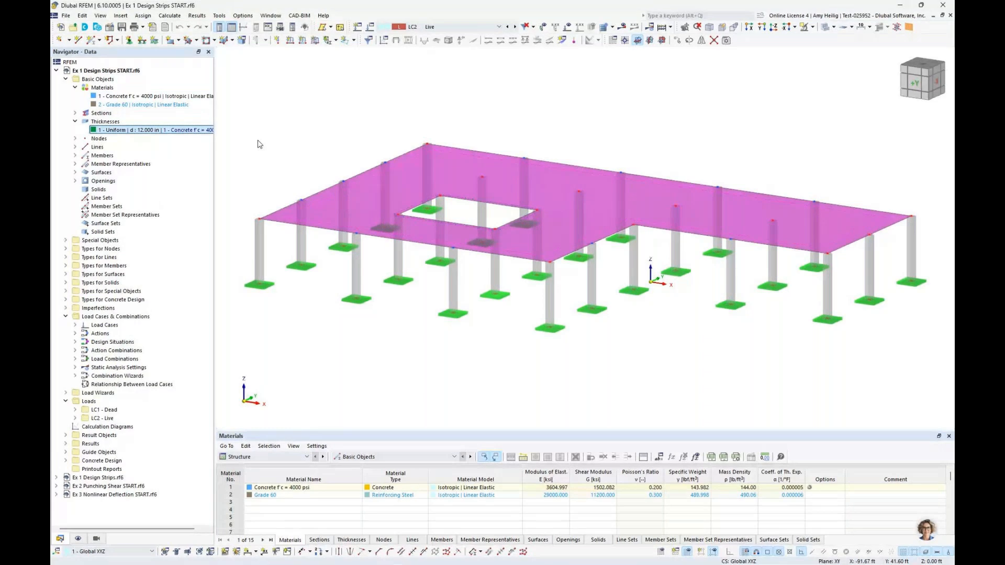
pyautogui.click(75, 121)
pyautogui.click(75, 87)
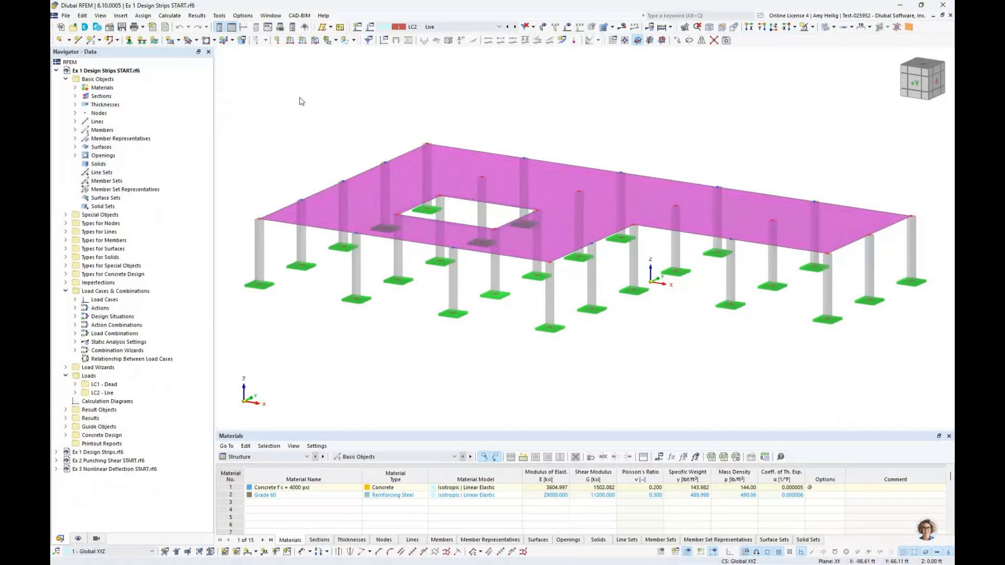
# Switch to load case LC1 Dead, clear the slab selection and display the loads on the model.
pyautogui.click(450, 28)
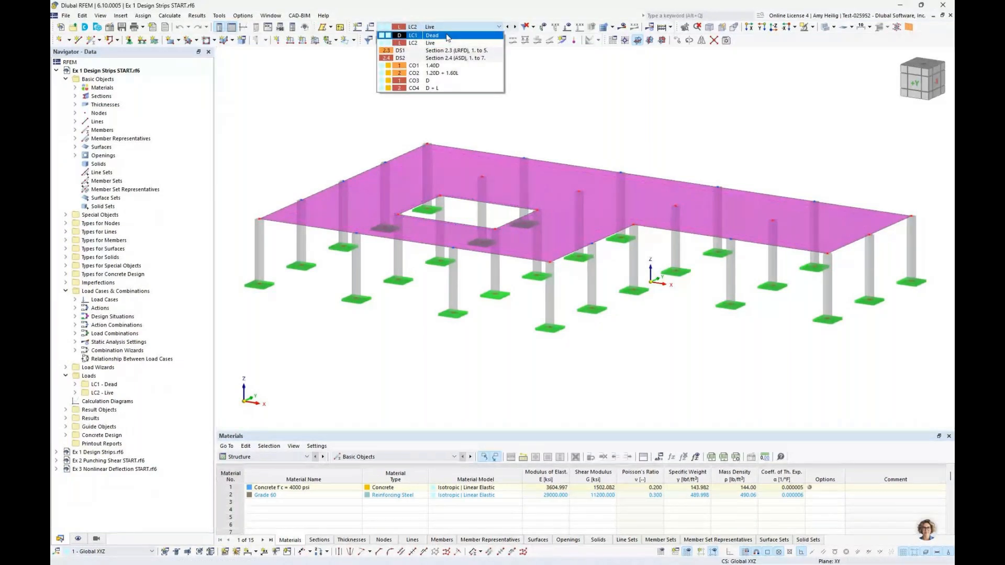
pyautogui.click(448, 35)
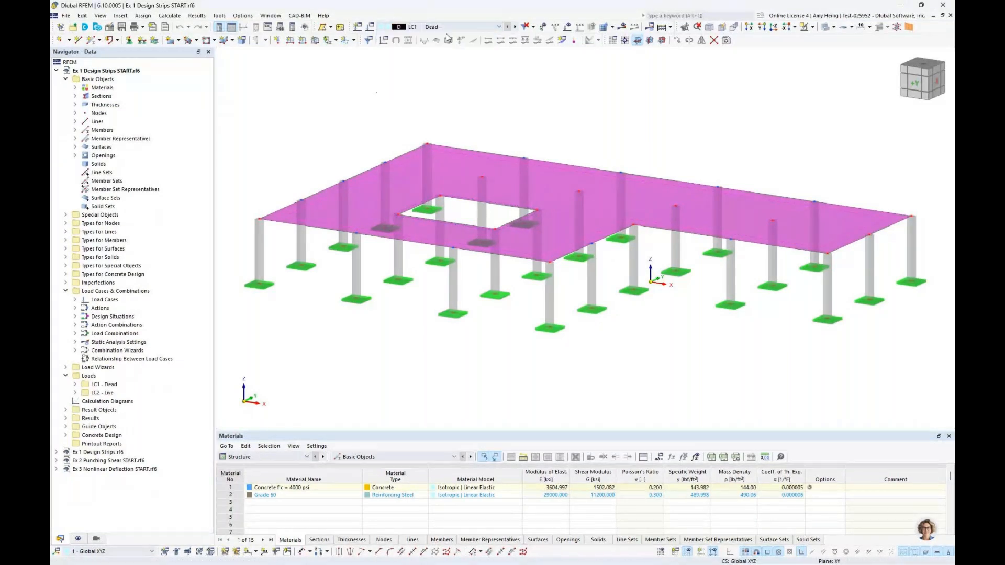
pyautogui.click(542, 98)
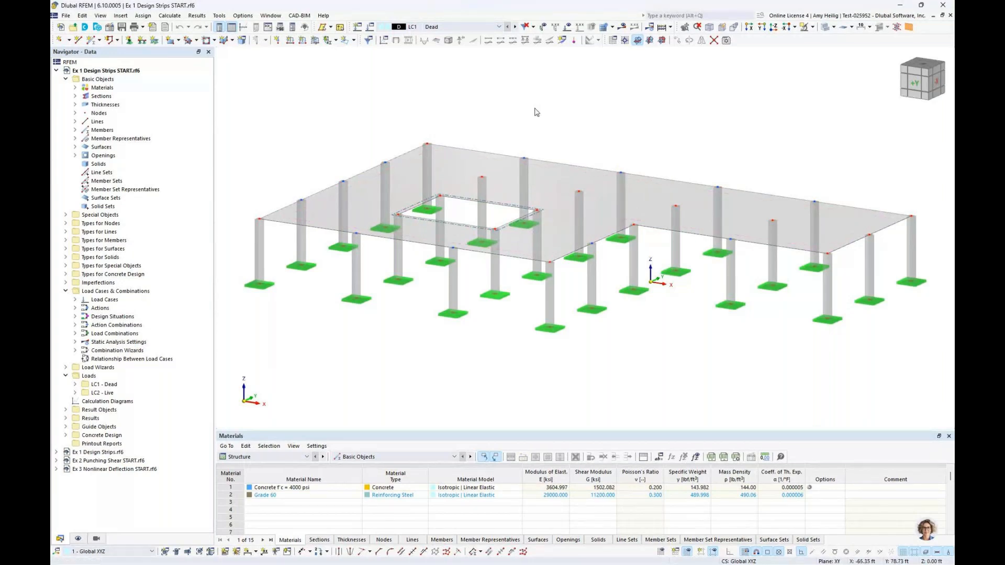
pyautogui.click(580, 26)
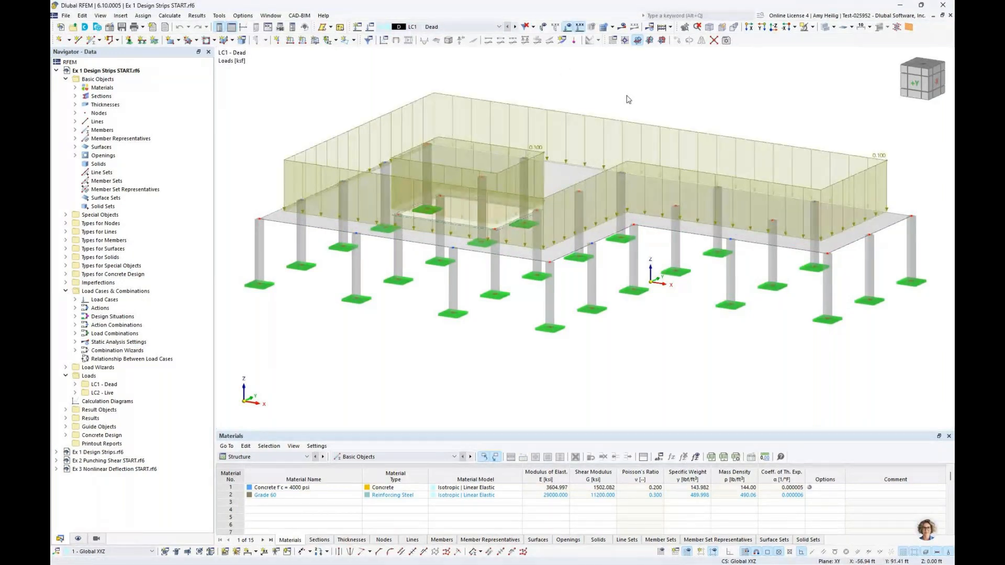
pyautogui.moveTo(627, 99)
pyautogui.keyDown('ctrl'); pyautogui.mouseDown(button='middle')
pyautogui.moveTo(612, 98)
pyautogui.moveTo(598, 164)
pyautogui.moveTo(613, 97)
pyautogui.mouseUp(button='middle'); pyautogui.keyUp('ctrl')
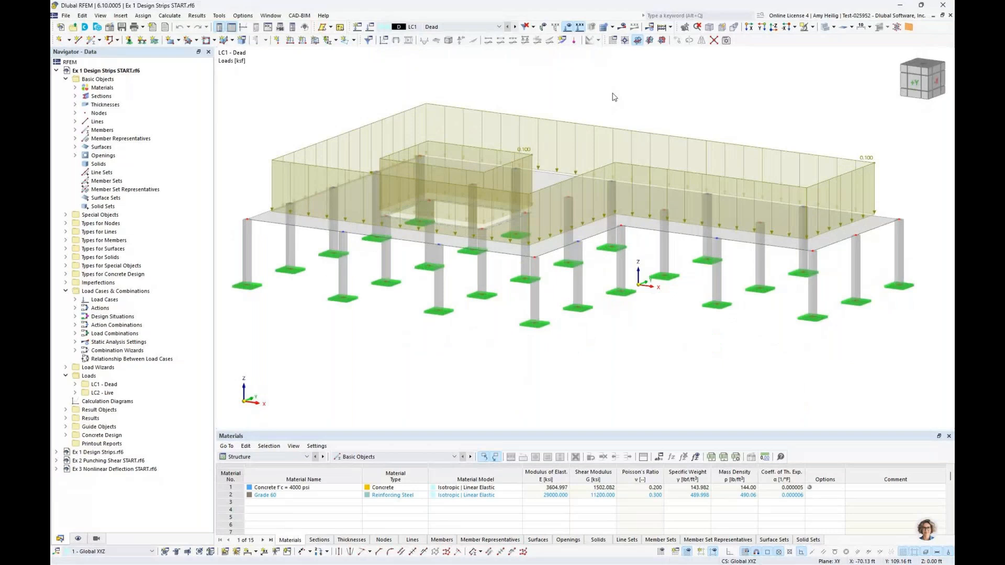
# Show the loads of load case LC2 Live and look through the available free load types.
pyautogui.click(514, 28)
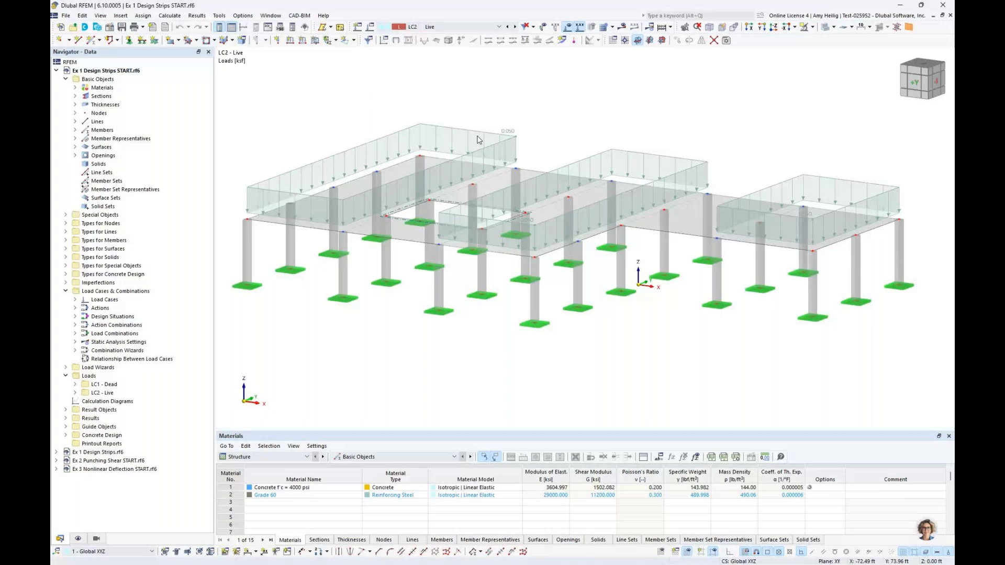
pyautogui.click(354, 40)
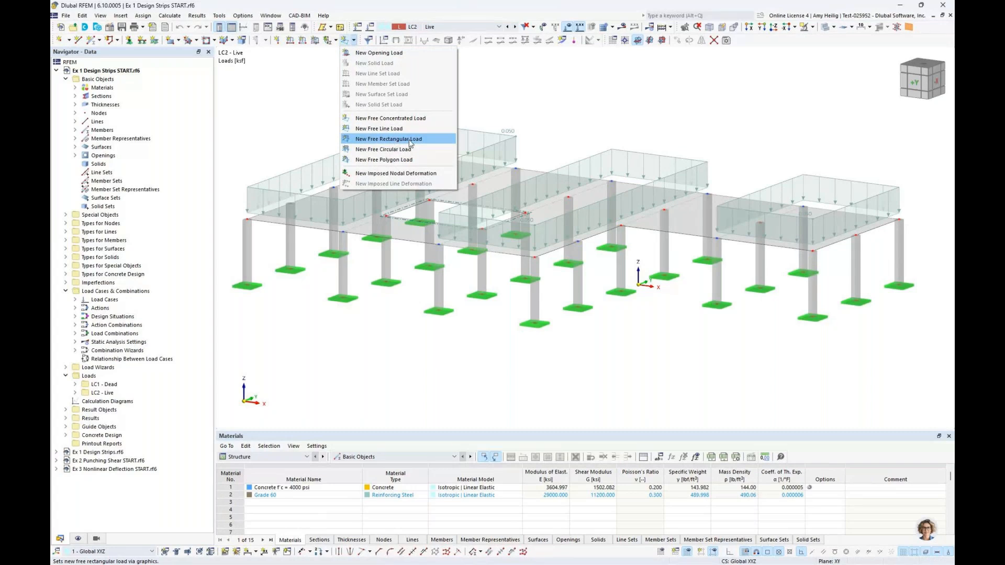
pyautogui.click(550, 122)
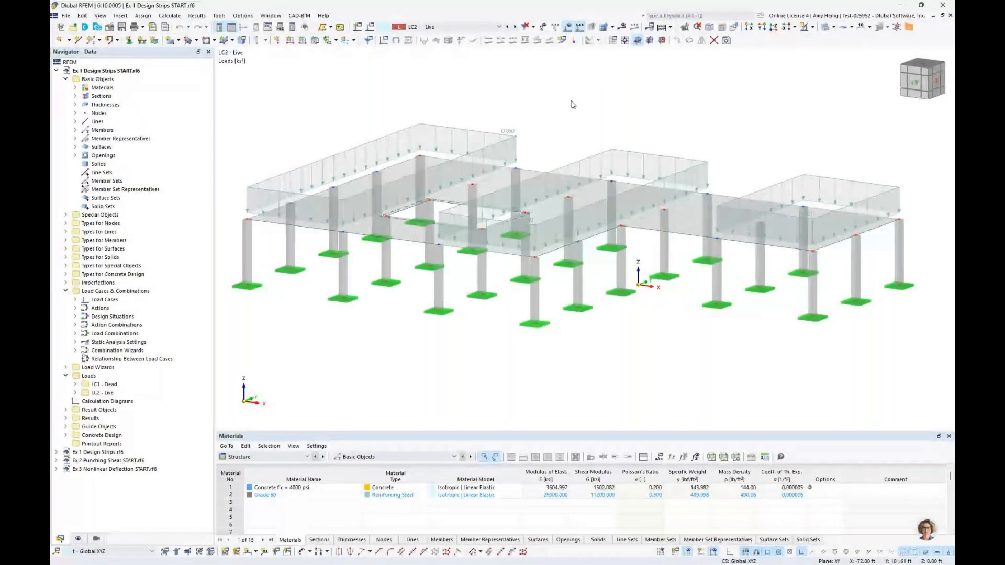
# Open the load cases and combinations settings and review the combination wizard options and load case LC1 Dead.
pyautogui.click(370, 29)
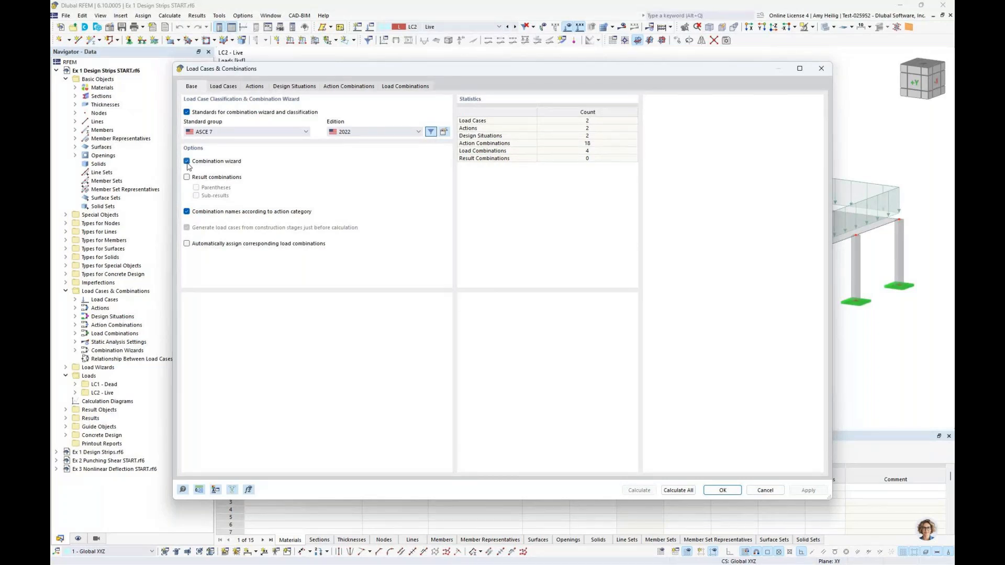
pyautogui.click(232, 89)
pyautogui.click(236, 109)
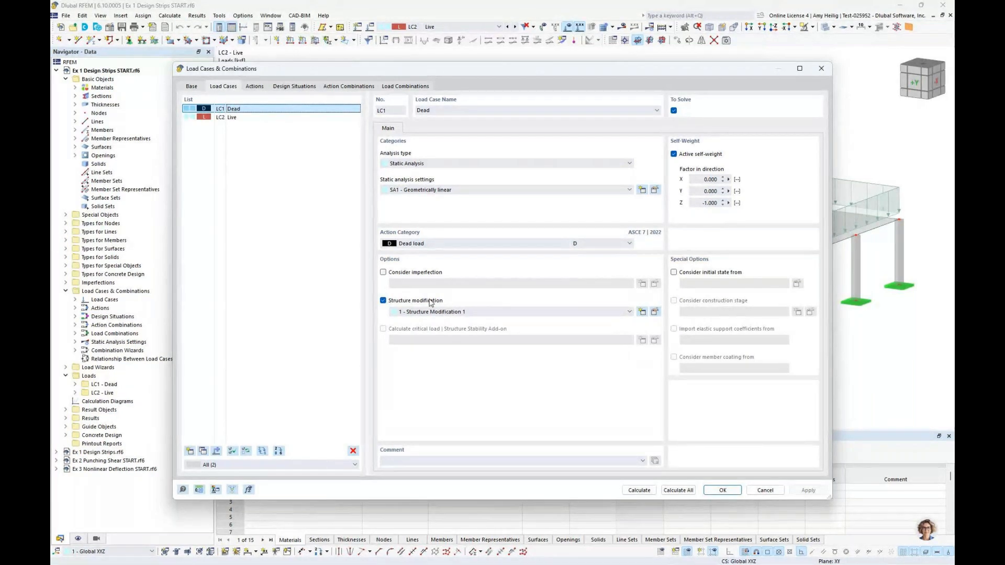
# Examine the column stiffness factors and available modification types in Structure Modification 1 of load case LC1, and cancel the member stiffness dialog.
pyautogui.click(655, 312)
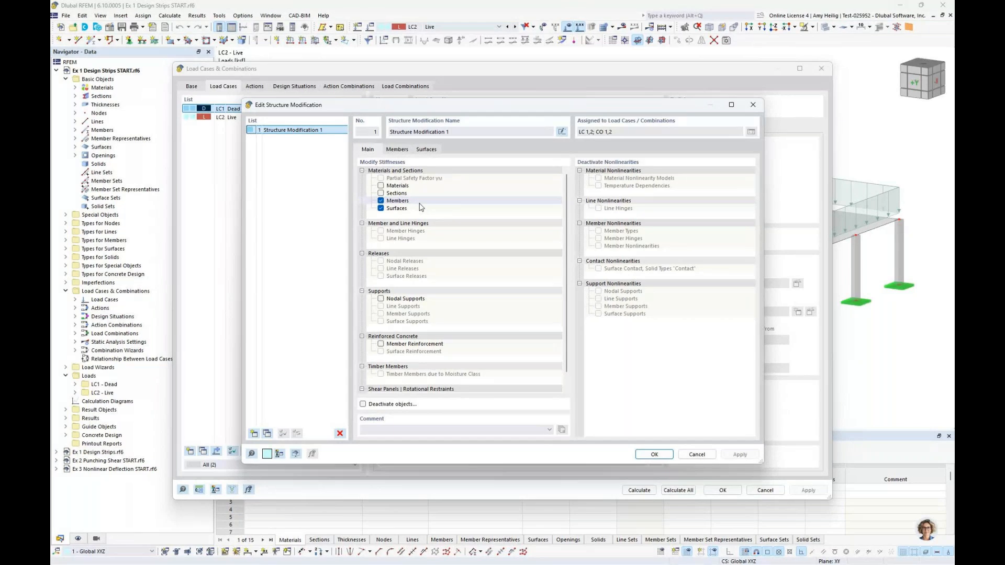
pyautogui.click(399, 150)
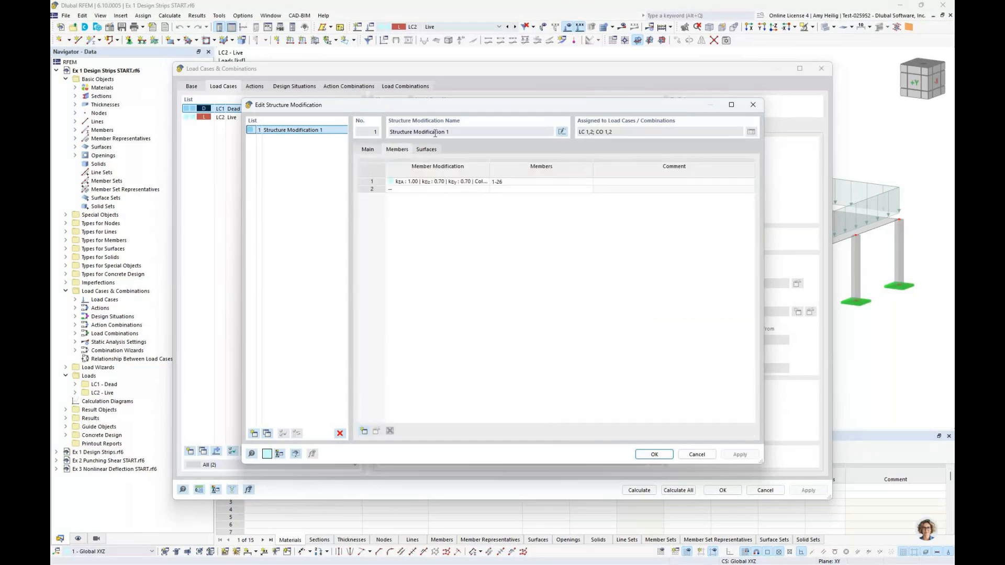
pyautogui.click(474, 182)
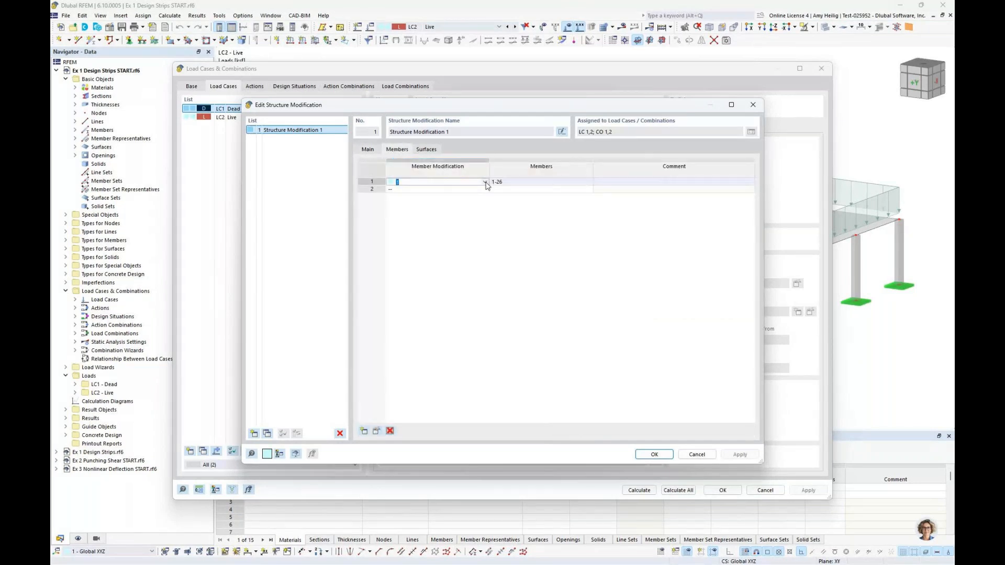
pyautogui.click(486, 184)
pyautogui.click(586, 191)
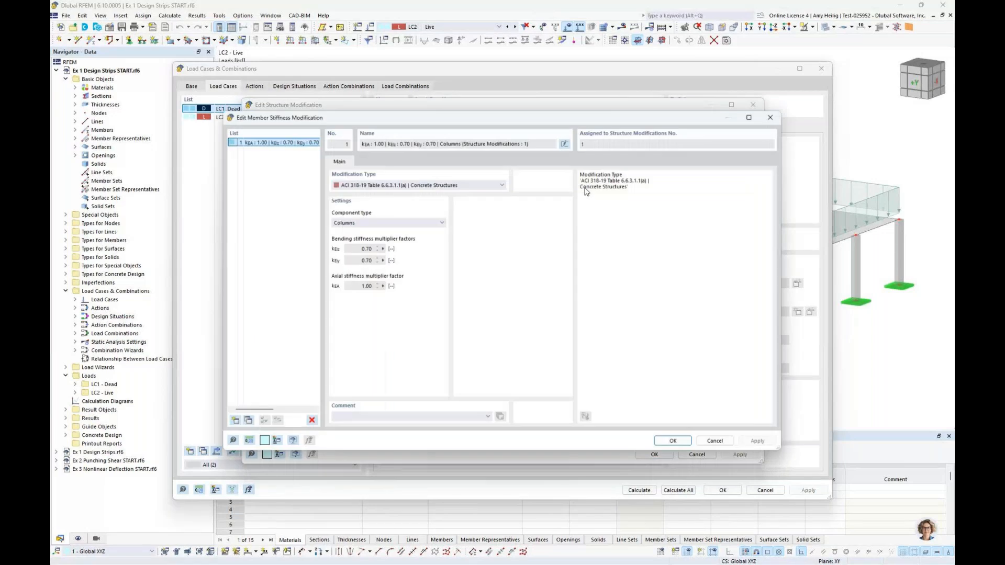
pyautogui.click(404, 186)
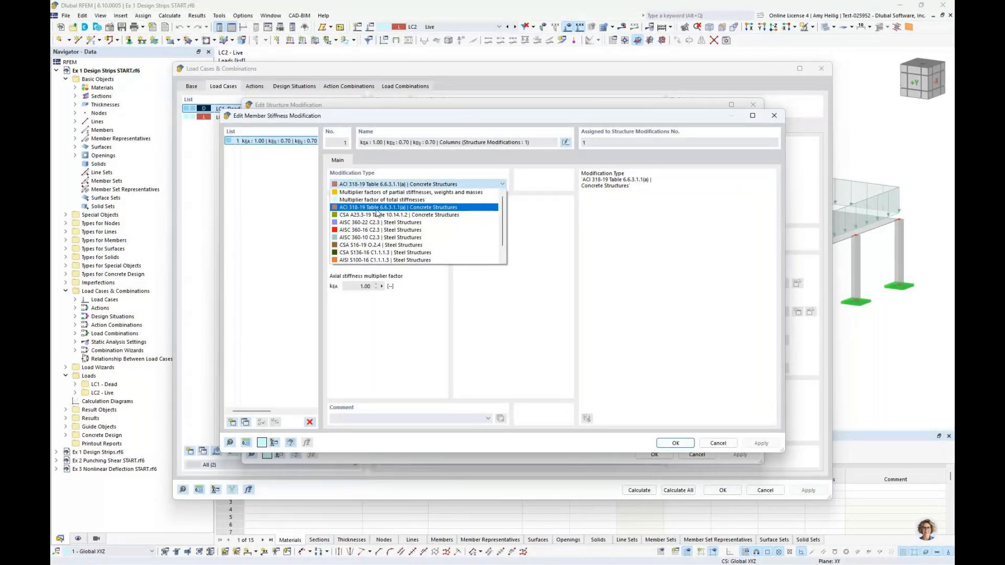
pyautogui.click(512, 212)
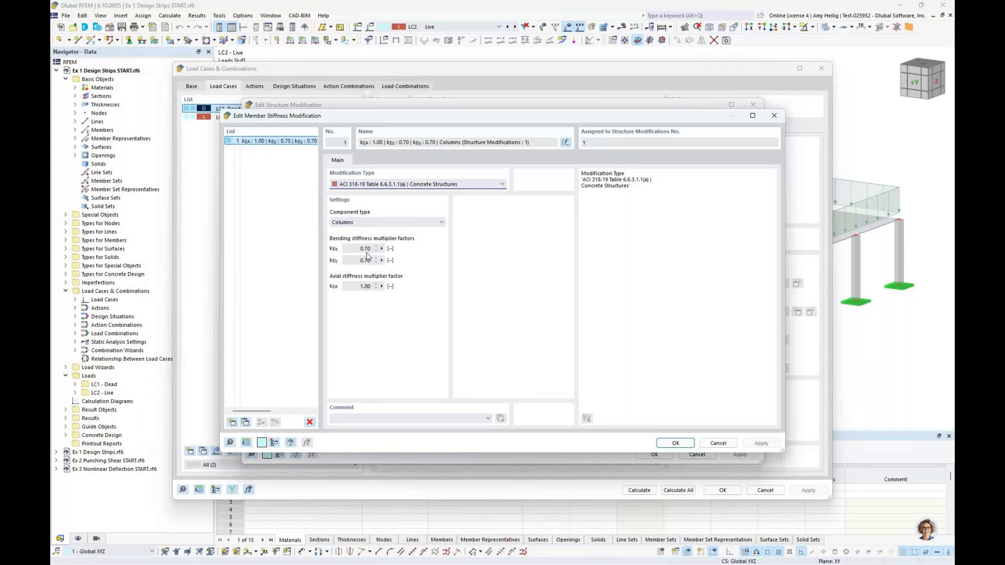
pyautogui.click(717, 443)
# Examine the flat slab stiffness modification for the surface in Structure Modification 1, and cancel the stiffness and structure modification dialogs.
pyautogui.click(428, 150)
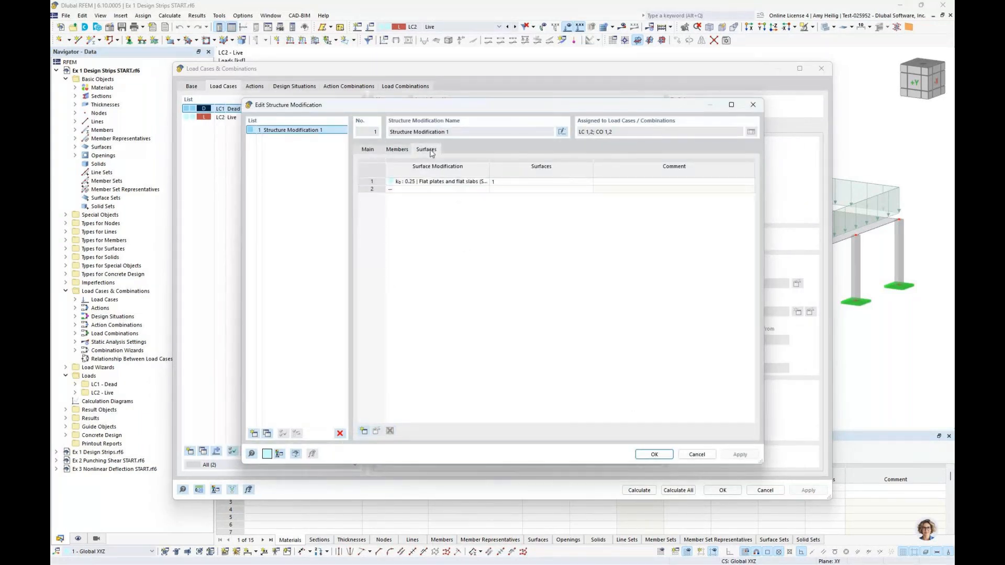
pyautogui.click(471, 181)
pyautogui.click(485, 182)
pyautogui.click(556, 191)
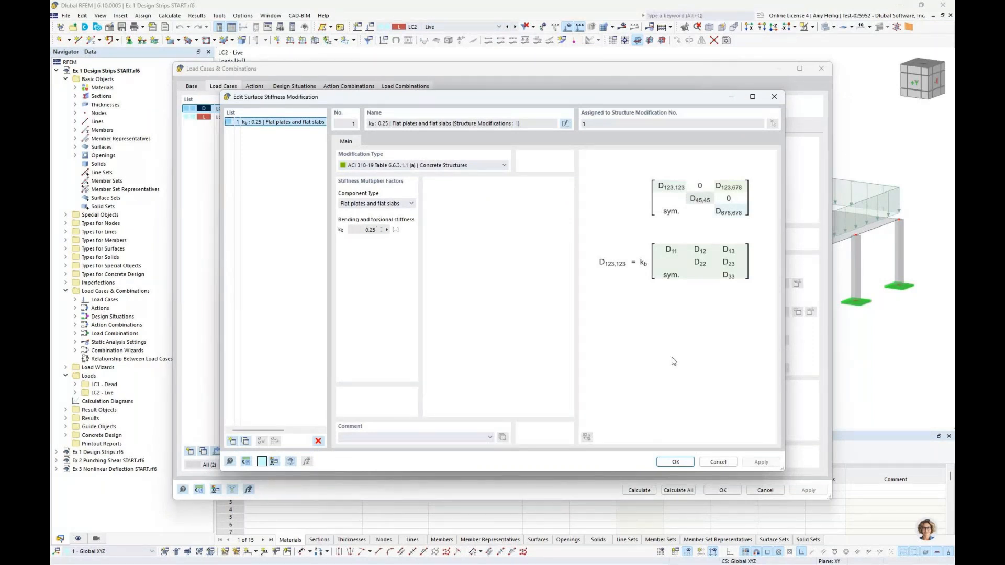
pyautogui.click(718, 463)
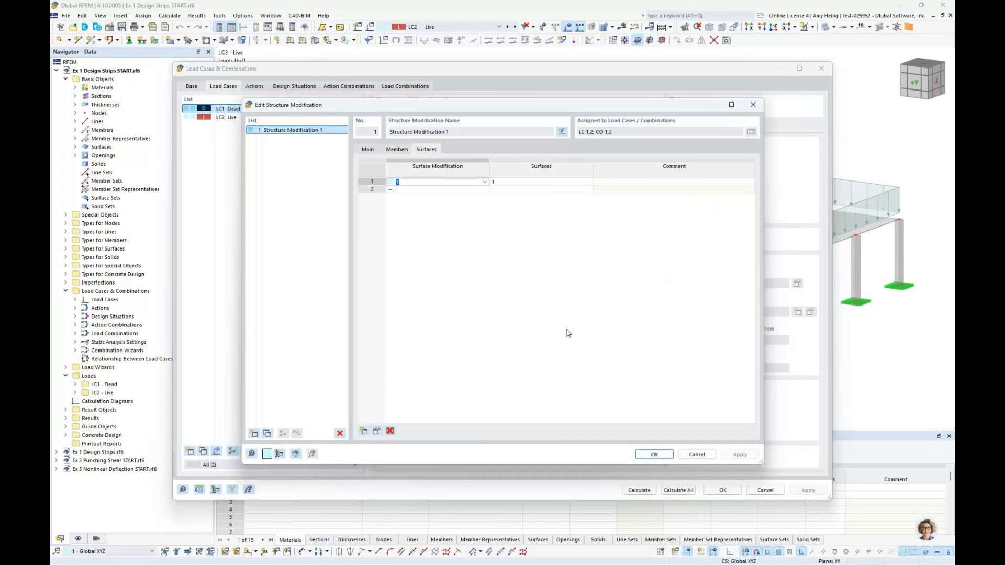
pyautogui.click(697, 454)
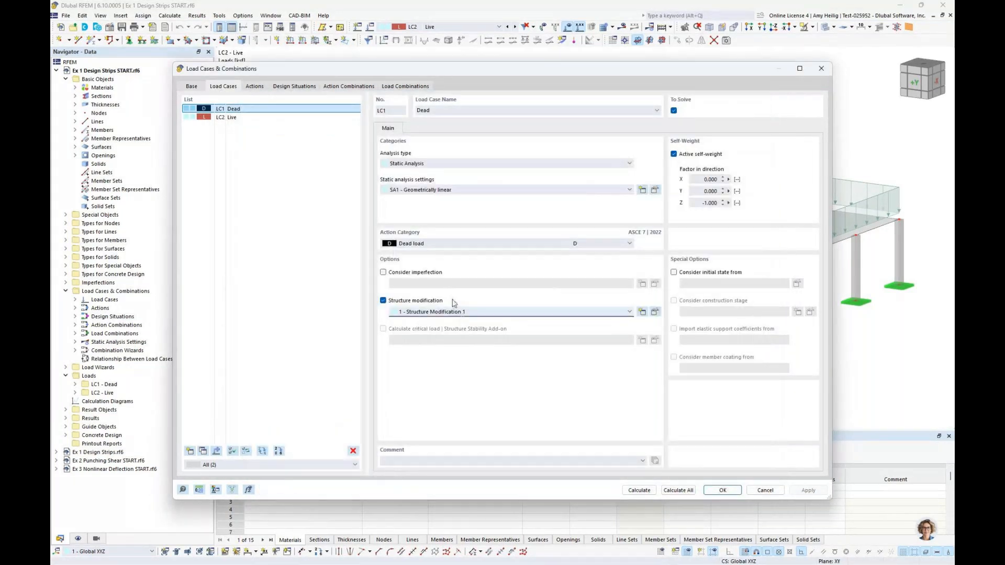
# Review the settings of load case LC2 Live and of the Section 2.3 (LRFD) and Section 2.4 (ASD) design situations.
pyautogui.click(278, 118)
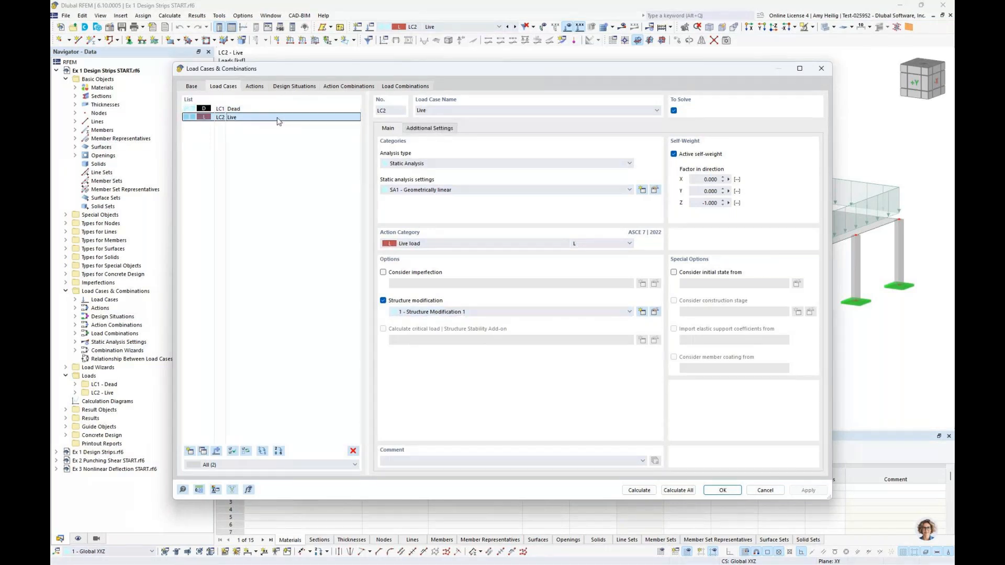
pyautogui.click(290, 86)
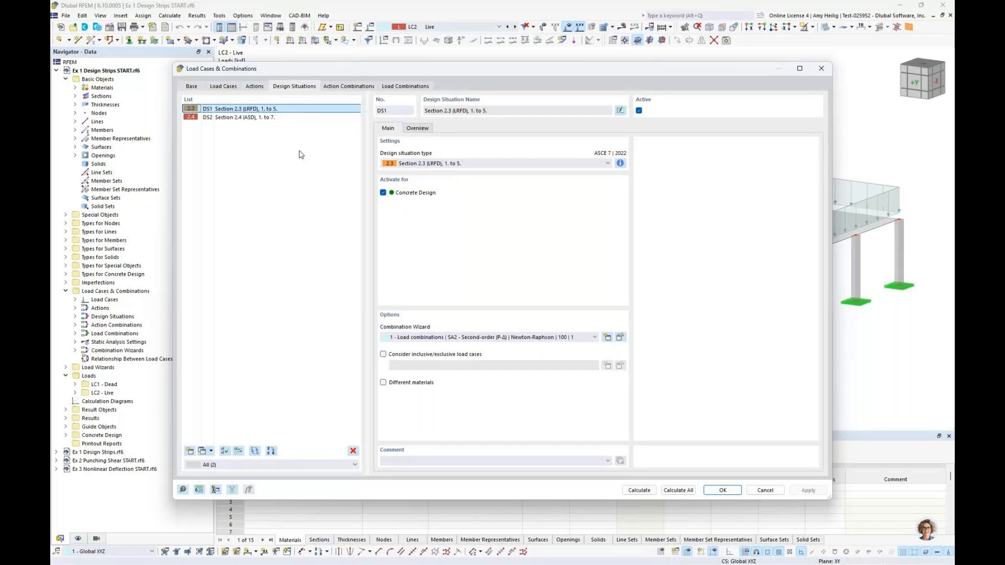
pyautogui.press('Down')
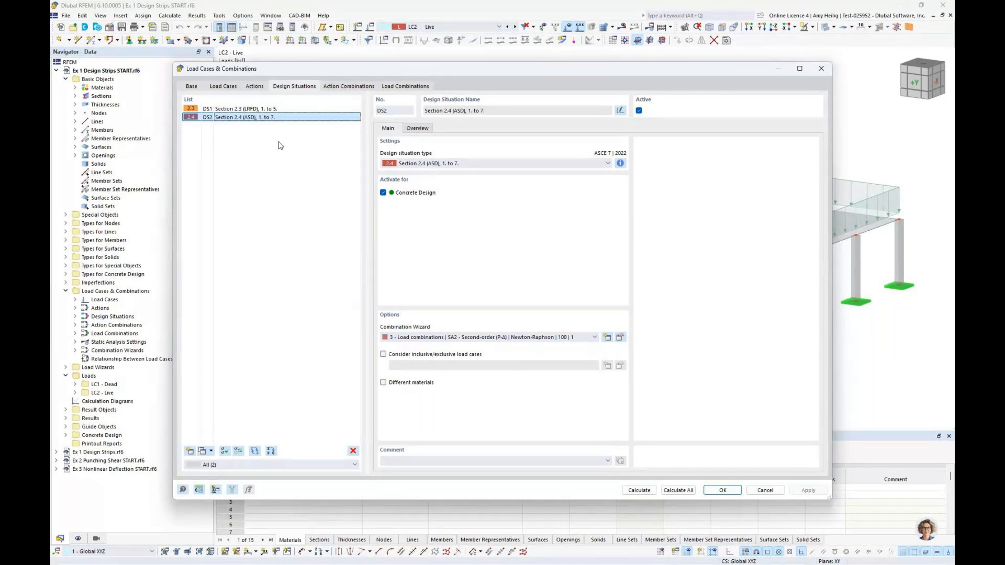
pyautogui.click(279, 110)
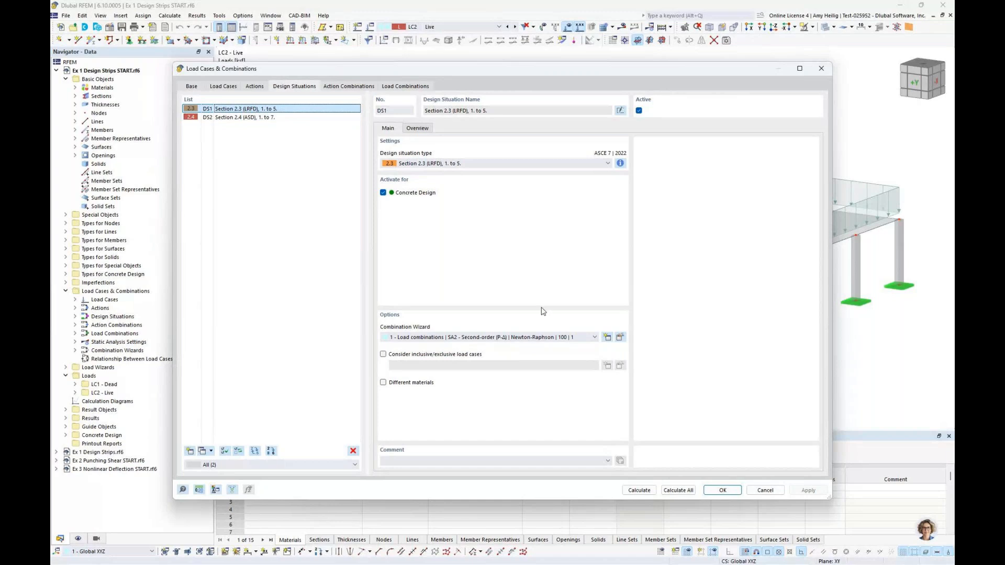
# Examine the combination wizard assigned to design situation DS1, cancel it, and check the settings of design situation DS2.
pyautogui.click(607, 338)
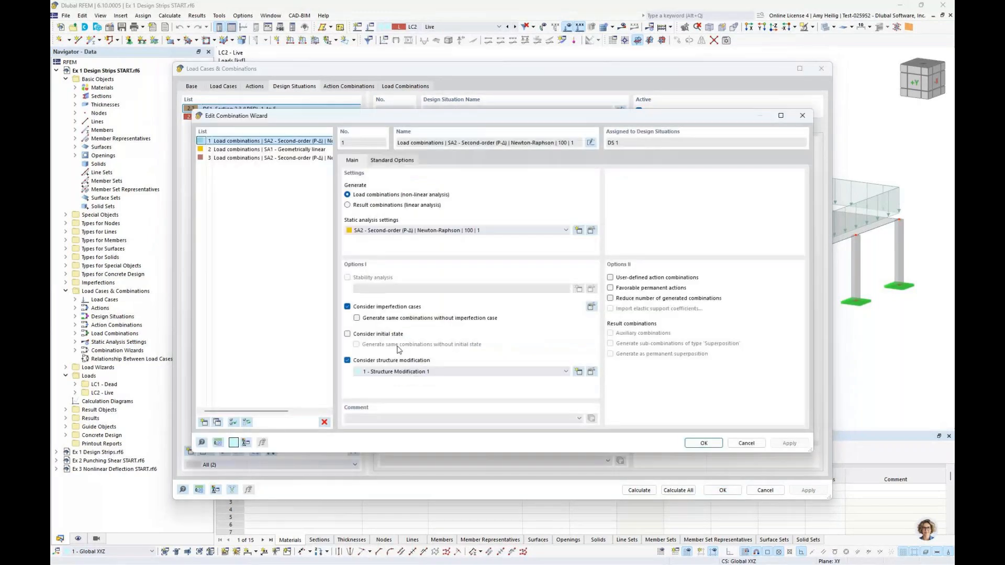
pyautogui.click(746, 444)
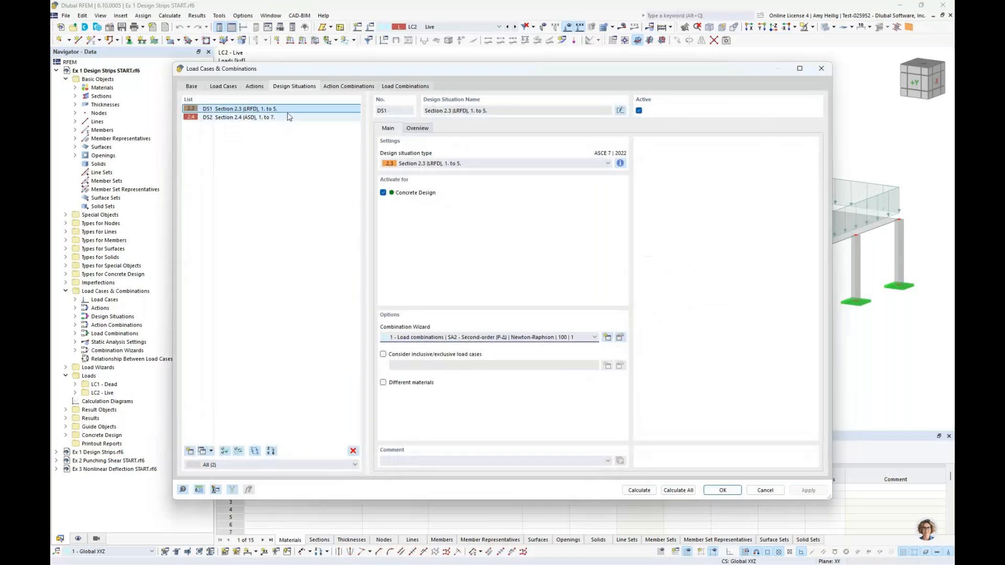
pyautogui.click(287, 116)
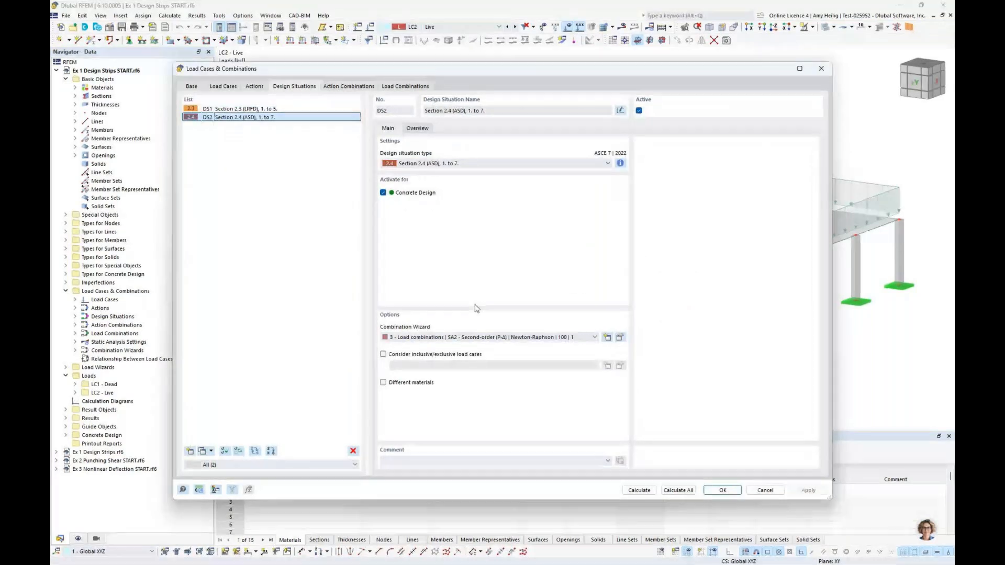
# Review the generated load combinations CO1 to CO4 and cancel the load cases and combinations settings.
pyautogui.click(410, 87)
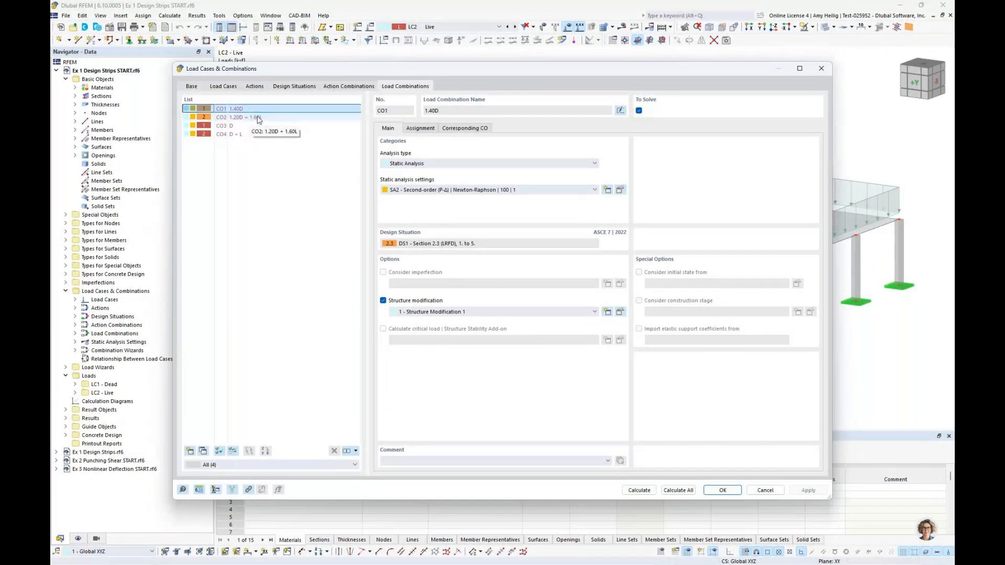
pyautogui.click(257, 118)
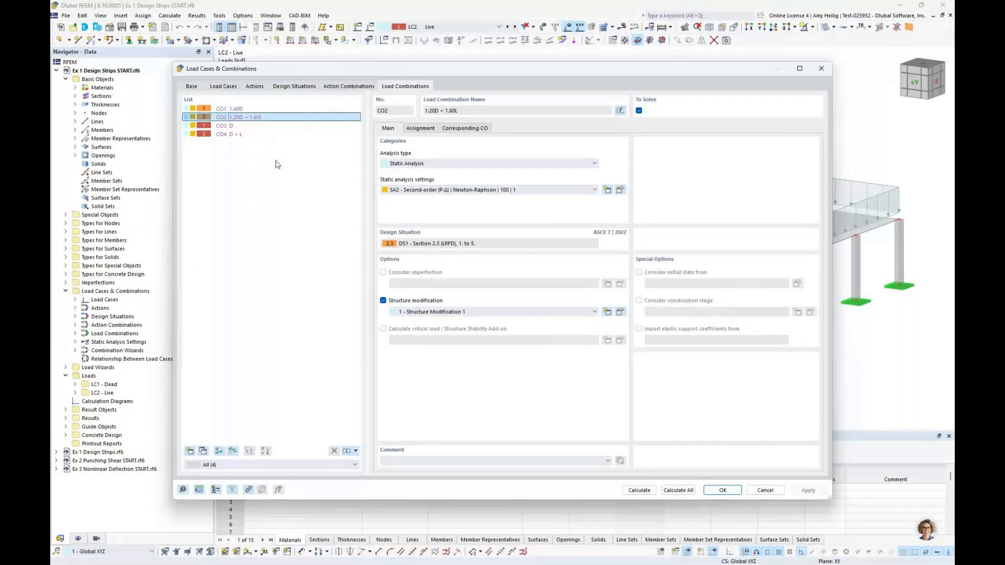
pyautogui.click(255, 126)
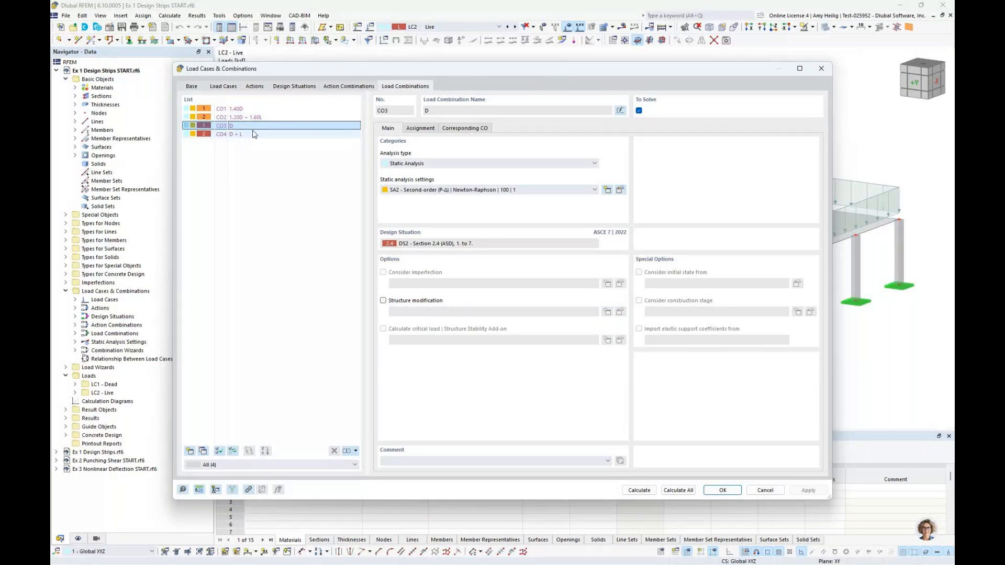
pyautogui.click(253, 134)
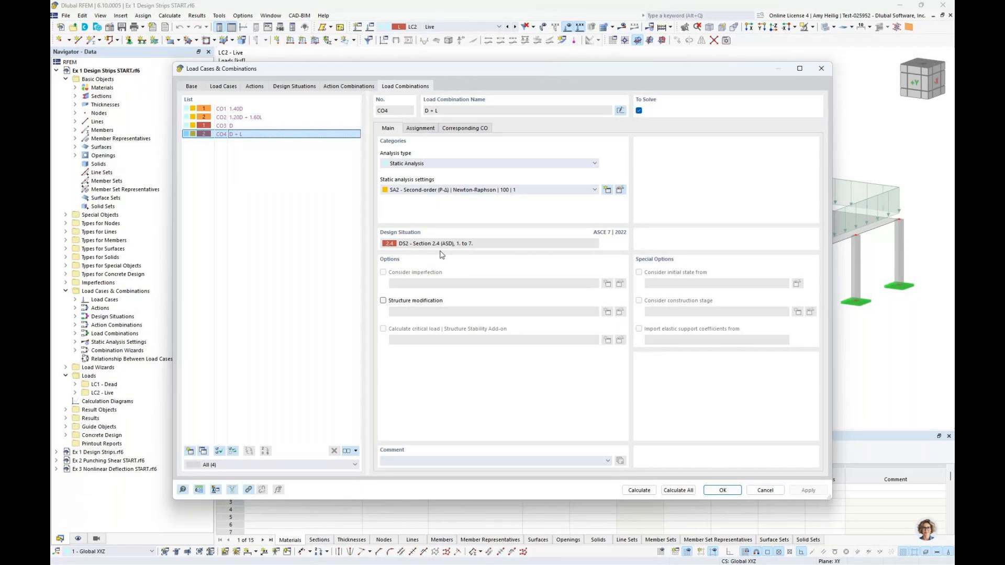
pyautogui.click(765, 493)
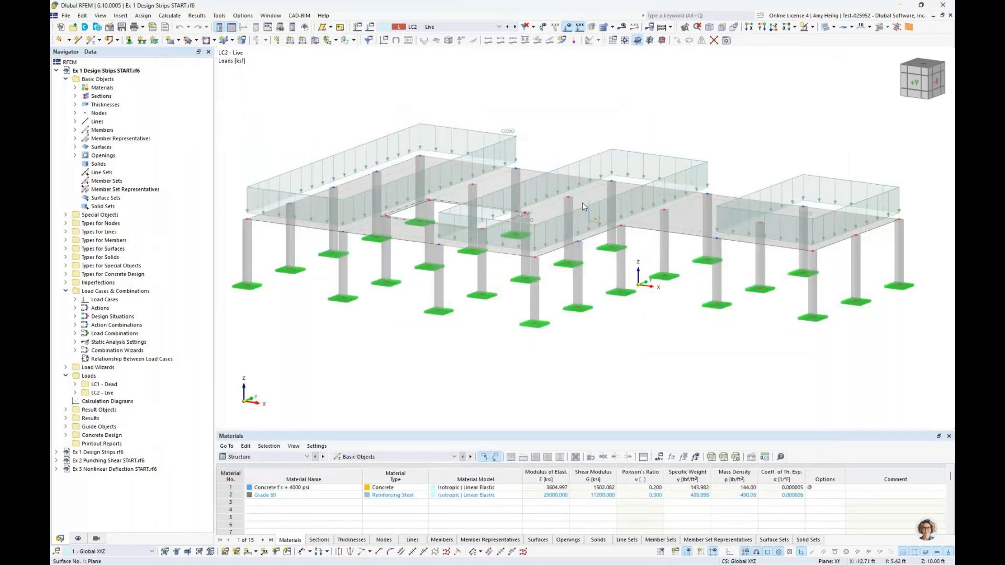
# Hide the loads in the model view and collapse the load cases and combinations category in the navigator.
pyautogui.click(569, 46)
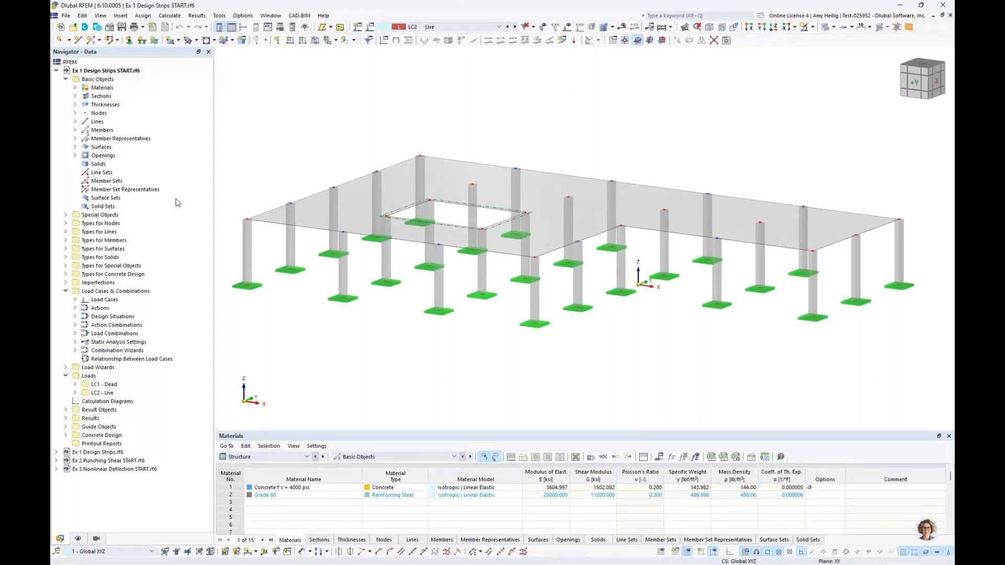
pyautogui.click(66, 291)
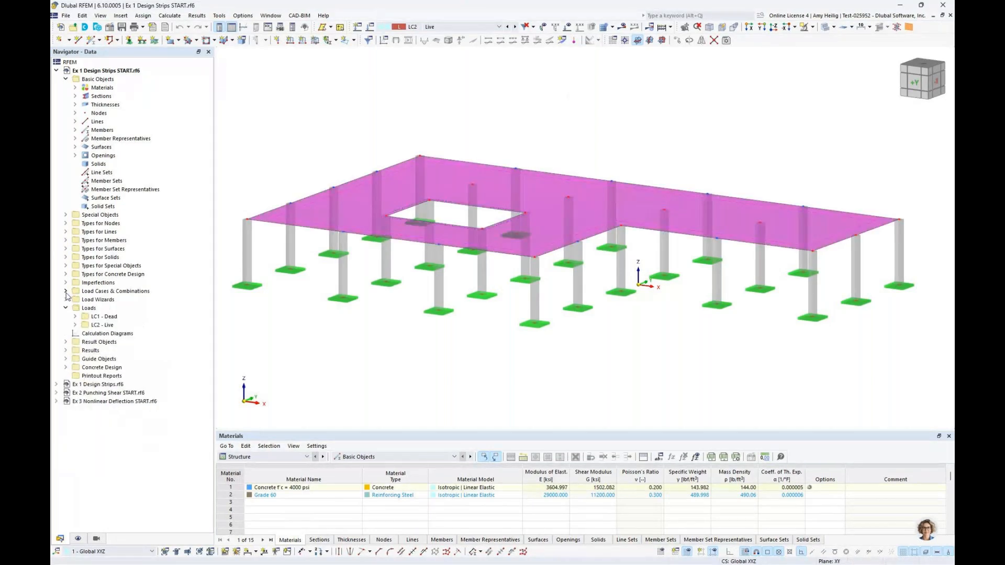
pyautogui.click(661, 552)
pyautogui.click(661, 552)
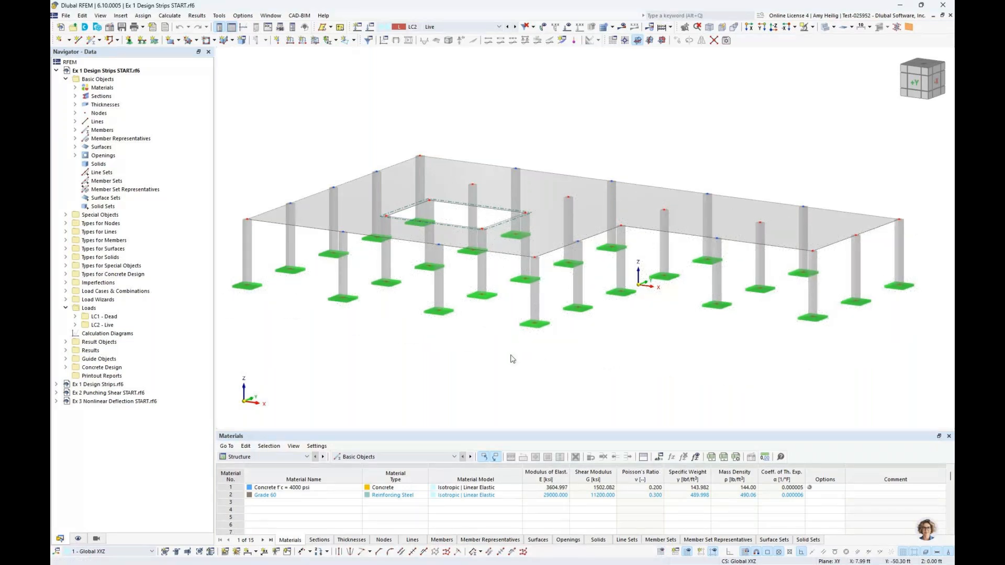
# Start a new Cartesian building grid and pick the corner column's base node at X -50, Y -30, Z 0 ft as its origin.
pyautogui.click(66, 359)
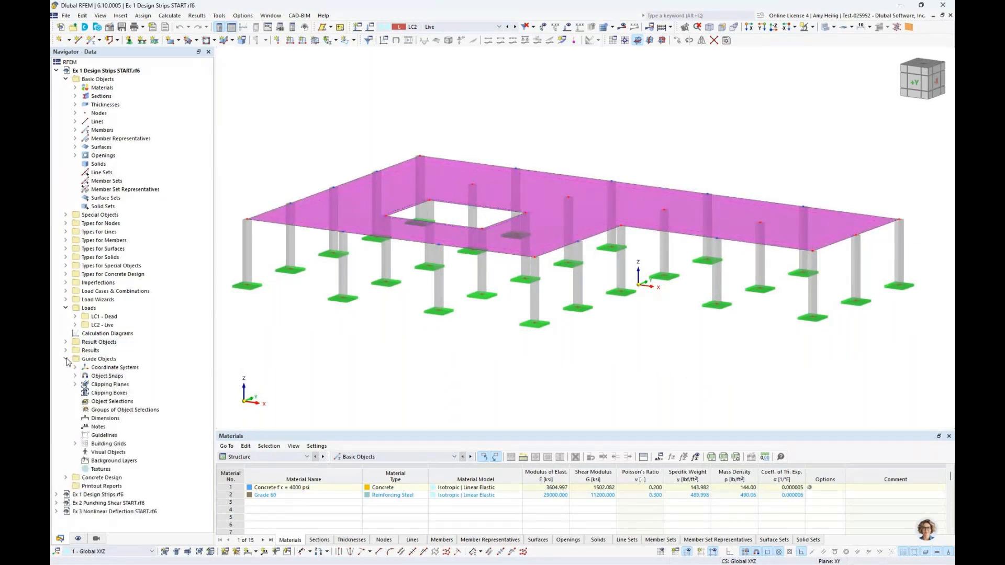
pyautogui.click(108, 444)
pyautogui.rightClick(107, 446)
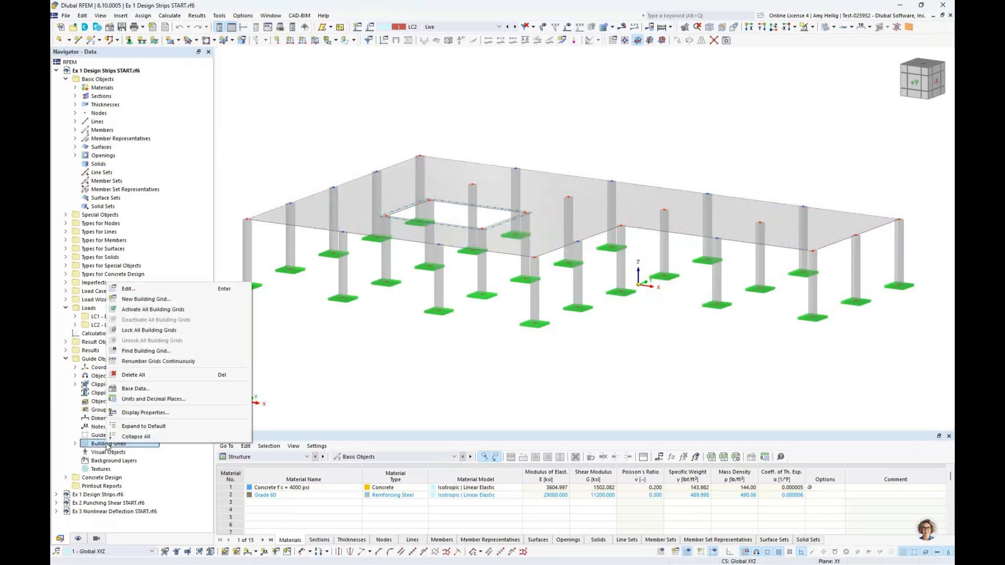
pyautogui.click(146, 299)
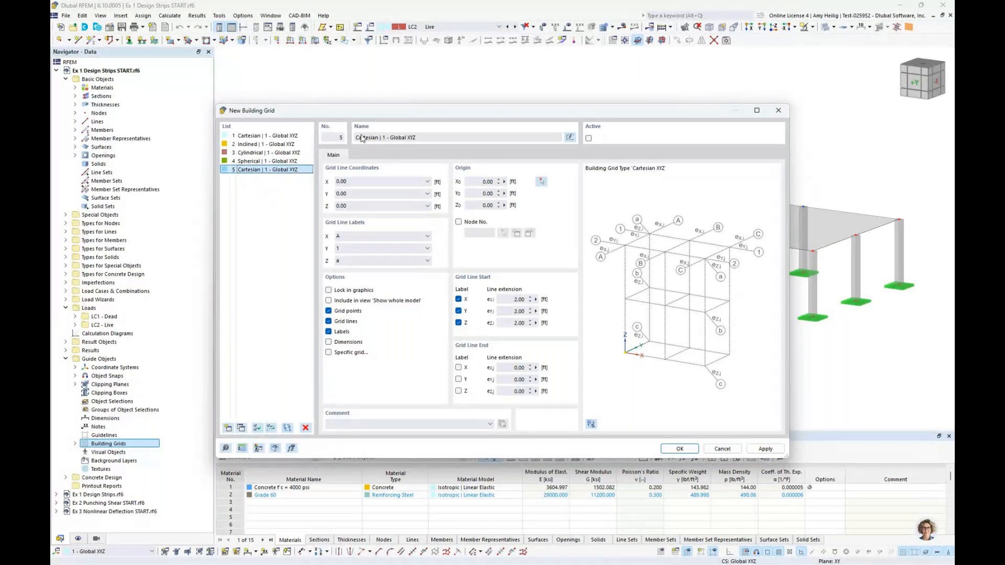
pyautogui.moveTo(365, 113); pyautogui.dragTo(485, 182)
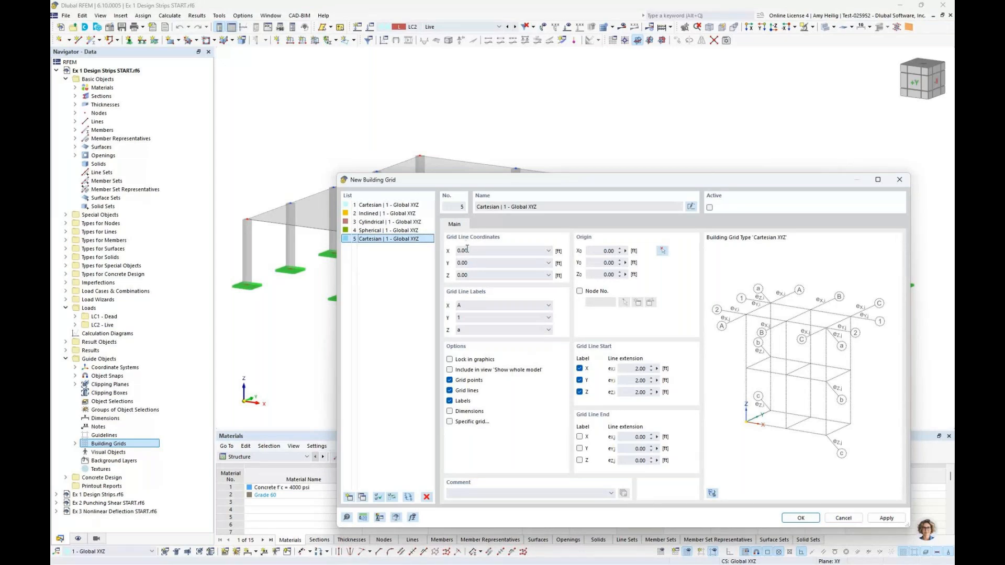
pyautogui.moveTo(475, 250)
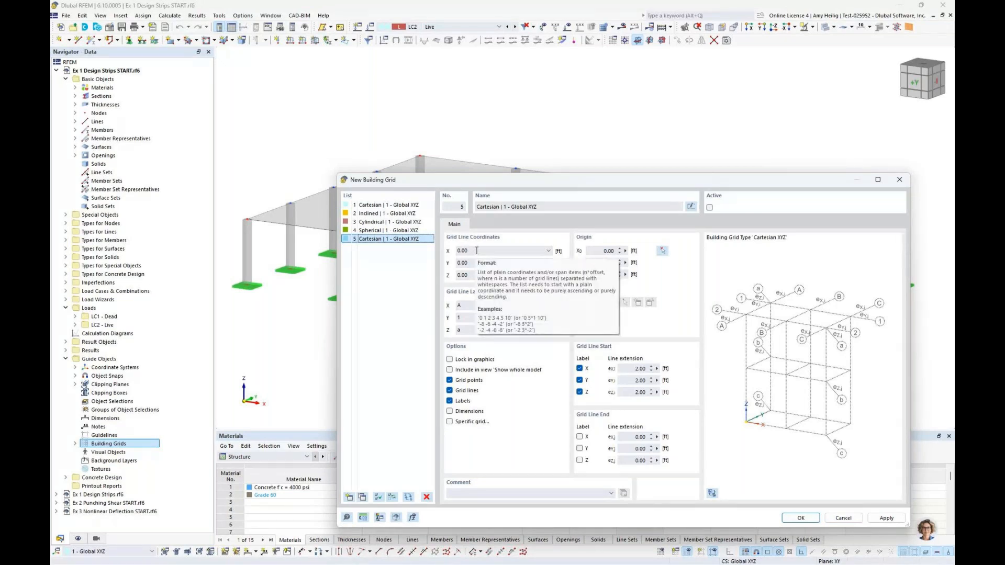
pyautogui.click(476, 250)
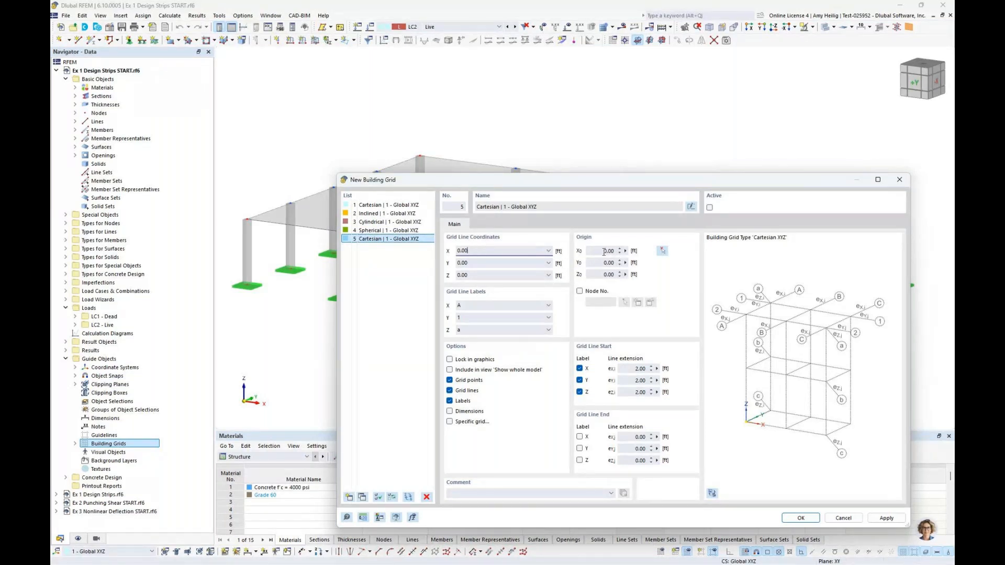
pyautogui.click(662, 252)
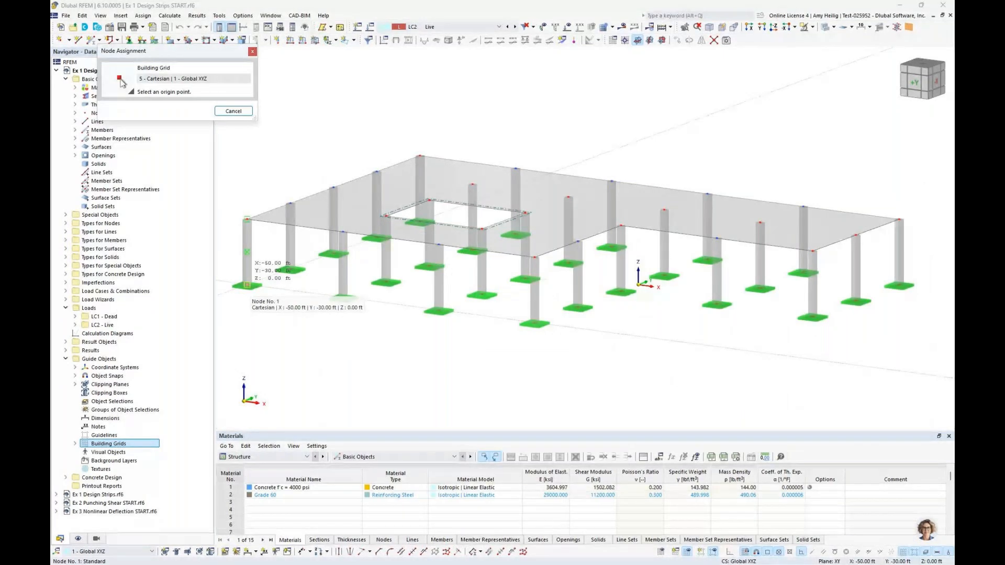
pyautogui.click(246, 285)
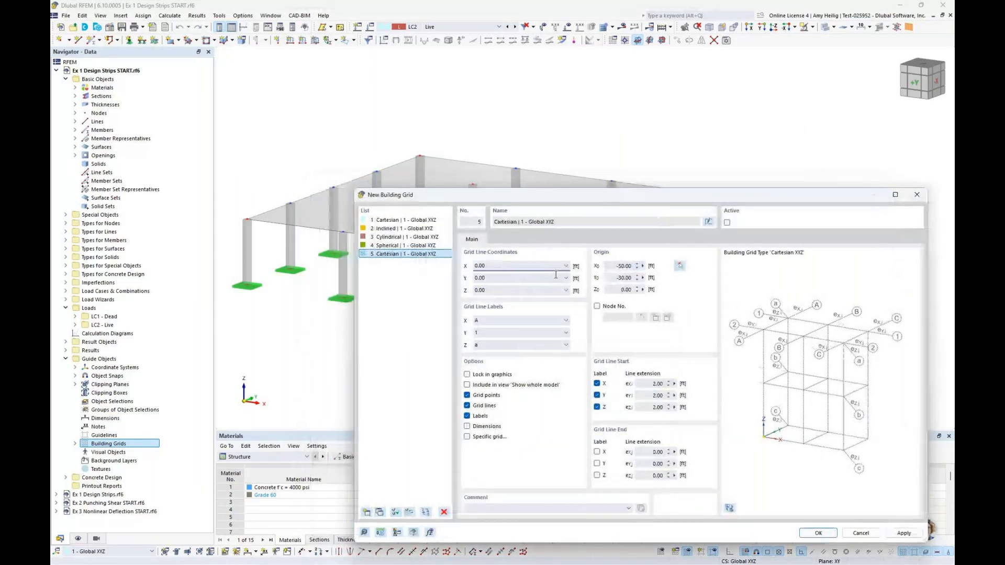
# Set the X grid line coordinates of the new building grid to 0.00 5*16.6667 ft.
pyautogui.moveTo(556, 275)
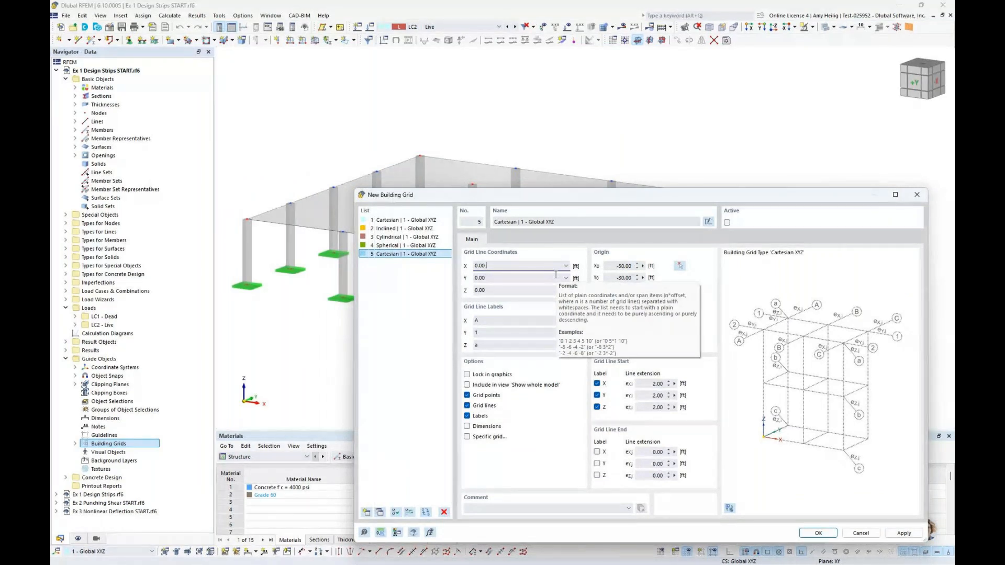
pyautogui.write('16.6667')
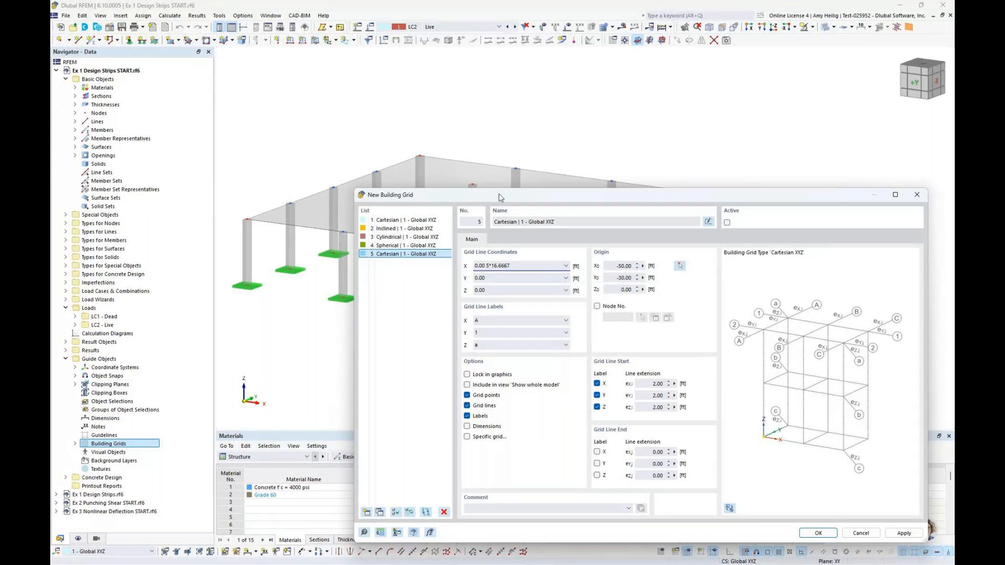
pyautogui.moveTo(499, 197); pyautogui.dragTo(495, 388)
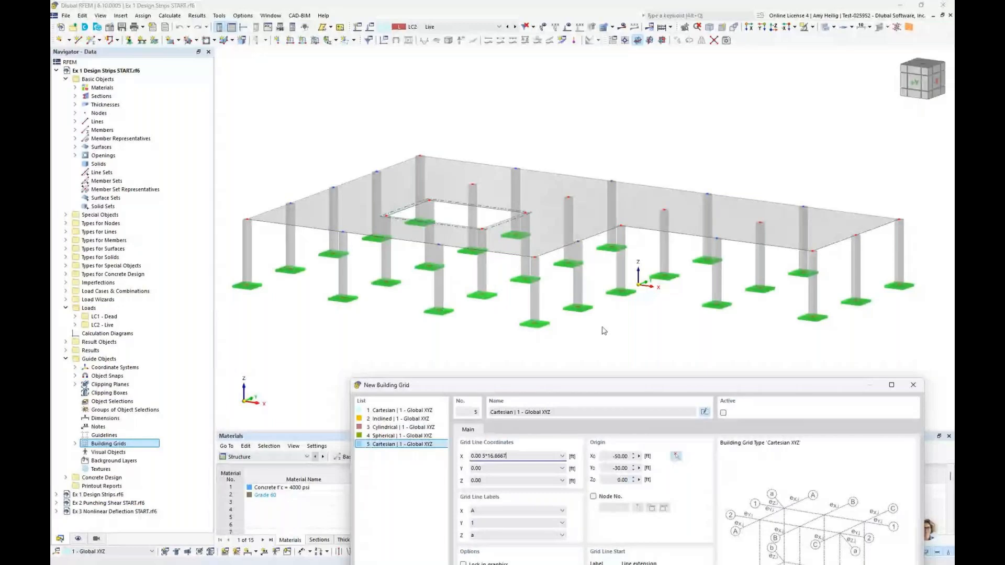
pyautogui.moveTo(687, 391); pyautogui.dragTo(687, 151)
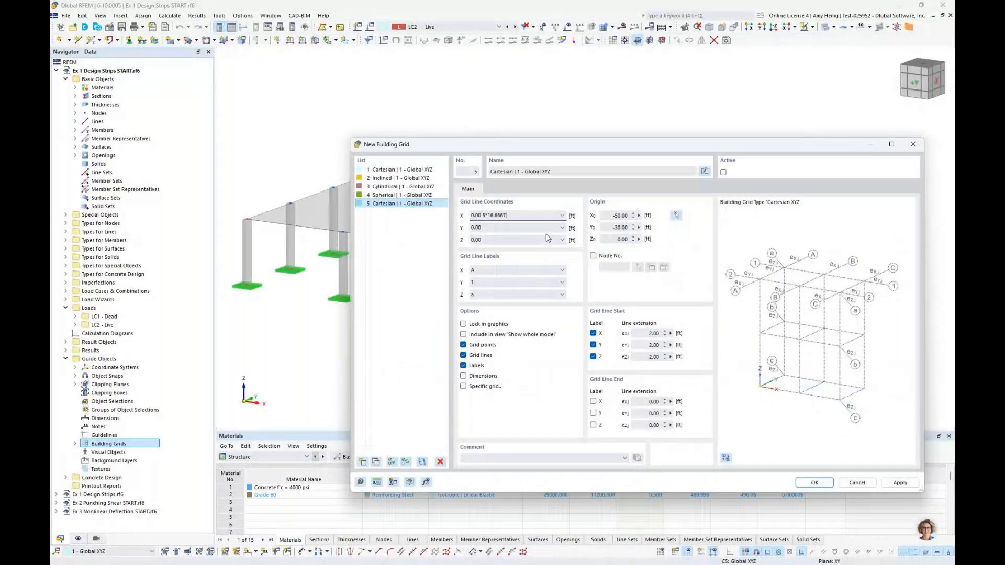
# Set the Y grid line coordinates to 0.00 4*12.5 ft and Z to 0.00 10 ft, and create the building grid.
pyautogui.click(491, 229)
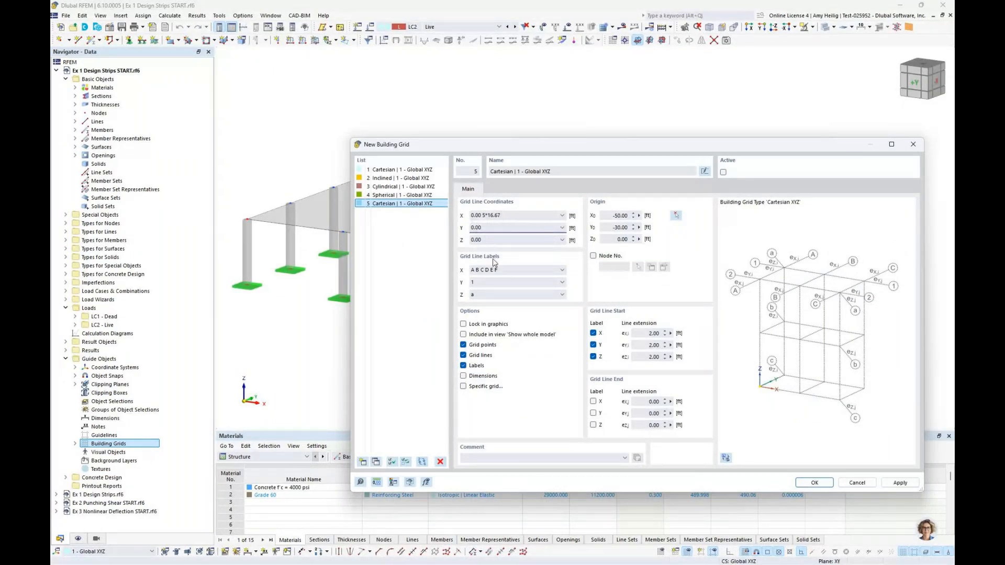
pyautogui.moveTo(500, 147); pyautogui.dragTo(527, 301)
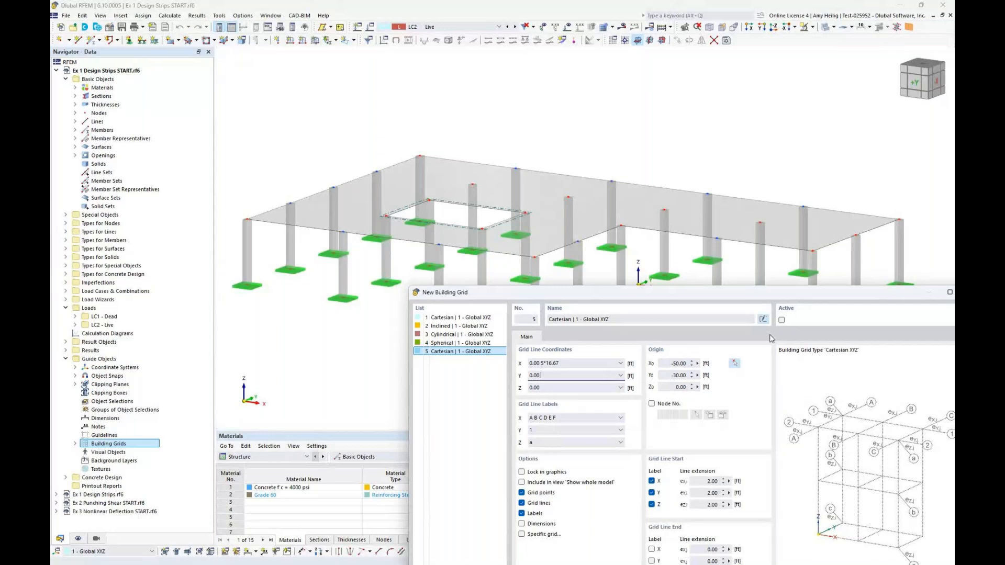
pyautogui.write('4*12.5')
pyautogui.click(568, 390)
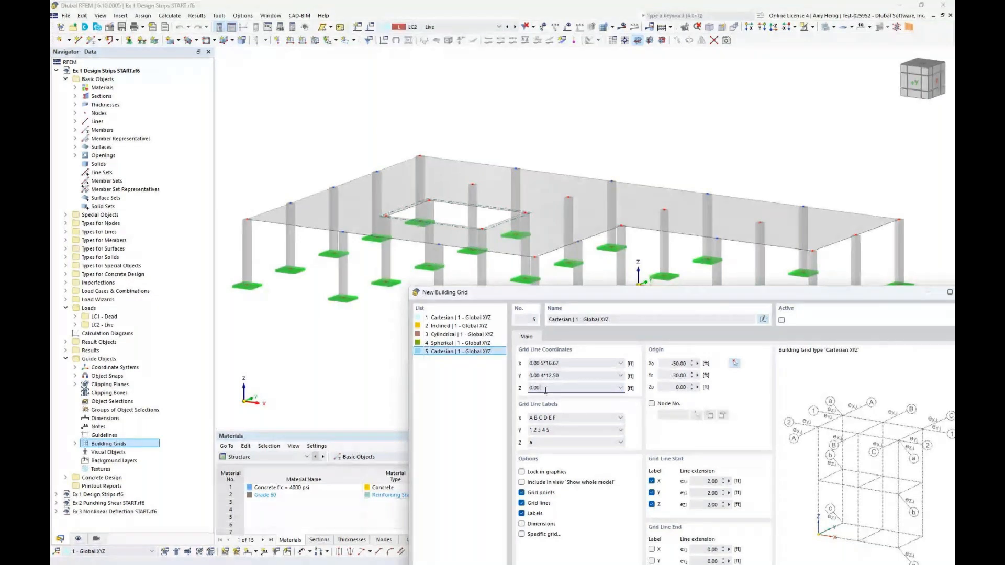
pyautogui.write('10')
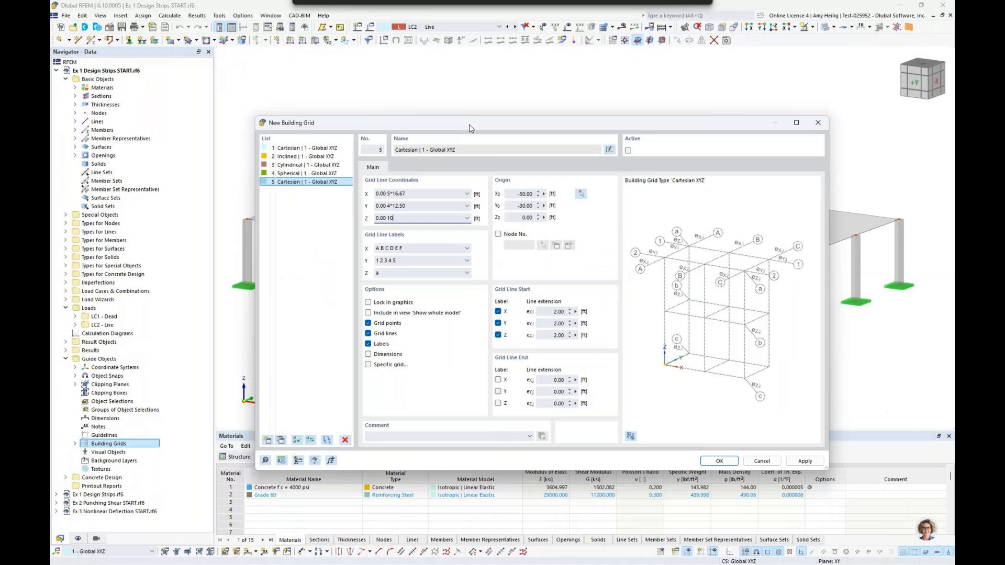
pyautogui.press('Return')
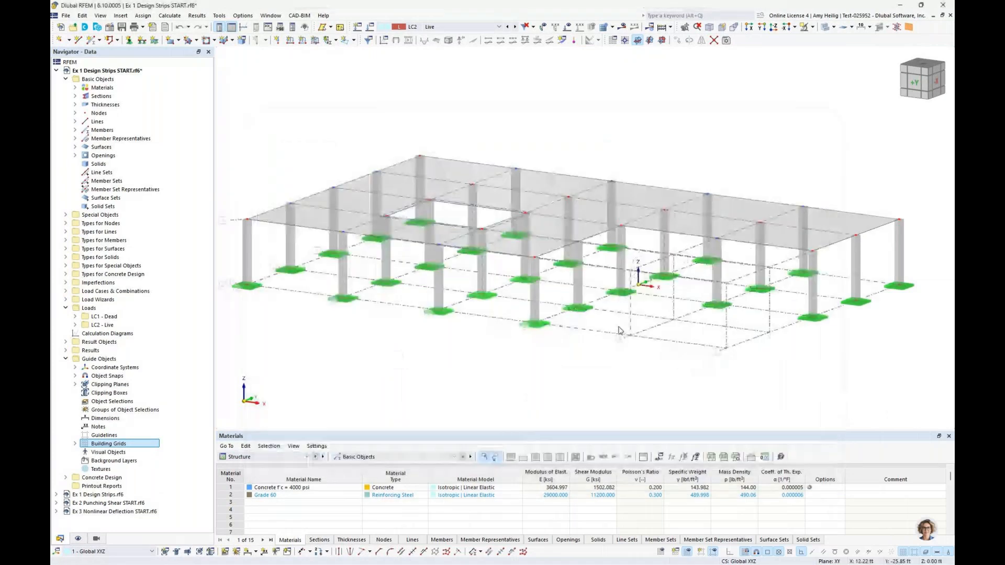
pyautogui.moveTo(674, 324)
pyautogui.keyDown('ctrl'); pyautogui.mouseDown(button='middle')
pyautogui.moveTo(619, 338)
pyautogui.moveTo(669, 322)
pyautogui.moveTo(674, 331)
pyautogui.mouseUp(button='middle'); pyautogui.keyUp('ctrl')
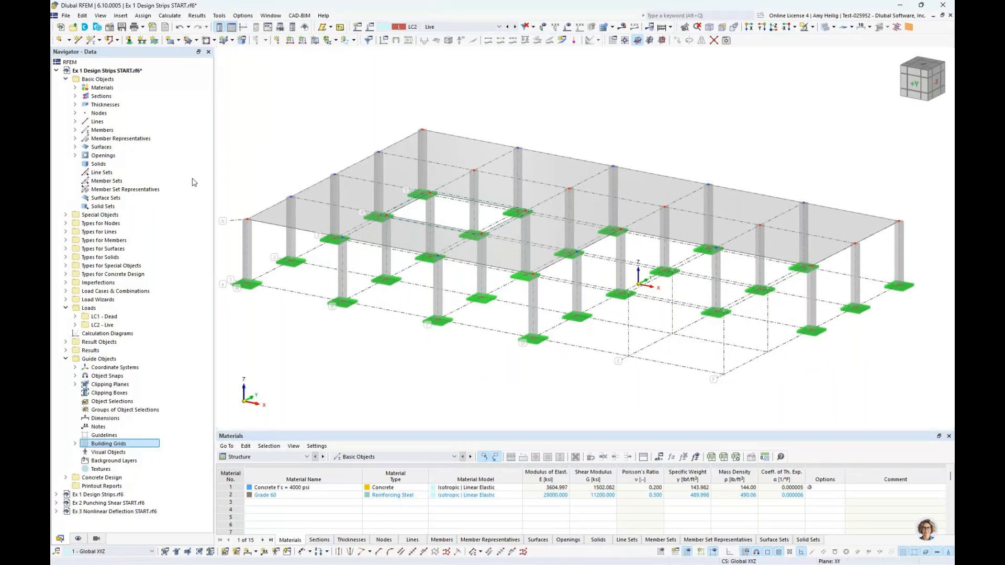
# Start a new design strip wizard and assign it building grid 5 - Cartesian | 1 - Global XYZ.
pyautogui.click(65, 359)
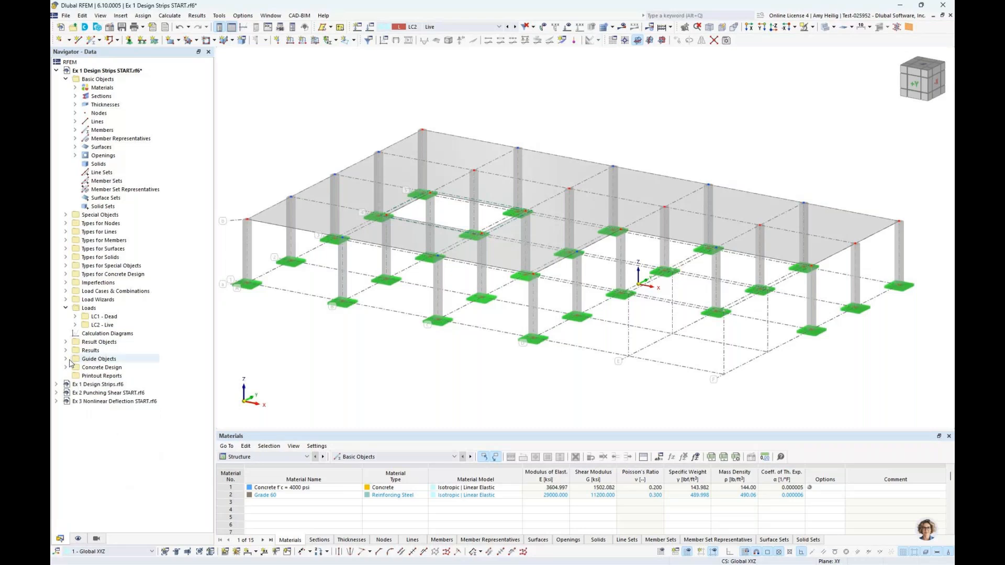
pyautogui.click(65, 215)
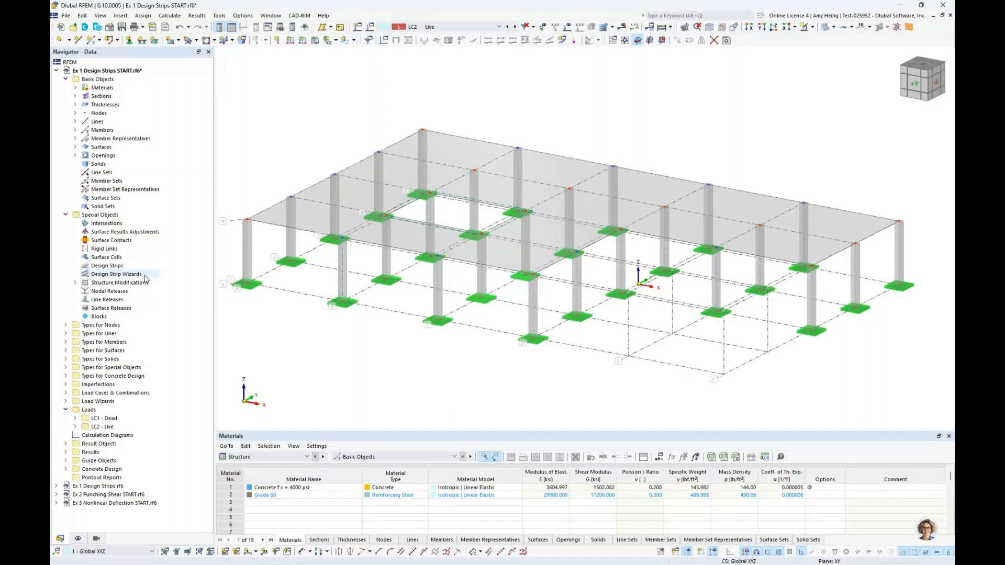
pyautogui.doubleClick(116, 276)
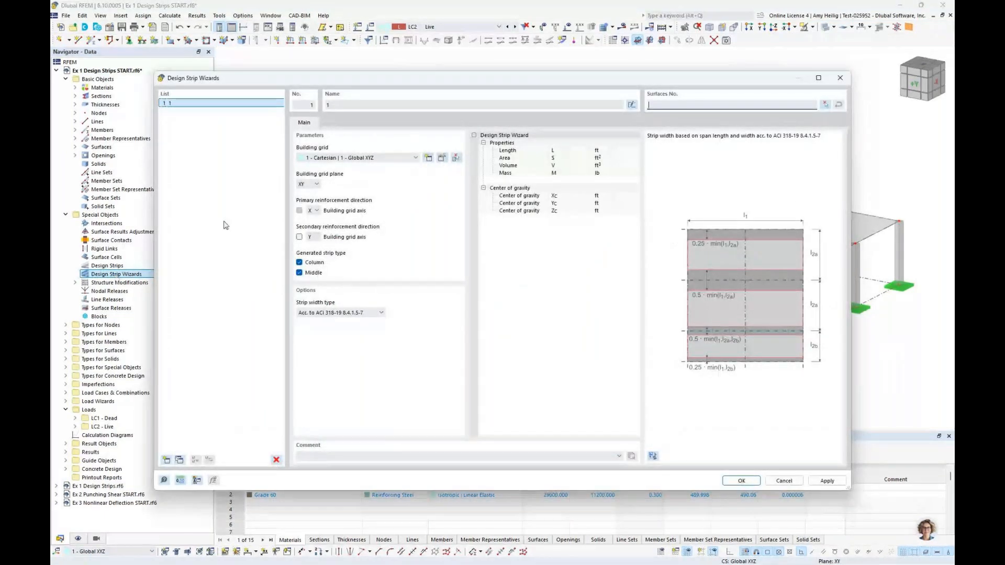
pyautogui.click(346, 158)
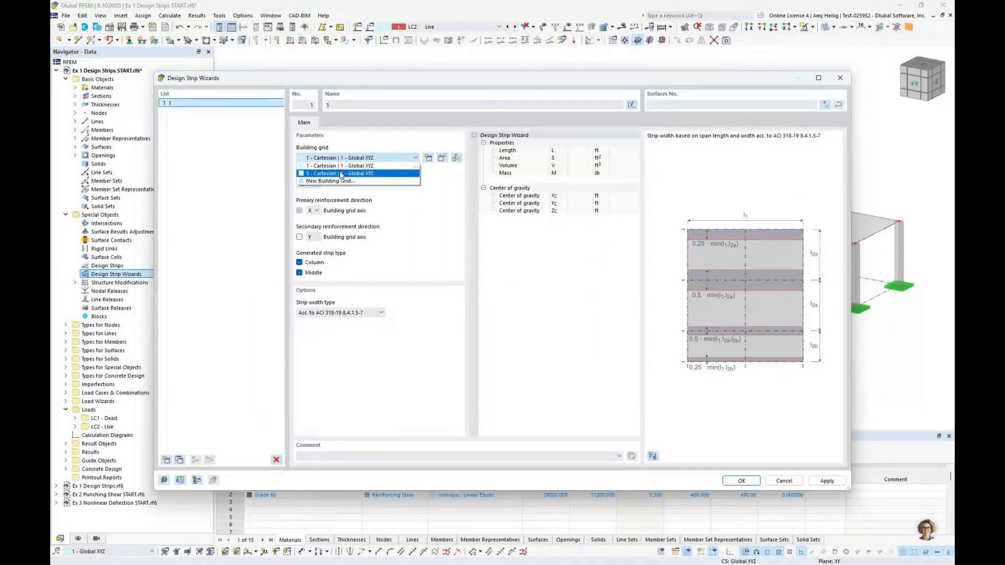
pyautogui.click(341, 173)
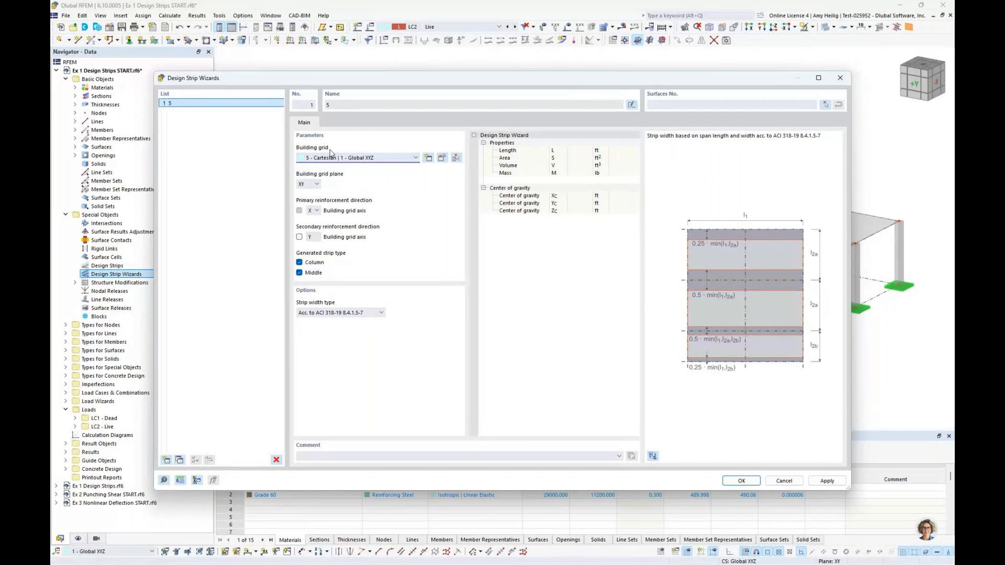
pyautogui.moveTo(352, 78); pyautogui.dragTo(509, 301)
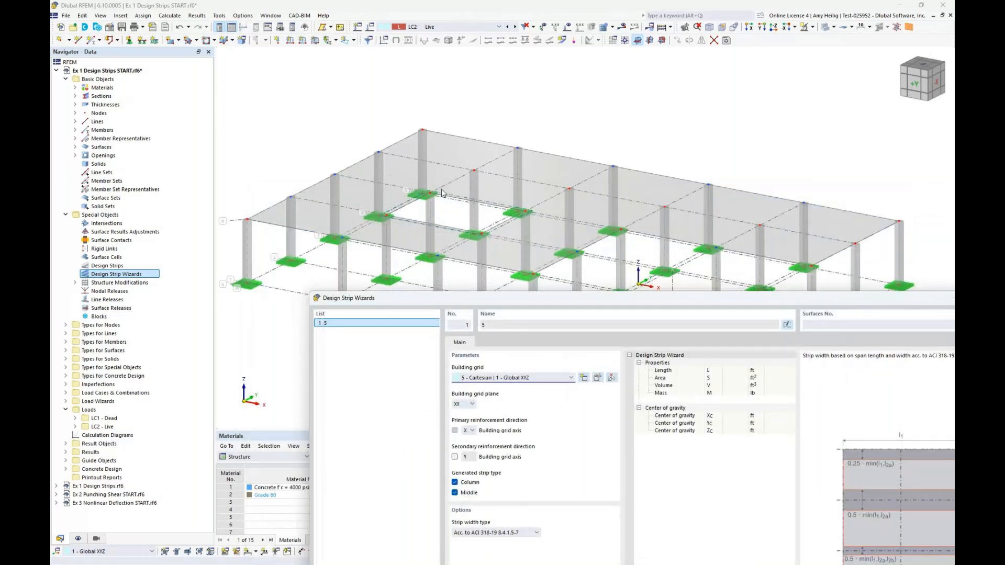
# Try the strip width types Based on span width and User-defined, and restore Acc. to ACI 318-19 8.4.1.5-7.
pyautogui.moveTo(450, 300); pyautogui.dragTo(325, 102)
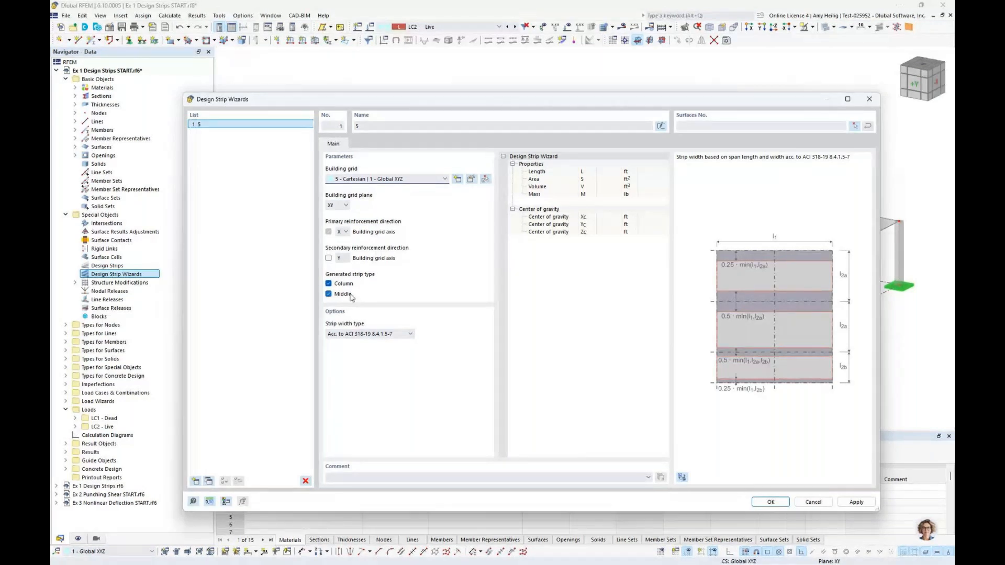
pyautogui.click(410, 335)
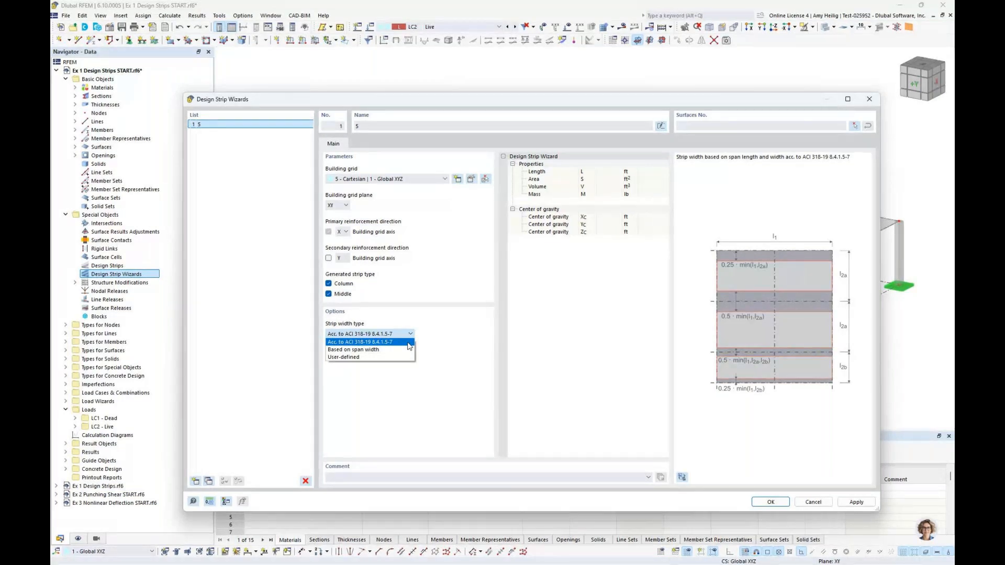
pyautogui.click(396, 350)
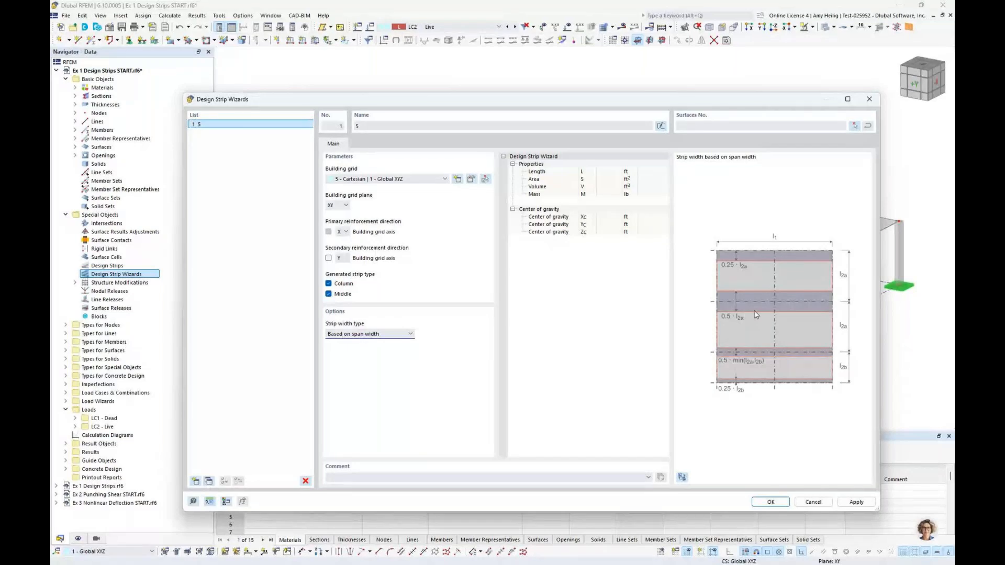
pyautogui.click(377, 334)
pyautogui.click(360, 358)
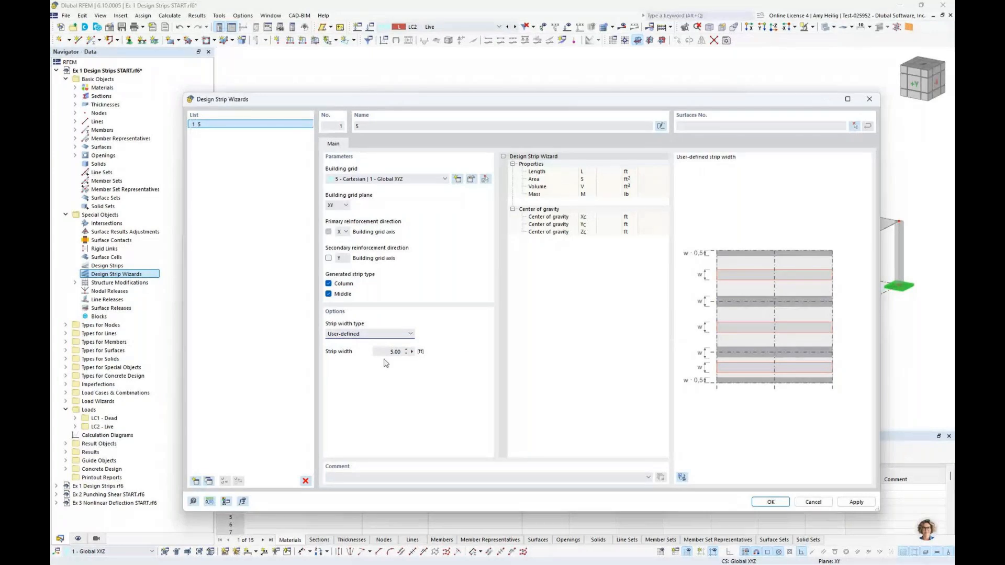
pyautogui.click(378, 333)
pyautogui.click(373, 341)
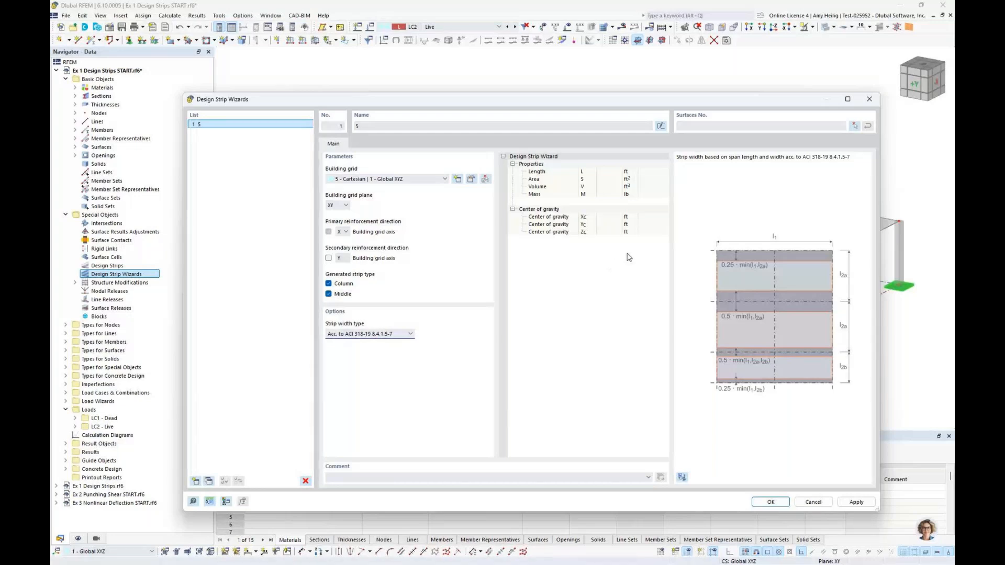
# Assign slab surface 1 to the design strip wizard and generate the column and middle strips.
pyautogui.click(720, 126)
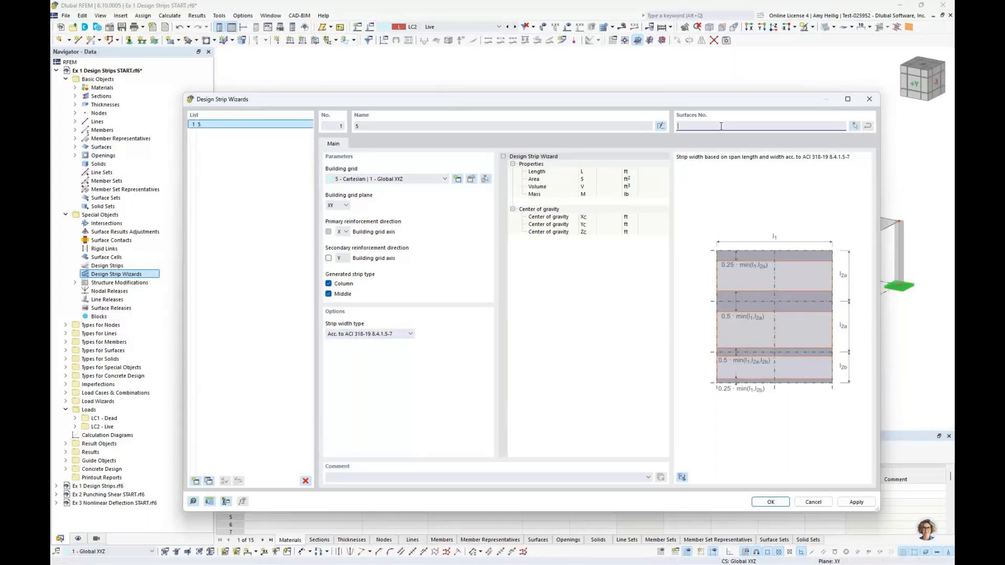
pyautogui.click(853, 128)
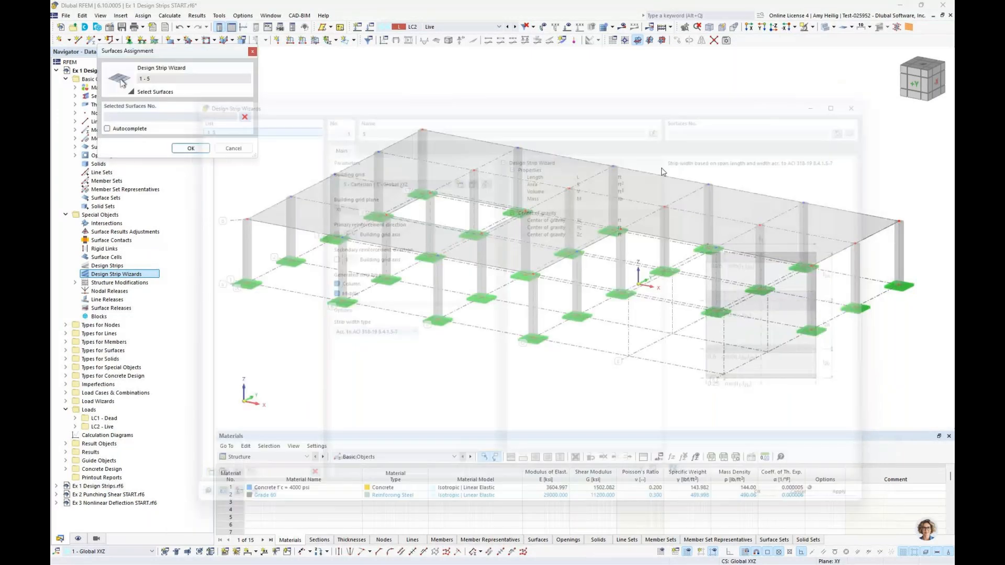
pyautogui.click(498, 200)
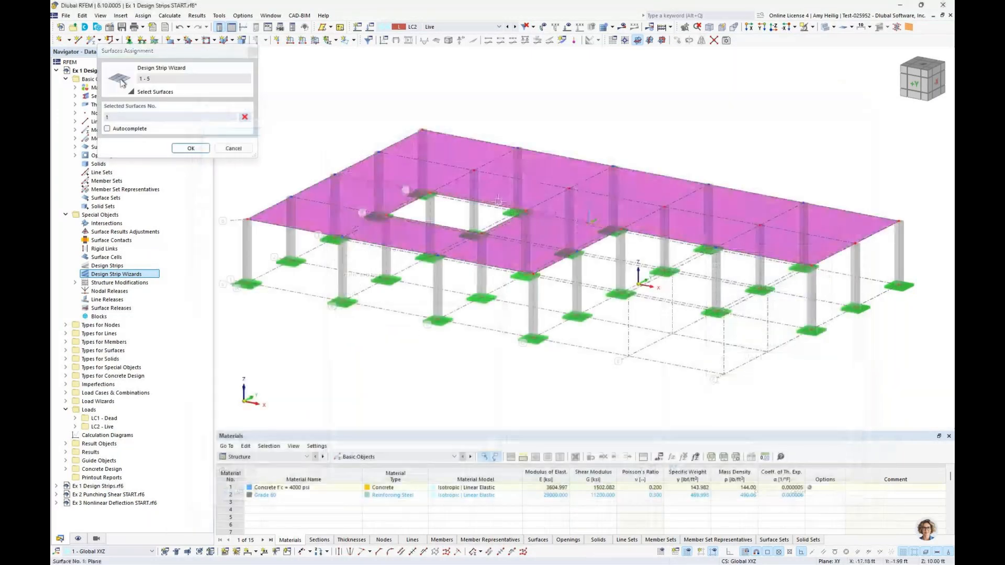
pyautogui.click(191, 149)
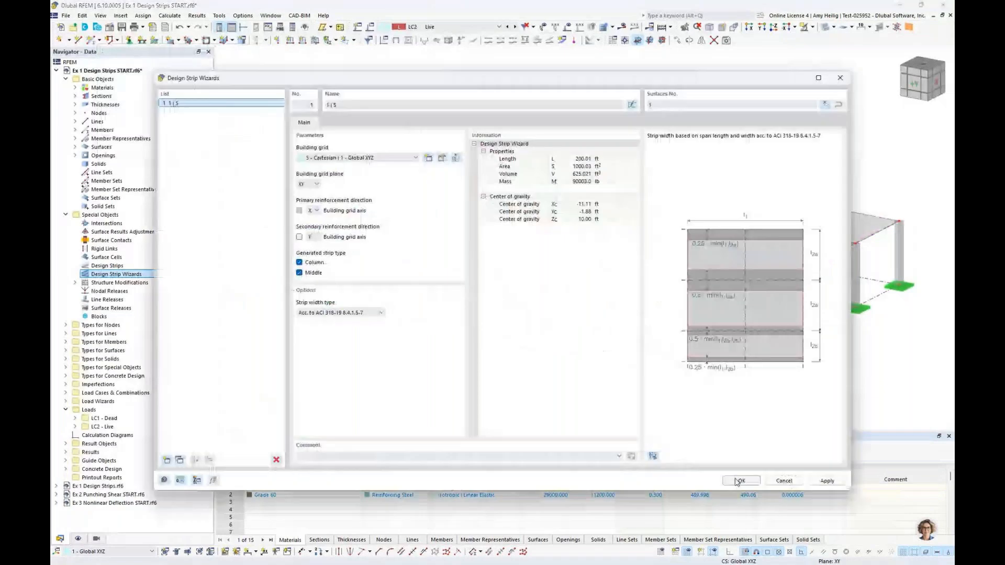
pyautogui.click(739, 480)
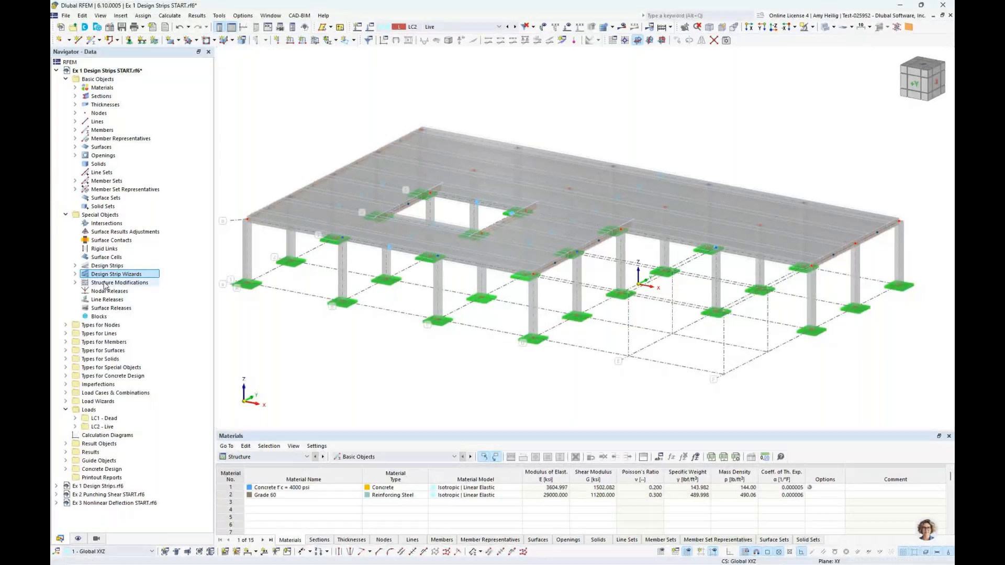
# List the generated design strips and look up the option to disconnect them from the wizard.
pyautogui.click(74, 266)
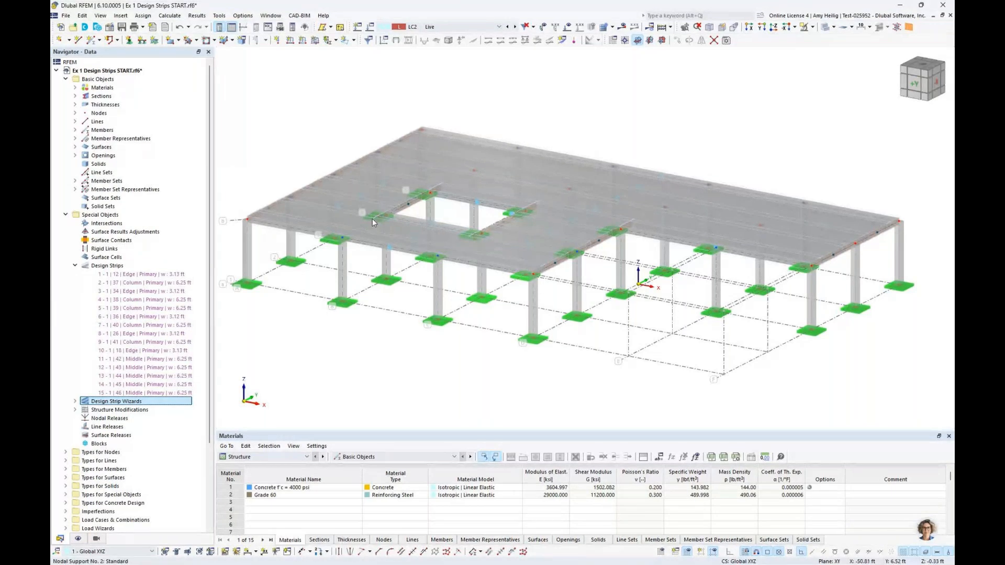
pyautogui.rightClick(138, 403)
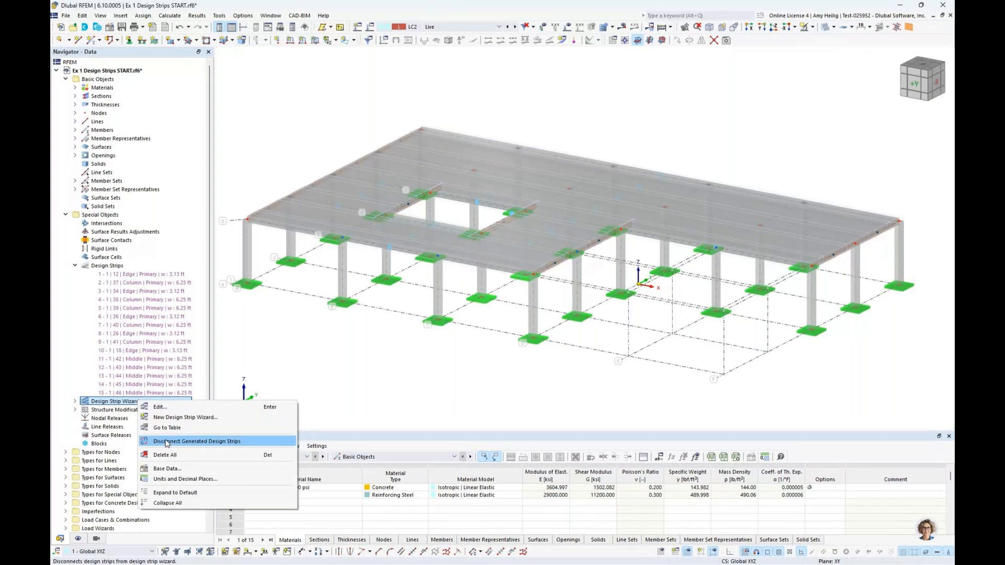
pyautogui.click(324, 371)
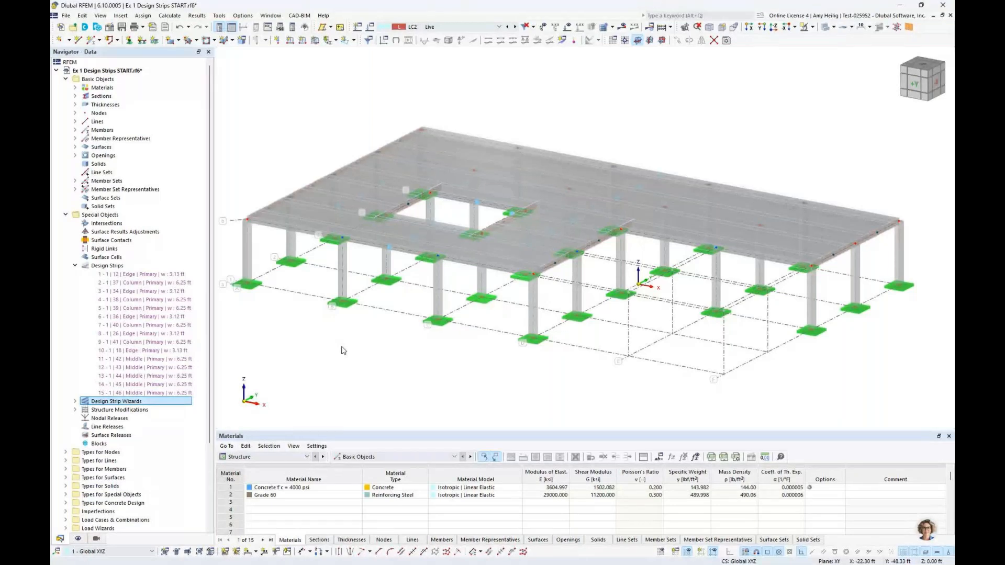
# Inspect the member type and stress integration dimensions of design strip member 37 without changing them.
pyautogui.doubleClick(321, 216)
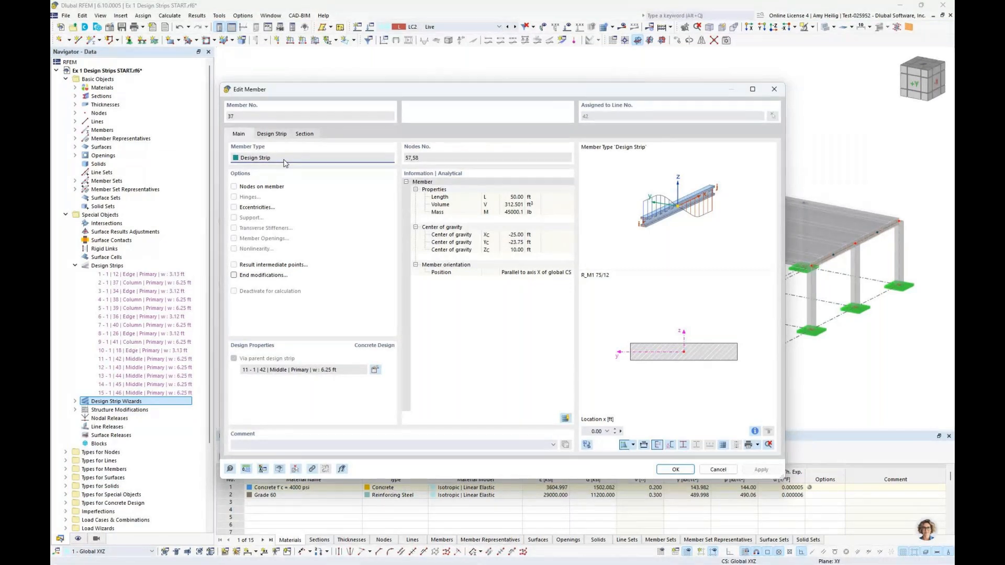
pyautogui.click(277, 135)
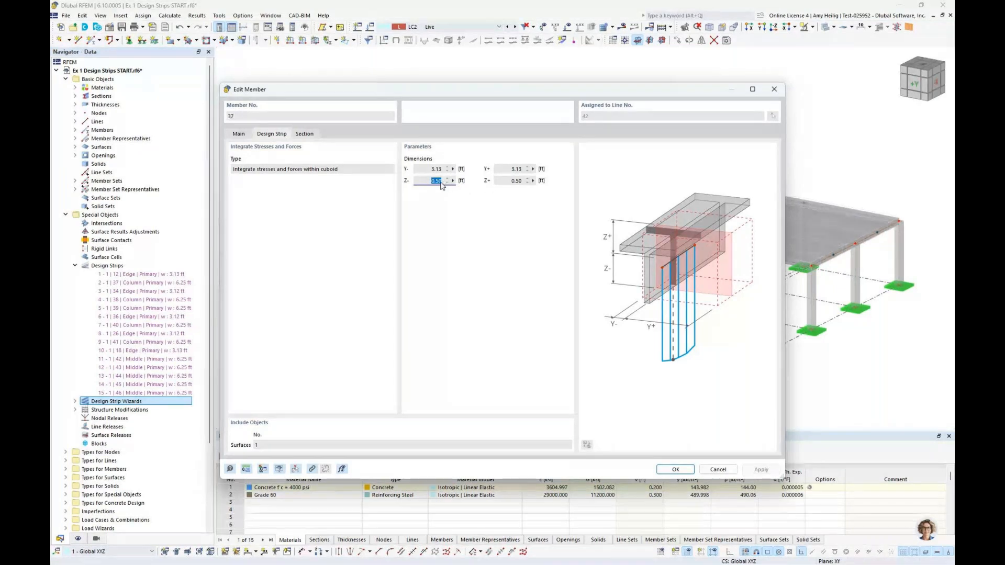
pyautogui.click(239, 134)
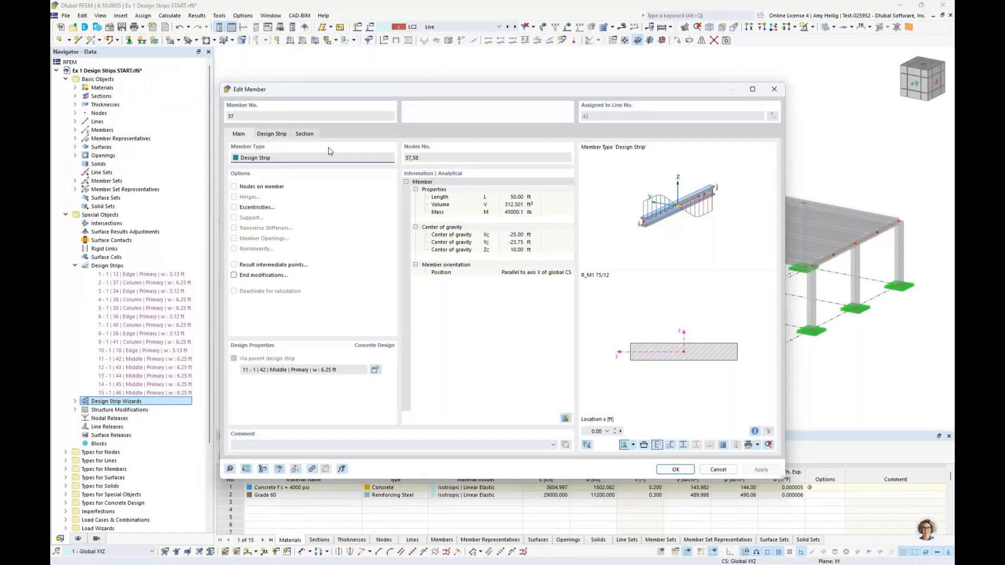
pyautogui.click(711, 473)
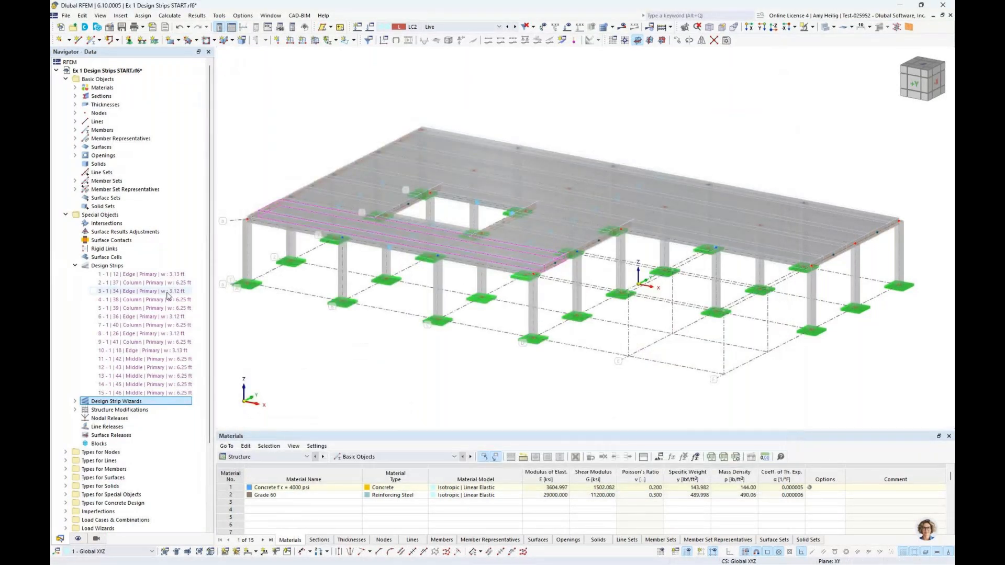
# Open the generated design strips for editing.
pyautogui.rightClick(141, 266)
pyautogui.click(163, 273)
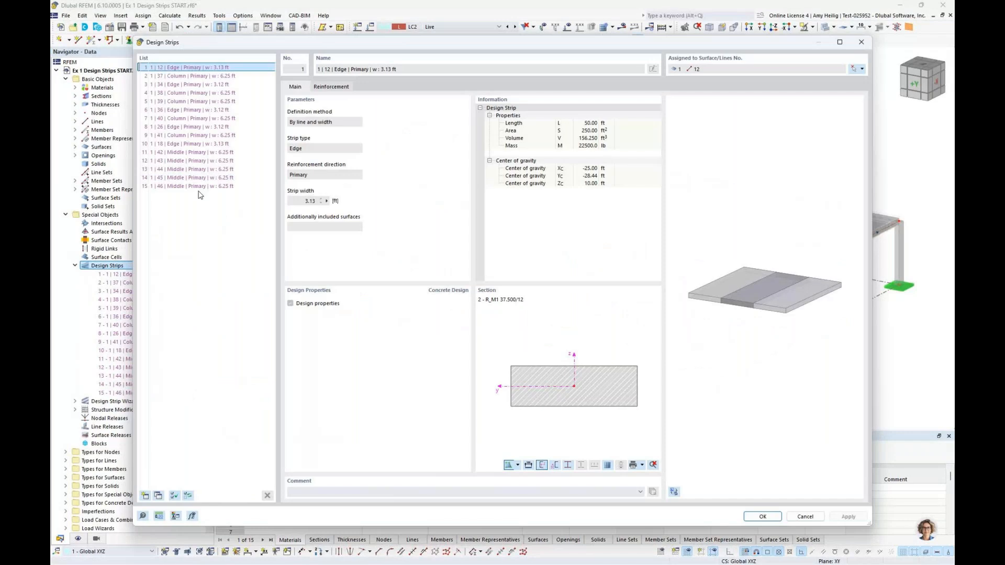
# Create an additional design strip and delete it from the list.
pyautogui.click(145, 495)
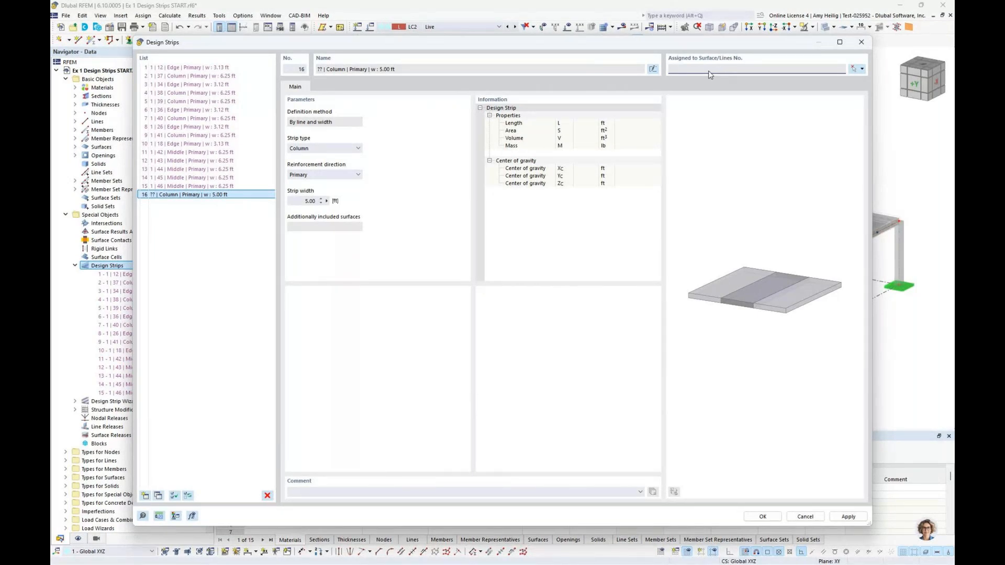
pyautogui.click(267, 496)
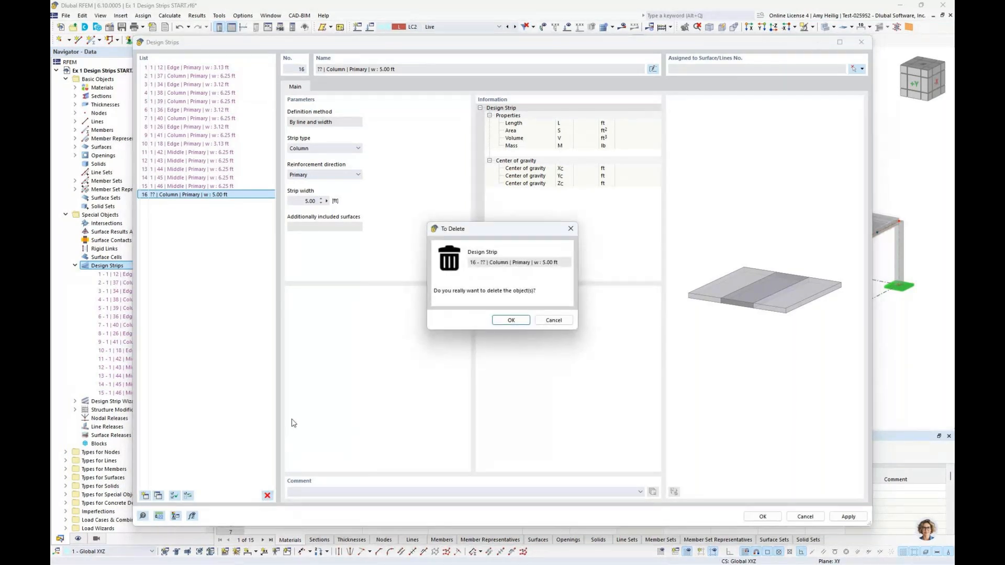
pyautogui.press('Return')
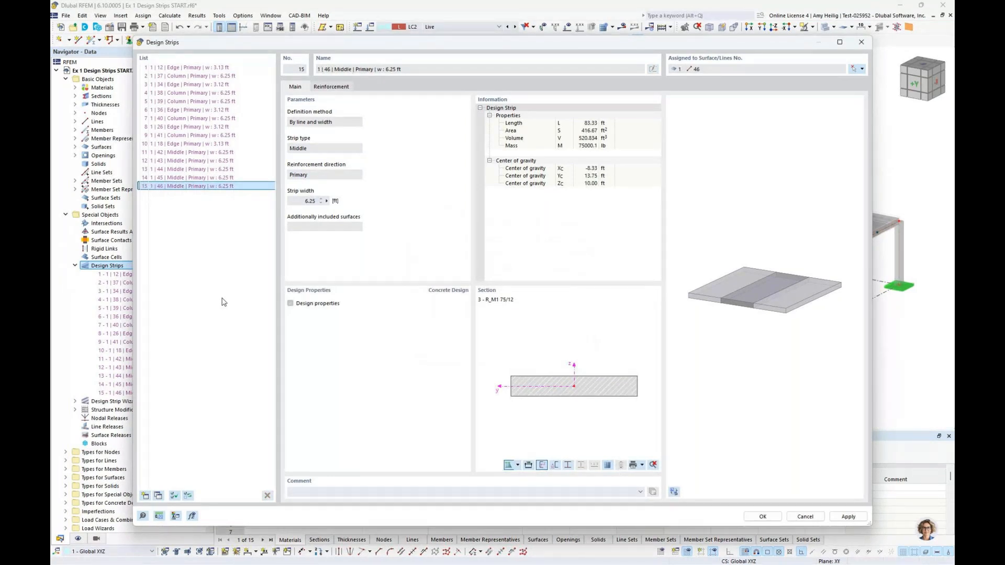
# For all design strips 1 to 15, disable the top minimum gap length and set the top rebar size to #6.
pyautogui.click(234, 68)
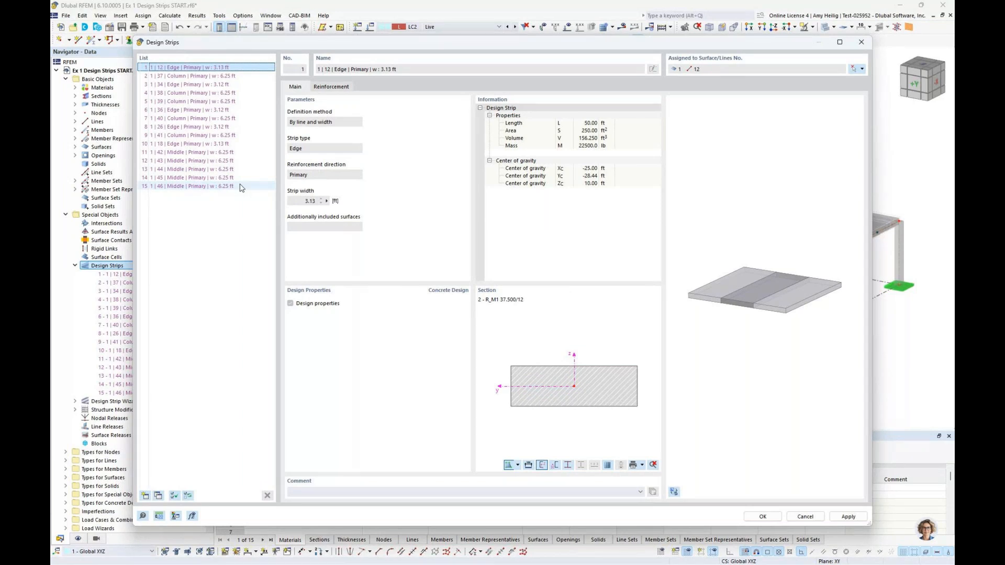
pyautogui.keyDown('shift'); pyautogui.click(241, 186); pyautogui.keyUp('shift')
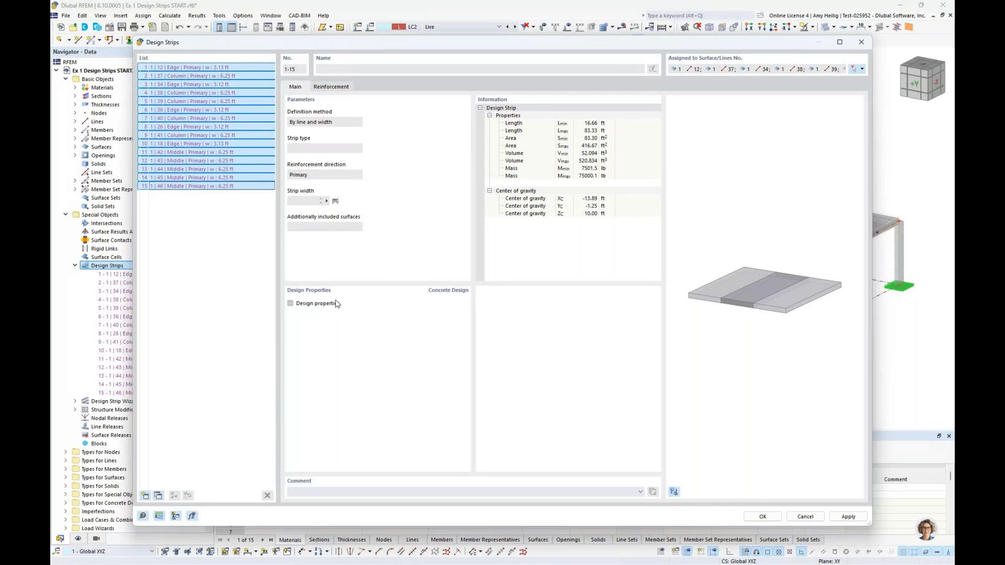
pyautogui.click(341, 89)
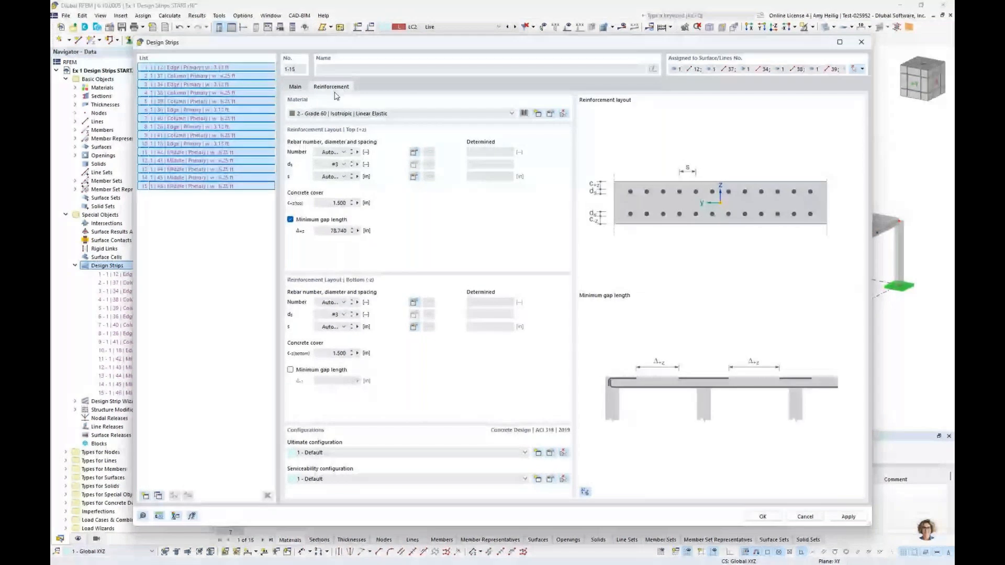
pyautogui.click(290, 220)
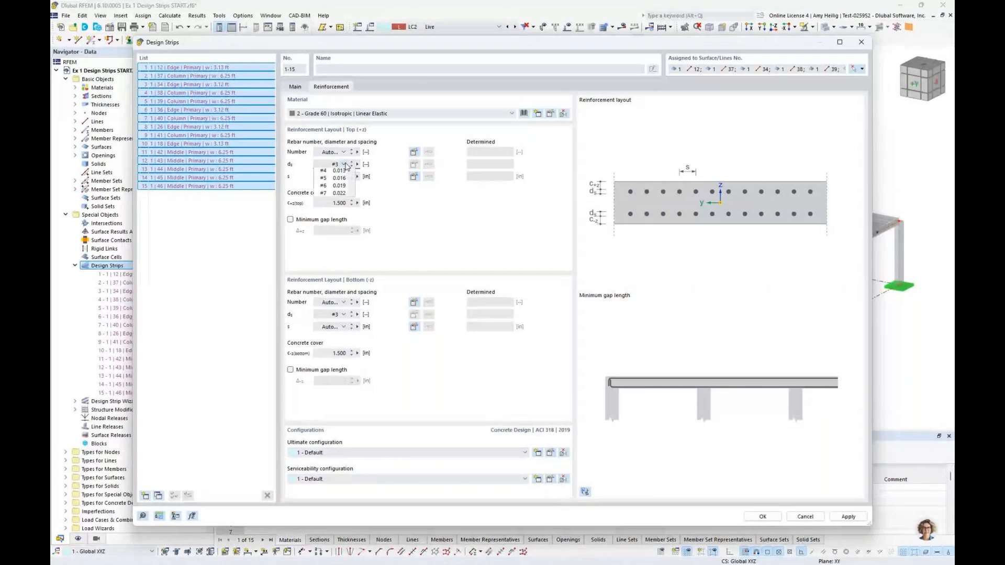
pyautogui.click(344, 164)
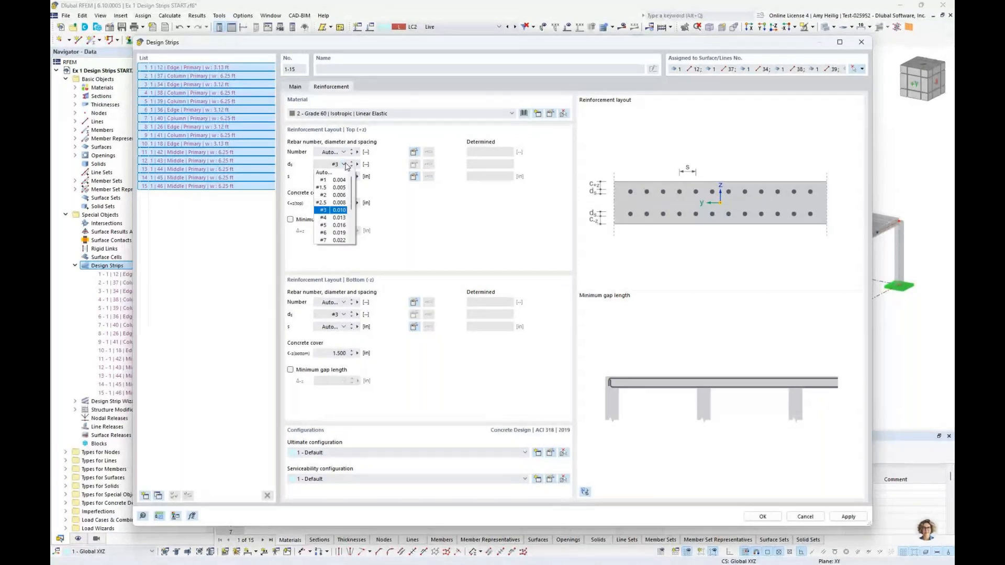
pyautogui.click(334, 233)
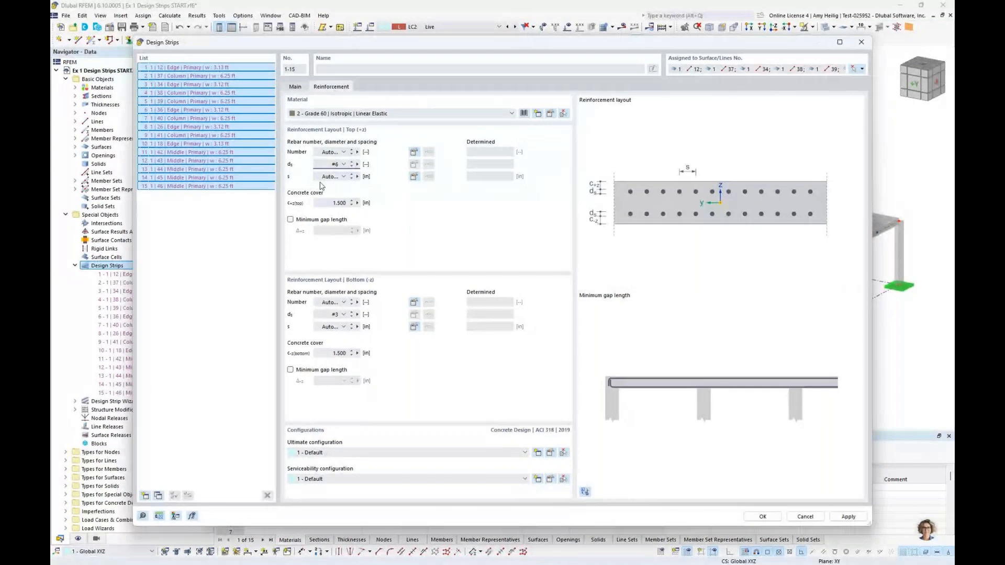
# Set the automatic top rebar spacing limits of all strips to 3 in minimum and 12 in maximum.
pyautogui.click(413, 177)
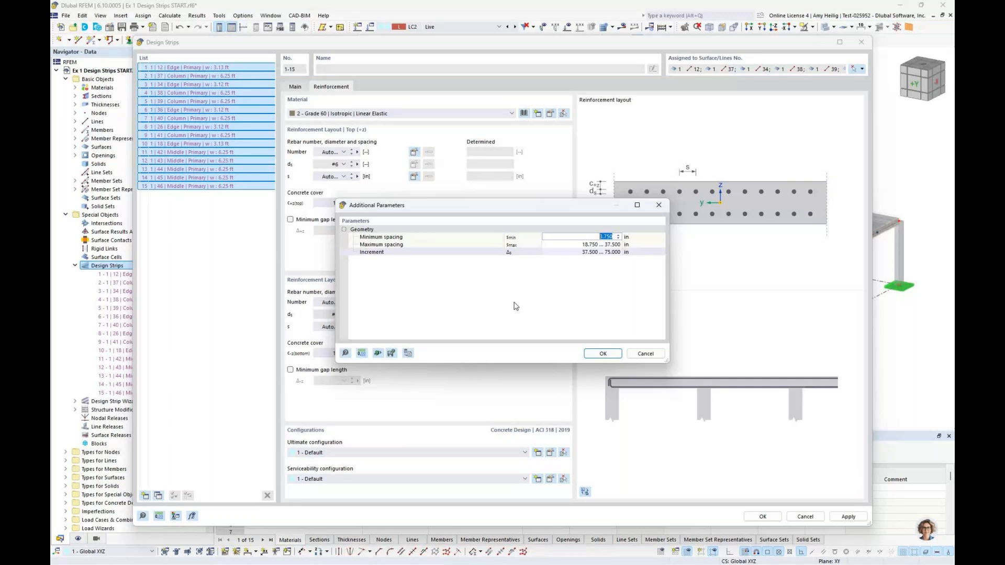
pyautogui.write('3.0')
pyautogui.press('Tab')
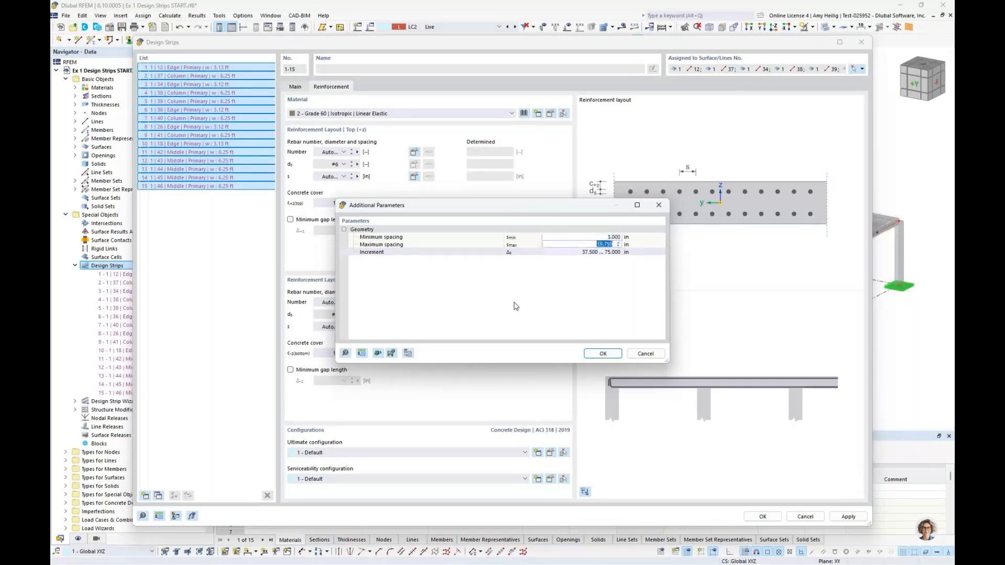
pyautogui.write('12')
pyautogui.press('Tab')
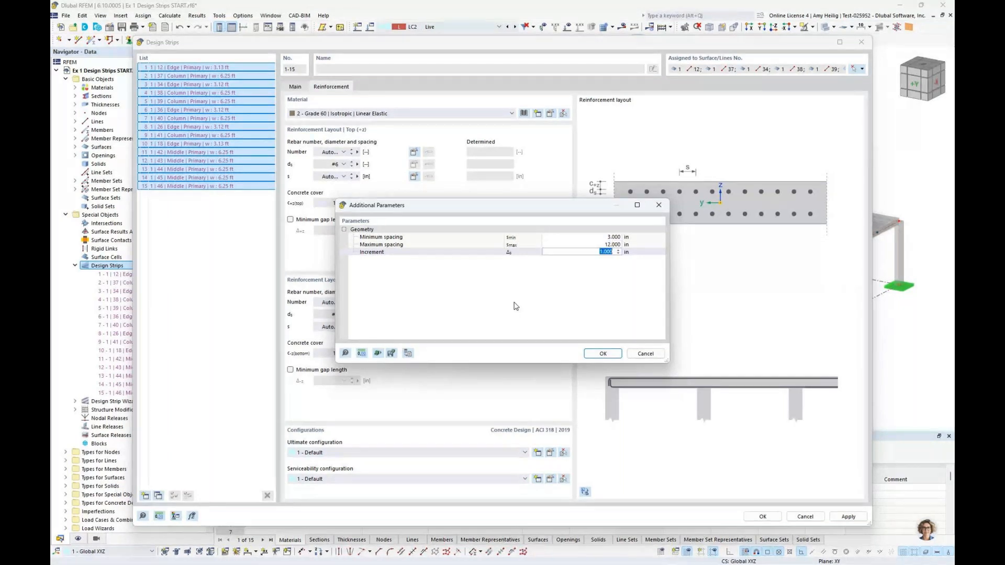
pyautogui.click(607, 354)
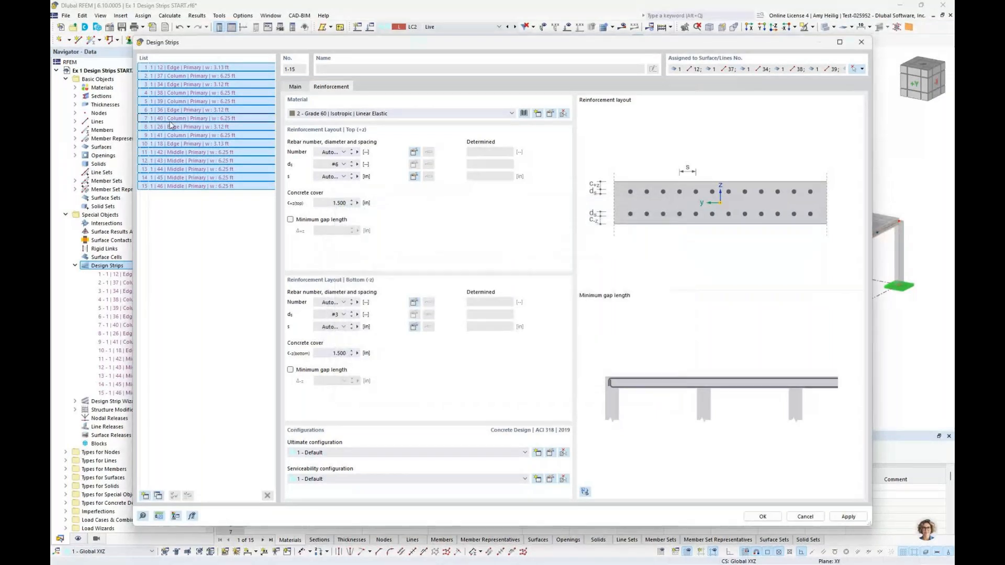
# Try enabling the minimum gap length for the top reinforcement of column strip 2, and disable it again.
pyautogui.click(224, 77)
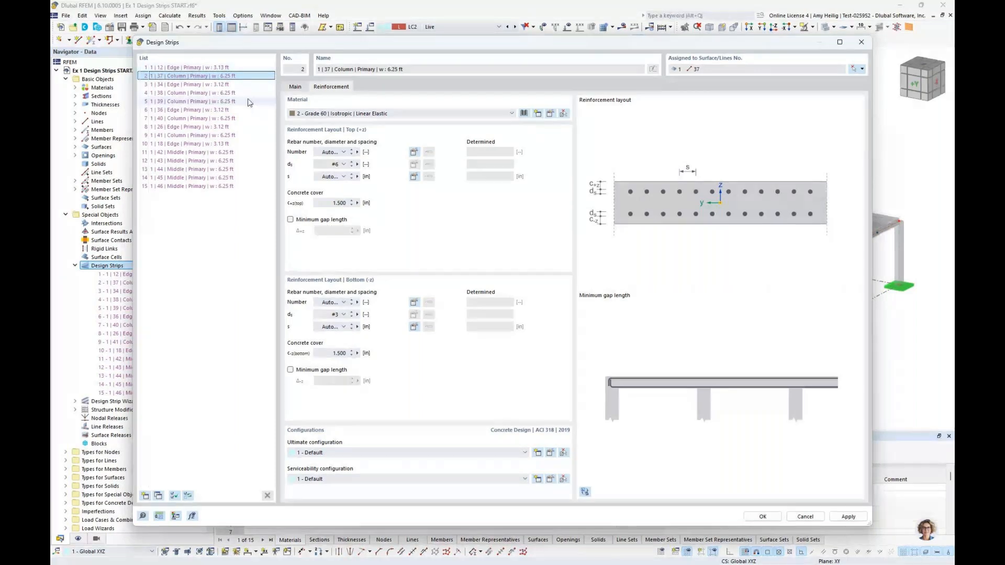
pyautogui.click(290, 220)
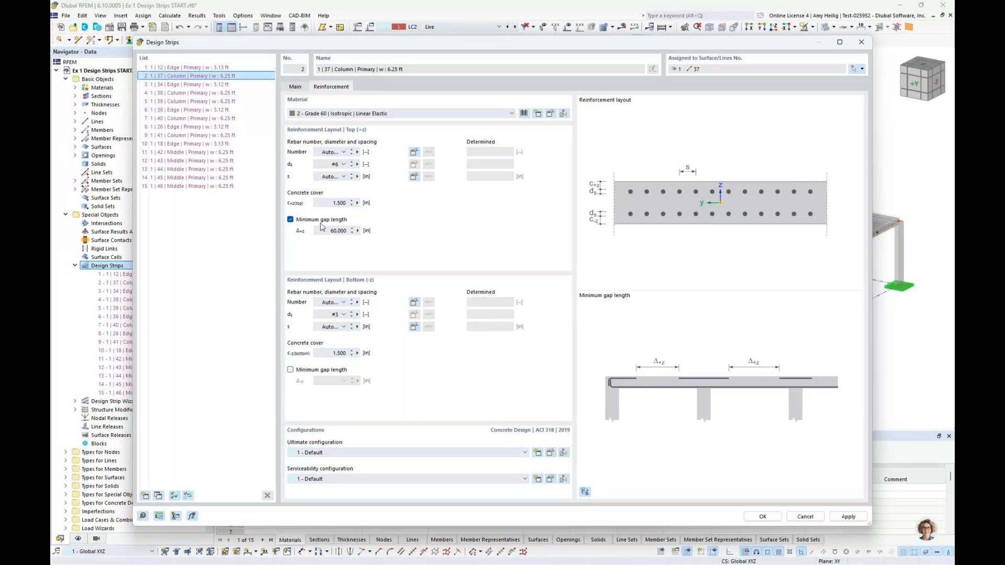
pyautogui.click(290, 221)
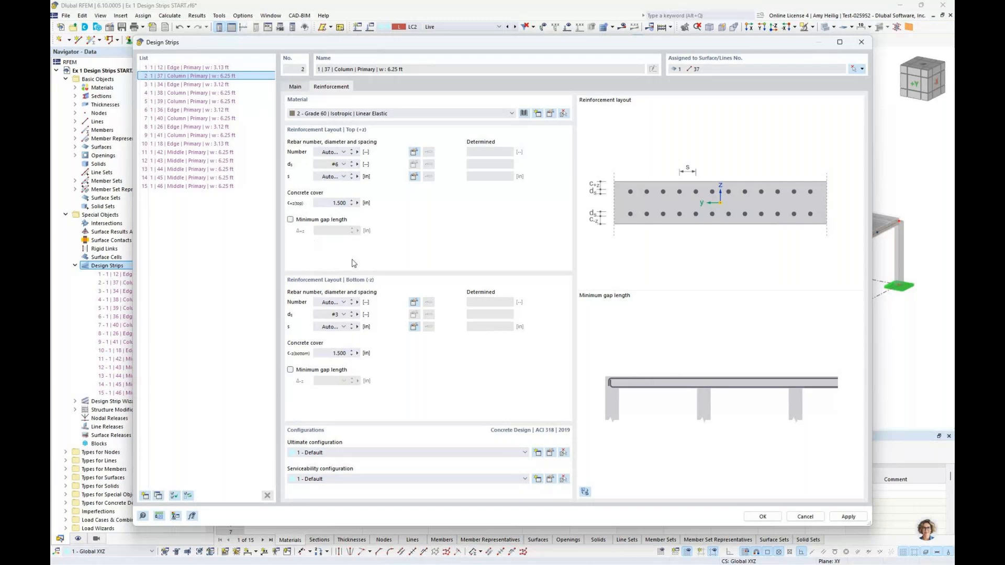
# For all design strips 1 to 15, set the bottom rebar size to #6.
pyautogui.click(219, 67)
pyautogui.keyDown('shift'); pyautogui.click(218, 187); pyautogui.keyUp('shift')
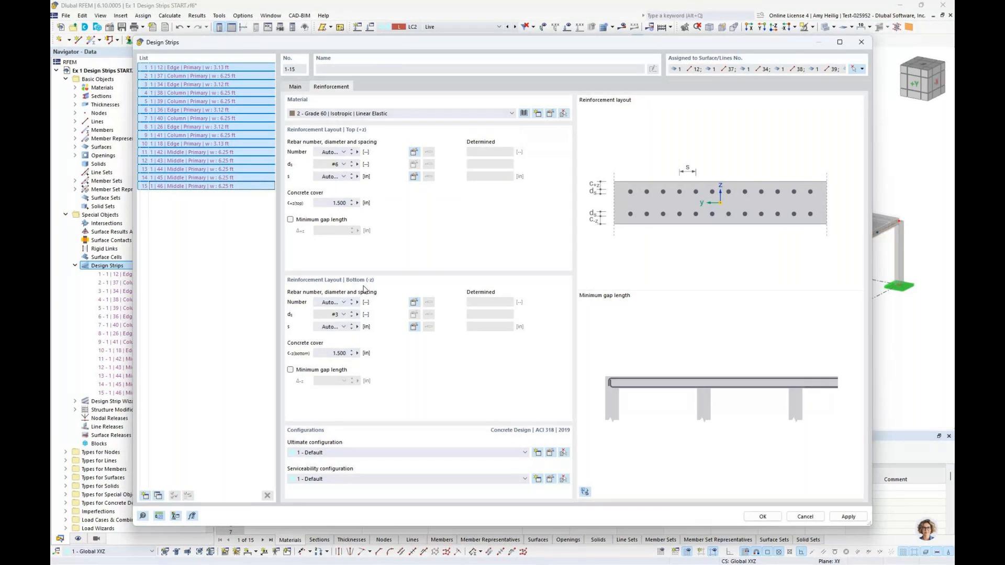
pyautogui.click(347, 314)
pyautogui.click(332, 348)
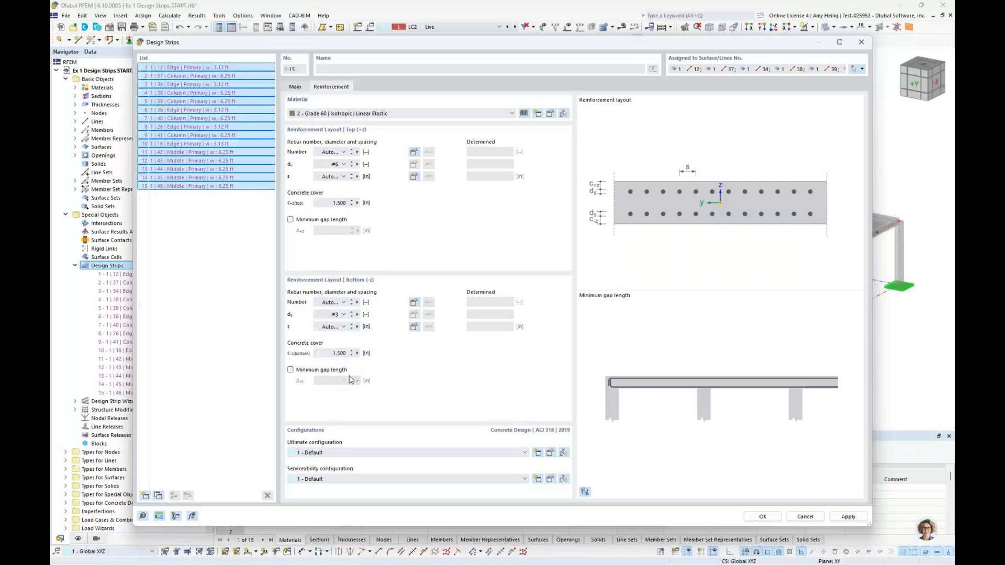
# Set the automatic bottom rebar spacing of all strips to a 12 in maximum with a 1.0 in increment.
pyautogui.click(414, 328)
pyautogui.click(550, 245)
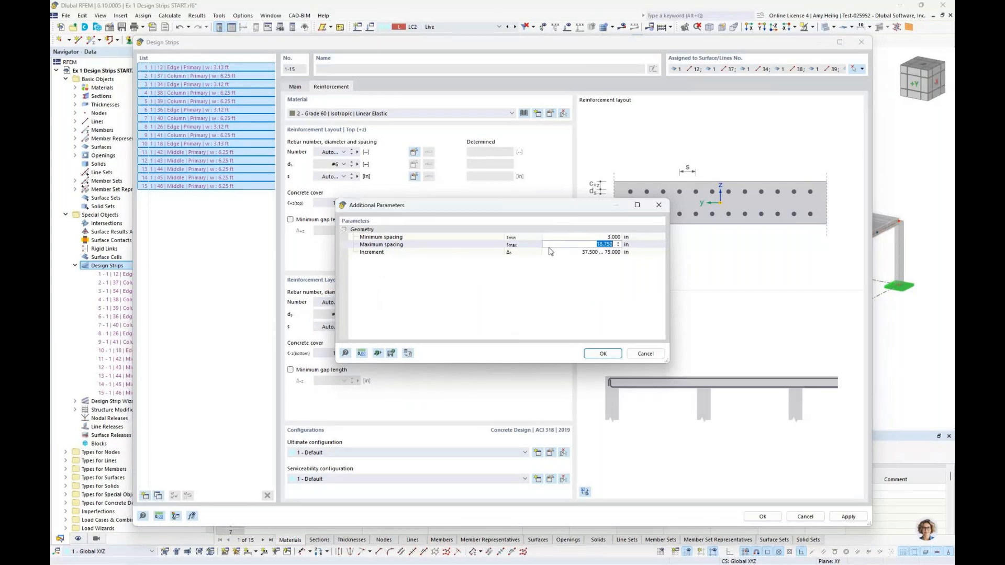
pyautogui.write('12')
pyautogui.press('Tab')
pyautogui.write('1.0')
pyautogui.click(556, 228)
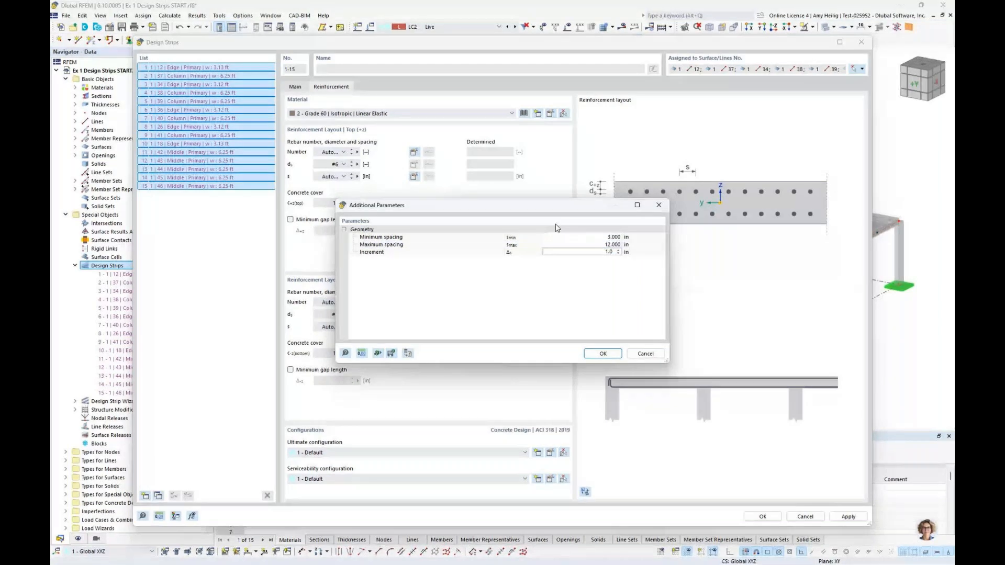
pyautogui.click(603, 354)
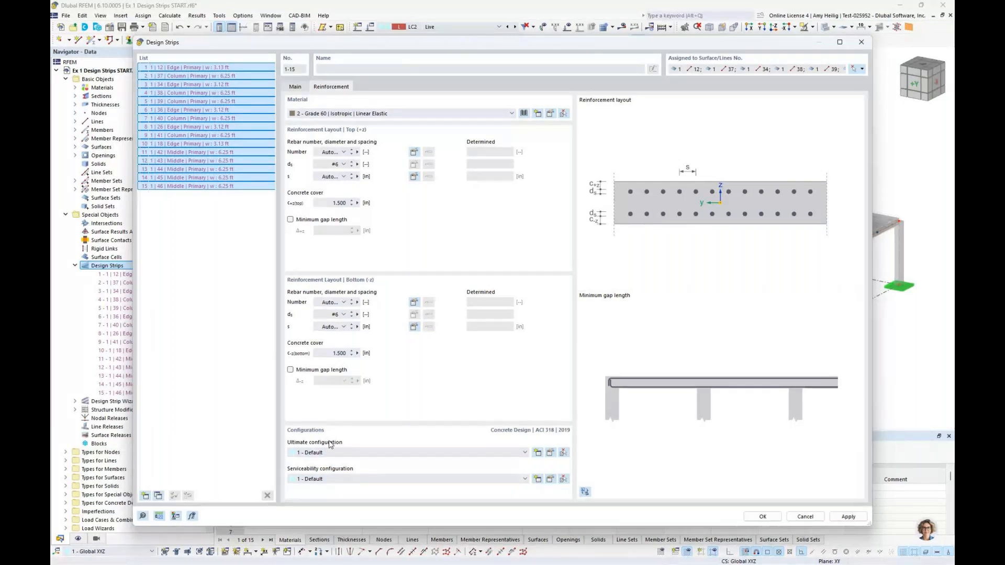
# In the default strength configuration, exclude torsional moments from the internal forces considered for concrete design.
pyautogui.click(551, 453)
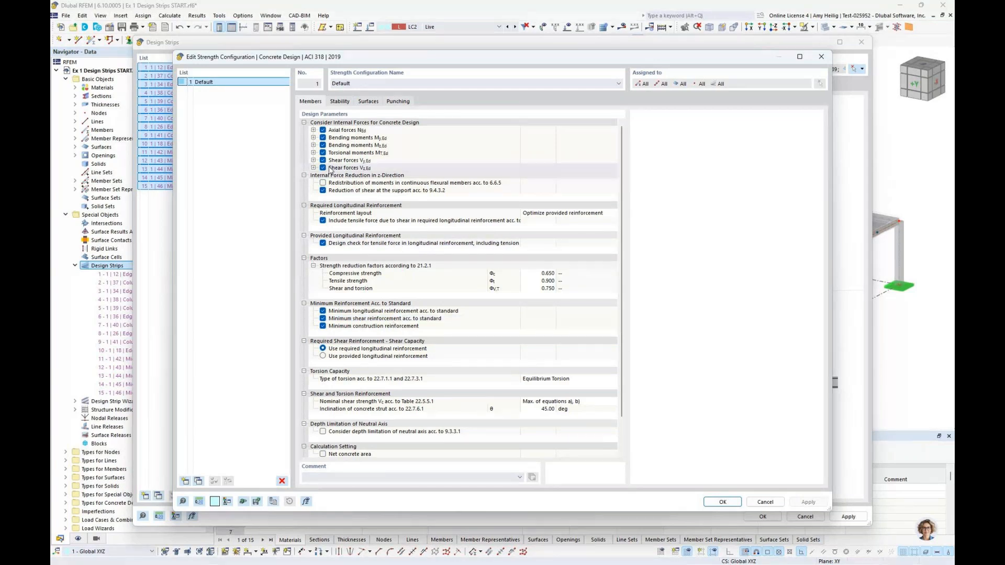
pyautogui.click(323, 152)
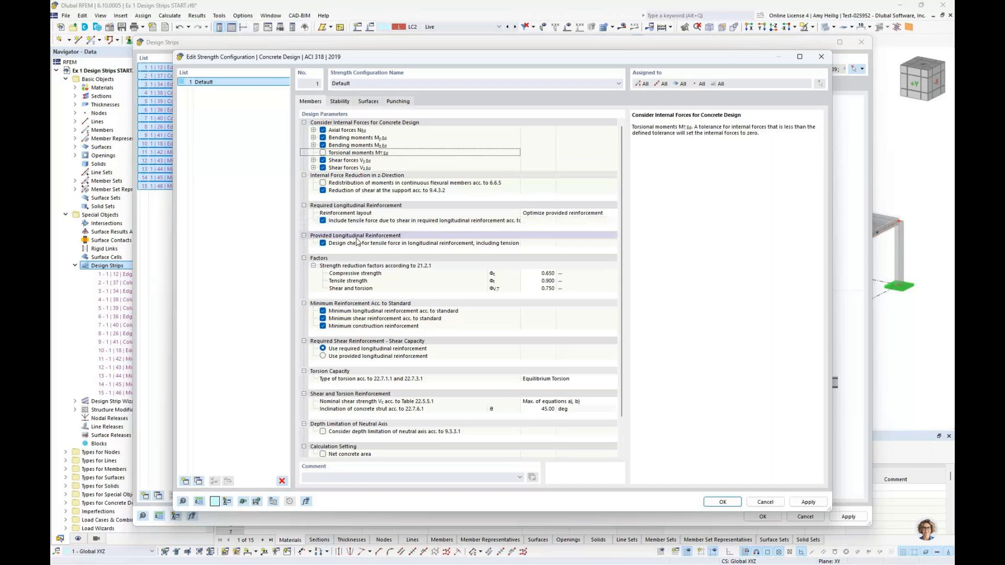
pyautogui.scroll(-2, 356, 241)
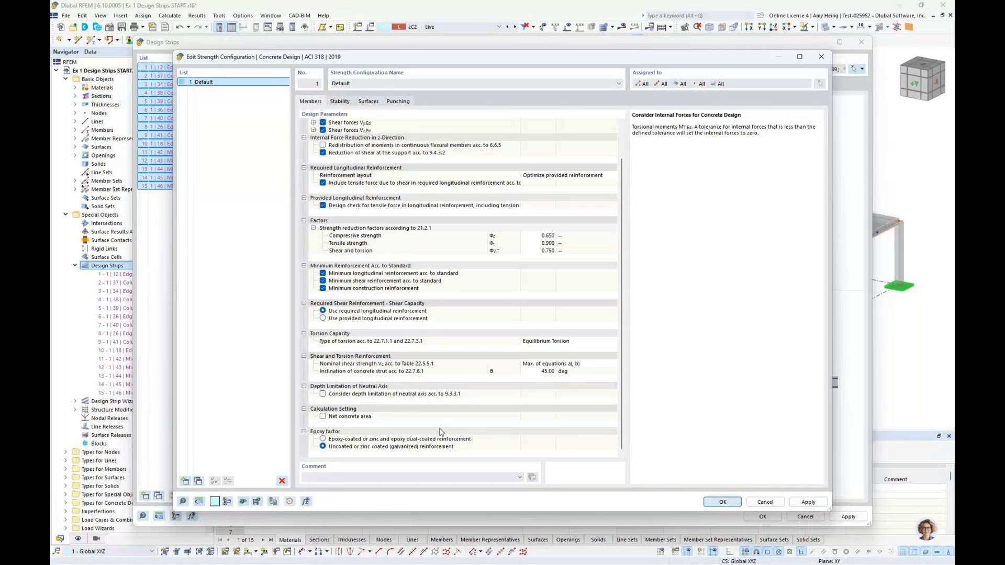
pyautogui.press('Return')
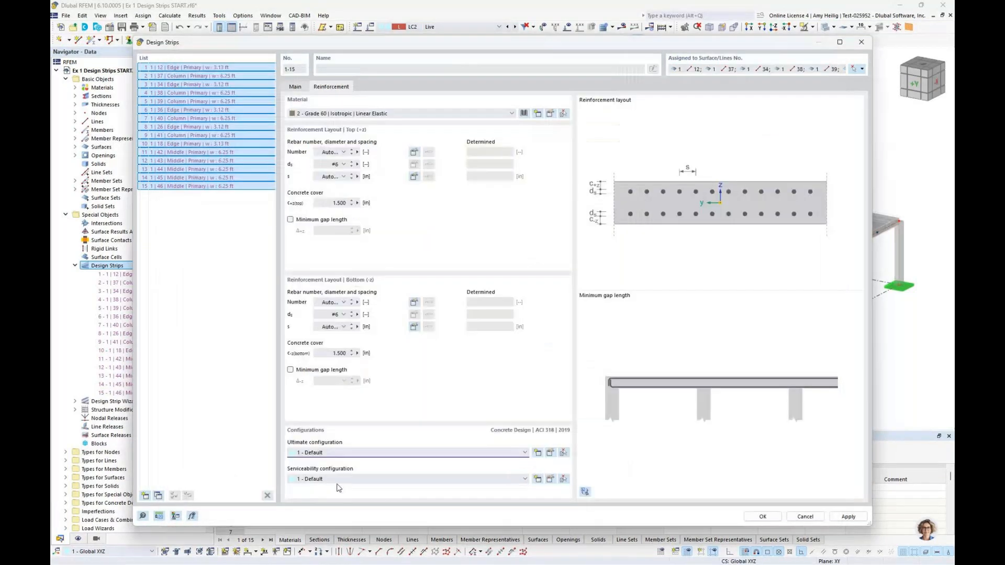
# Disable the design with direct crack width calculation in the default serviceability configuration and accept the design strip settings.
pyautogui.click(550, 480)
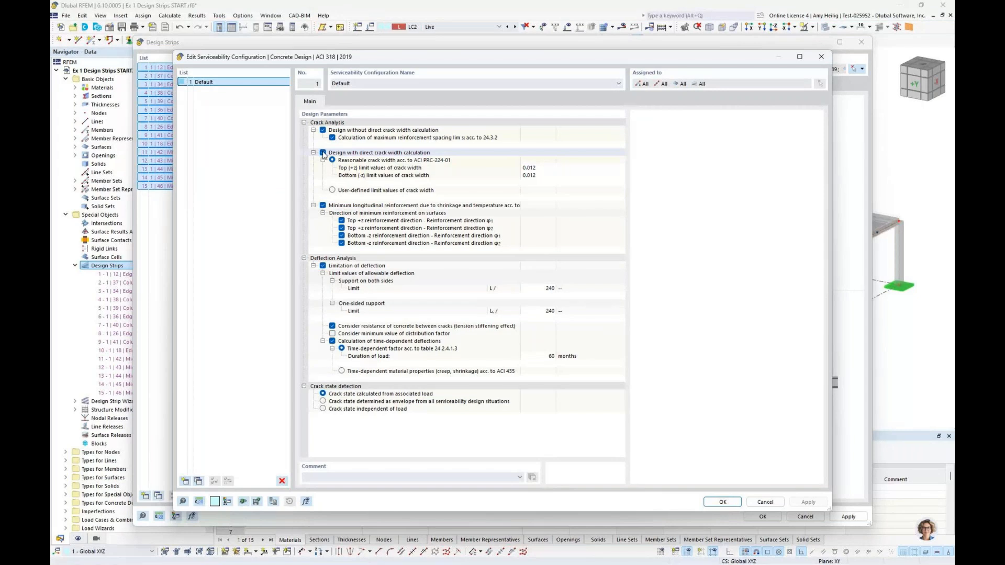
pyautogui.click(323, 153)
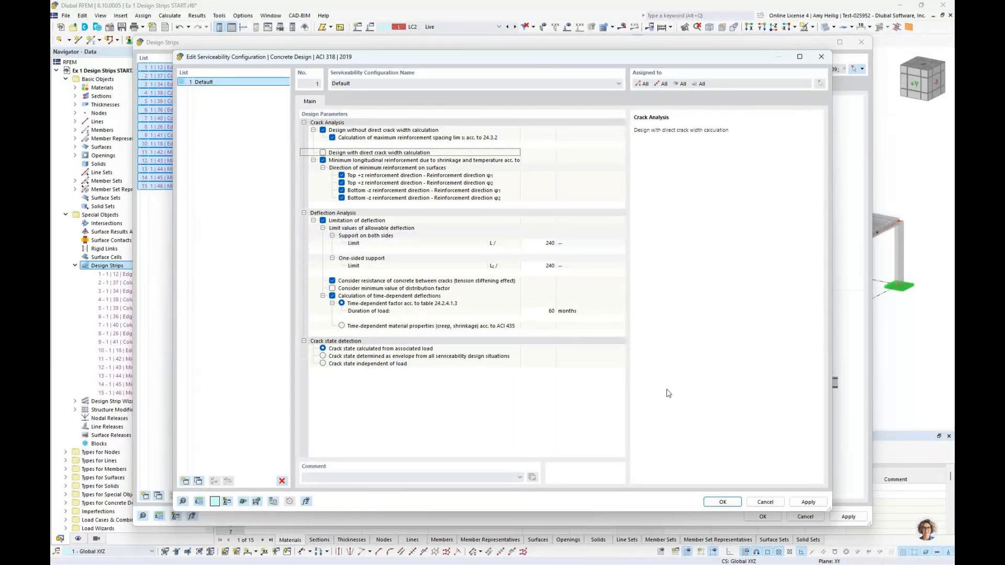
pyautogui.click(722, 502)
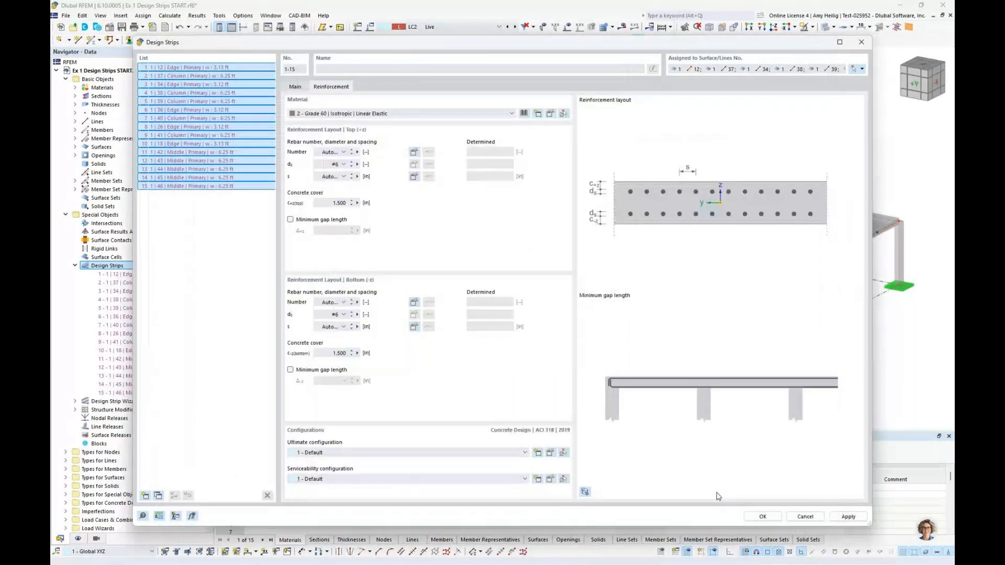
pyautogui.click(585, 391)
pyautogui.press('Return')
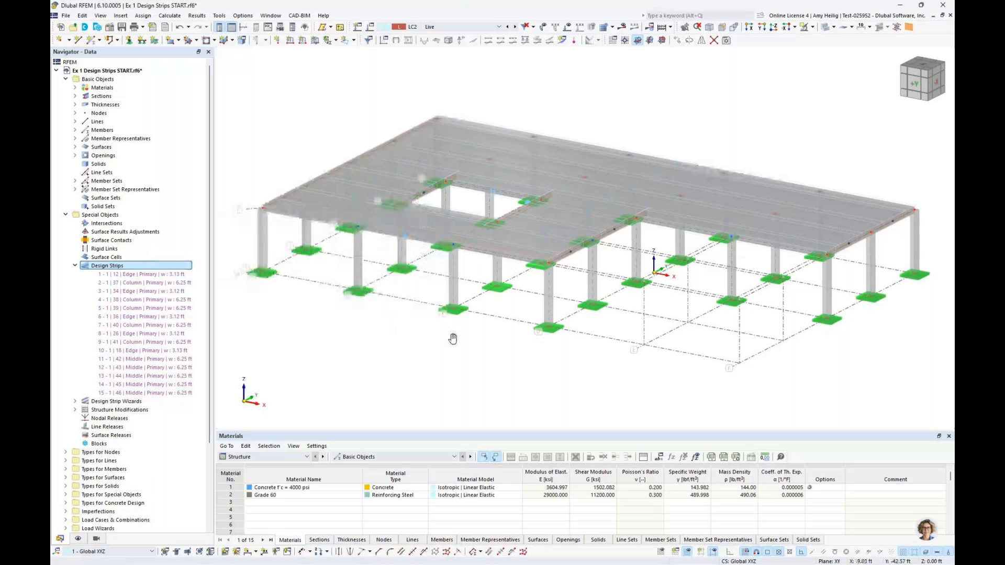
# Show the Concrete Design input data in an enlarged table area and check the limit state types of both design situations.
pyautogui.click(75, 265)
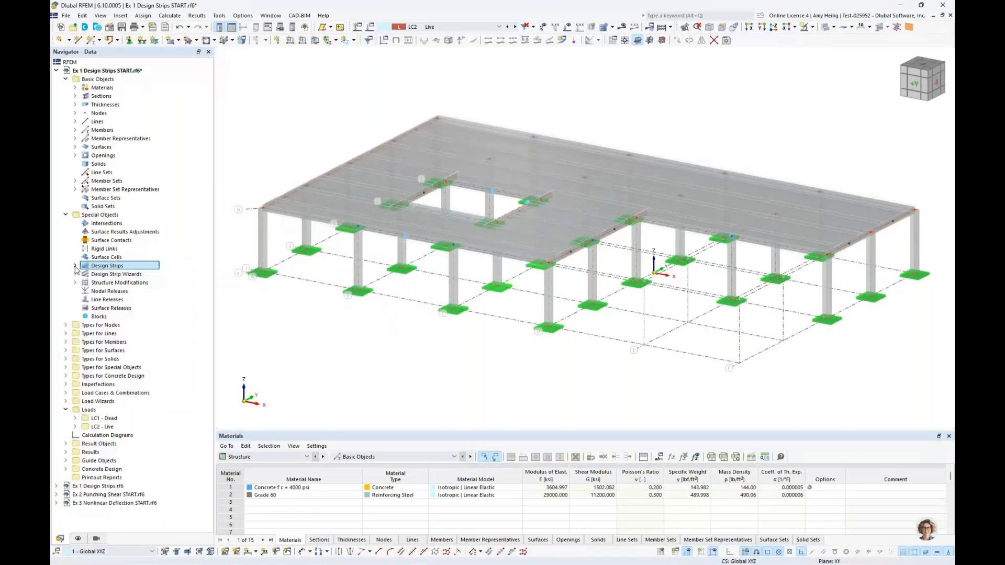
pyautogui.click(275, 457)
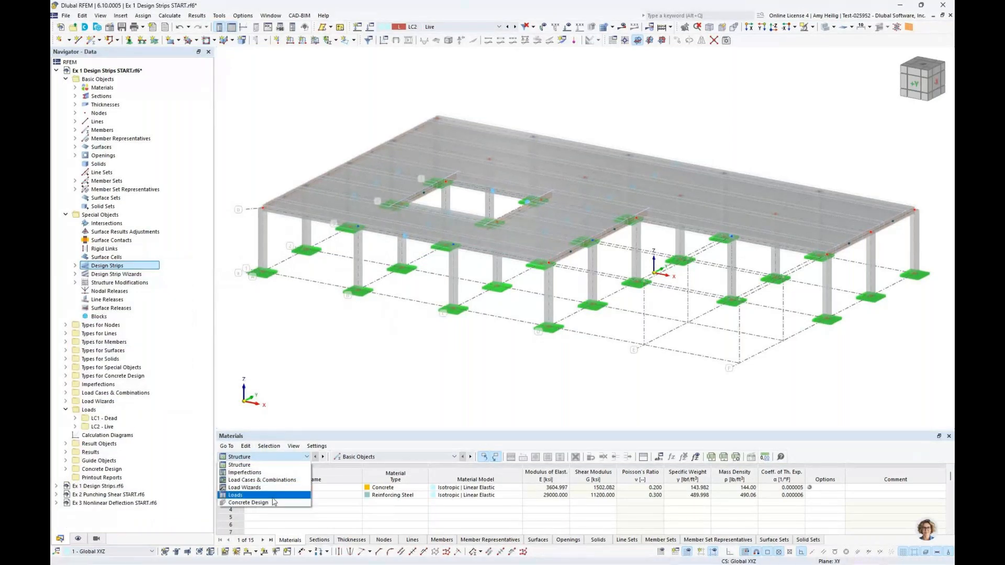
pyautogui.click(248, 502)
pyautogui.moveTo(355, 429); pyautogui.dragTo(360, 344)
pyautogui.click(361, 371)
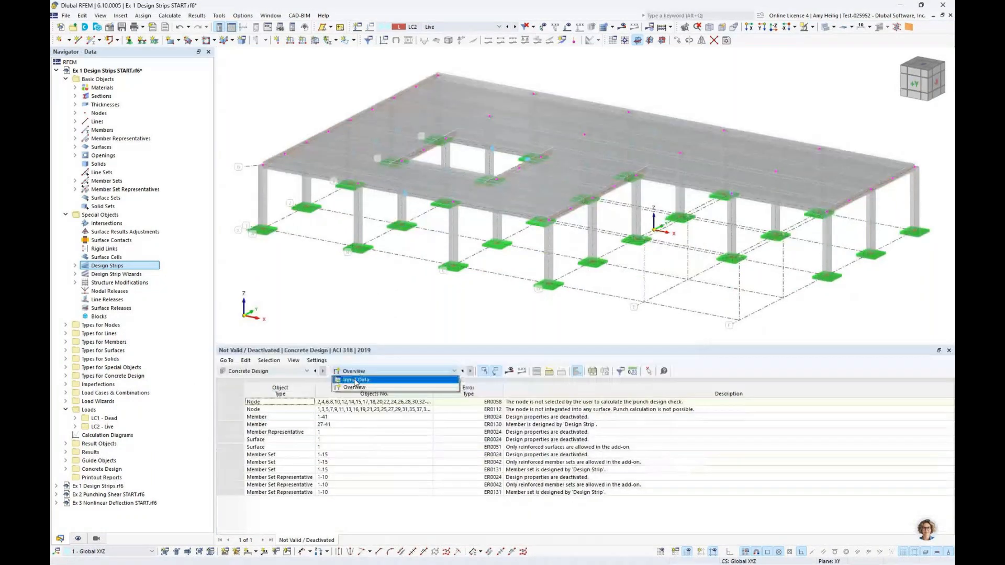
pyautogui.click(355, 380)
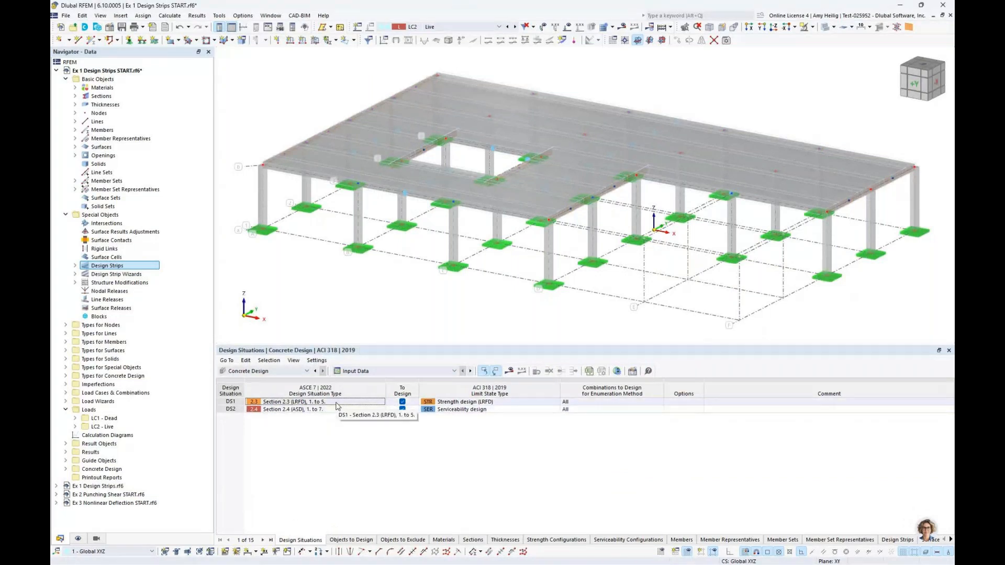
pyautogui.click(473, 402)
pyautogui.click(476, 407)
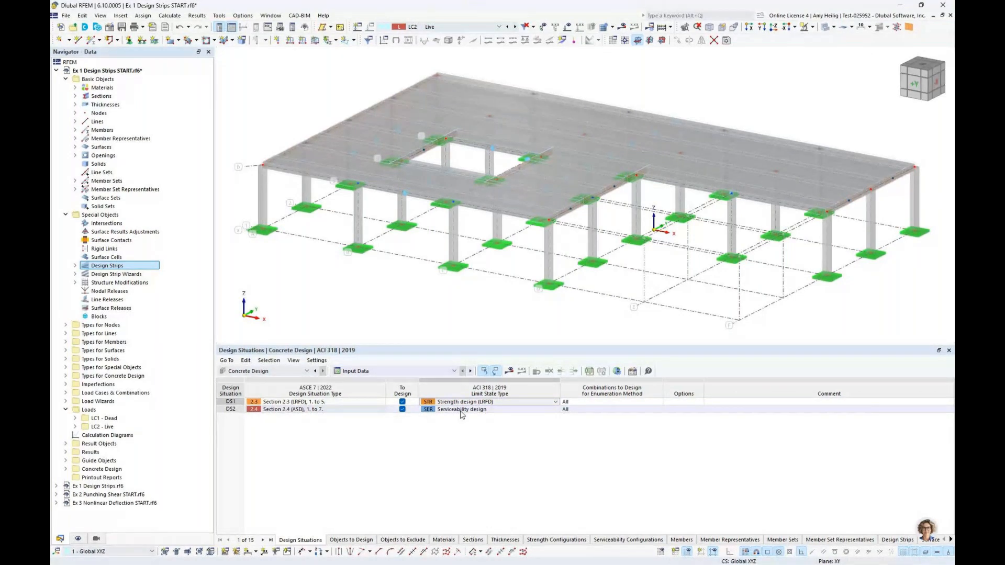
# Exclude members, member sets, both kinds of representatives, surfaces and nodes with punching from the objects to design, keeping only design strips.
pyautogui.click(350, 540)
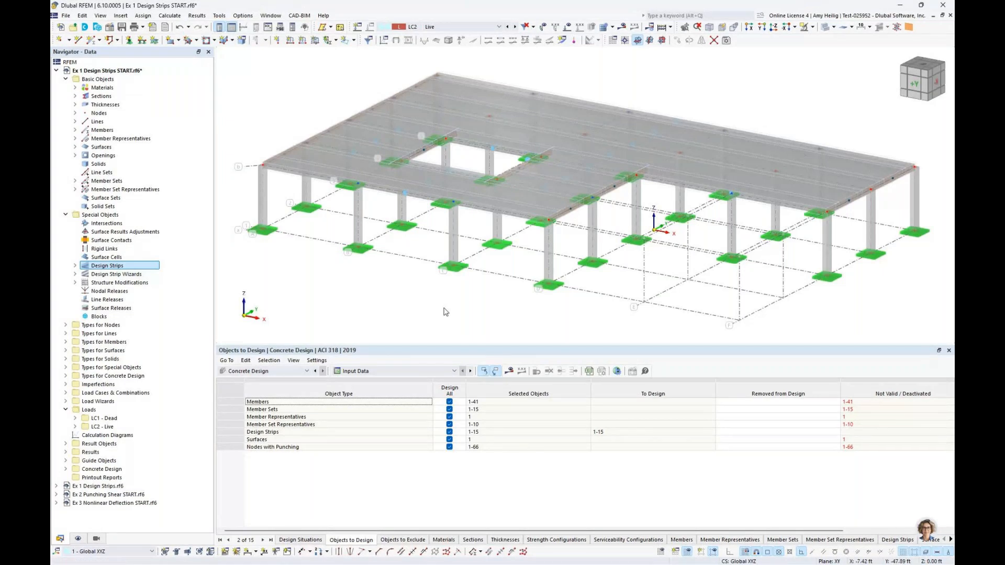
pyautogui.click(449, 403)
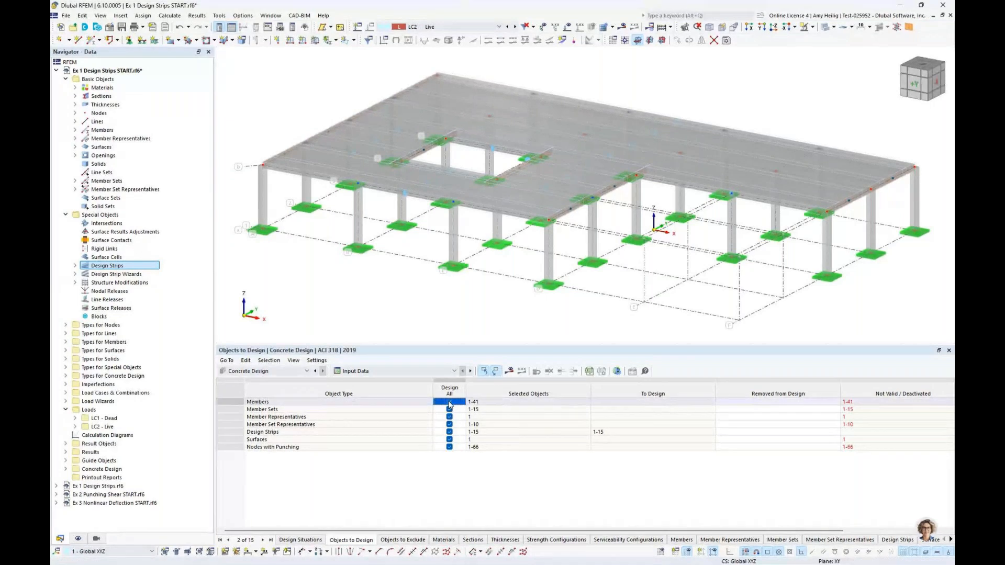
pyautogui.click(449, 402)
pyautogui.click(449, 409)
pyautogui.click(449, 417)
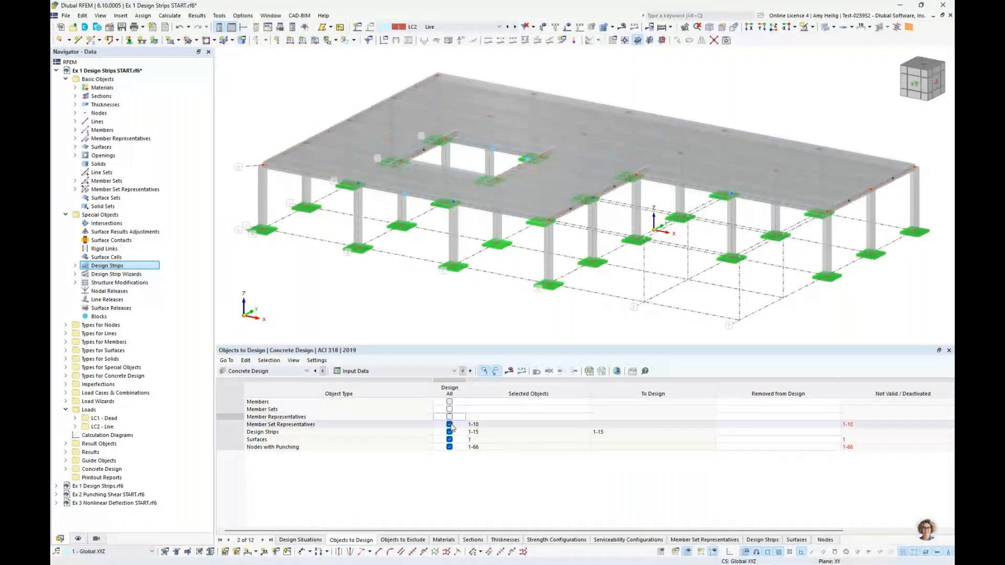
pyautogui.click(449, 425)
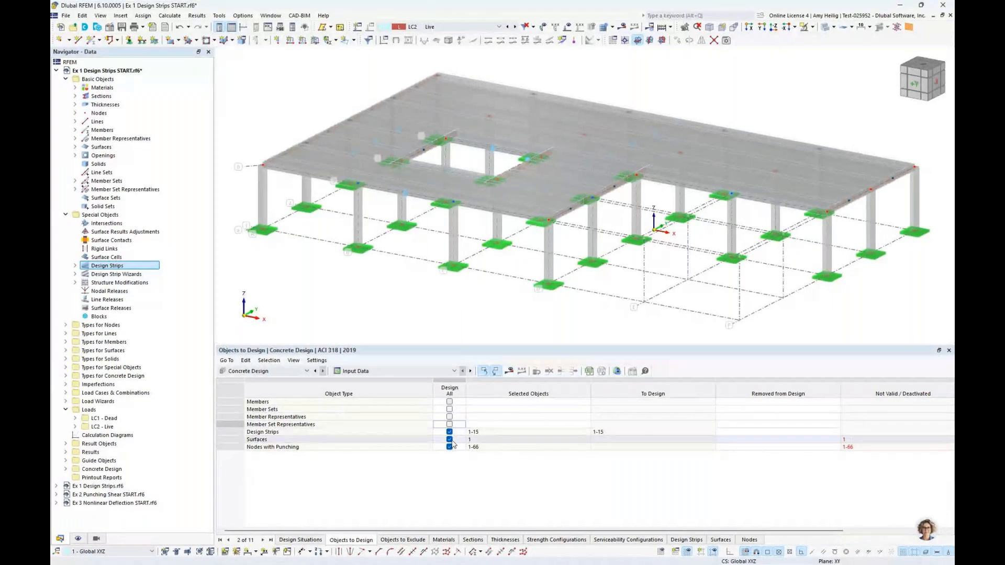
pyautogui.click(450, 439)
pyautogui.click(449, 440)
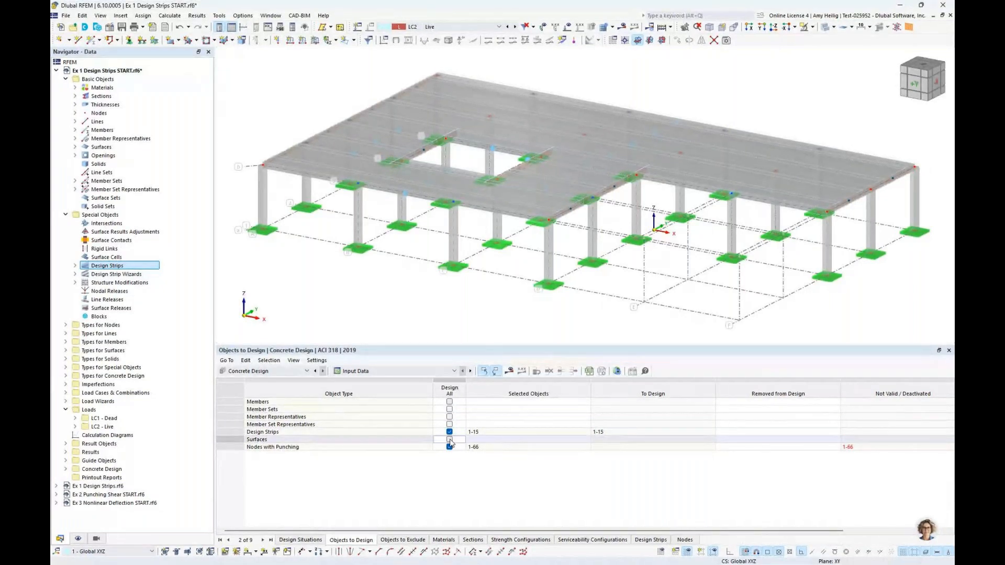
pyautogui.click(449, 446)
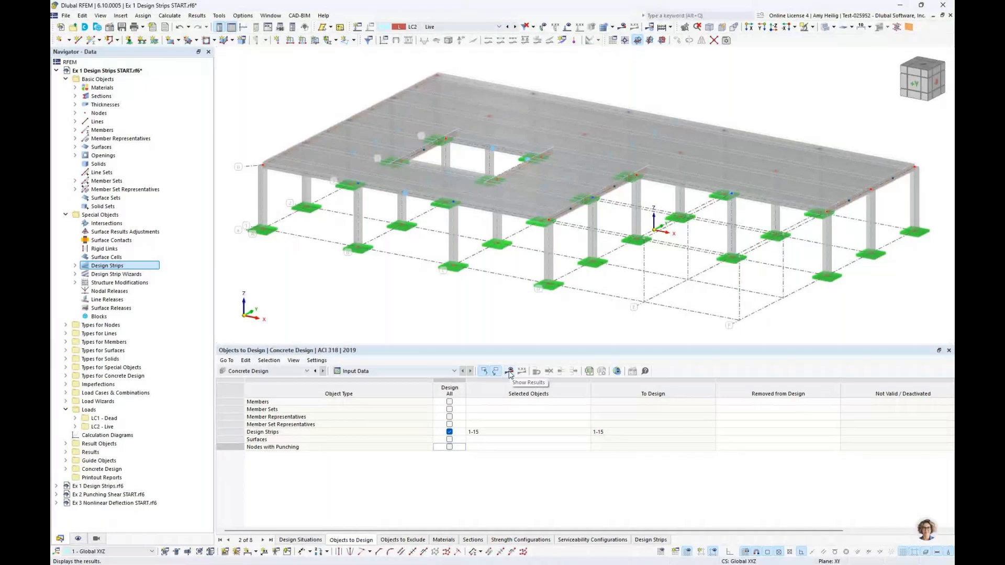
# Switch to the model Ex 1 Design Strips.rf6 and display the global deformations |u| for load combination CO2.
pyautogui.click(271, 16)
pyautogui.click(314, 132)
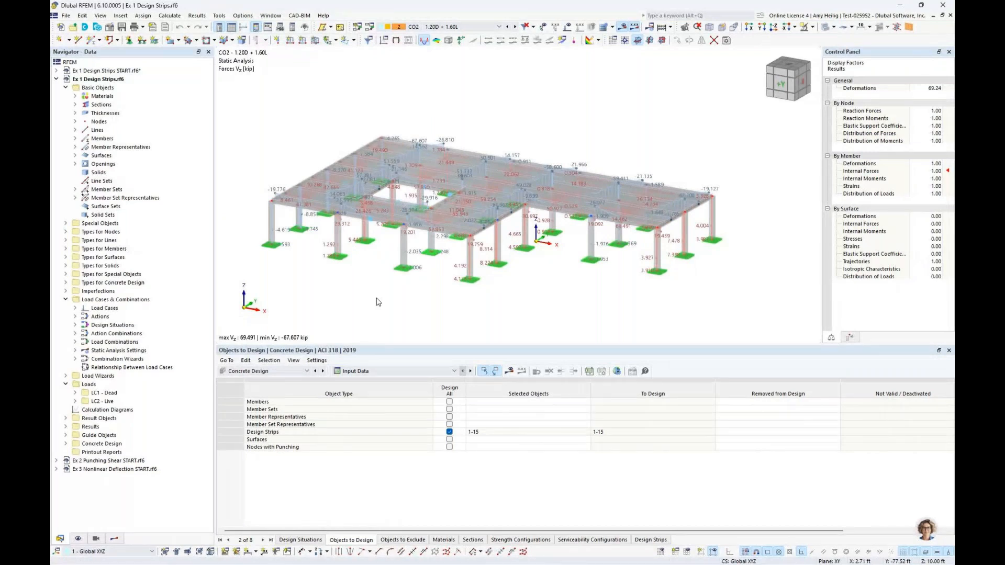
pyautogui.click(455, 26)
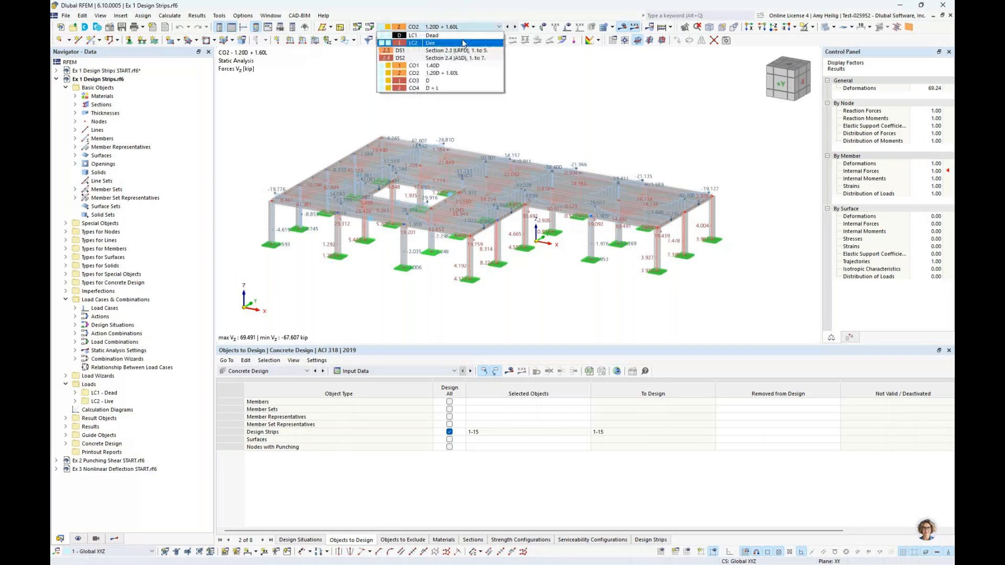
pyautogui.click(455, 73)
pyautogui.click(115, 539)
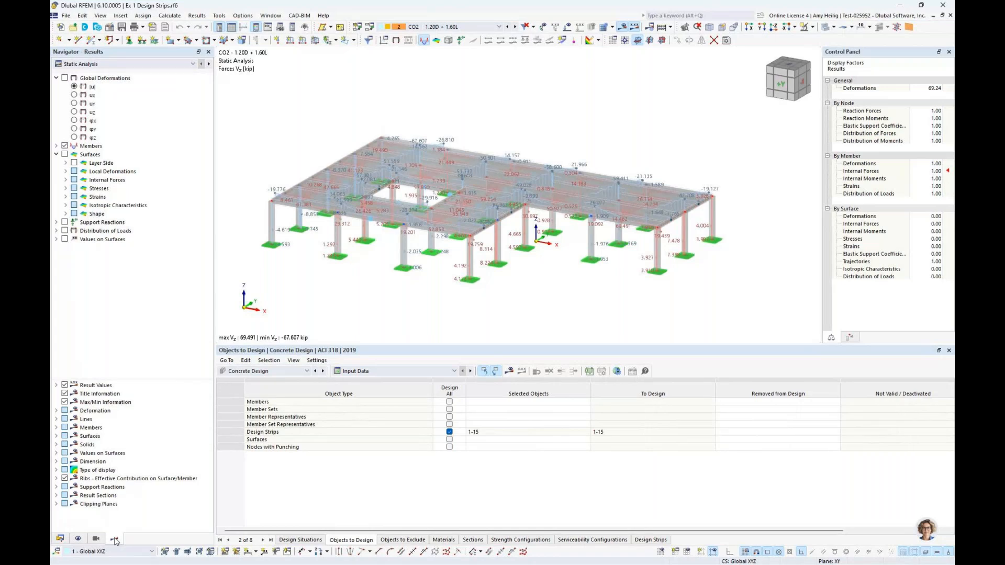
pyautogui.click(65, 78)
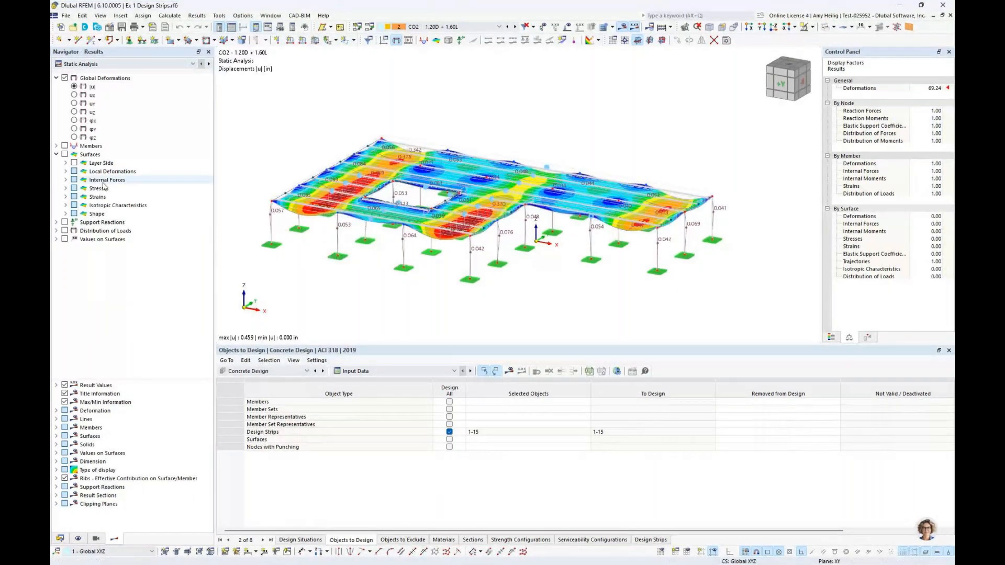
# Replace the deformation display with the member shear forces Vz and list the available member internal forces.
pyautogui.click(56, 146)
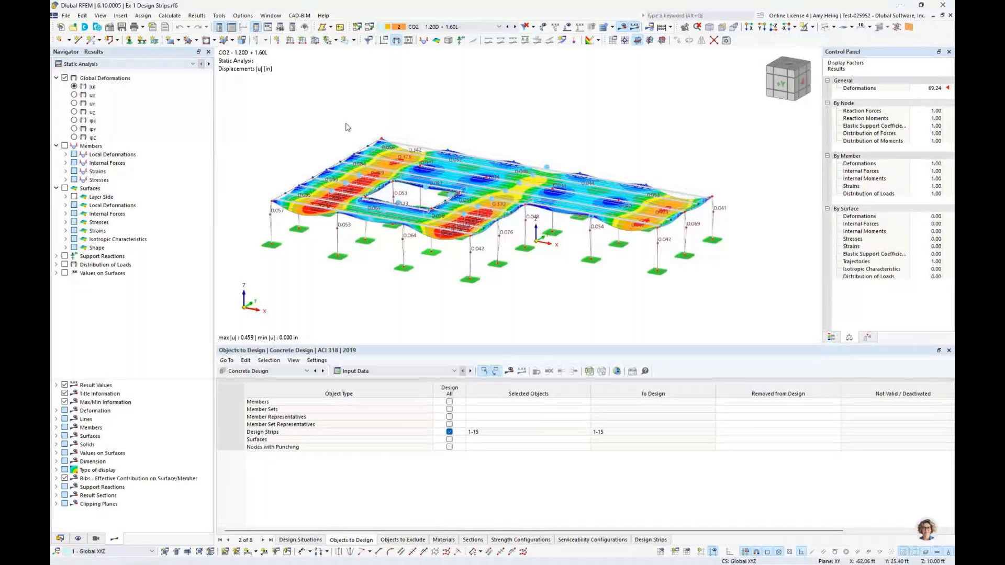
pyautogui.click(65, 146)
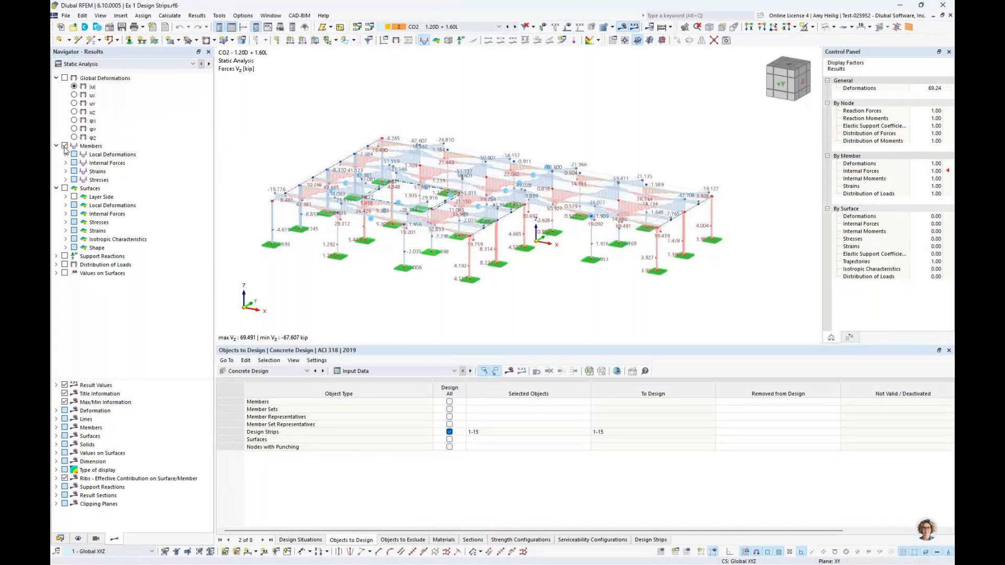
pyautogui.click(65, 163)
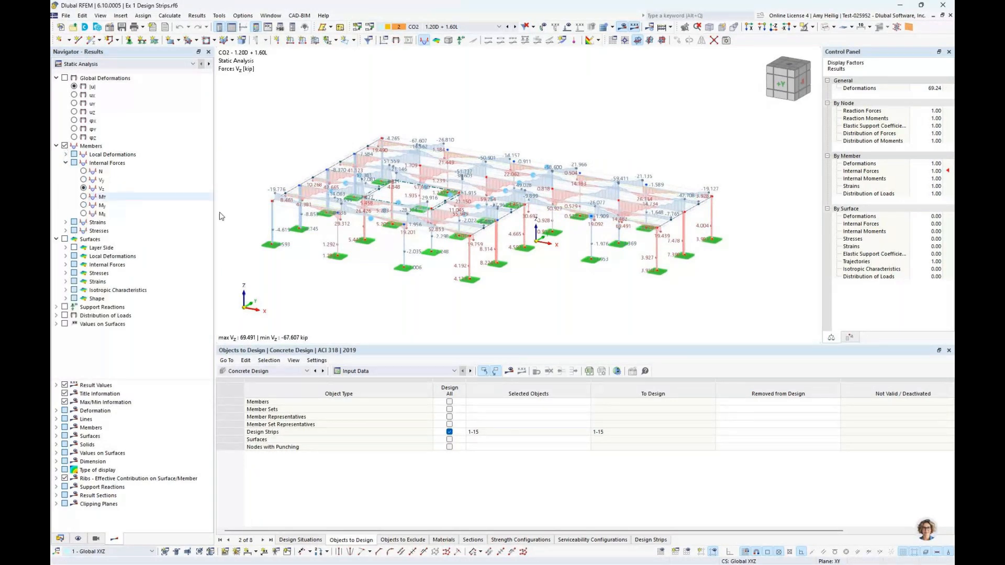
# Isolate the slab-level objects by selecting them in a side view and display their member moments My.
pyautogui.moveTo(387, 233); pyautogui.dragTo(397, 238, button='middle')
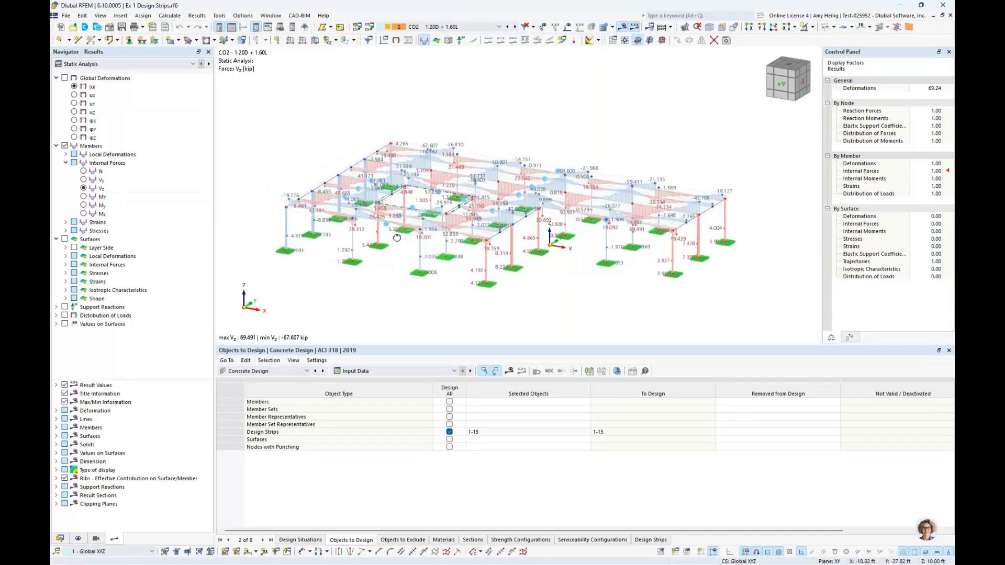
pyautogui.moveTo(286, 177); pyautogui.dragTo(717, 216)
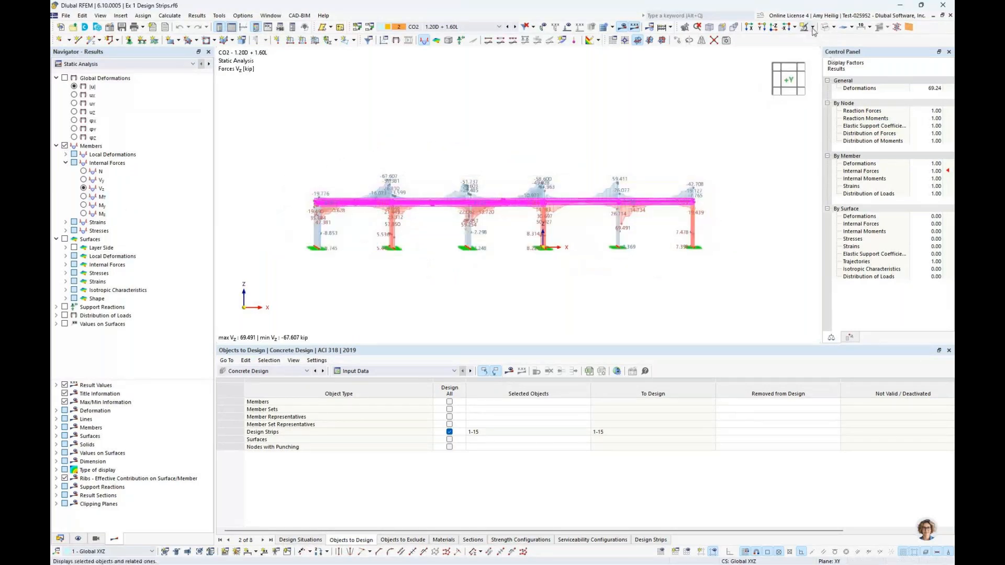
pyautogui.click(812, 27)
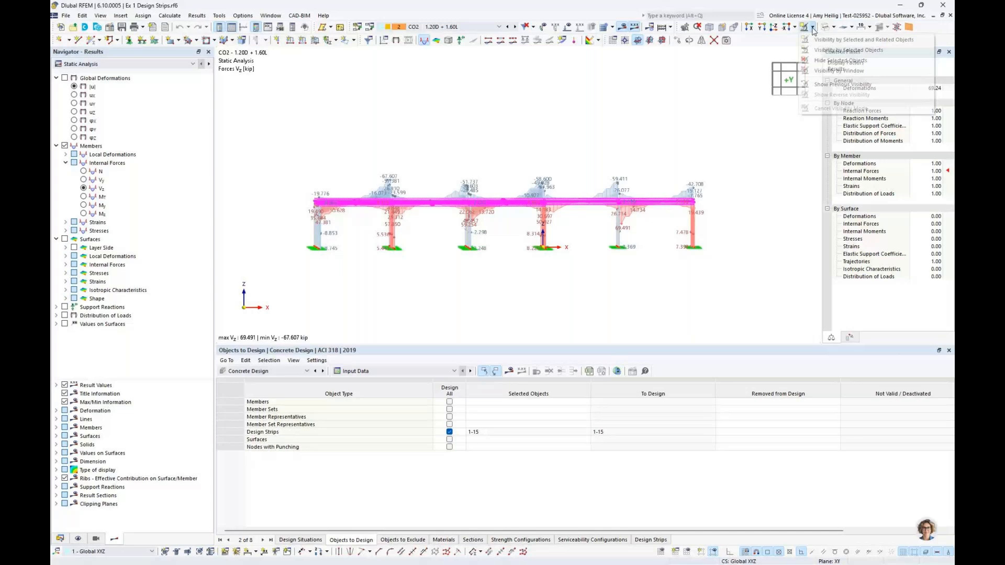
pyautogui.click(847, 39)
pyautogui.keyDown('ctrl'); pyautogui.moveTo(628, 129); pyautogui.dragTo(568, 174, button='middle'); pyautogui.keyUp('ctrl')
pyautogui.click(83, 205)
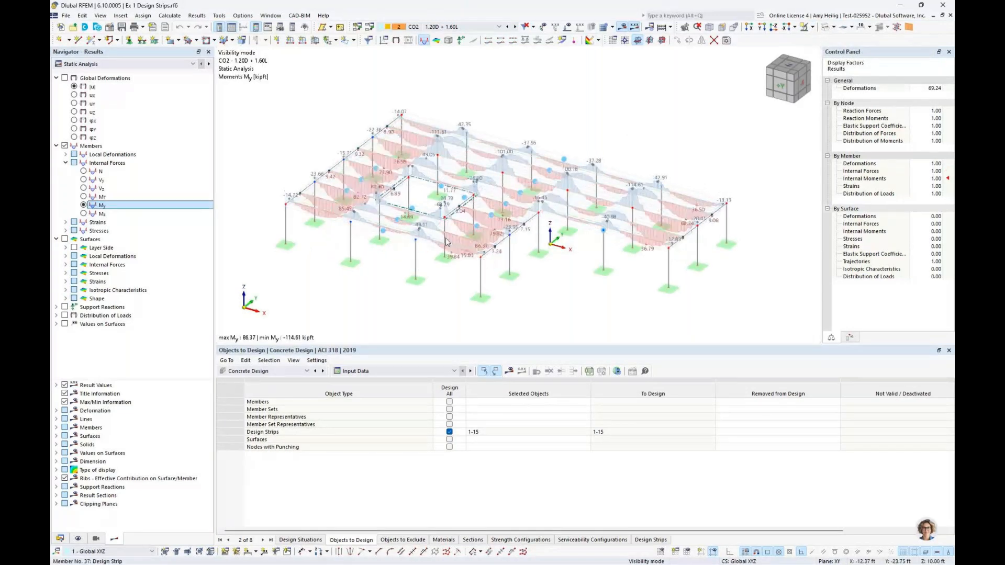
# Display the member shear forces Vz for the slab's design strips under load combination CO2.
pyautogui.scroll(3, 446, 242)
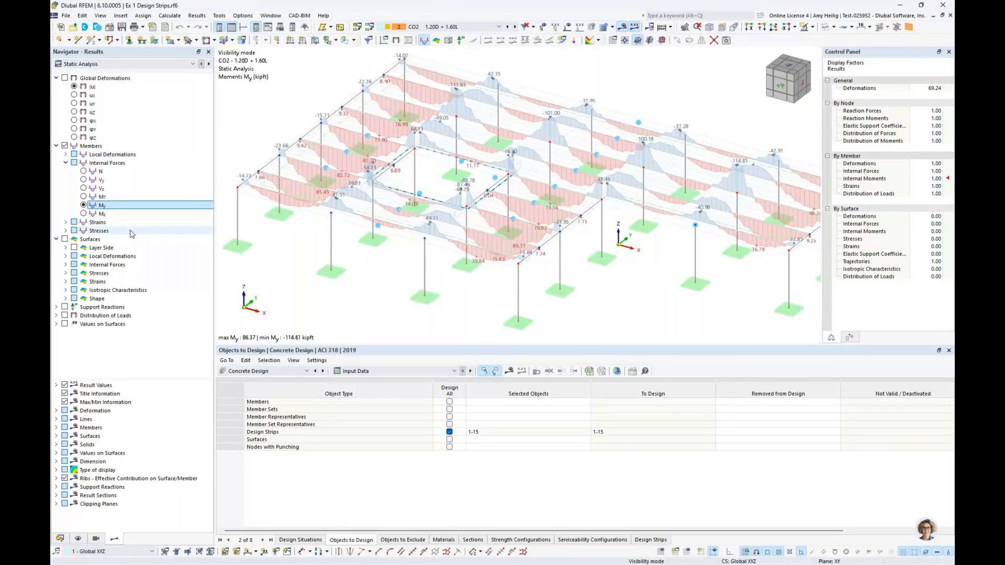
pyautogui.click(83, 189)
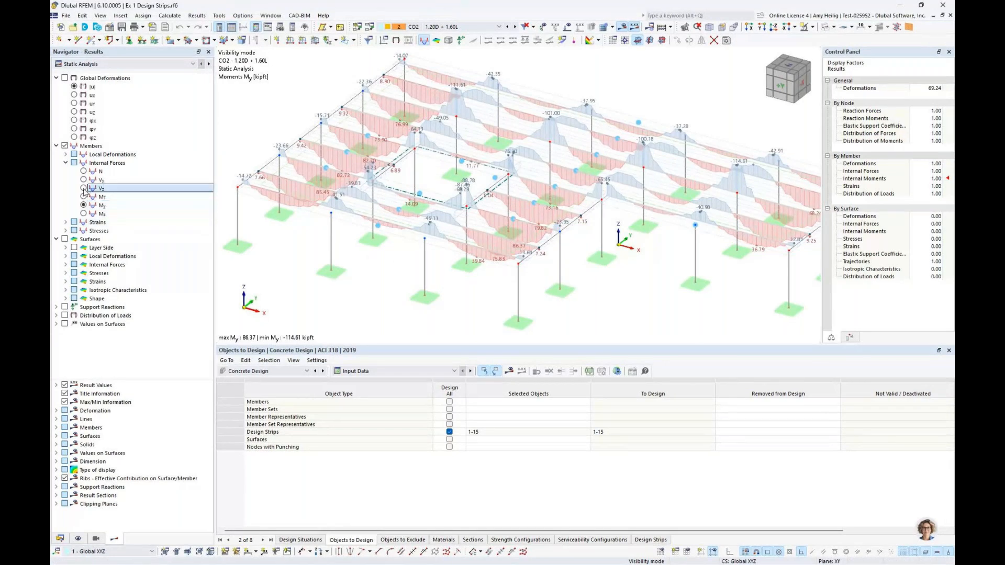
pyautogui.moveTo(429, 231); pyautogui.dragTo(414, 235, button='middle')
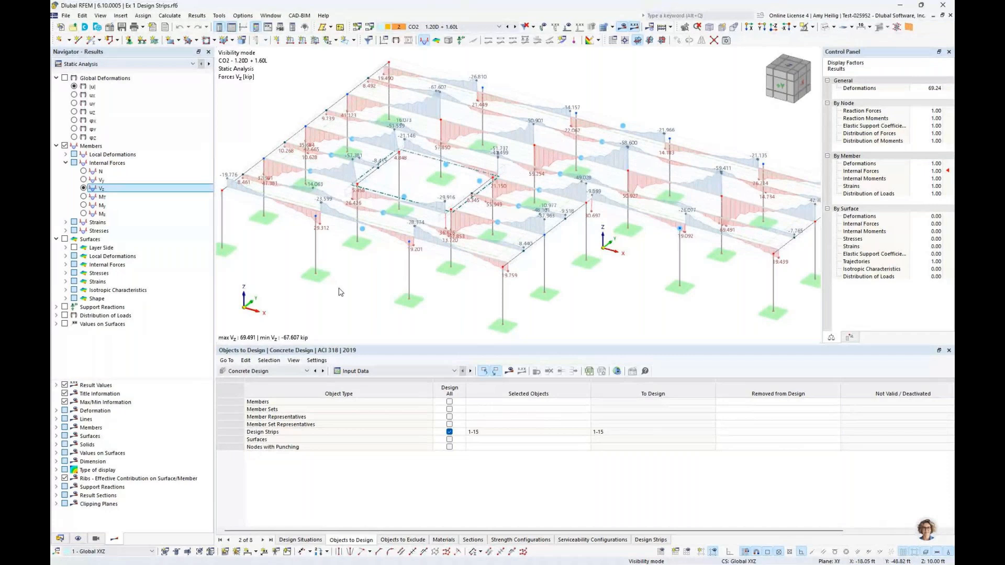
# Switch to the Concrete Design results and review the table of design ratios by design strip in an enlarged view.
pyautogui.click(157, 65)
pyautogui.click(105, 80)
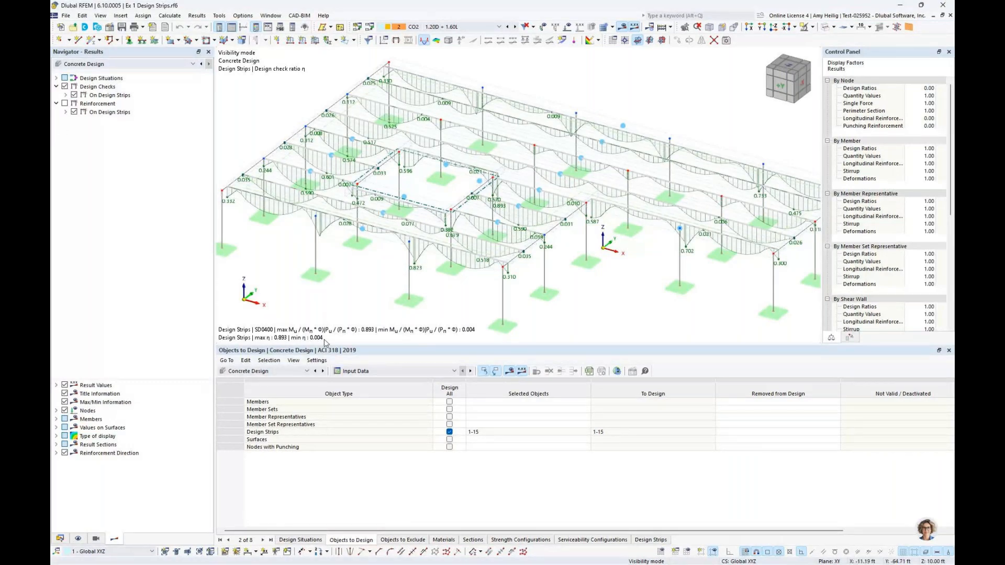
pyautogui.click(377, 371)
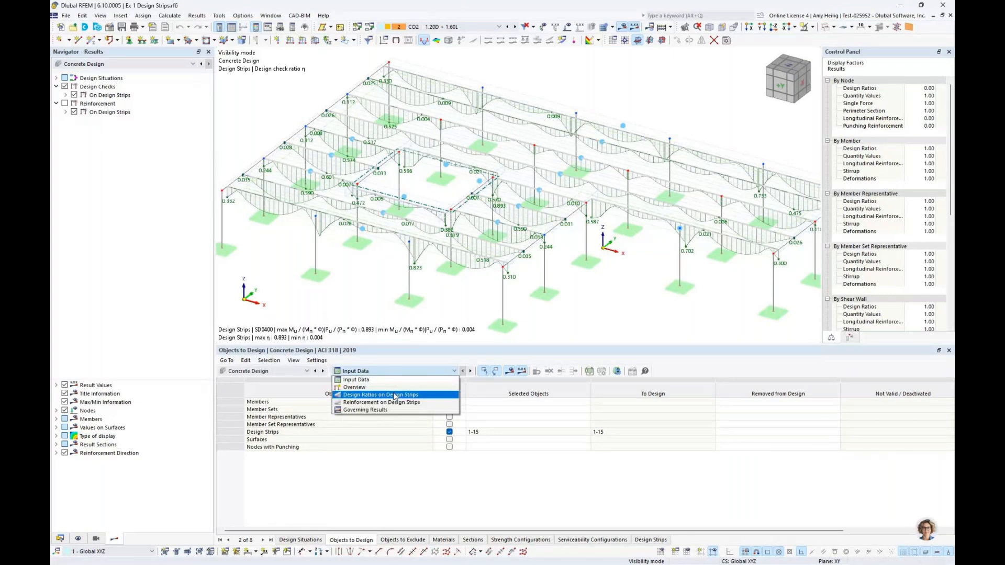
pyautogui.click(394, 395)
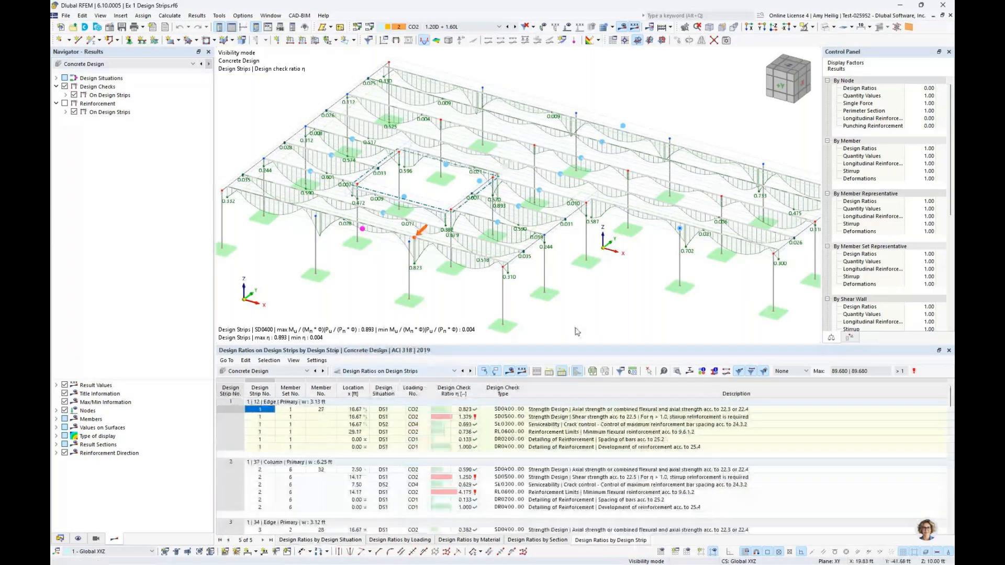
pyautogui.moveTo(574, 344); pyautogui.dragTo(548, 238)
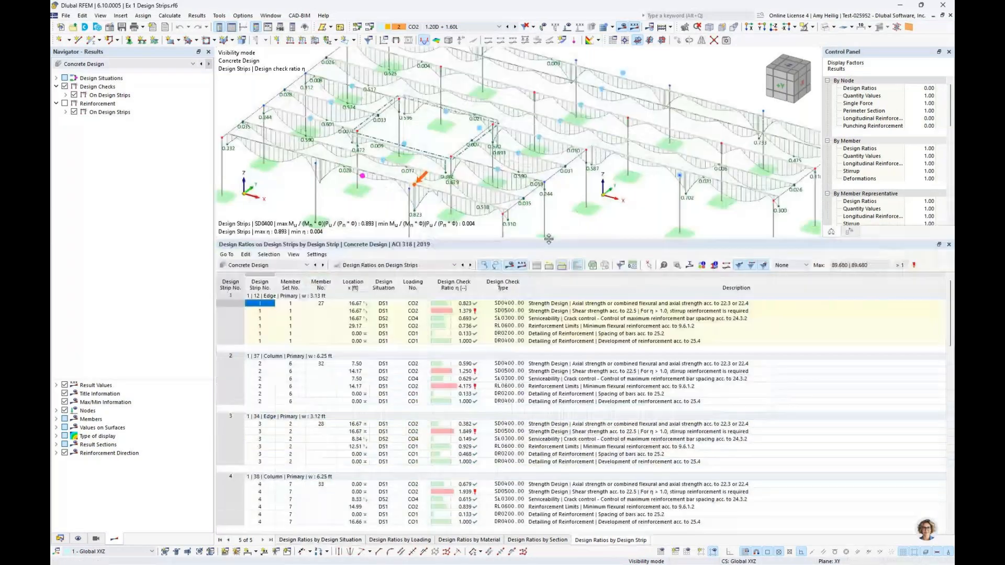
pyautogui.scroll(-10, 574, 337)
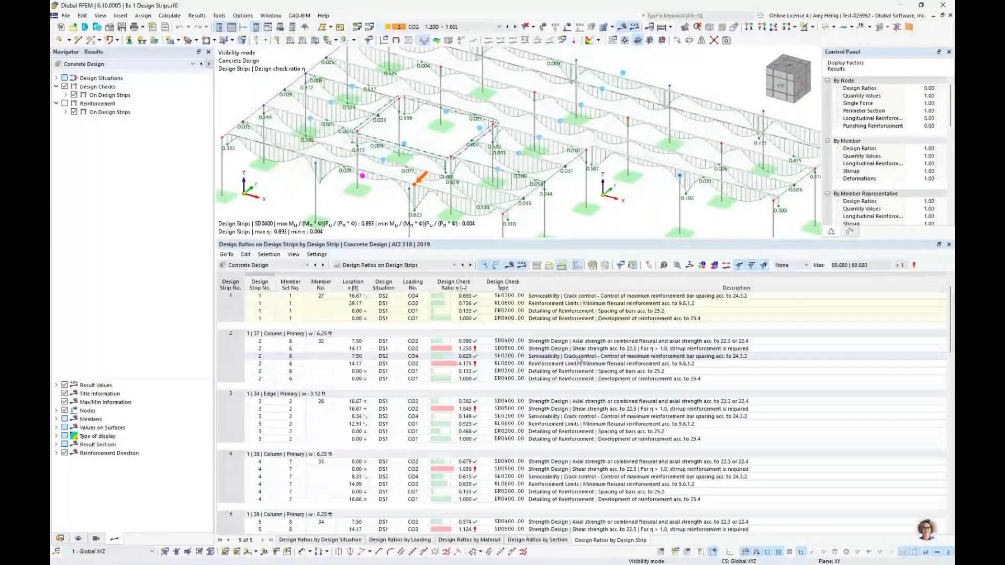
# Locate the SD0500 shear checks of design strips 7 and 8 and the SD0400 axial and flexural check of strip 7 in the model.
pyautogui.click(574, 402)
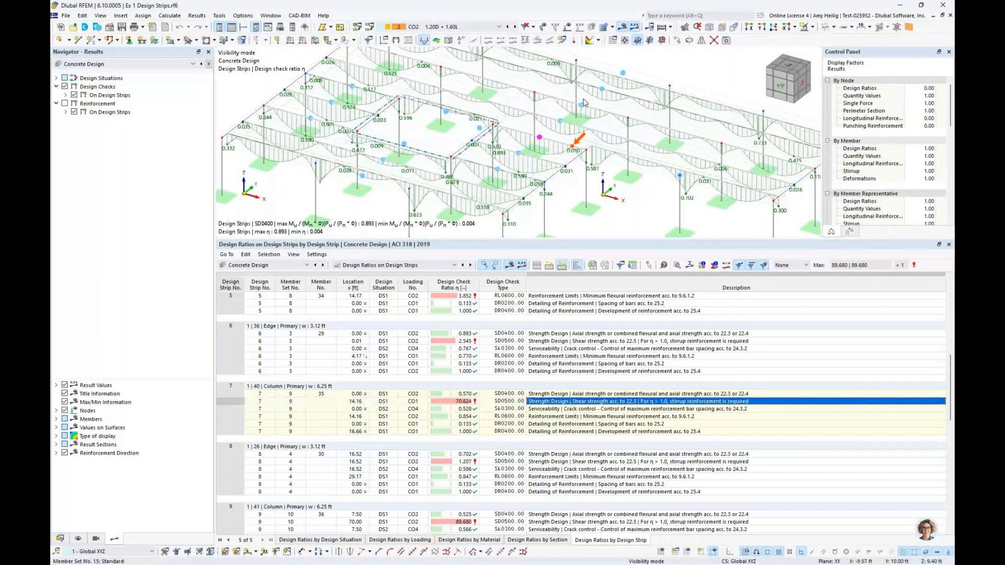
pyautogui.moveTo(510, 112); pyautogui.dragTo(499, 142, button='middle')
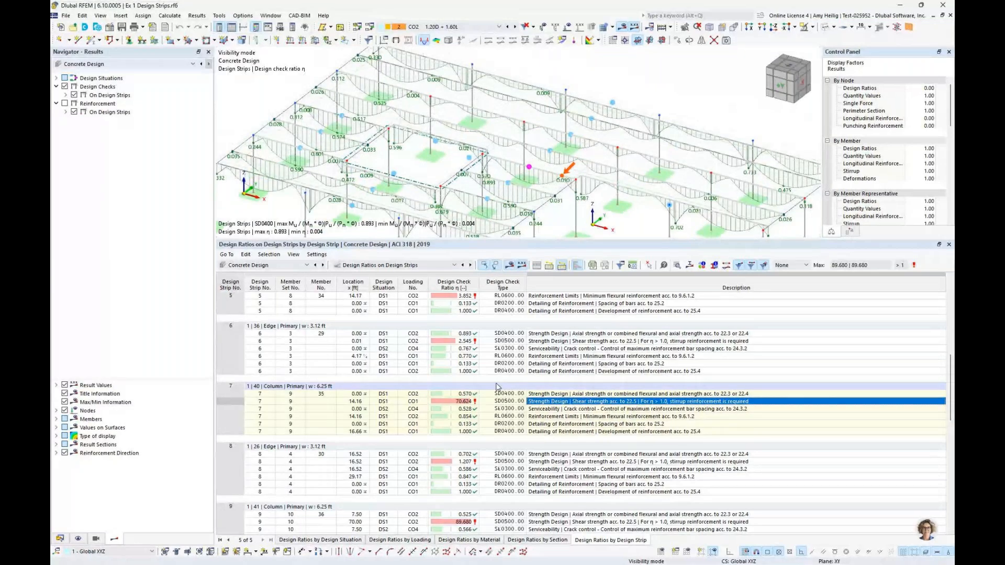
pyautogui.click(607, 195)
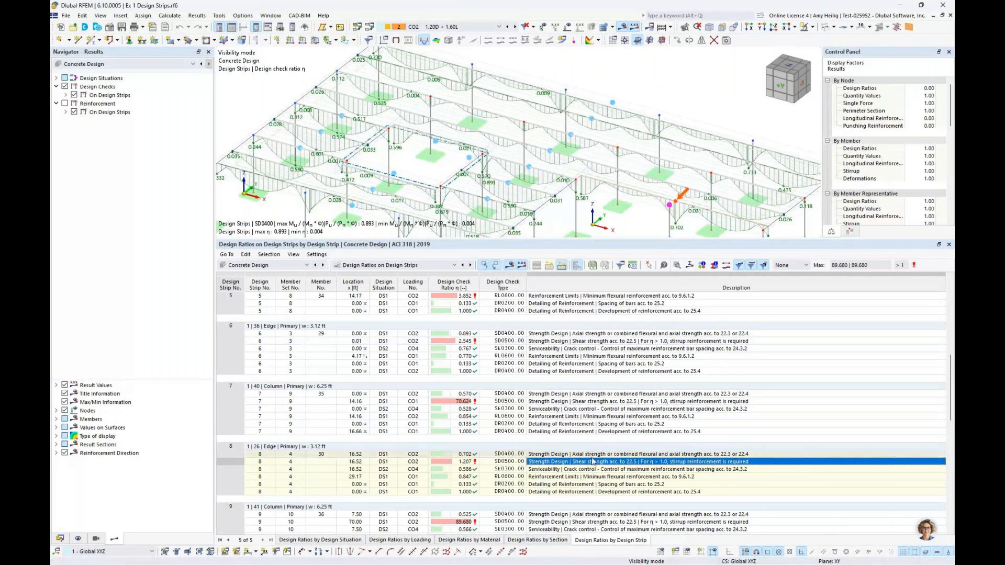
pyautogui.click(596, 394)
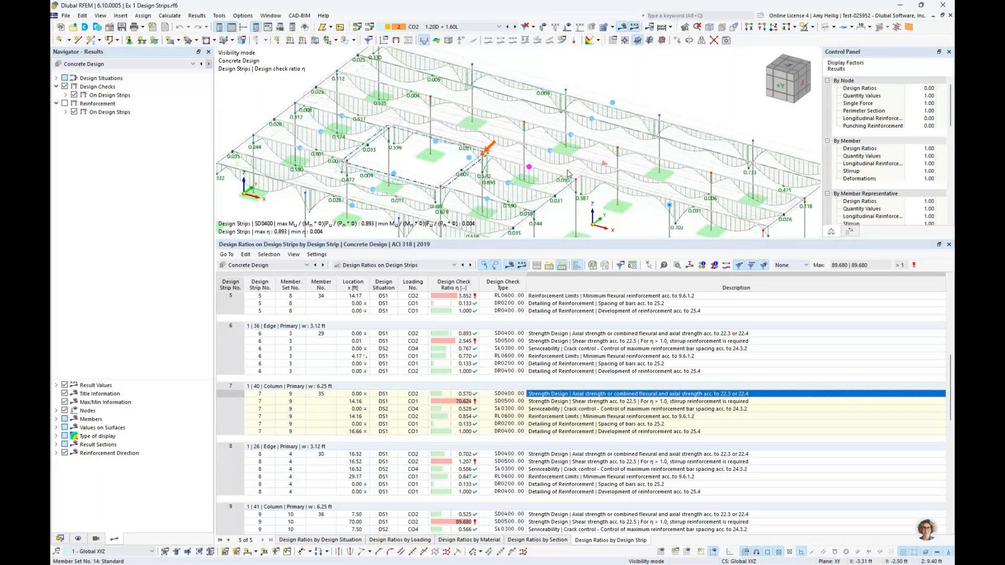
pyautogui.scroll(-2, 569, 174)
pyautogui.moveTo(568, 174); pyautogui.dragTo(530, 155, button='middle')
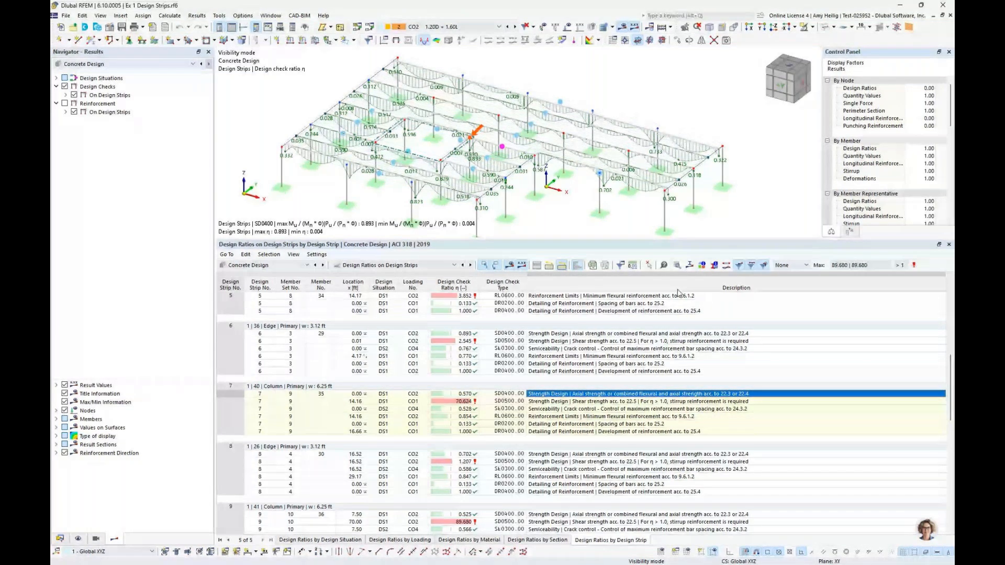
# Examine the SD0400 design check details of strip 7, including its formulas and the reinforcement stress diagram in the section.
pyautogui.click(509, 265)
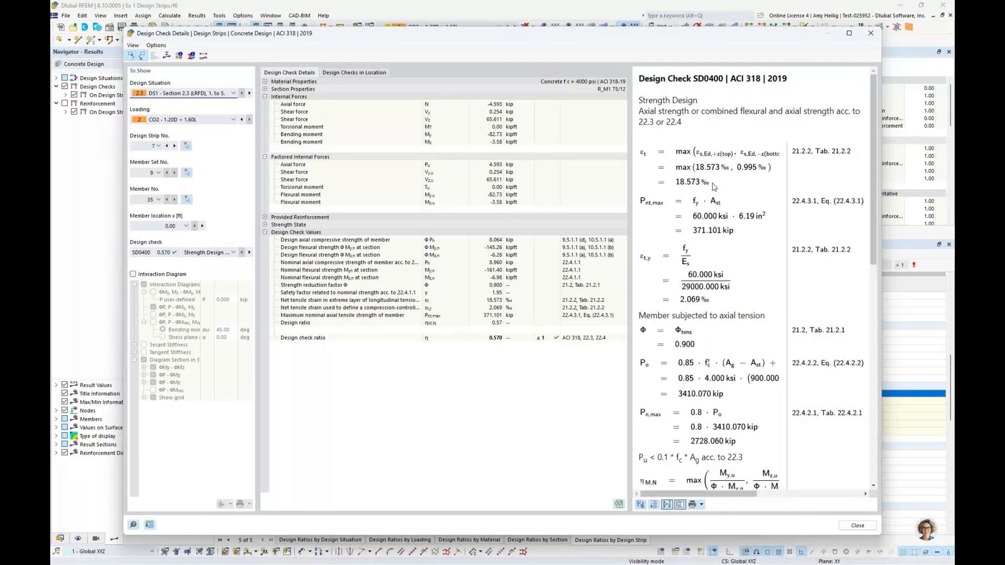
pyautogui.scroll(-2, 714, 187)
pyautogui.scroll(-4, 714, 187)
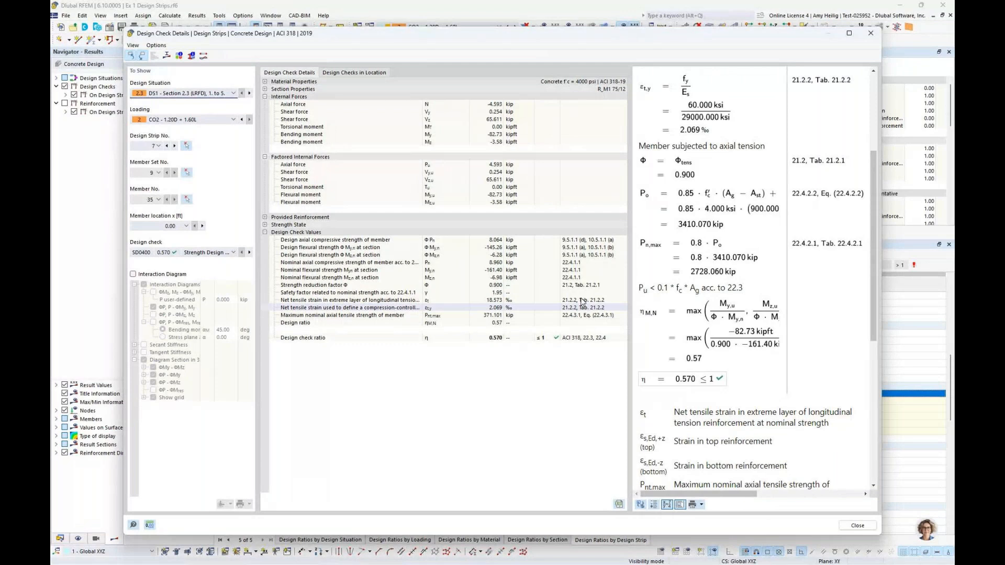
pyautogui.click(167, 56)
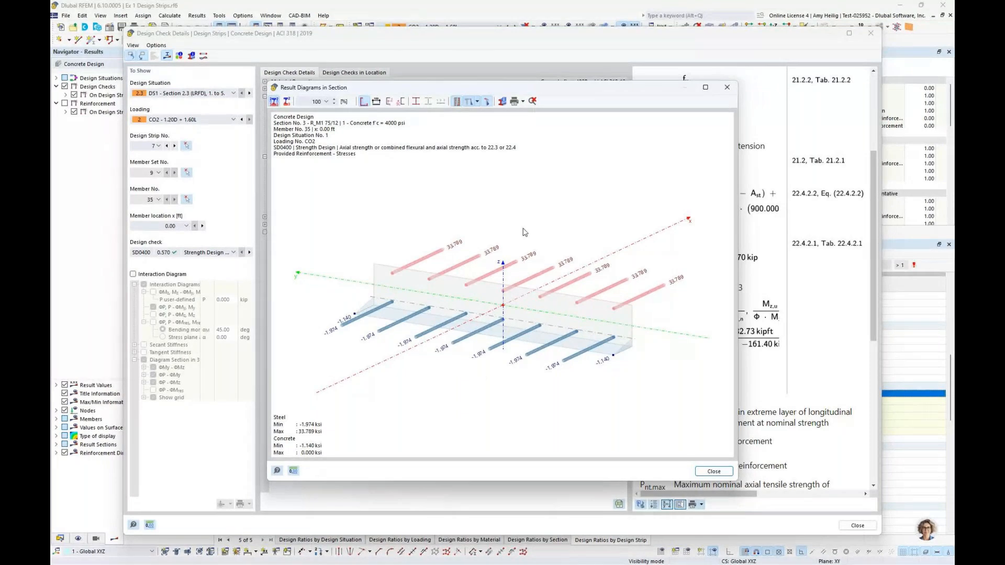
pyautogui.click(727, 88)
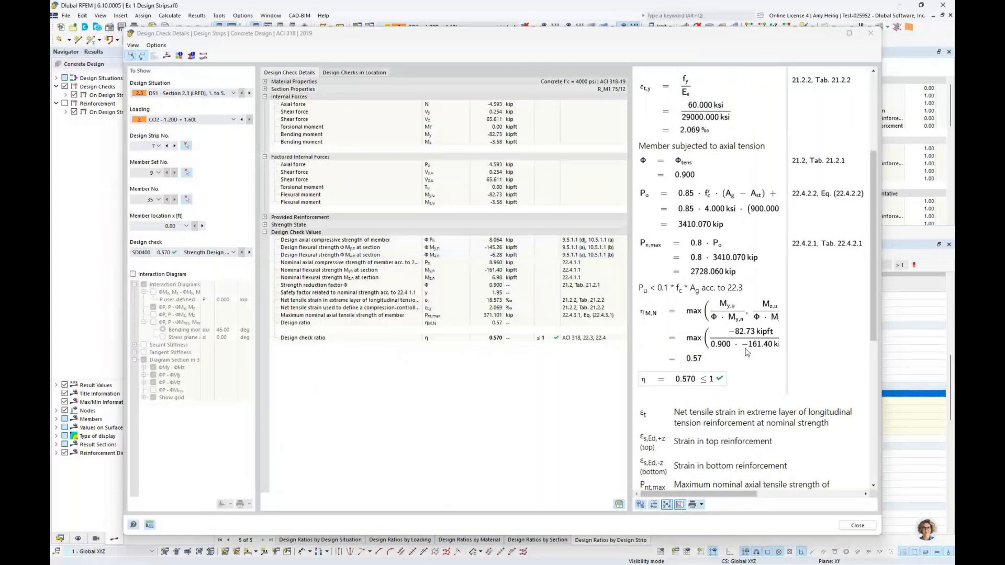
pyautogui.click(857, 527)
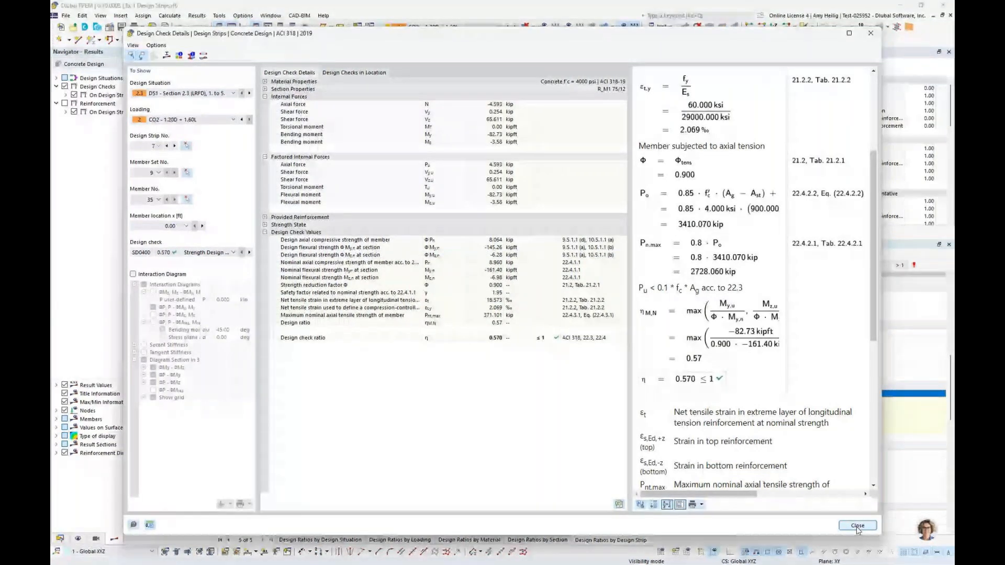
pyautogui.click(856, 526)
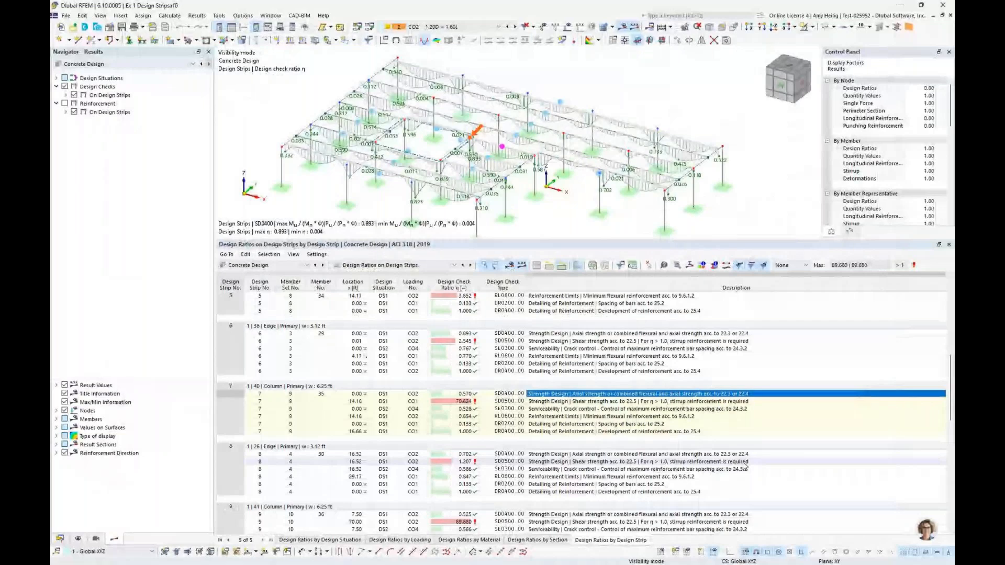
# Locate strip 6's minimum flexural reinforcement check and list the SD0400 strength design results on the design strips, enlarging the model view.
pyautogui.click(553, 356)
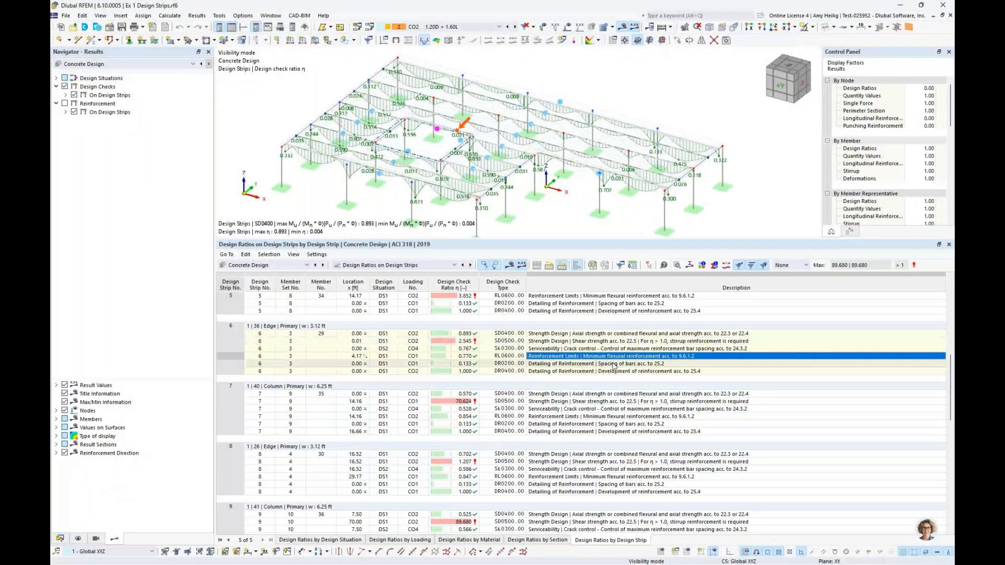
pyautogui.click(66, 96)
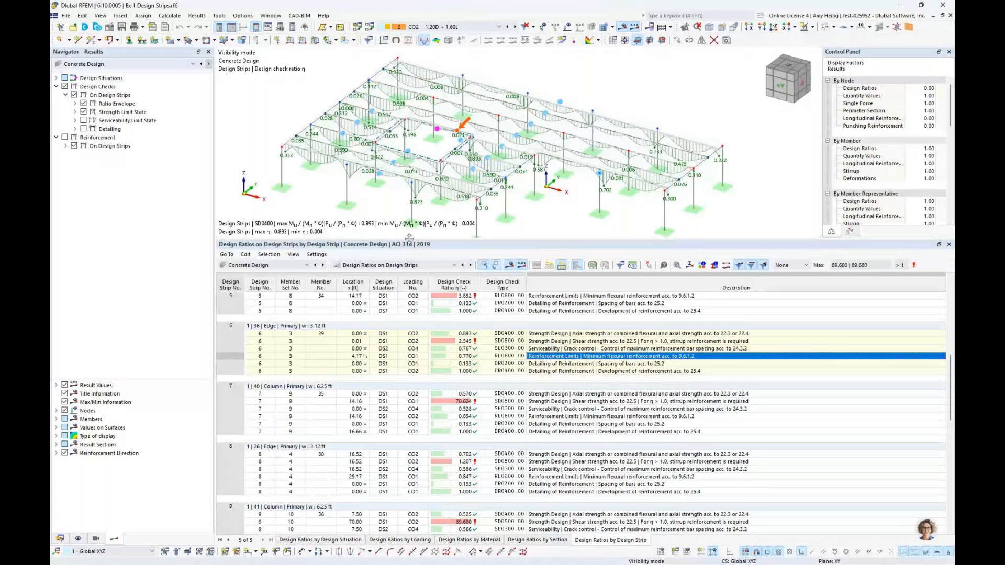
pyautogui.moveTo(409, 238); pyautogui.dragTo(409, 389)
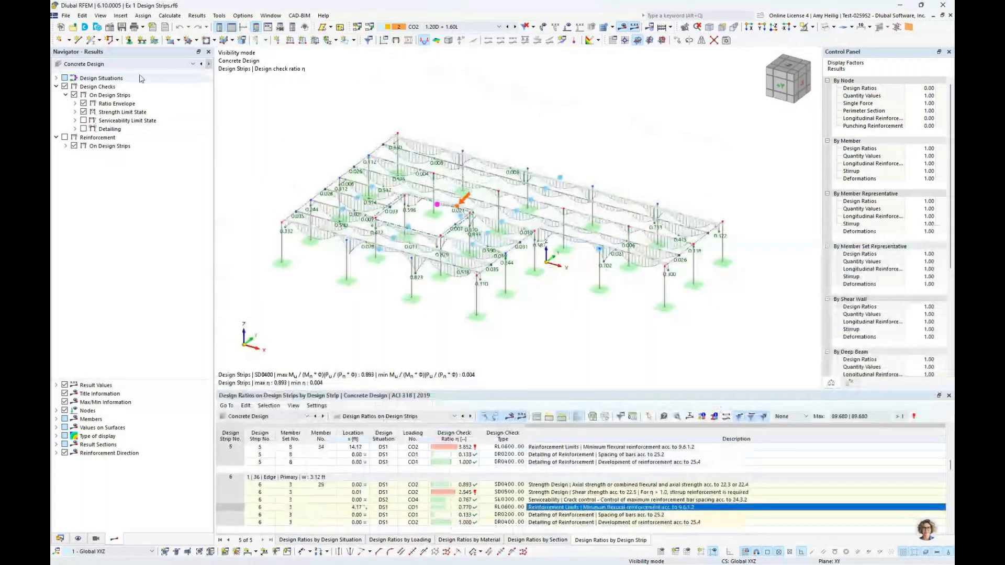
pyautogui.click(75, 112)
pyautogui.click(84, 121)
pyautogui.click(94, 128)
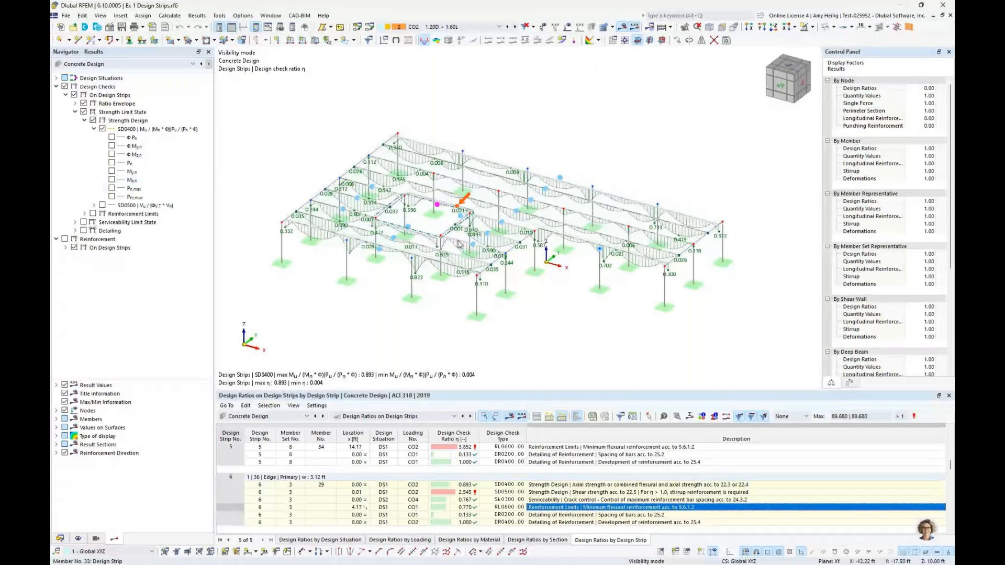
pyautogui.scroll(2, 458, 248)
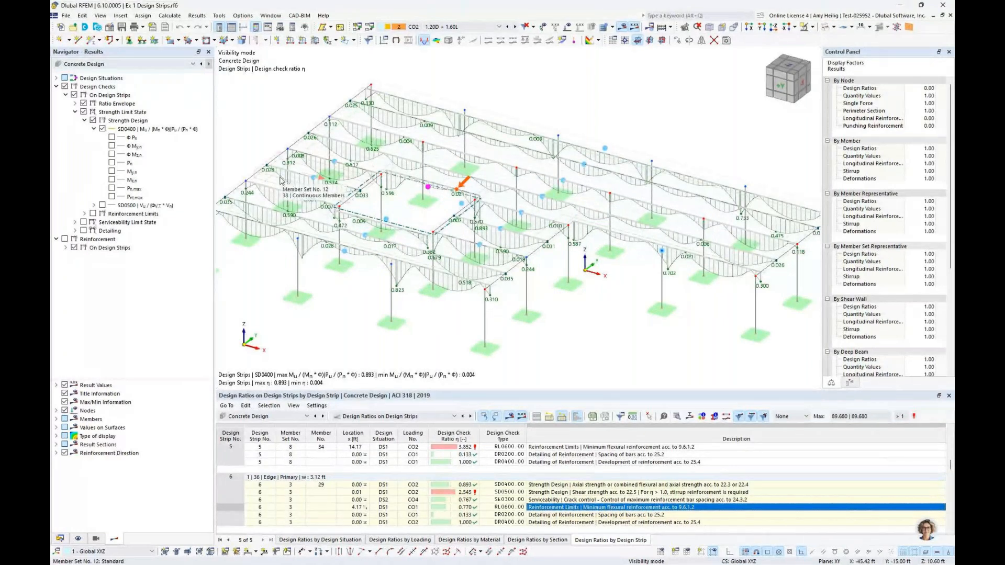
# Replace the design check display with the required and provided reinforcement on the design strips.
pyautogui.click(74, 112)
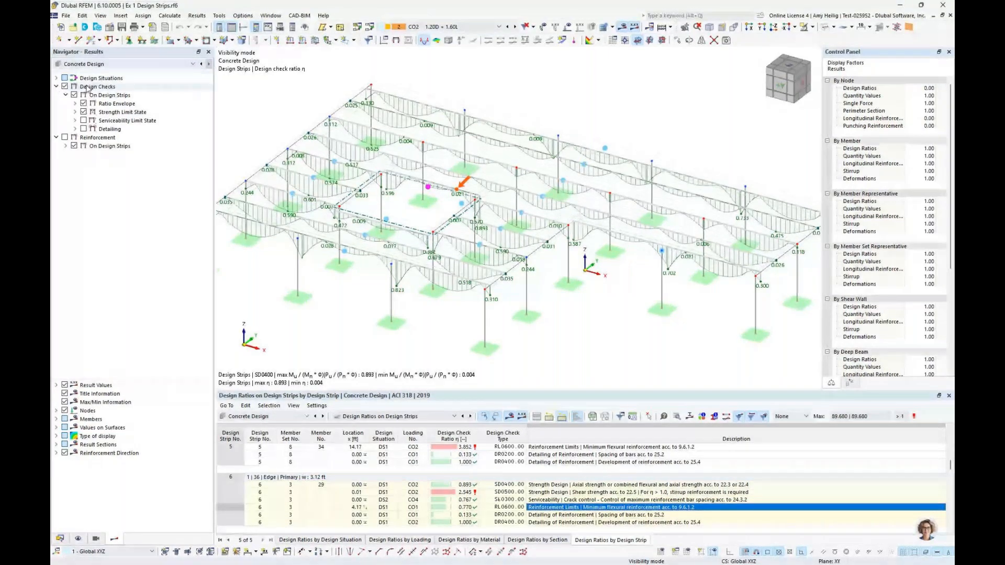
pyautogui.click(64, 87)
pyautogui.click(57, 87)
pyautogui.click(57, 95)
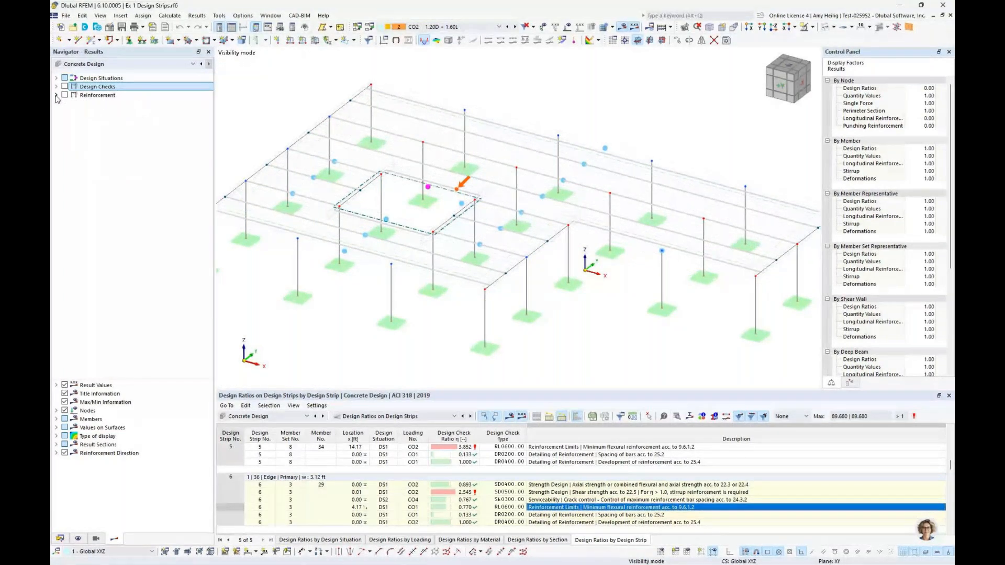
pyautogui.click(57, 96)
pyautogui.click(64, 95)
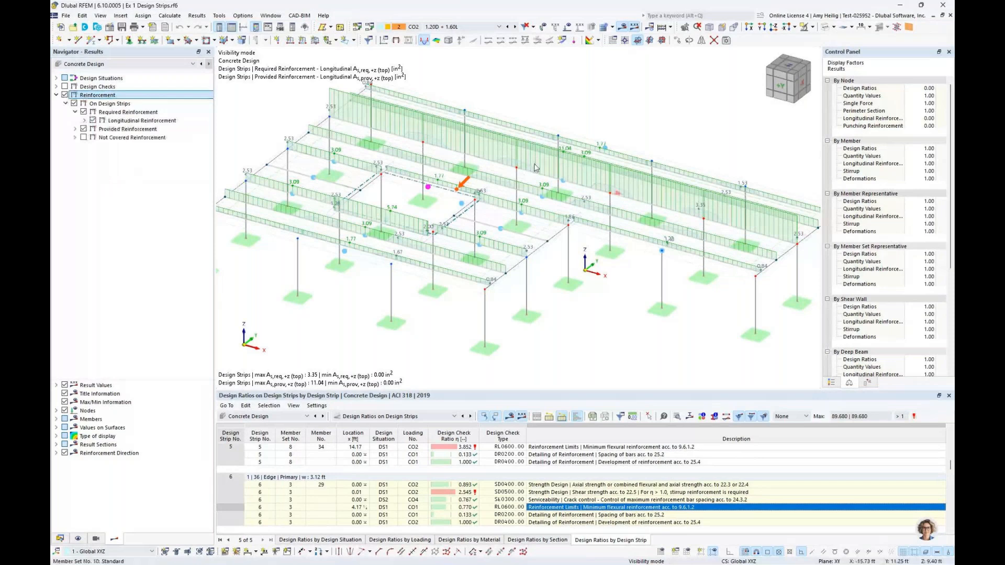
# Try isolating an interior design strip together with its related objects, and cancel the visibility mode to restore the full model.
pyautogui.click(545, 203)
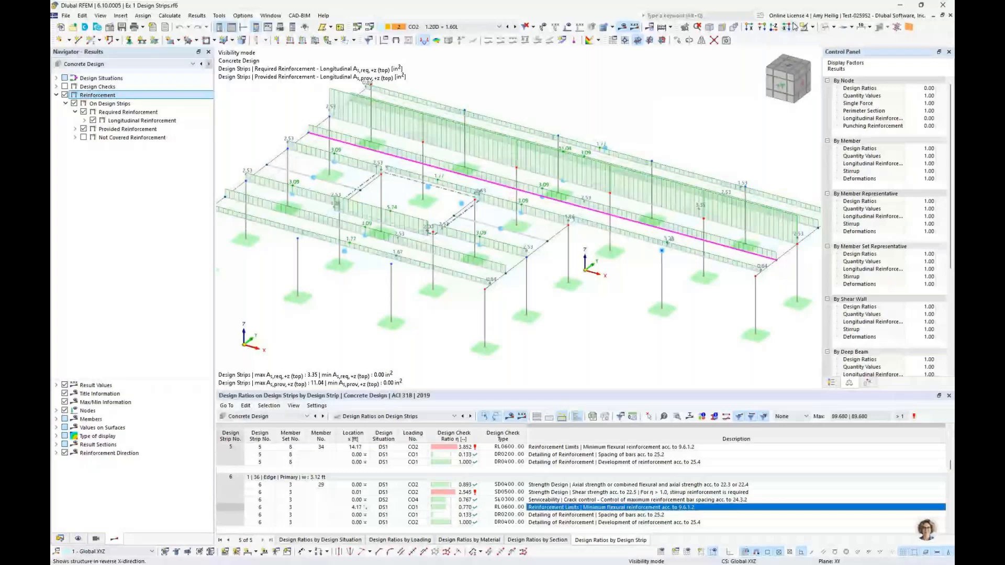
pyautogui.click(812, 27)
pyautogui.click(822, 38)
pyautogui.moveTo(607, 117); pyautogui.dragTo(562, 122, button='middle')
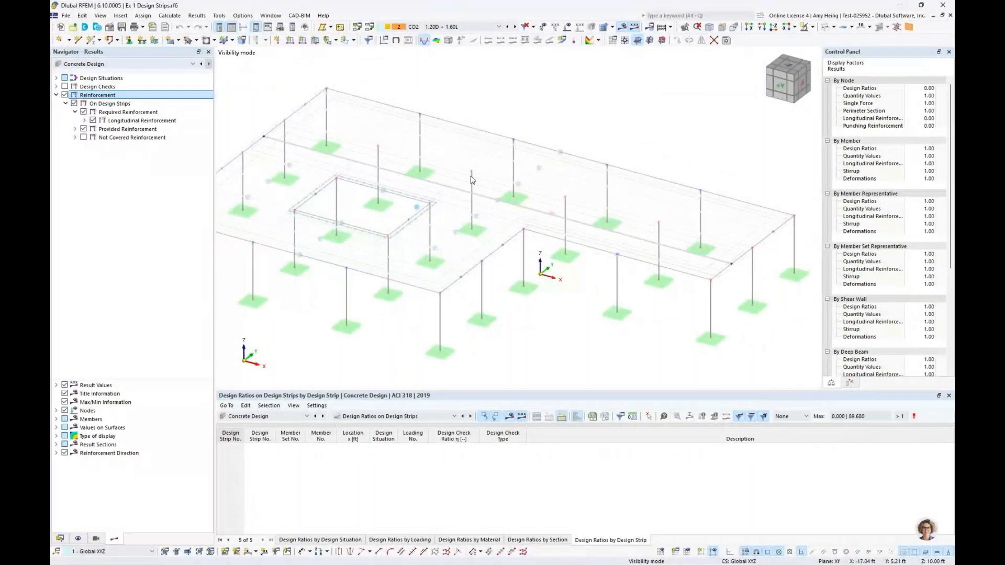
pyautogui.click(814, 28)
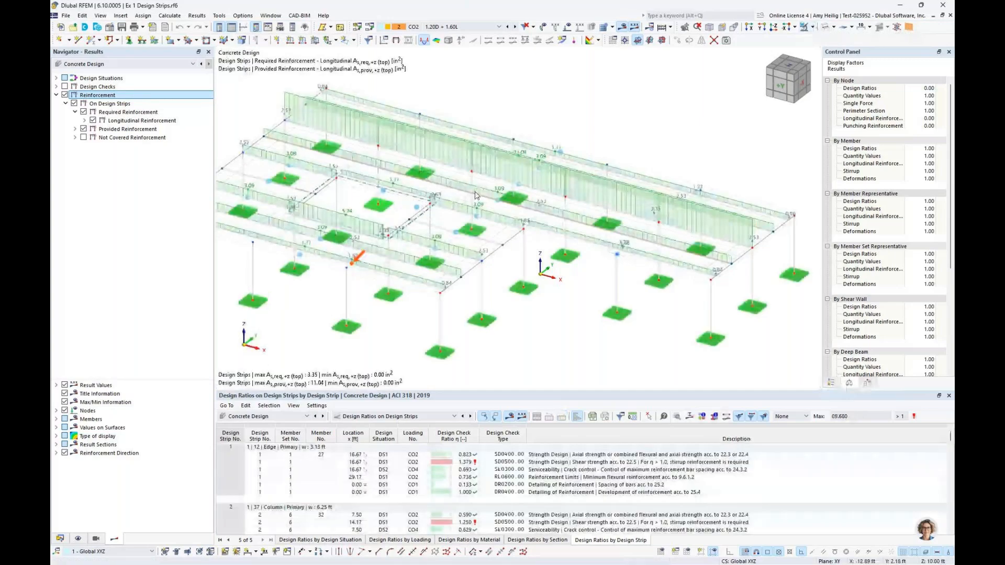
# Try again to isolate the same design strip using visibility by selected and related objects.
pyautogui.click(476, 196)
pyautogui.click(810, 27)
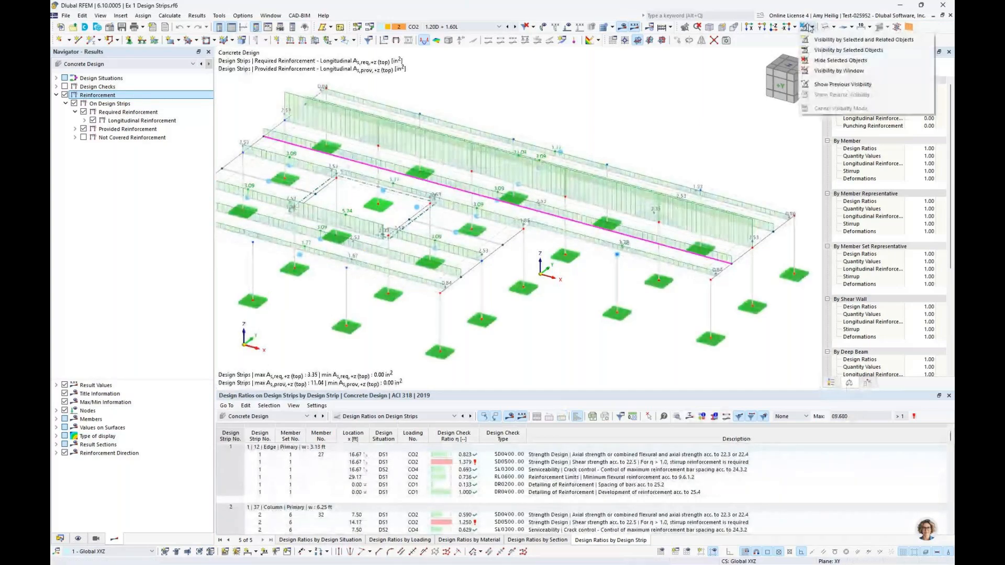
pyautogui.click(837, 39)
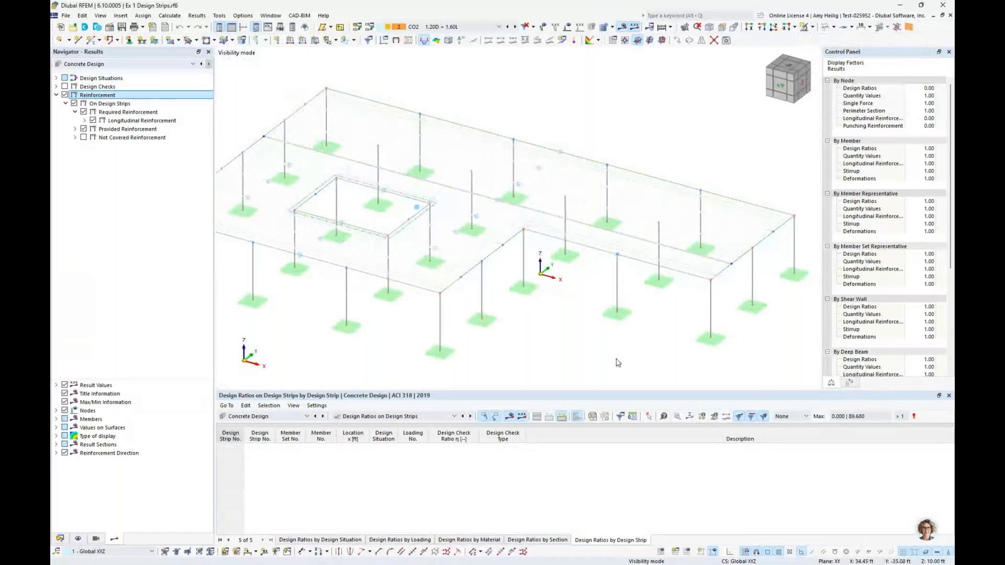
pyautogui.click(812, 27)
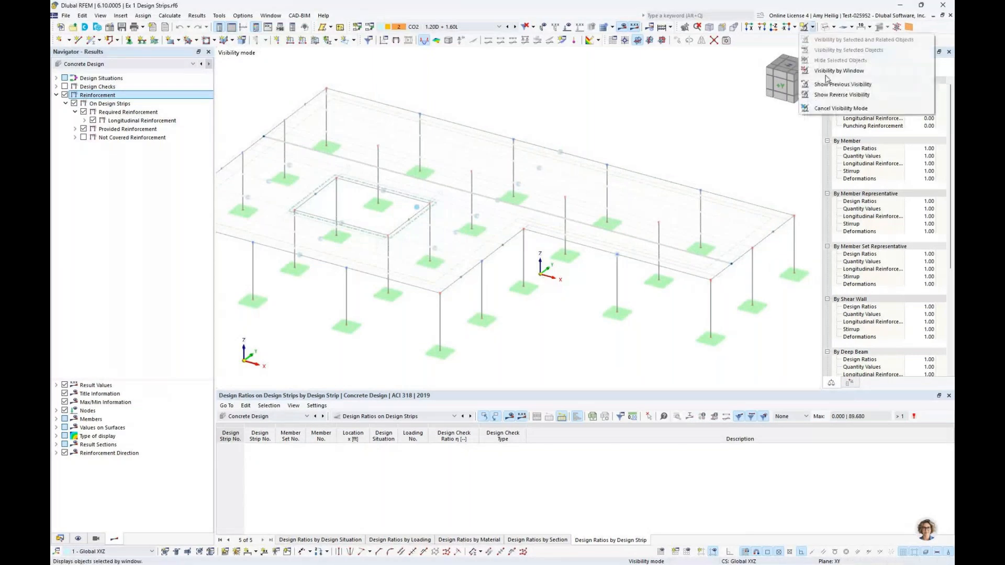
pyautogui.click(839, 108)
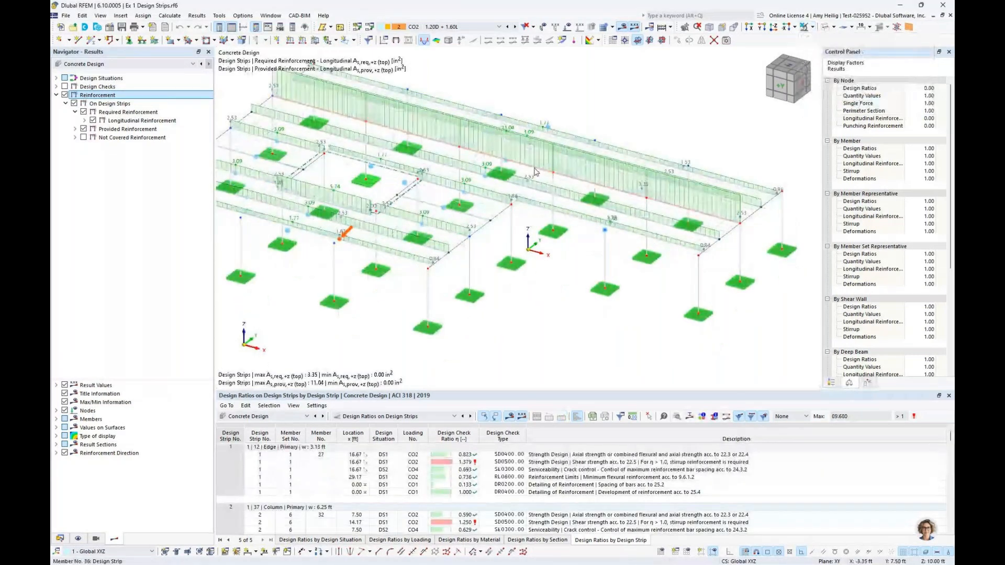
# Expand the required longitudinal reinforcement results and list the reinforcement on design strips in an enlarged results table.
pyautogui.click(84, 120)
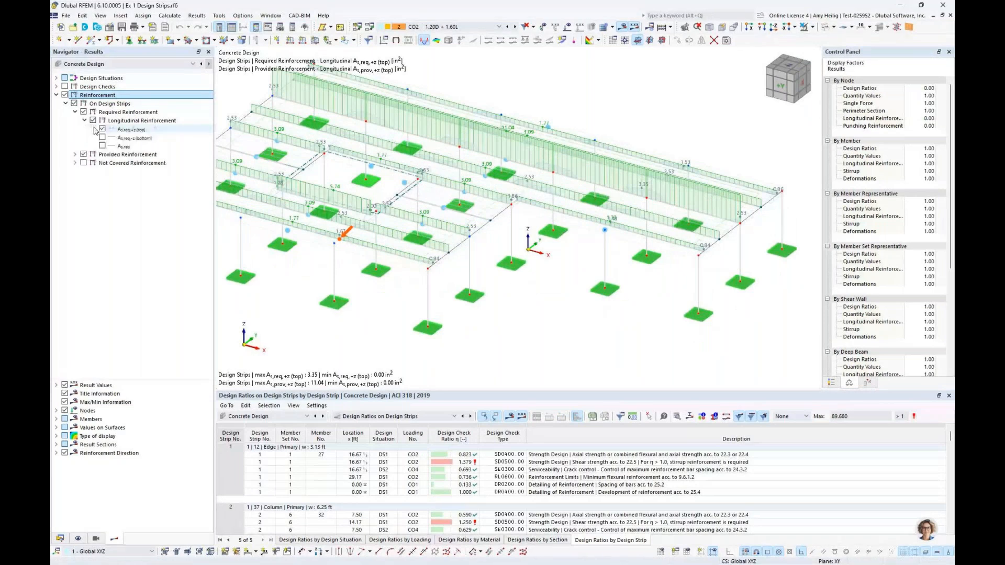
pyautogui.click(565, 202)
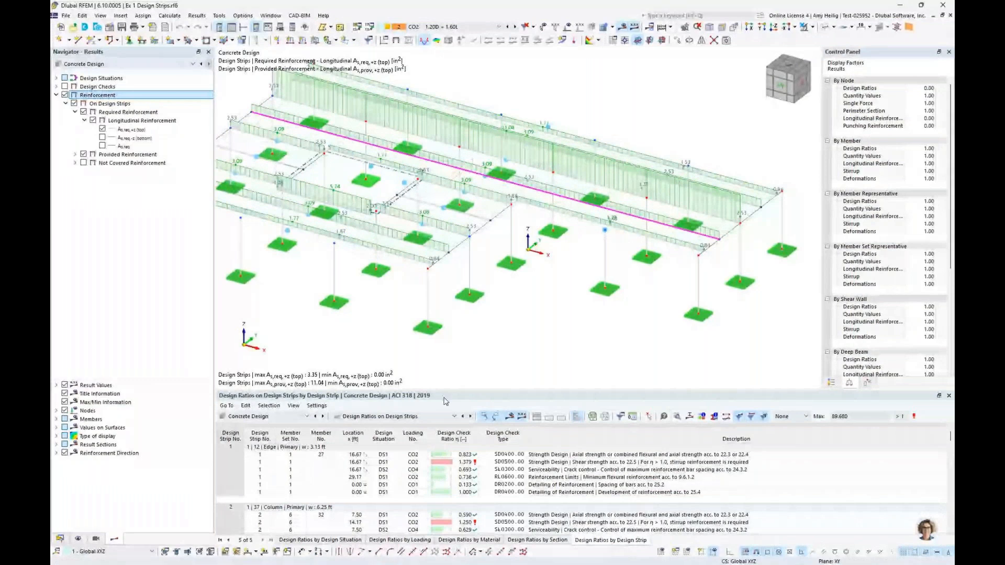
pyautogui.click(424, 416)
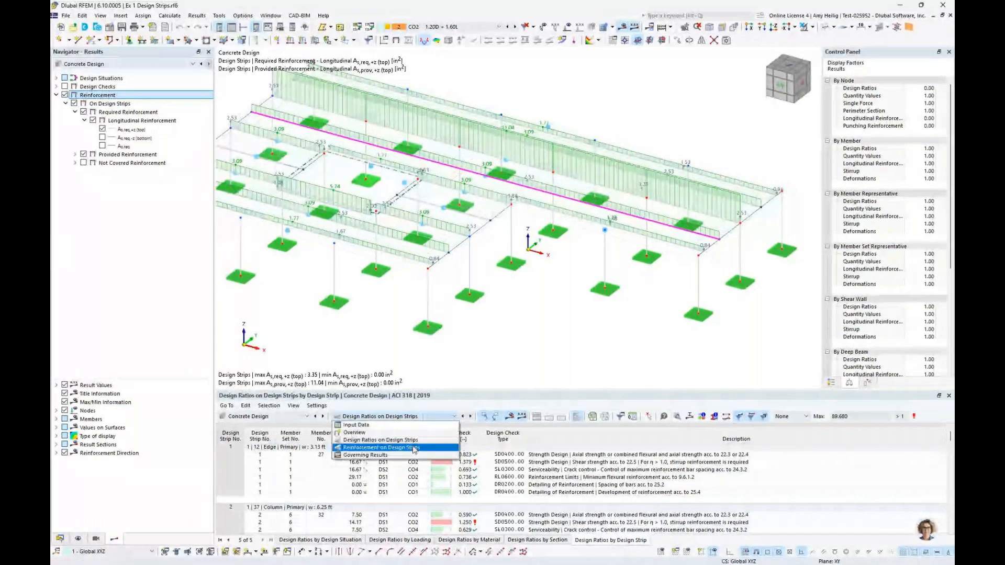
pyautogui.click(398, 448)
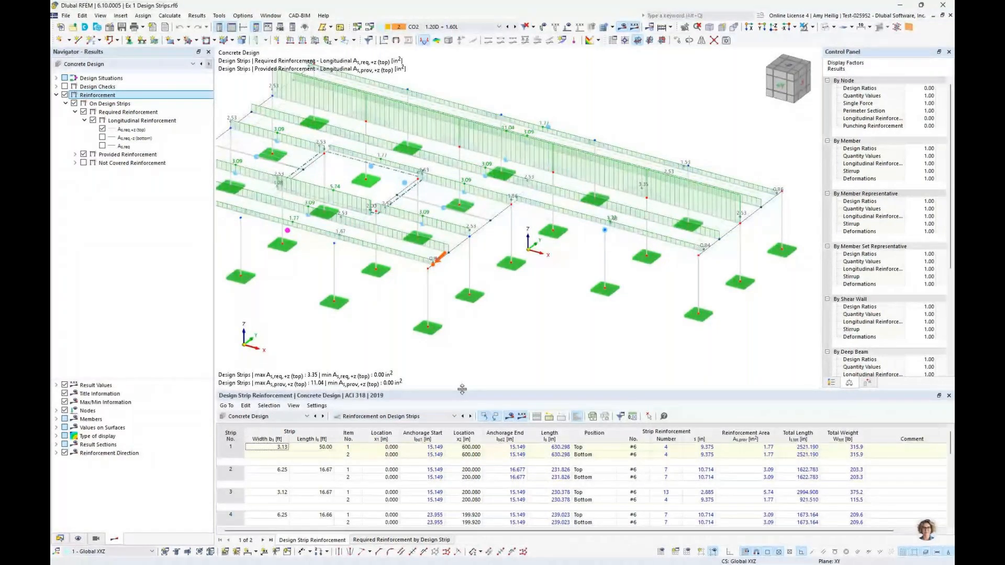
pyautogui.moveTo(462, 388); pyautogui.dragTo(462, 311)
# Isolate design strip 14 from the reinforcement table using visibility by selected and related objects.
pyautogui.scroll(-5, 394, 471)
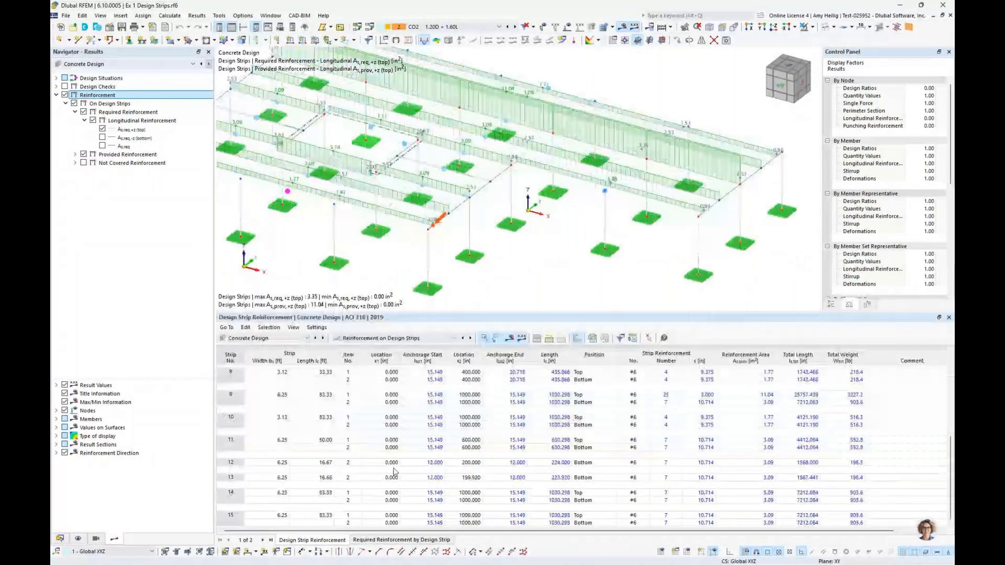
pyautogui.click(348, 493)
pyautogui.click(812, 26)
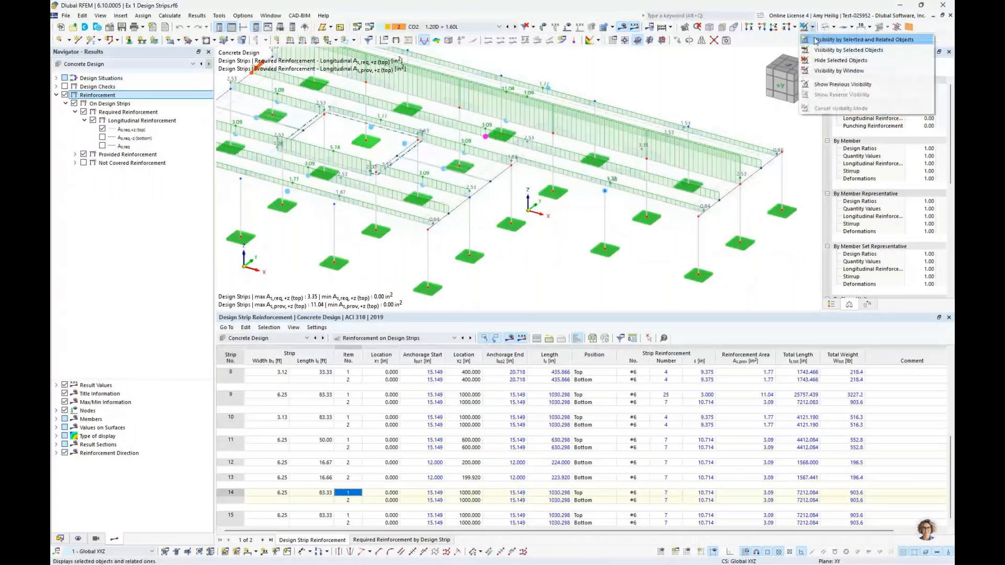
pyautogui.click(815, 41)
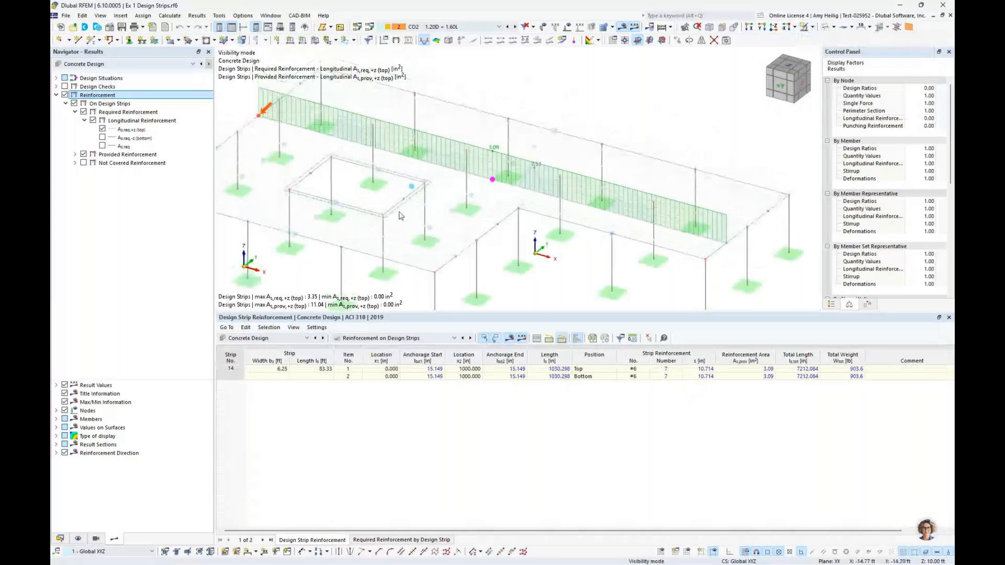
pyautogui.moveTo(611, 220)
pyautogui.keyDown('ctrl'); pyautogui.mouseDown(button='middle')
pyautogui.moveTo(509, 209)
pyautogui.moveTo(602, 209)
pyautogui.mouseUp(button='middle'); pyautogui.keyUp('ctrl')
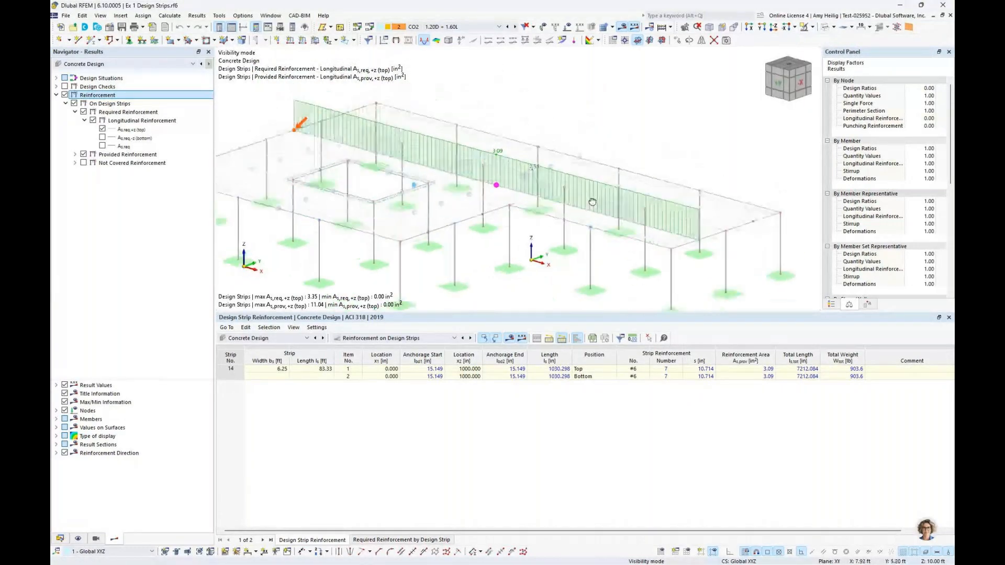
# Examine strip 14's required top reinforcement without the provided reinforcement, and redisplay the provided top reinforcement to check its top bar size.
pyautogui.click(146, 155)
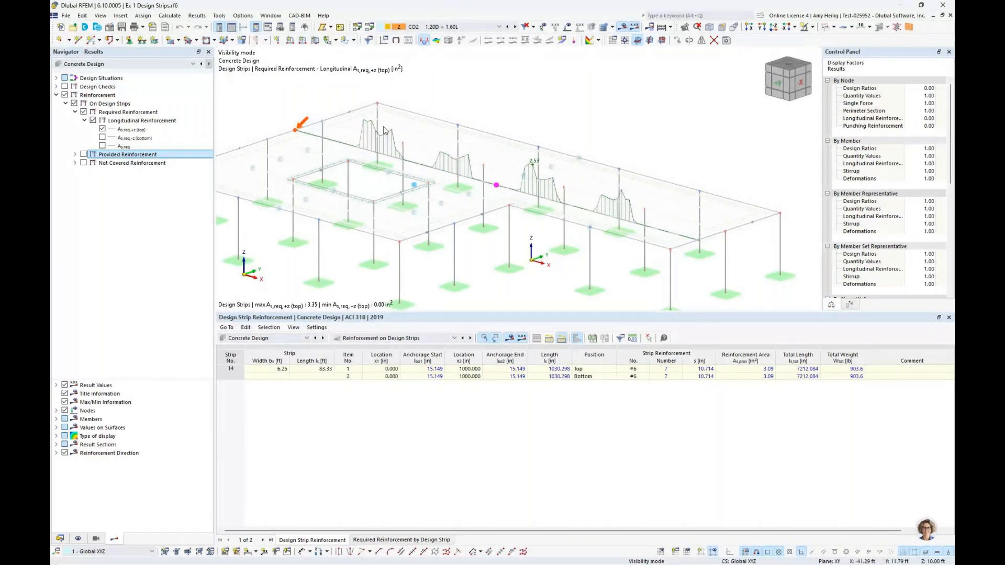
pyautogui.keyDown('ctrl'); pyautogui.moveTo(423, 173); pyautogui.dragTo(410, 201, button='middle'); pyautogui.keyUp('ctrl')
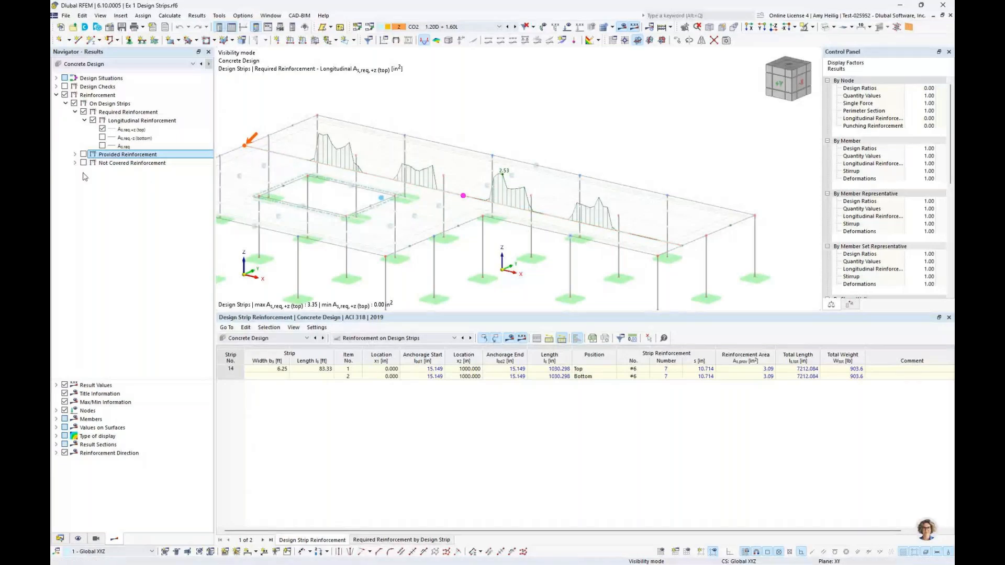
pyautogui.click(75, 154)
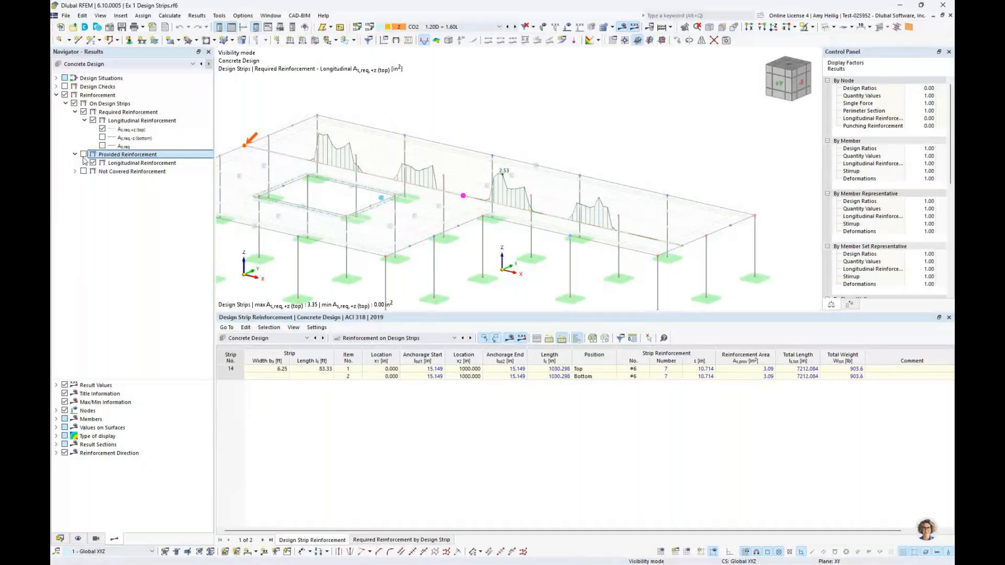
pyautogui.click(84, 163)
pyautogui.click(83, 155)
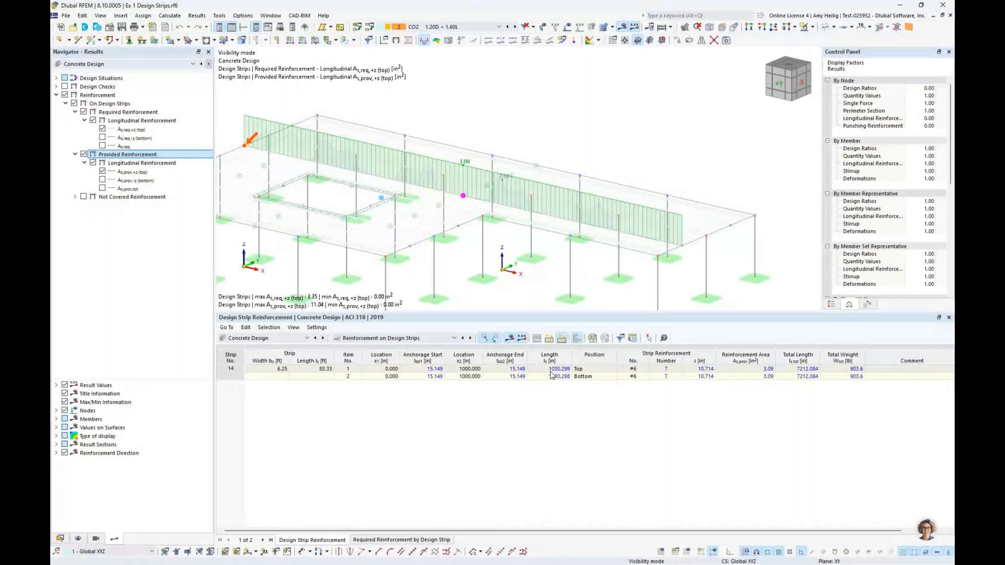
pyautogui.click(643, 370)
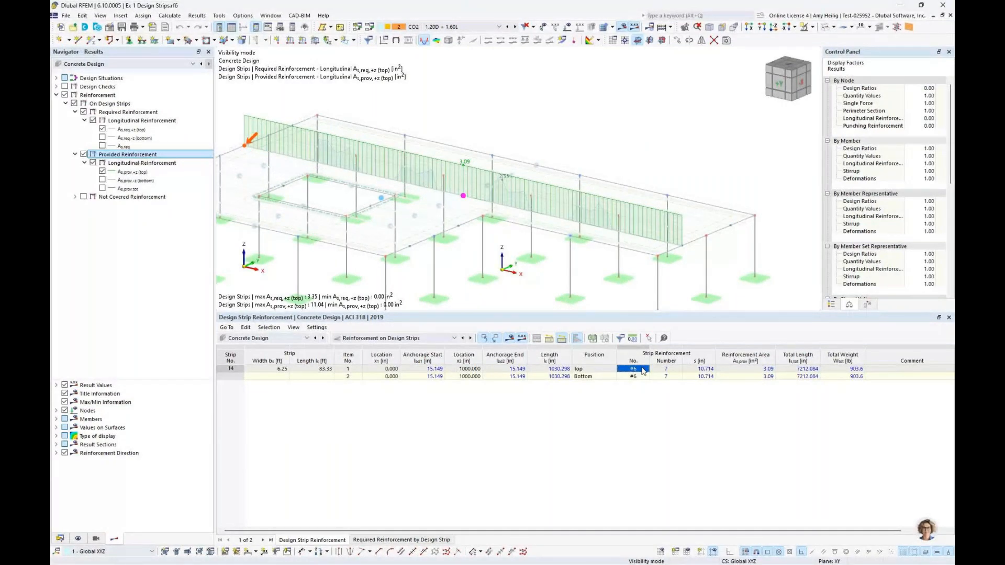
# Display only the required bottom longitudinal reinforcement on strip 14, hiding the required top and provided reinforcement.
pyautogui.click(102, 138)
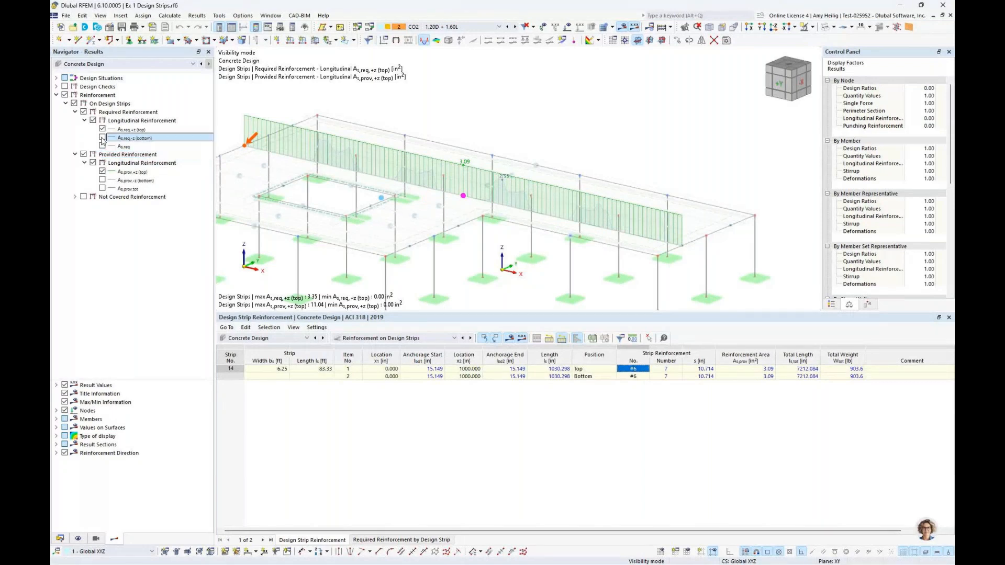
pyautogui.click(102, 138)
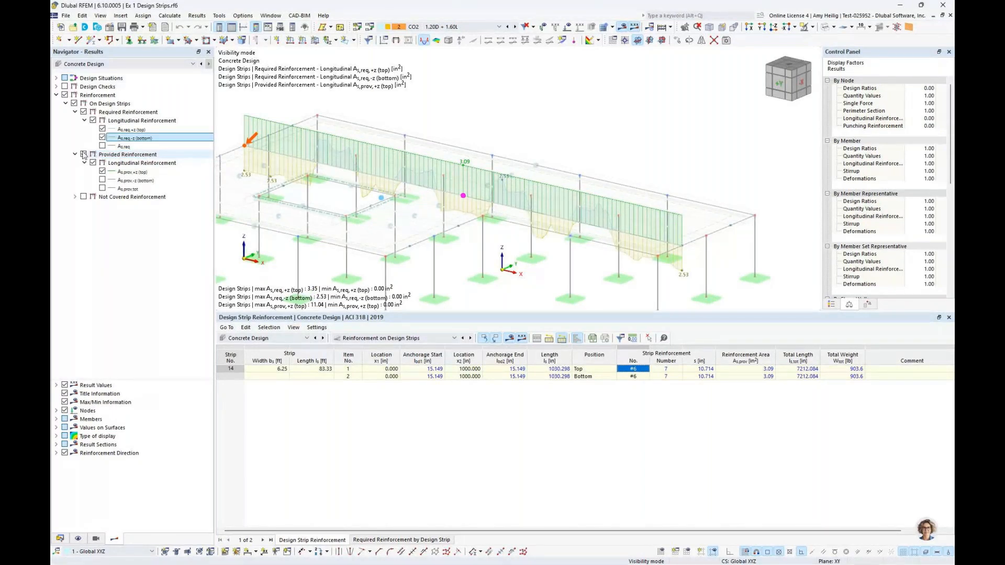
pyautogui.click(84, 155)
pyautogui.click(102, 128)
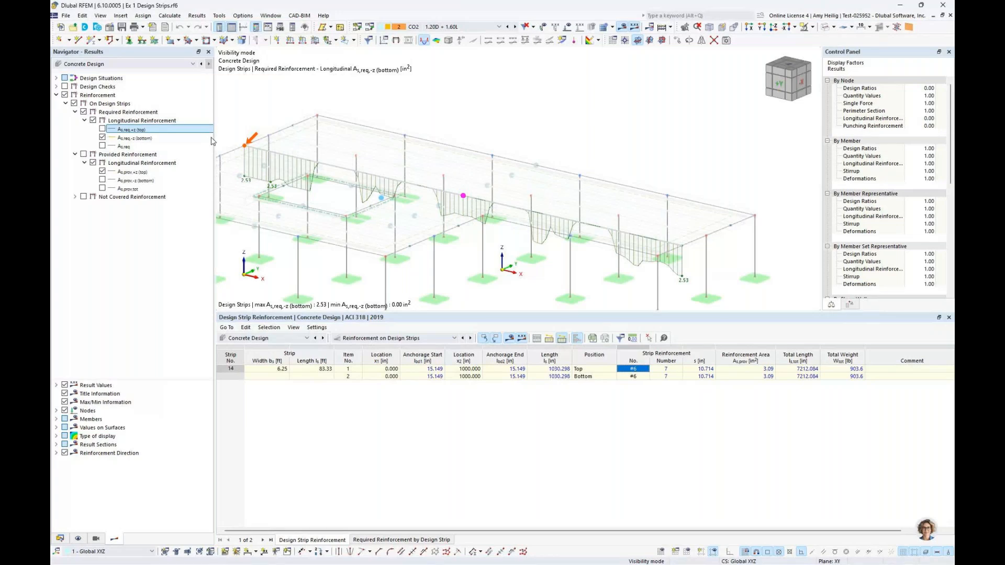
pyautogui.keyDown('ctrl'); pyautogui.moveTo(426, 213); pyautogui.dragTo(409, 221, button='middle'); pyautogui.keyUp('ctrl')
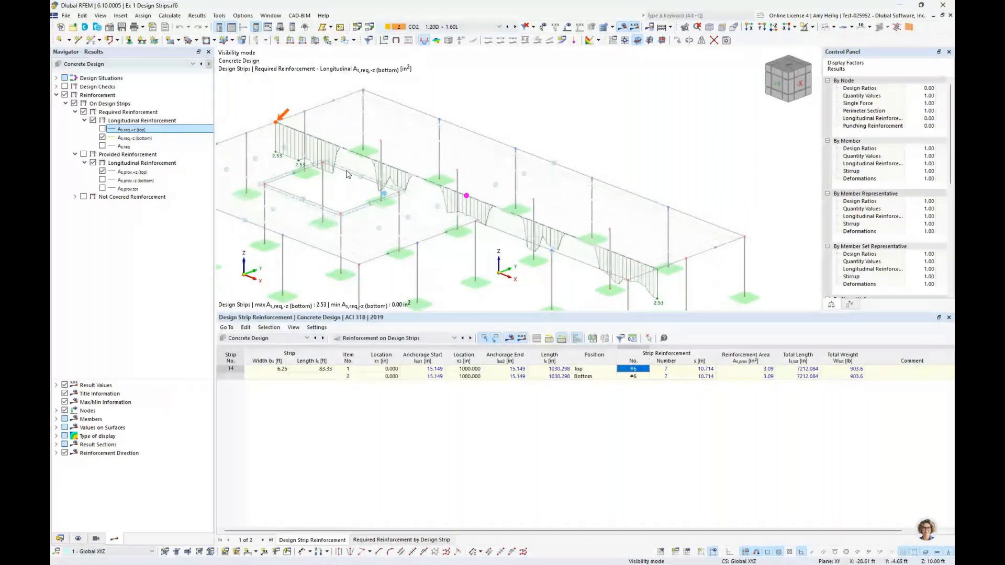
# Show the provided bottom longitudinal reinforcement with the required bottom reinforcement on strip 14, leaving out the provided top reinforcement.
pyautogui.click(83, 154)
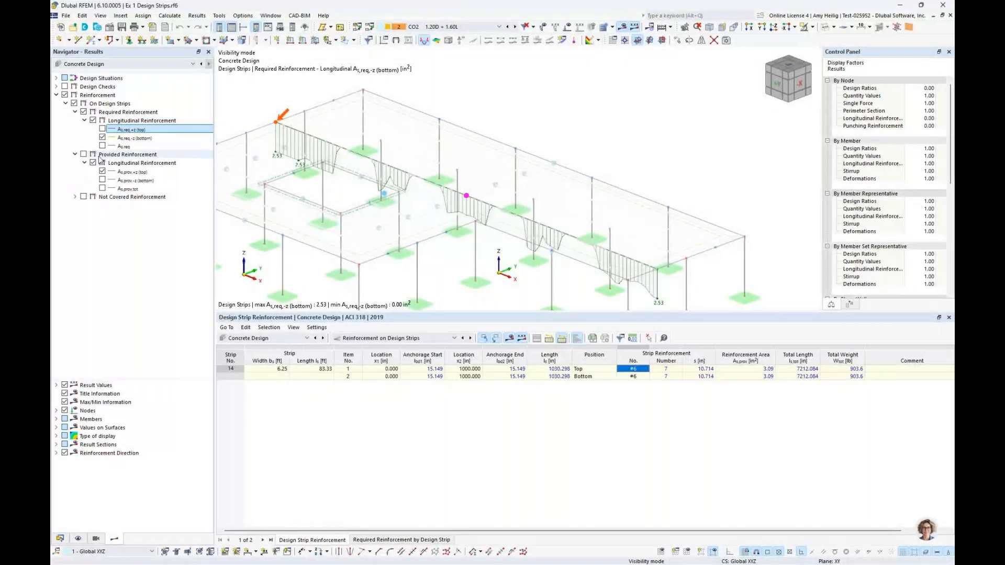
pyautogui.click(102, 171)
pyautogui.click(102, 180)
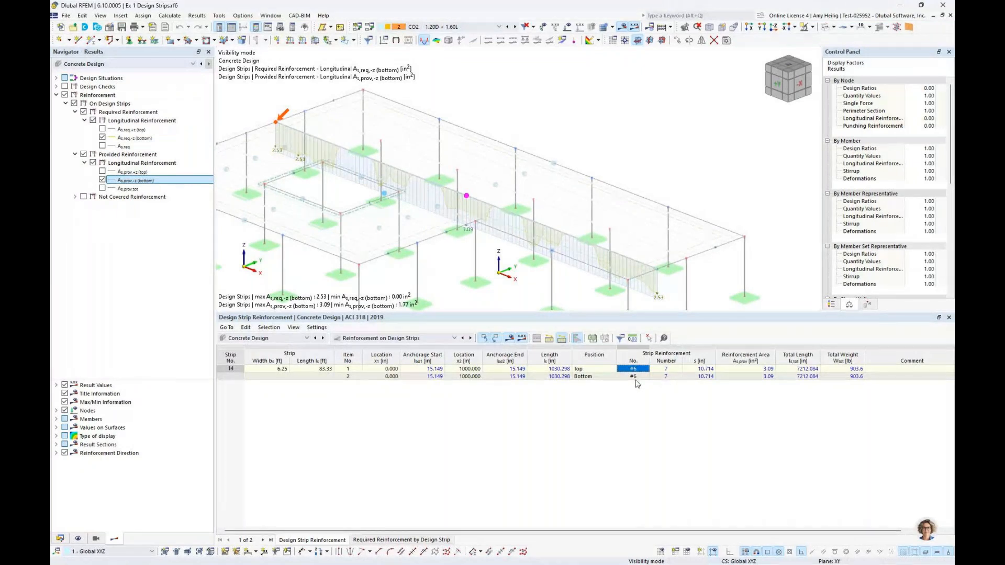
pyautogui.moveTo(640, 272); pyautogui.dragTo(660, 239, button='middle')
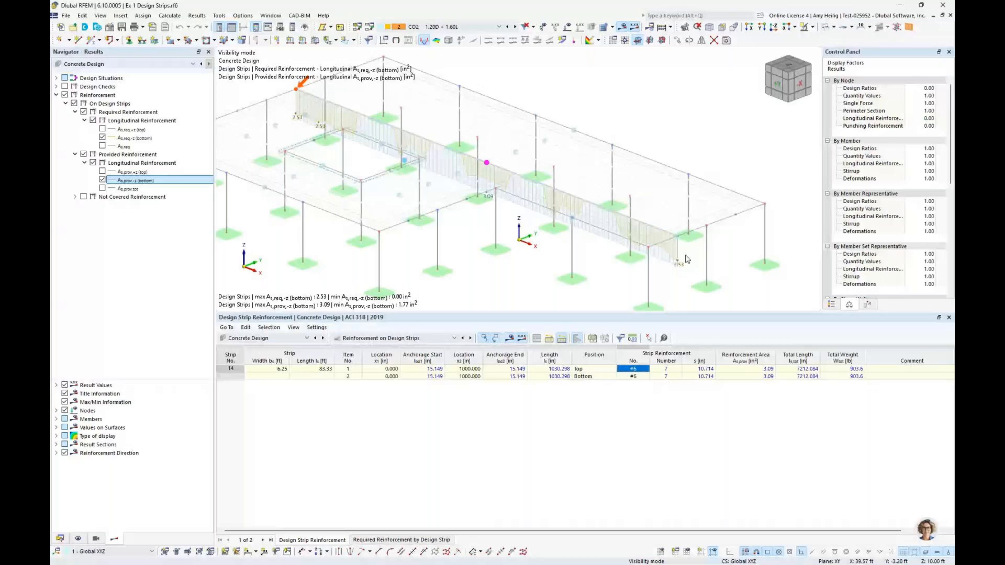
# Cancel the visibility mode to restore the full model, and switch to the presentation's Punching Shear Design slide.
pyautogui.click(812, 27)
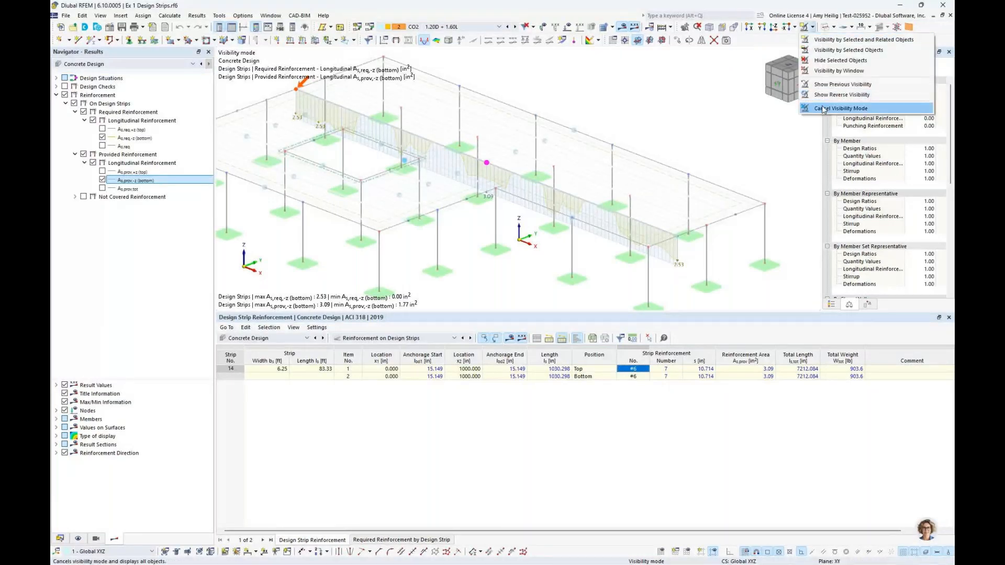
pyautogui.click(823, 109)
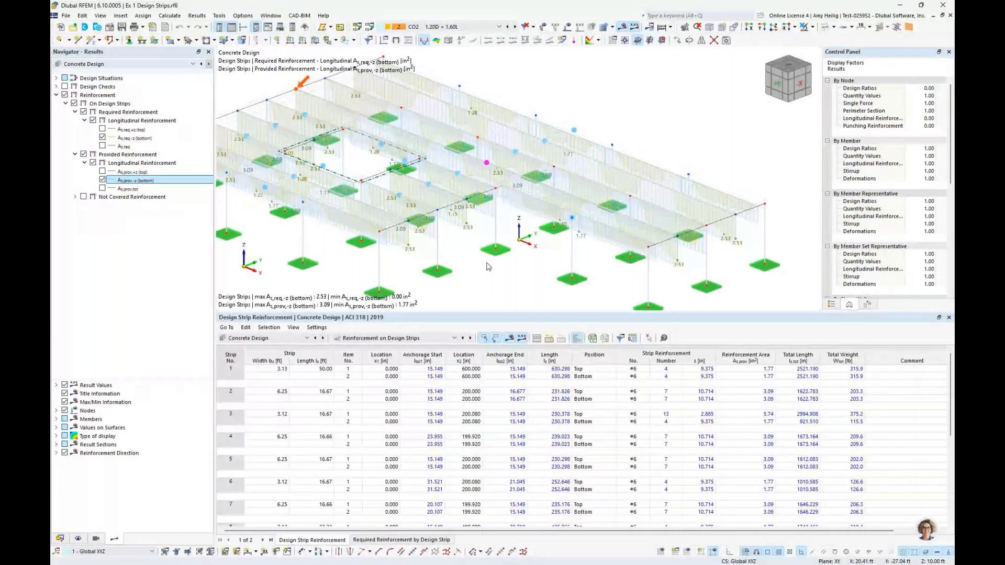
pyautogui.hotkey('alt', 'Tab')
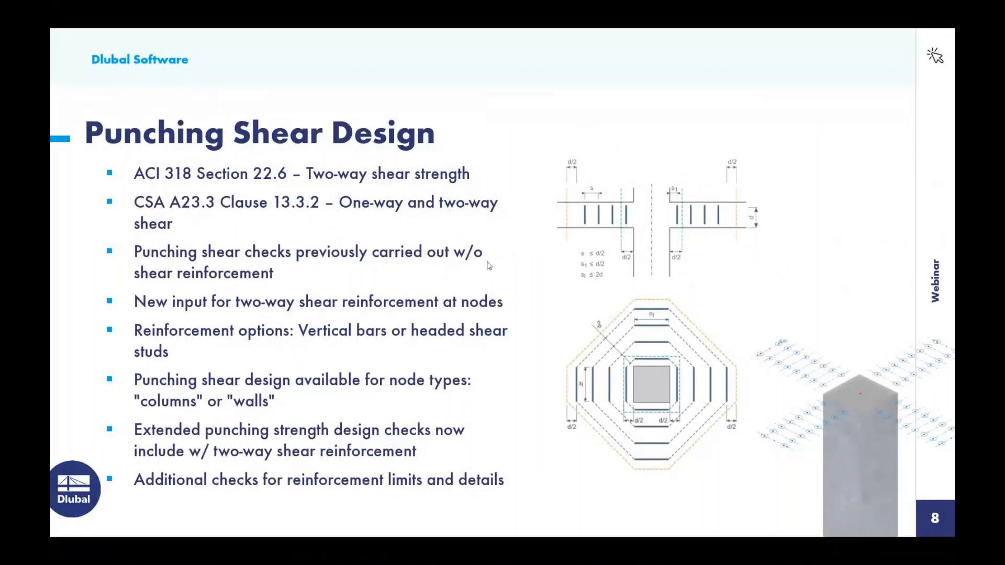
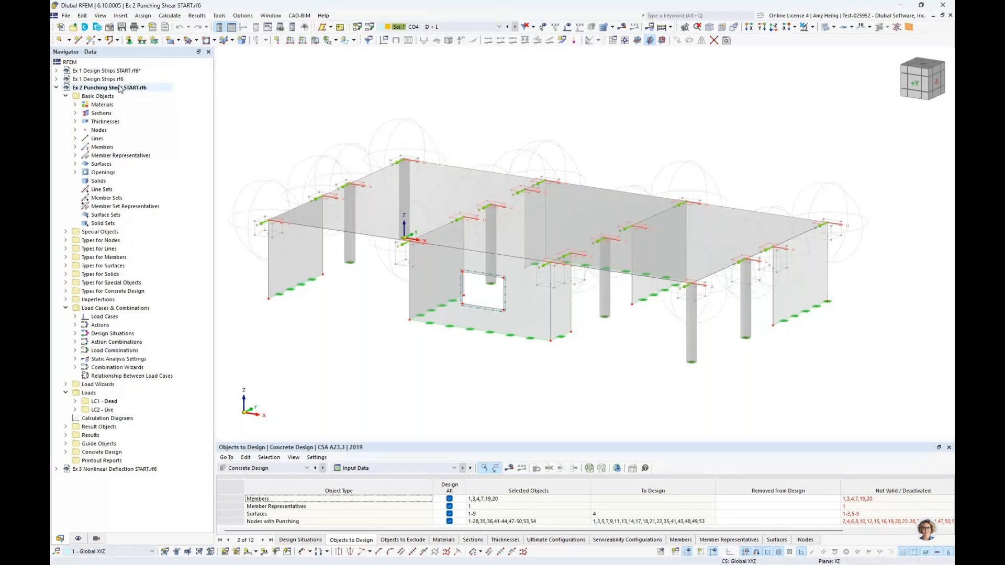
# In the Ex 2 Punching Shear START model, examine which objects use the 40 MPa concrete and the 250 mm uniform thickness.
pyautogui.click(75, 105)
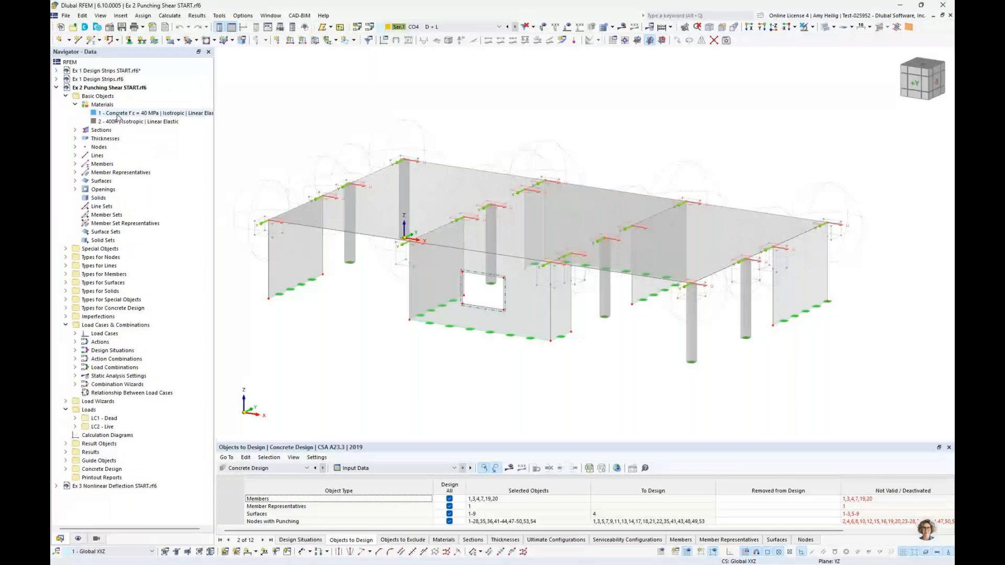
pyautogui.click(118, 114)
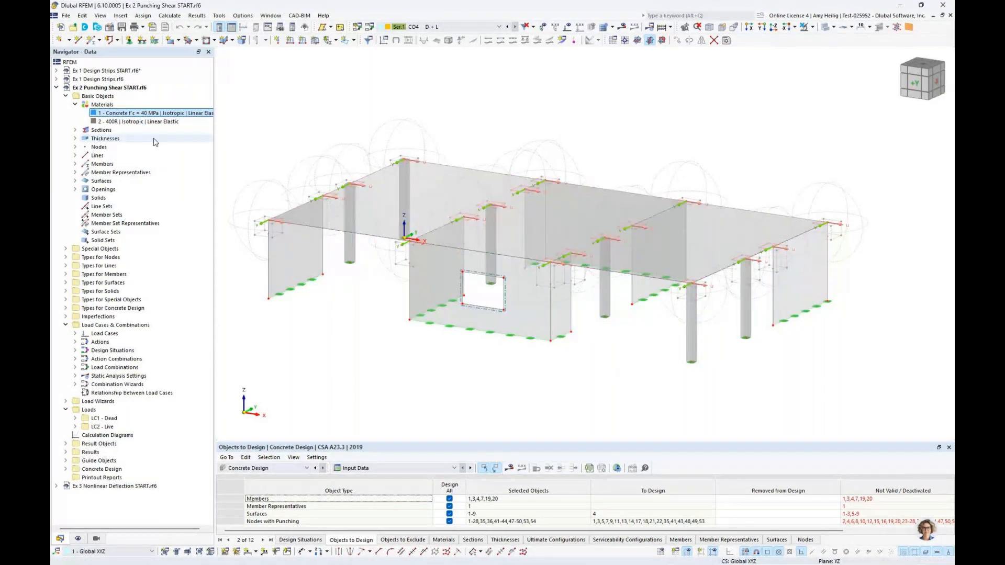
pyautogui.click(75, 139)
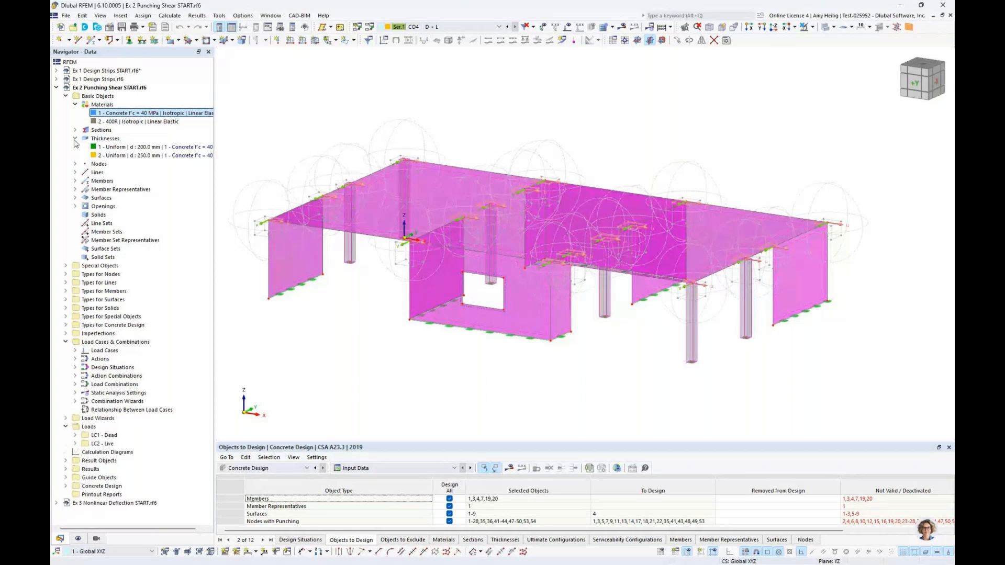
pyautogui.click(115, 155)
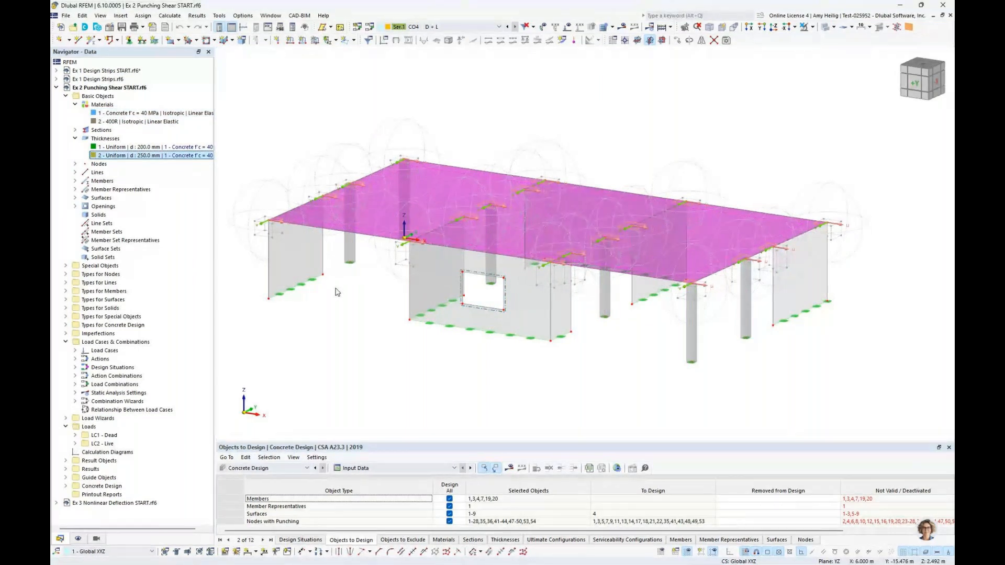
pyautogui.press('Escape')
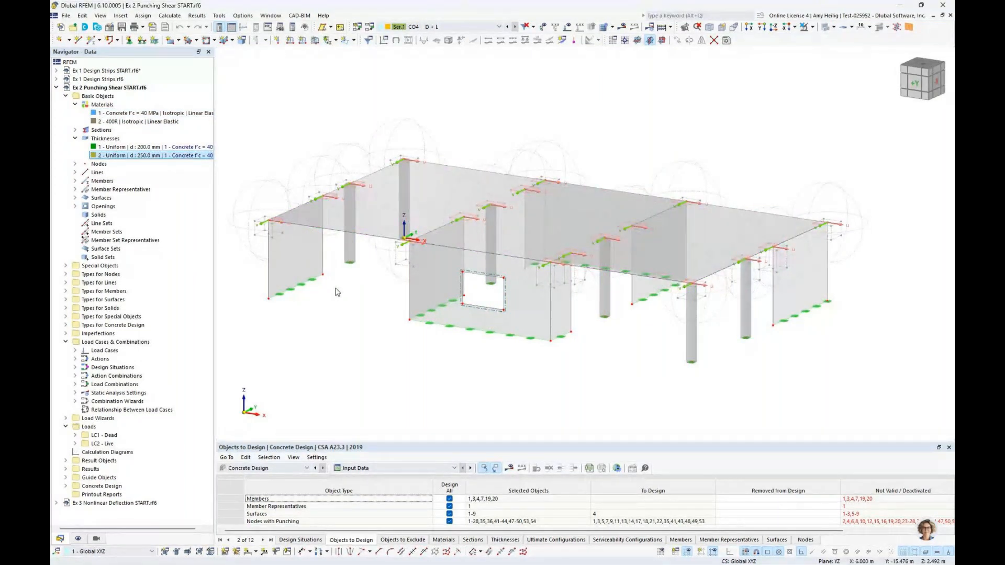
# Highlight the horizontal slab surface spanning the walls and columns.
pyautogui.moveTo(213, 296); pyautogui.dragTo(203, 297)
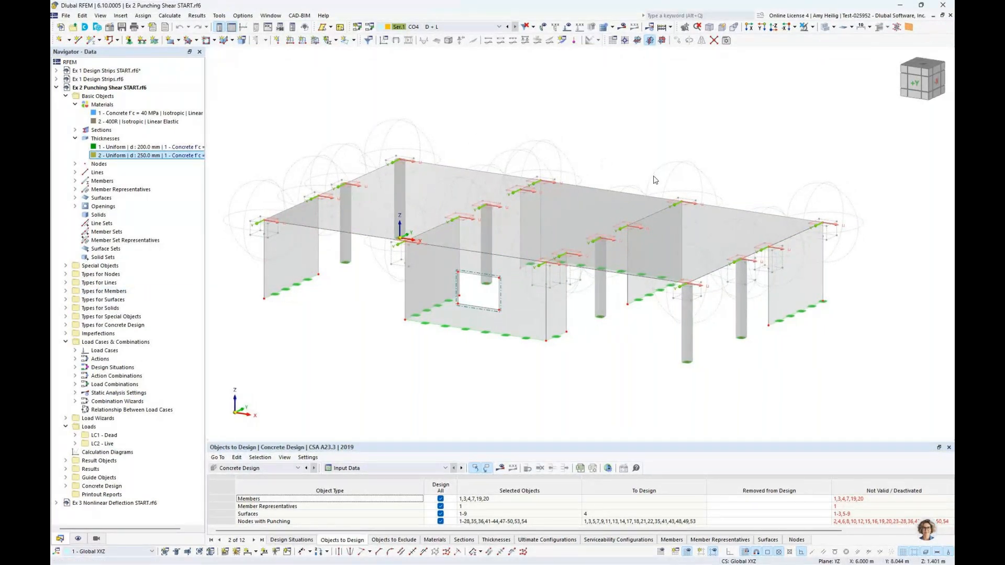
pyautogui.moveTo(346, 295); pyautogui.dragTo(349, 316, button='middle')
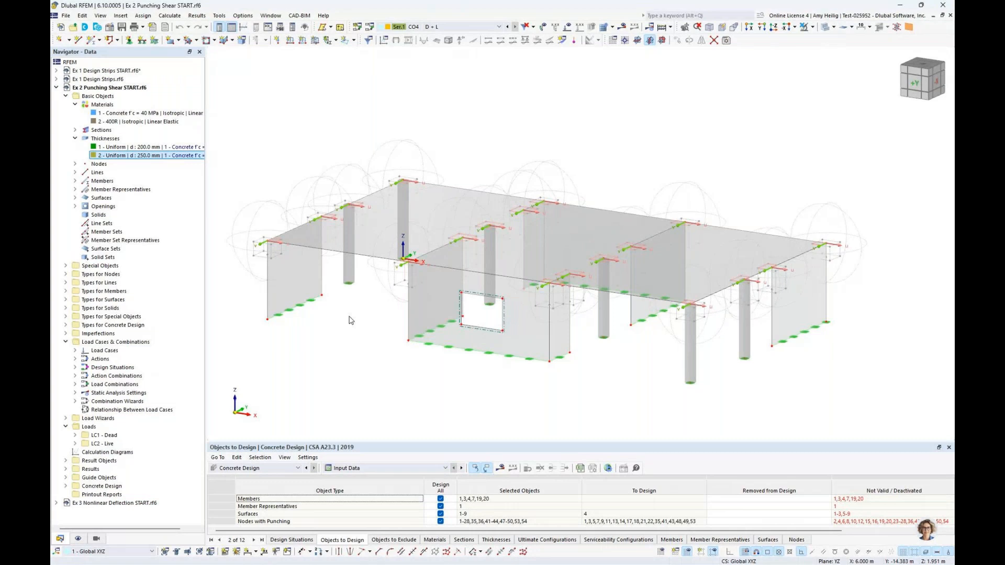
pyautogui.click(385, 225)
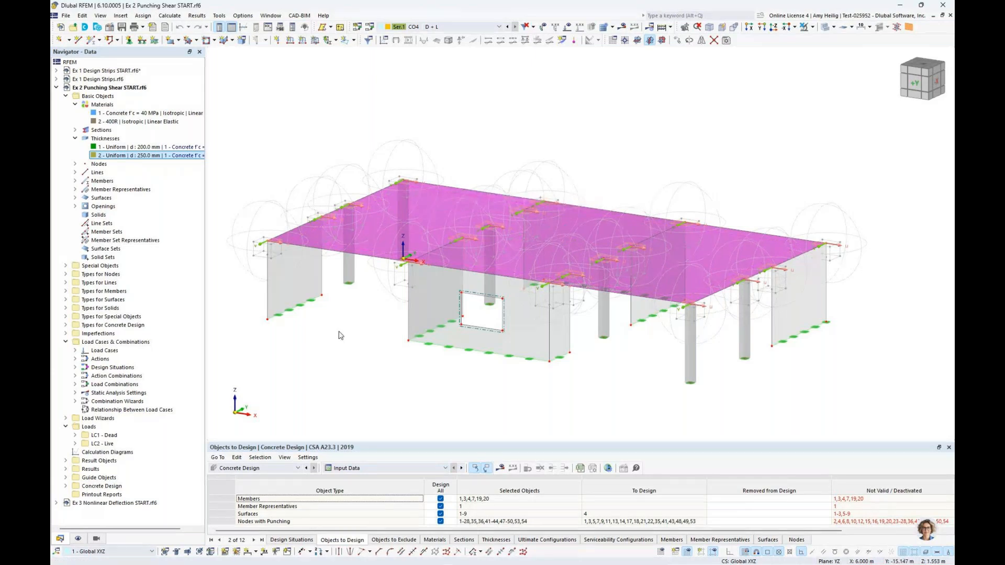
# Display the model as a wireframe and select the corner column member at the global origin.
pyautogui.scroll(2, 357, 304)
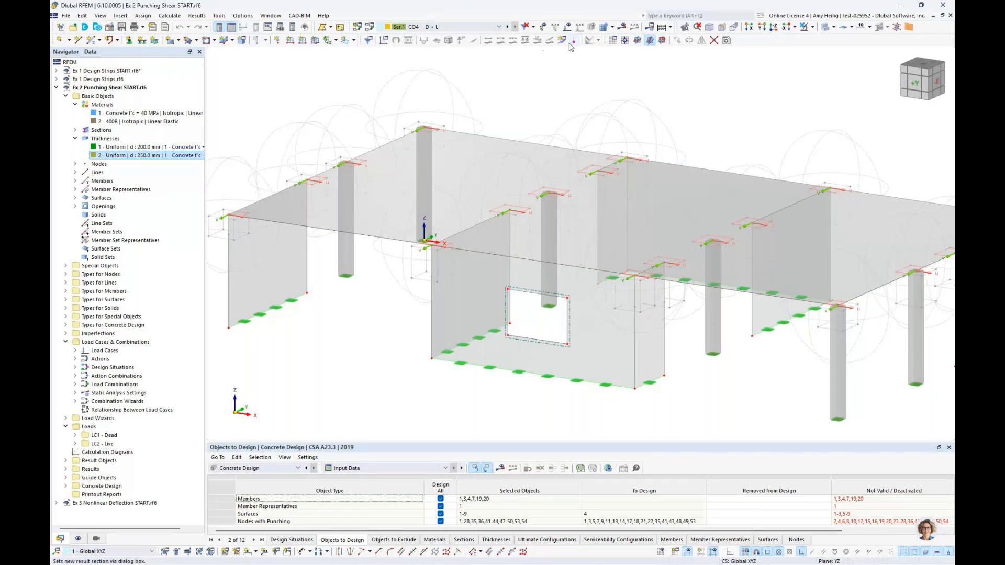
pyautogui.click(825, 27)
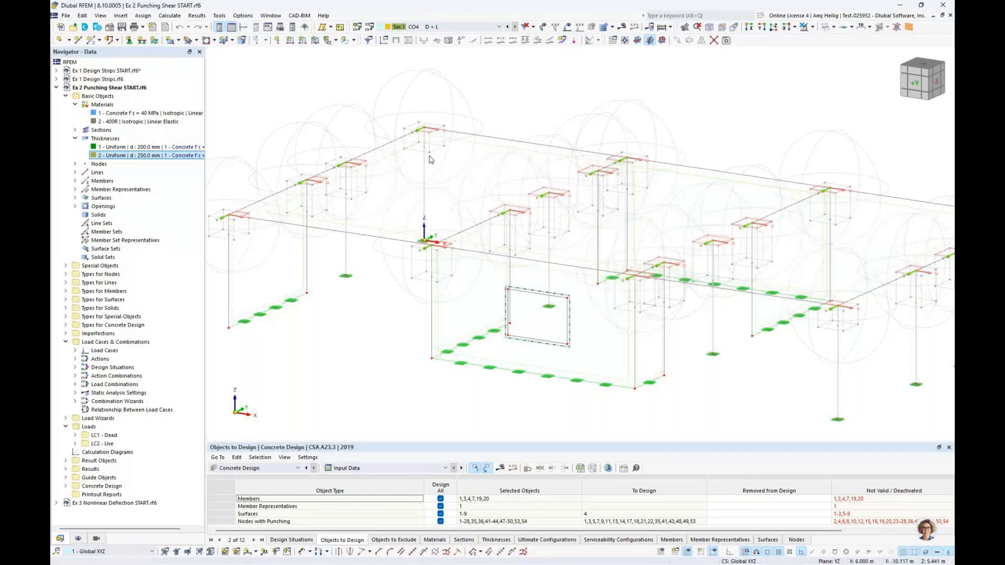
pyautogui.click(423, 176)
pyautogui.moveTo(423, 178); pyautogui.dragTo(352, 177, button='middle')
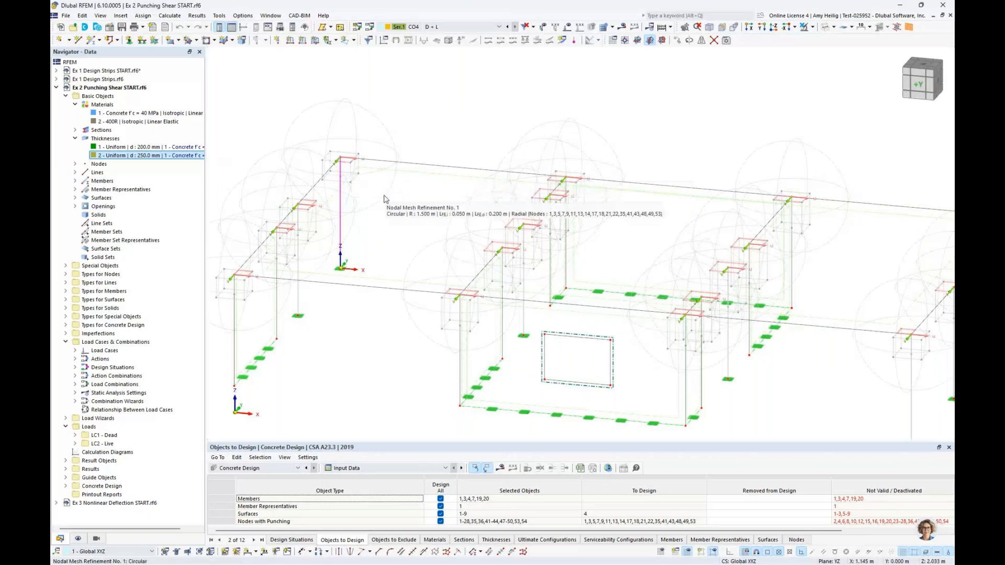
# Examine the slab node above the corner column at the global origin and switch the model display from wireframe to transparent.
pyautogui.scroll(5, 343, 176)
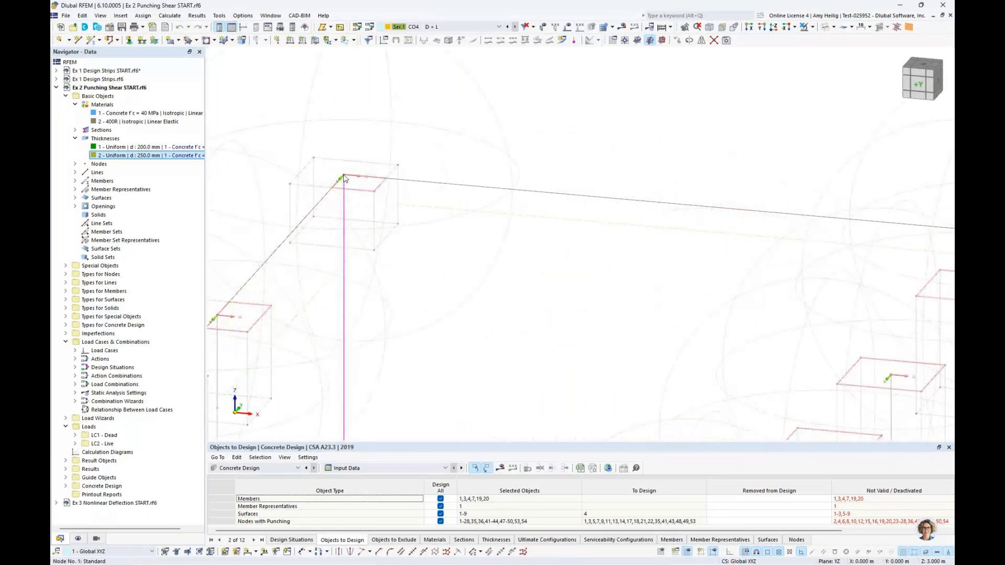
pyautogui.scroll(-4, 344, 178)
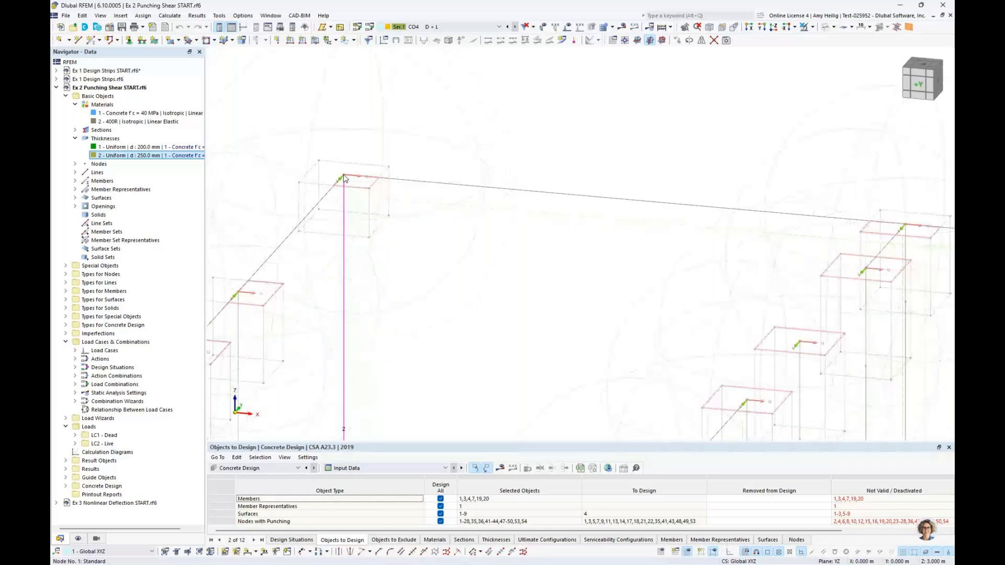
pyautogui.scroll(2, 344, 178)
pyautogui.scroll(-3, 344, 177)
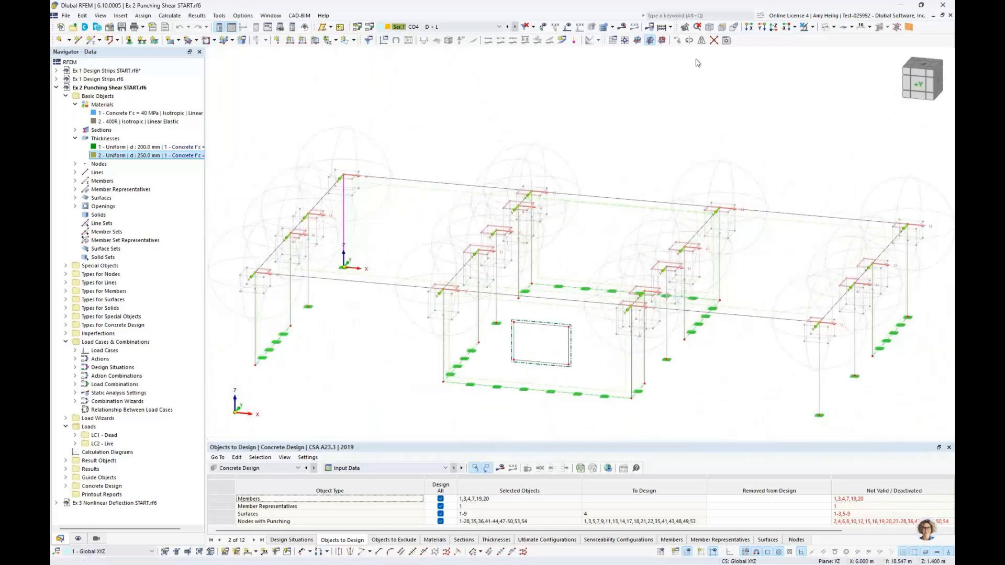
pyautogui.click(825, 28)
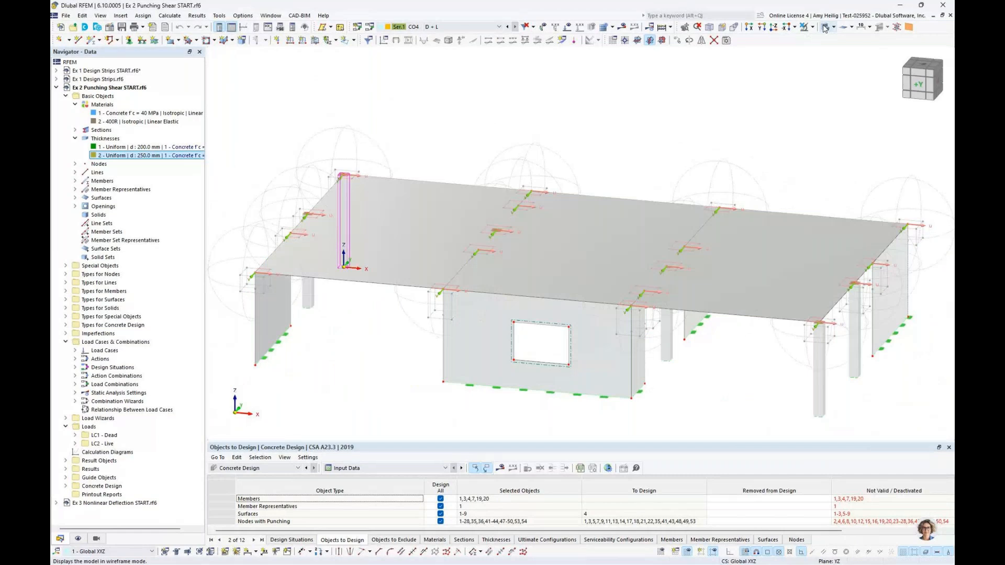
pyautogui.click(825, 29)
pyautogui.keyDown('ctrl'); pyautogui.moveTo(626, 129); pyautogui.dragTo(600, 132, button='middle'); pyautogui.keyUp('ctrl')
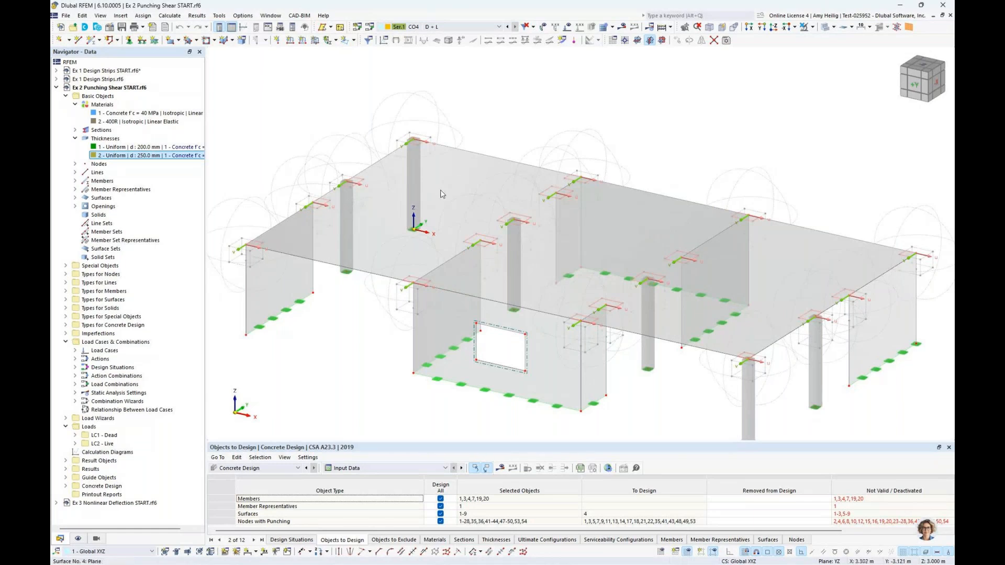
# Review the circular nodal mesh refinement assigned to the node atop the origin column, including its radius and target FE lengths, without changing it.
pyautogui.keyDown('ctrl'); pyautogui.moveTo(429, 200); pyautogui.dragTo(425, 216, button='middle'); pyautogui.keyUp('ctrl')
pyautogui.keyDown('ctrl'); pyautogui.moveTo(495, 137); pyautogui.dragTo(491, 99, button='middle'); pyautogui.keyUp('ctrl')
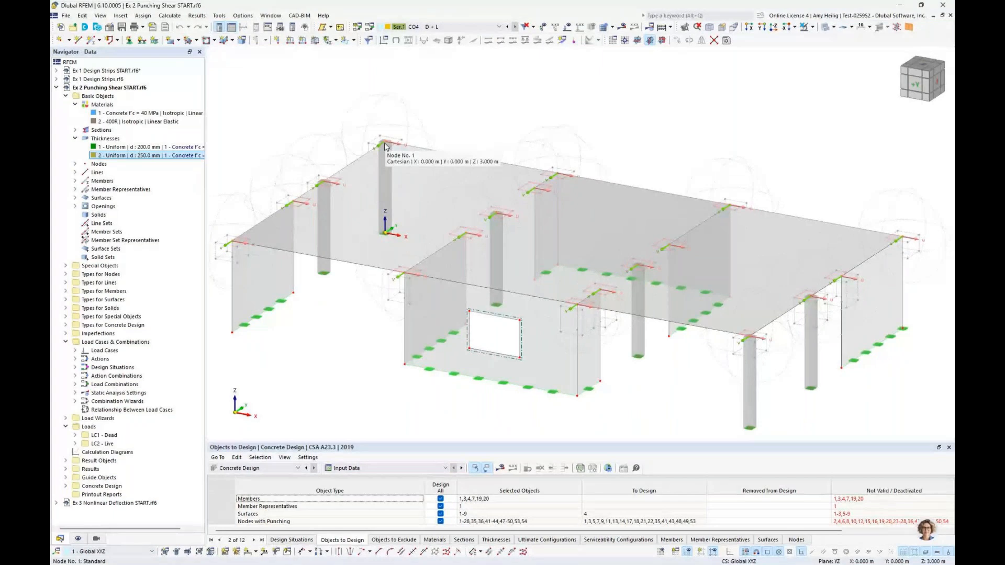
pyautogui.doubleClick(385, 146)
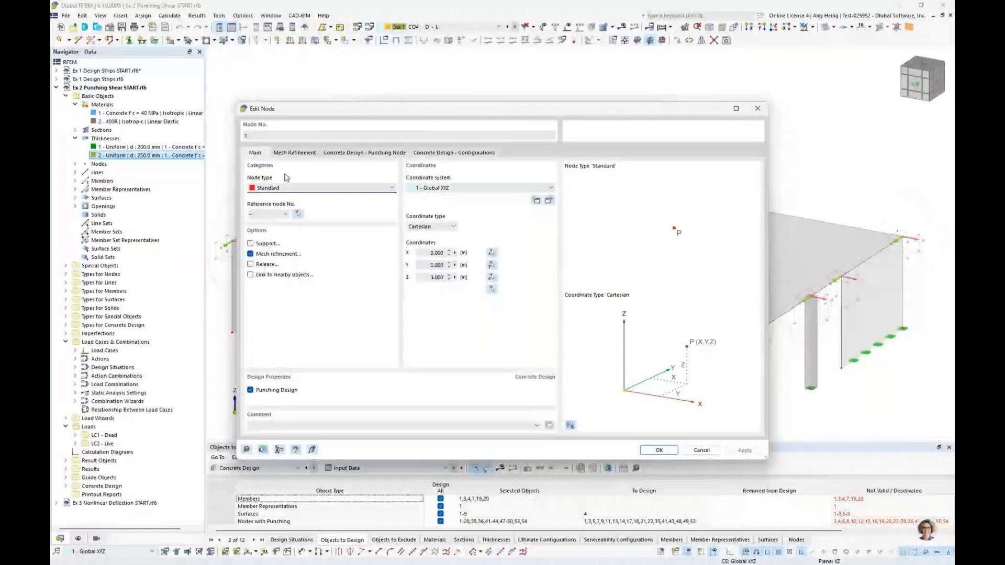
pyautogui.click(295, 153)
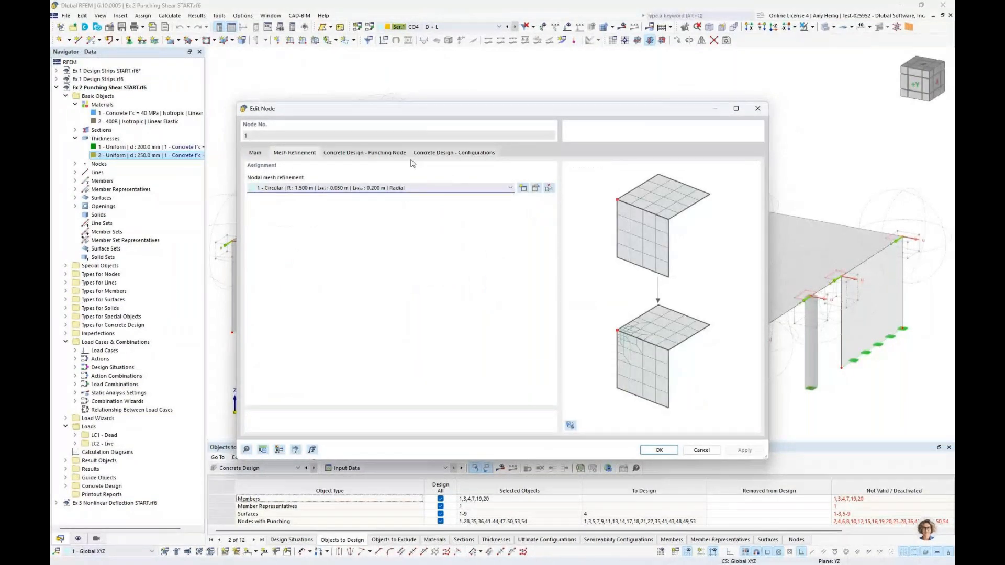
pyautogui.click(547, 189)
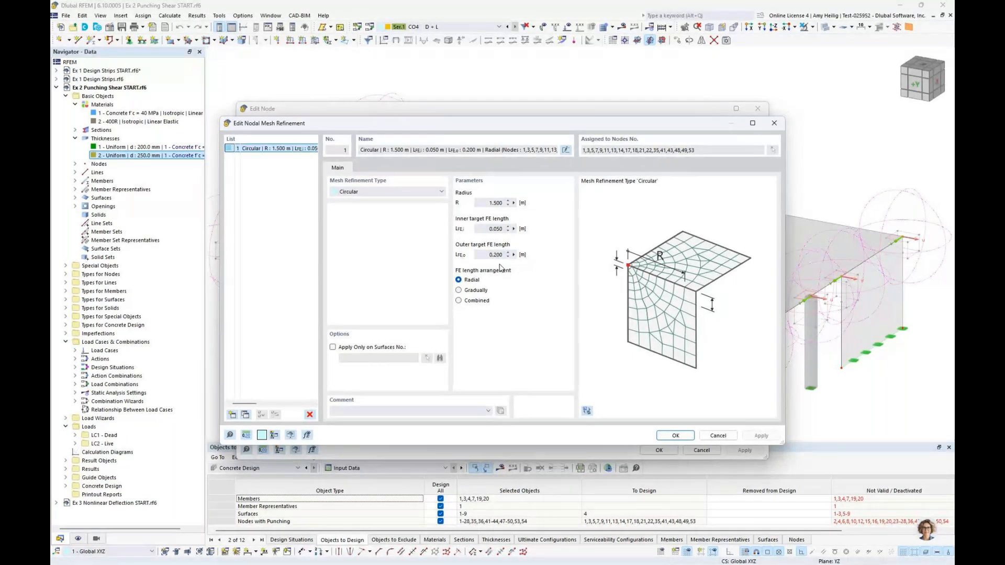
pyautogui.click(718, 435)
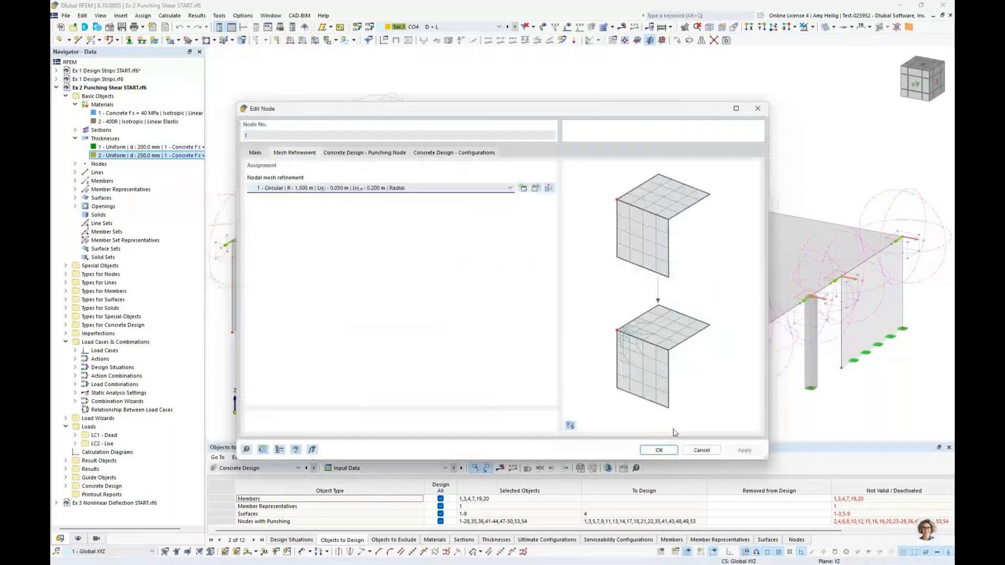
pyautogui.click(697, 451)
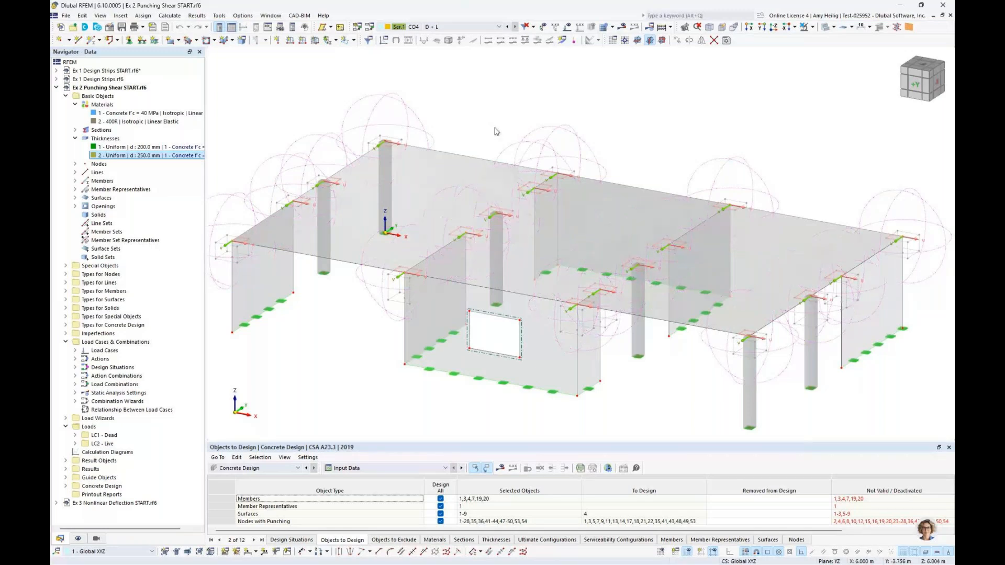
# Review the shape, averaging and centre position settings of the rectangular surface results adjustment at the slab corner above the outer wall's end.
pyautogui.scroll(3, 449, 230)
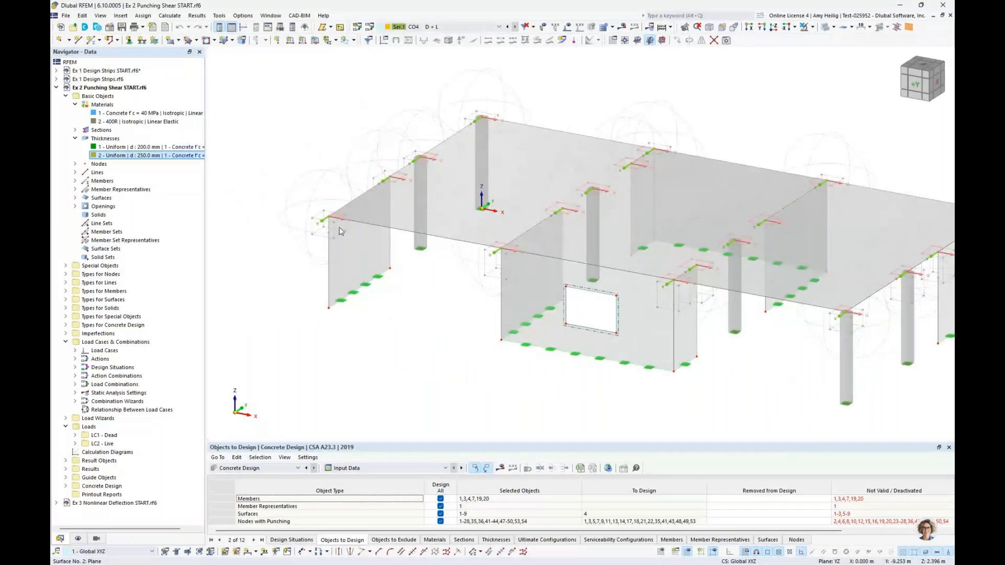
pyautogui.scroll(4, 341, 230)
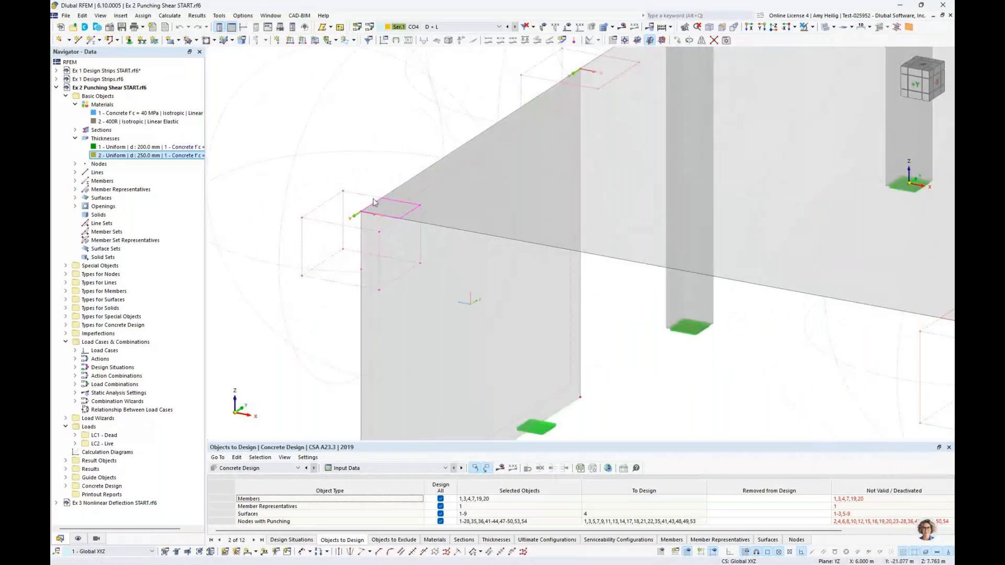
pyautogui.moveTo(670, 137); pyautogui.dragTo(572, 283, button='middle')
pyautogui.moveTo(424, 271); pyautogui.dragTo(514, 184, button='middle')
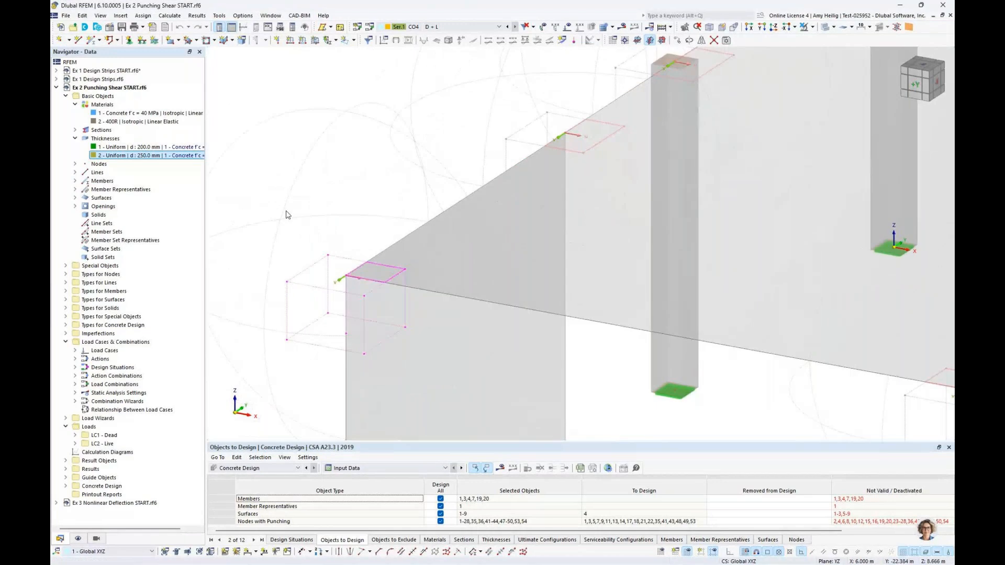
pyautogui.click(75, 139)
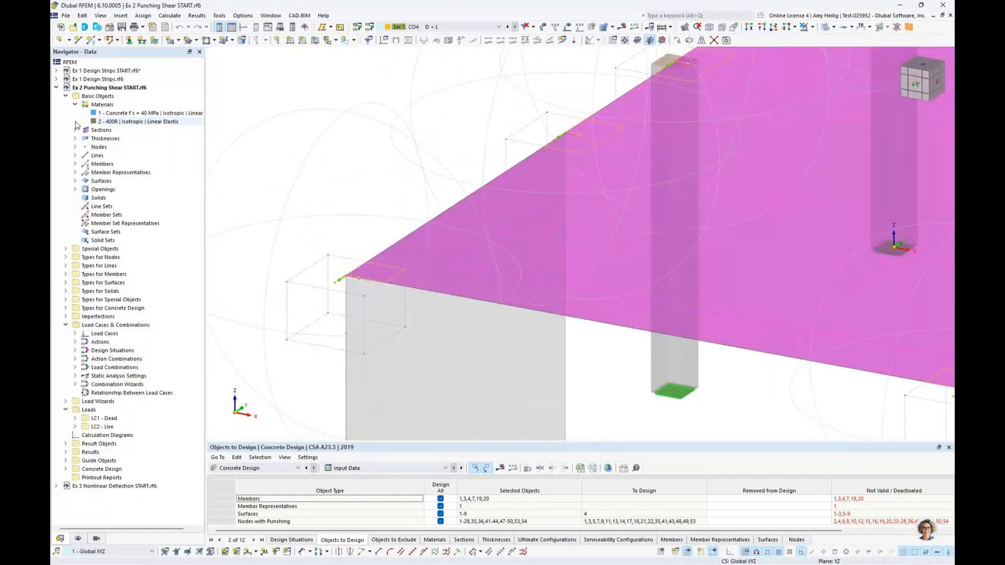
pyautogui.click(75, 105)
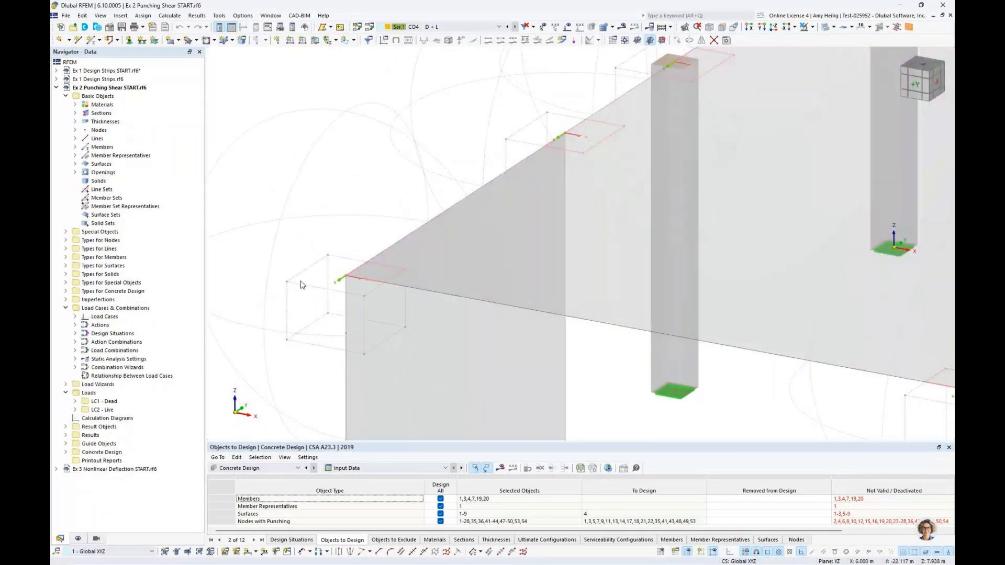
pyautogui.click(66, 240)
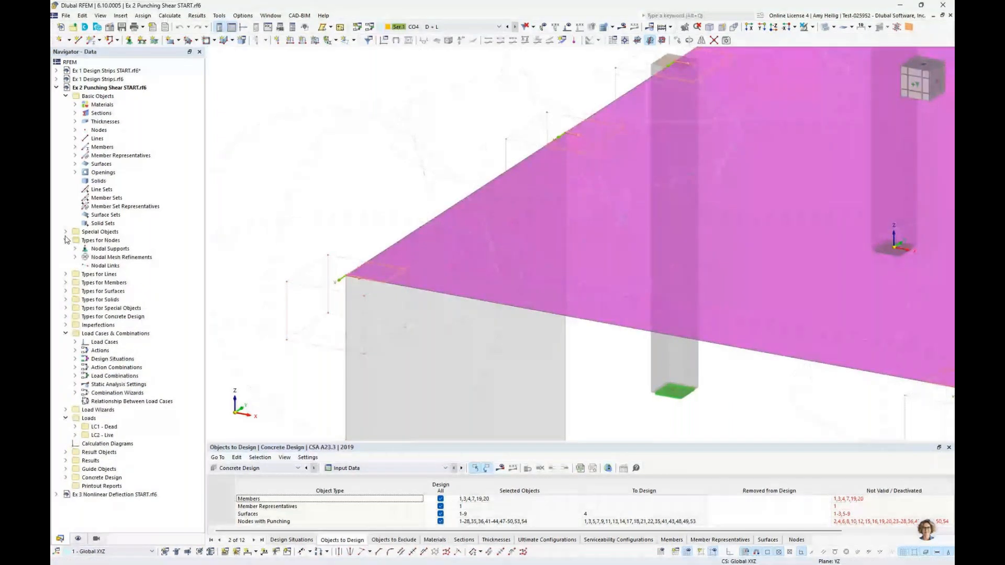
pyautogui.click(65, 240)
pyautogui.click(65, 232)
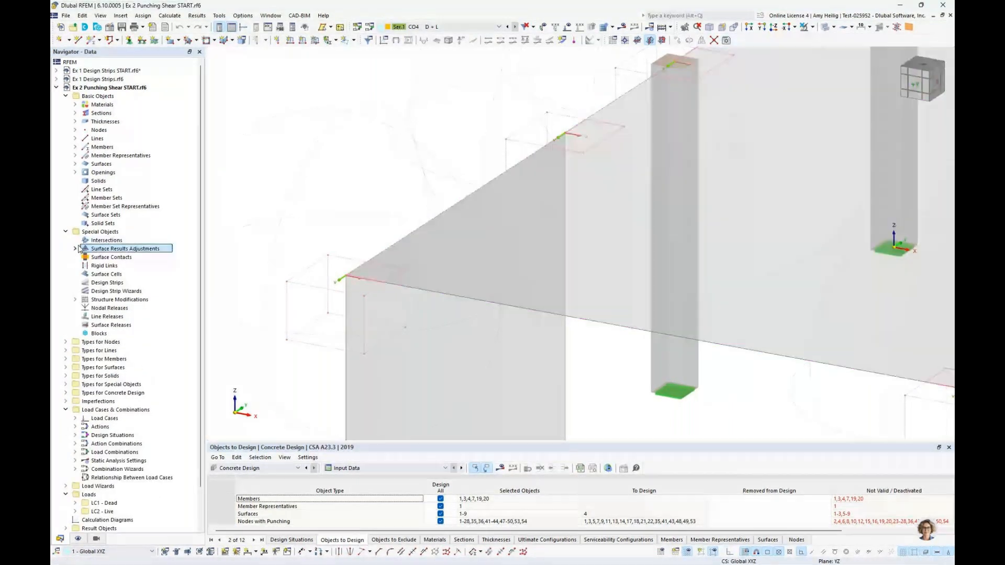
pyautogui.click(76, 249)
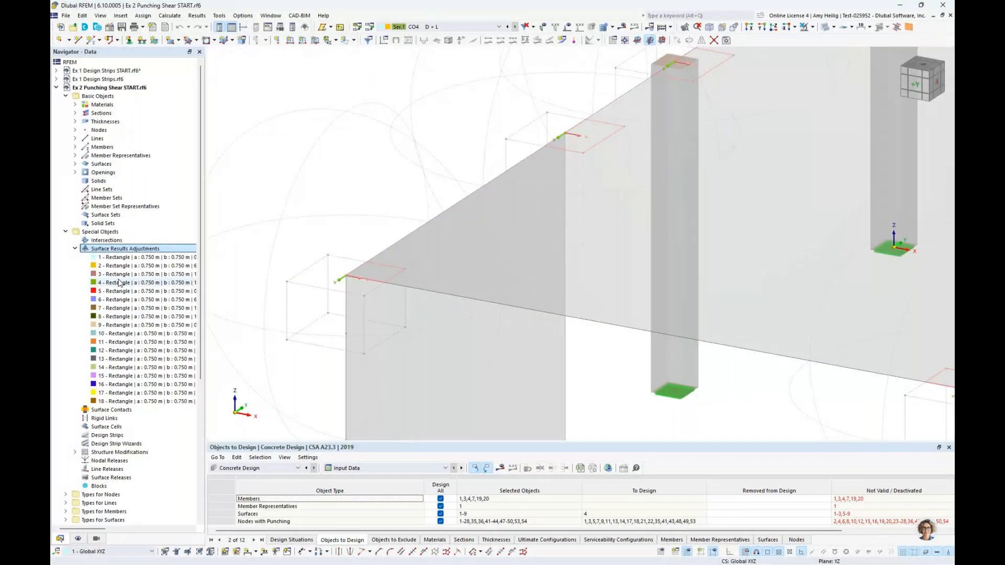
pyautogui.doubleClick(120, 282)
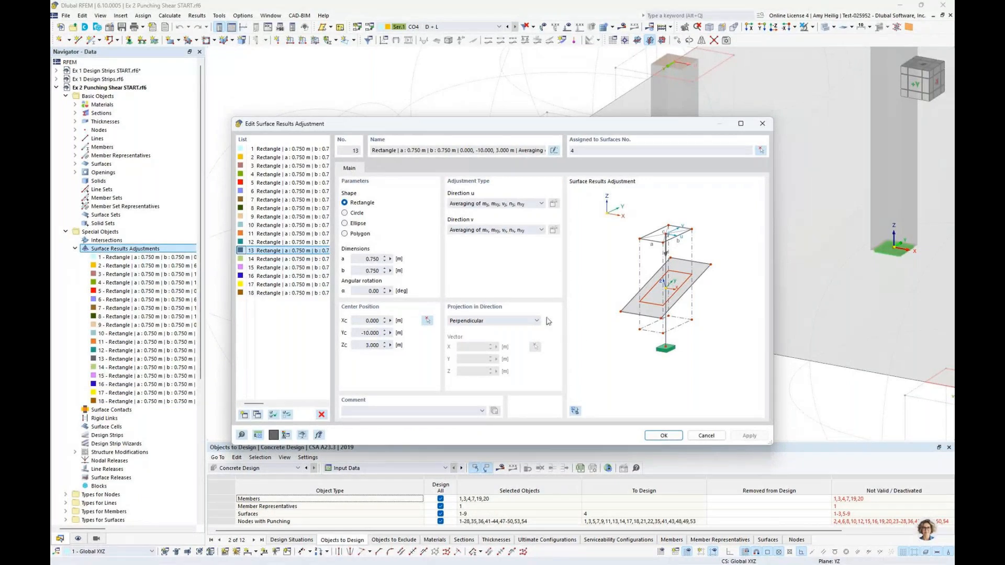
pyautogui.click(699, 436)
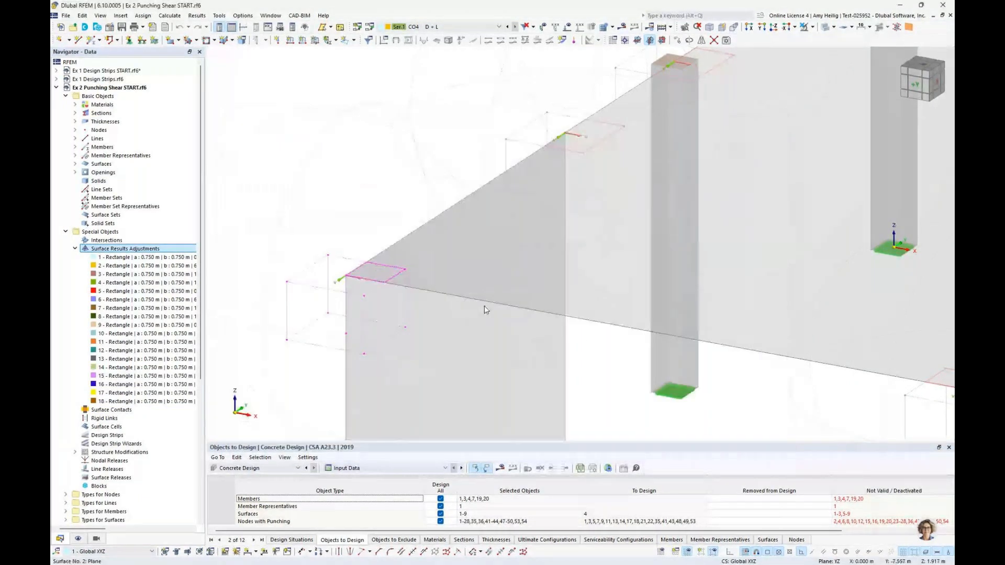
# Generate the finite element mesh for the whole model, inspect it in wireframe display, and switch to the solid display.
pyautogui.scroll(-6, 536, 191)
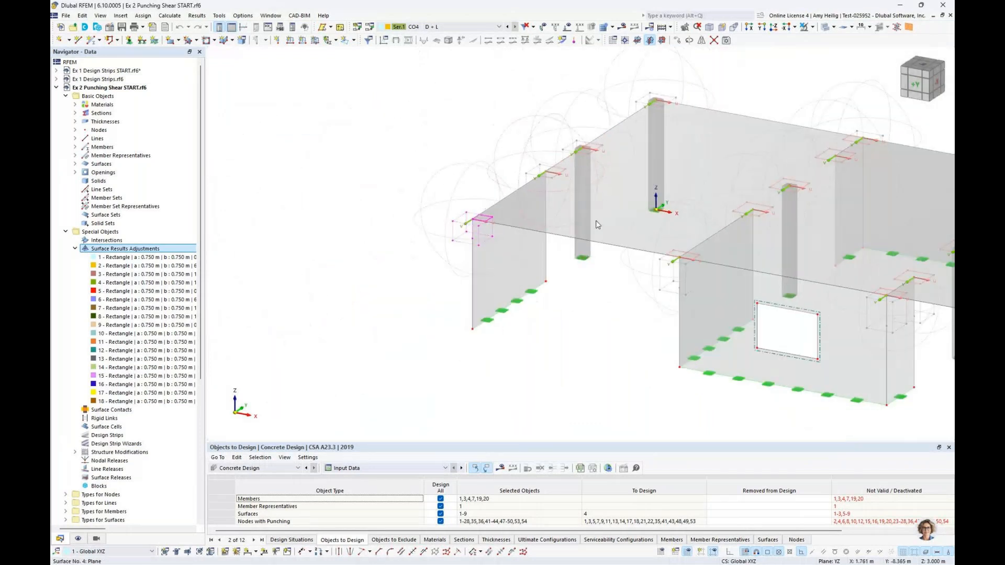
pyautogui.moveTo(595, 224); pyautogui.dragTo(497, 254, button='middle')
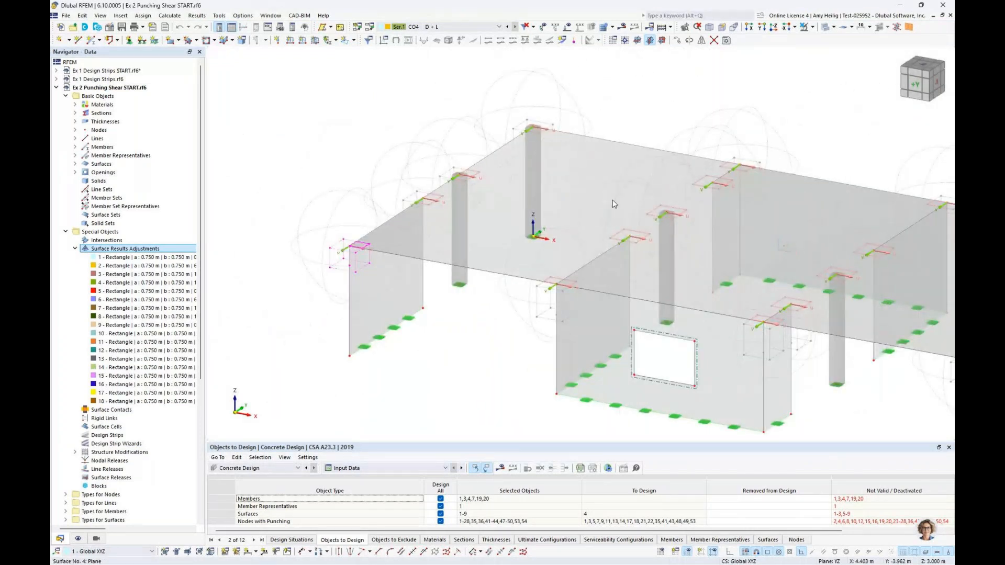
pyautogui.click(74, 249)
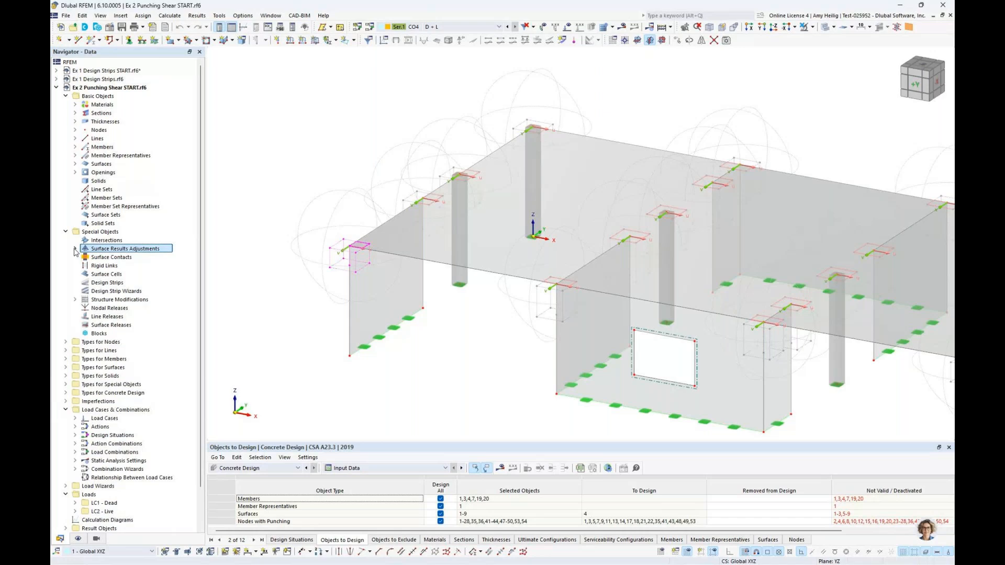
pyautogui.click(170, 16)
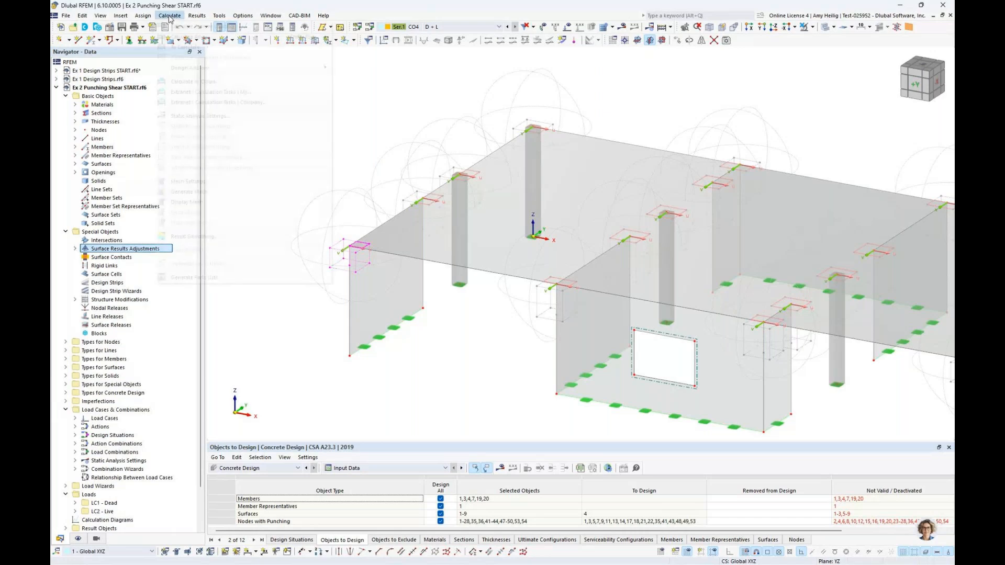
pyautogui.click(179, 193)
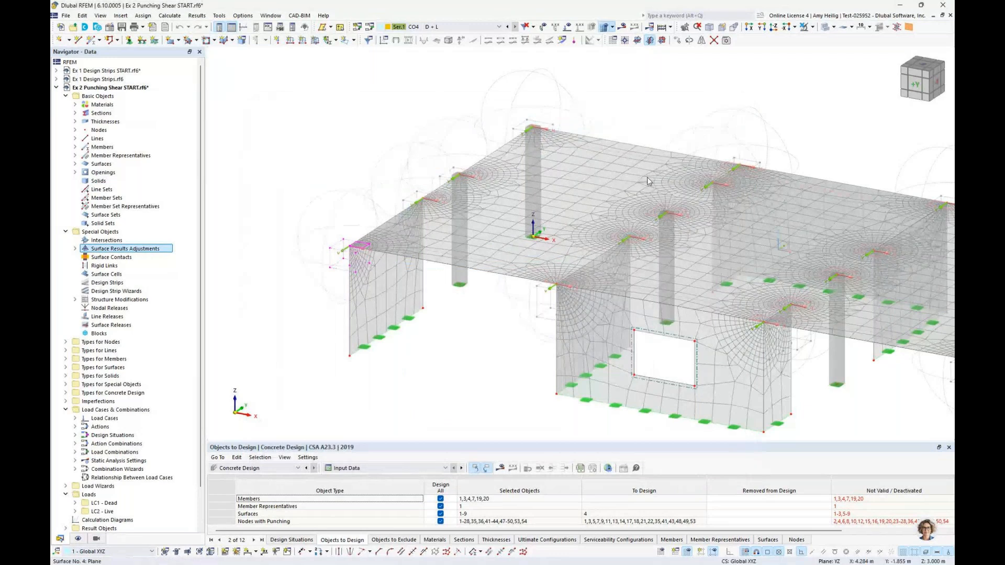
pyautogui.scroll(-2, 647, 177)
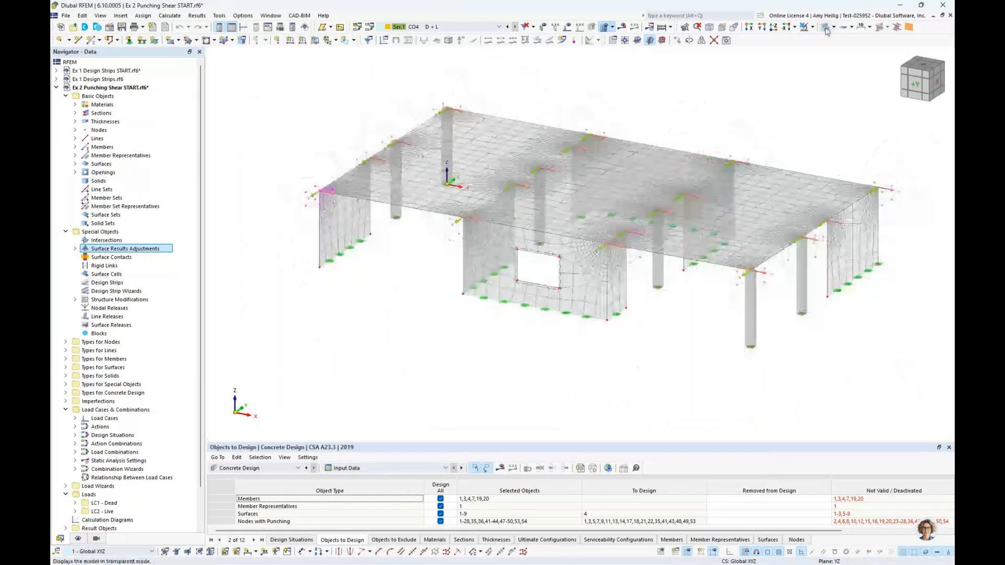
pyautogui.click(825, 28)
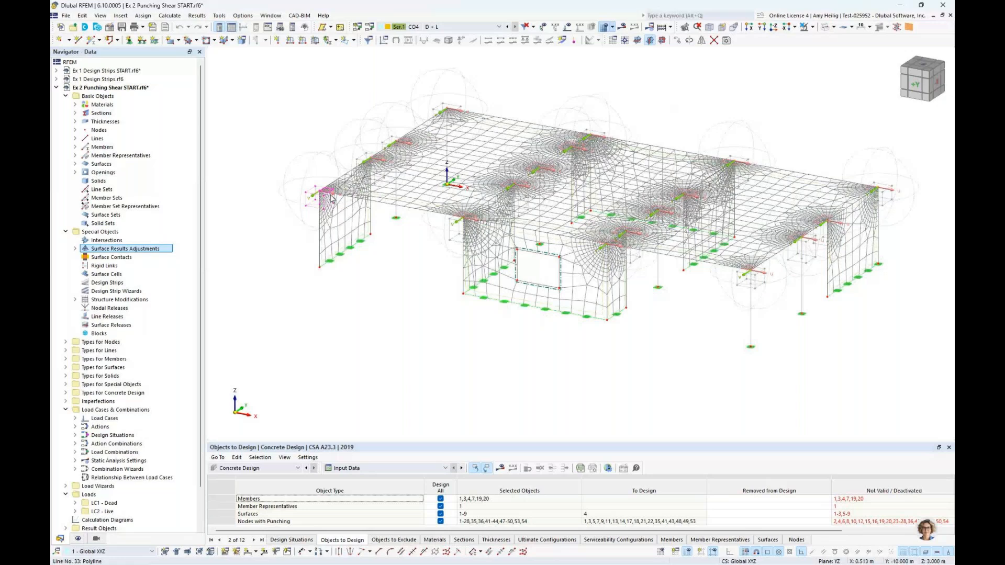
pyautogui.click(824, 28)
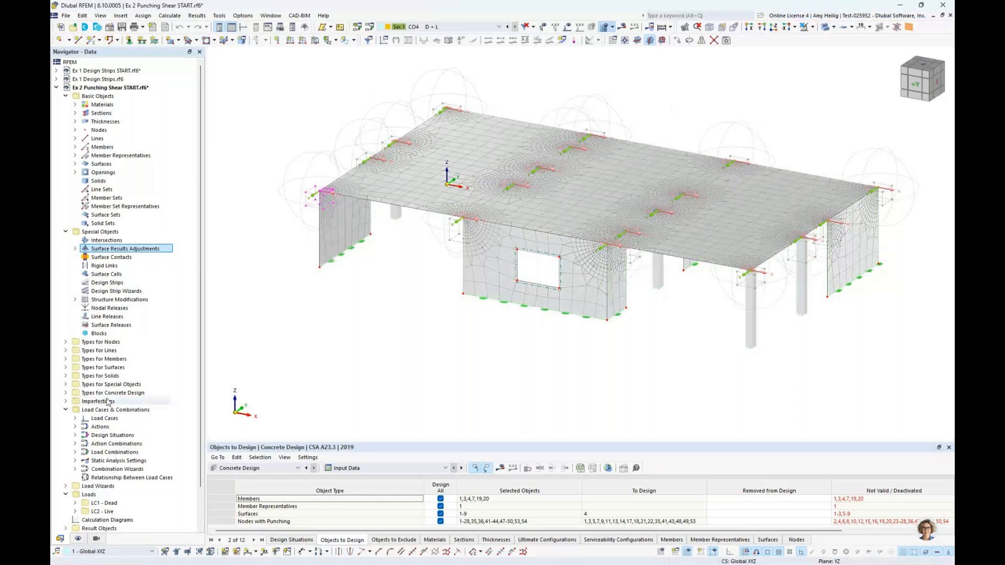
# Hide the nodal mesh refinements, the result objects and the mesh from the model display.
pyautogui.click(77, 539)
pyautogui.click(66, 190)
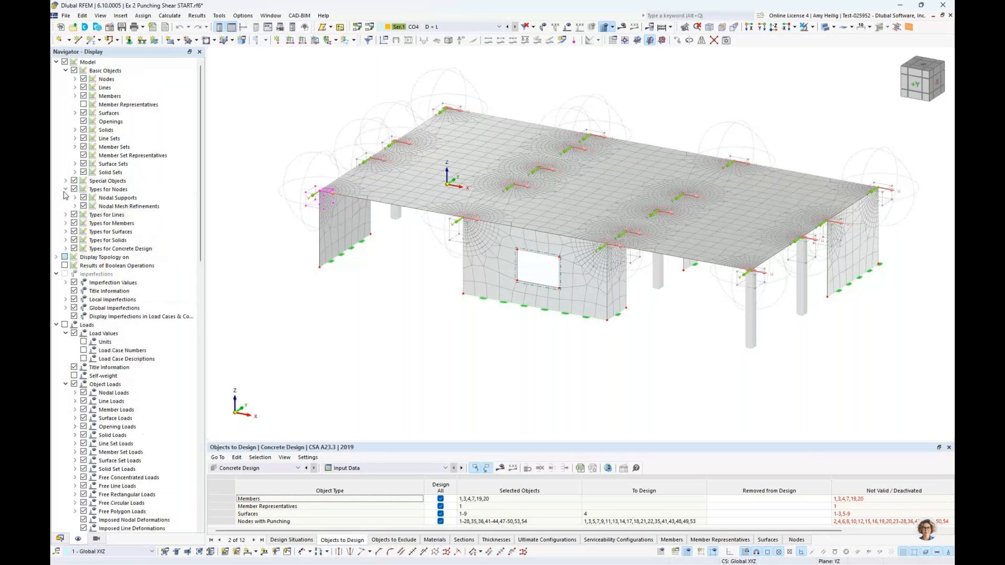
pyautogui.click(84, 206)
pyautogui.scroll(-5, 90, 308)
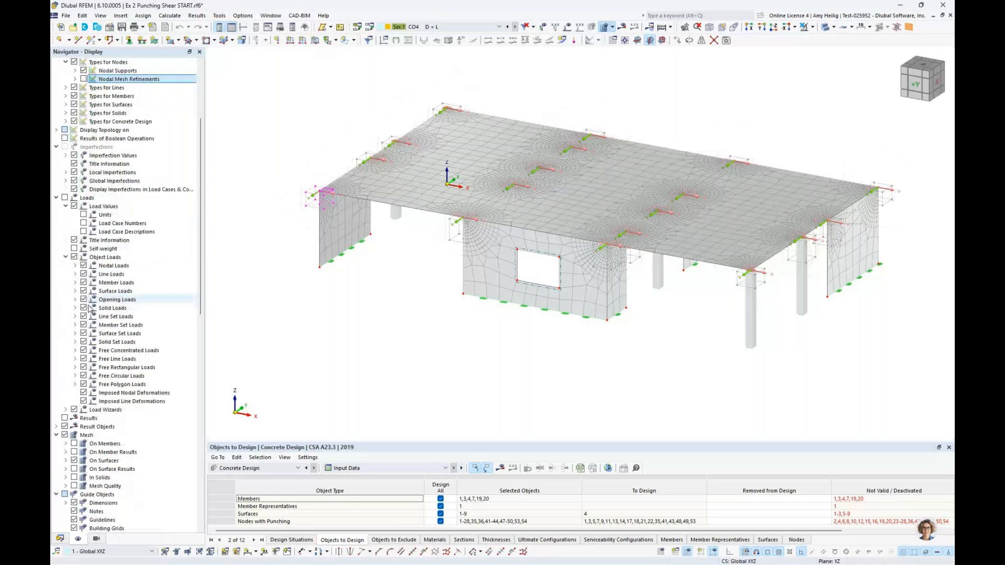
pyautogui.click(65, 426)
pyautogui.scroll(-4, 103, 352)
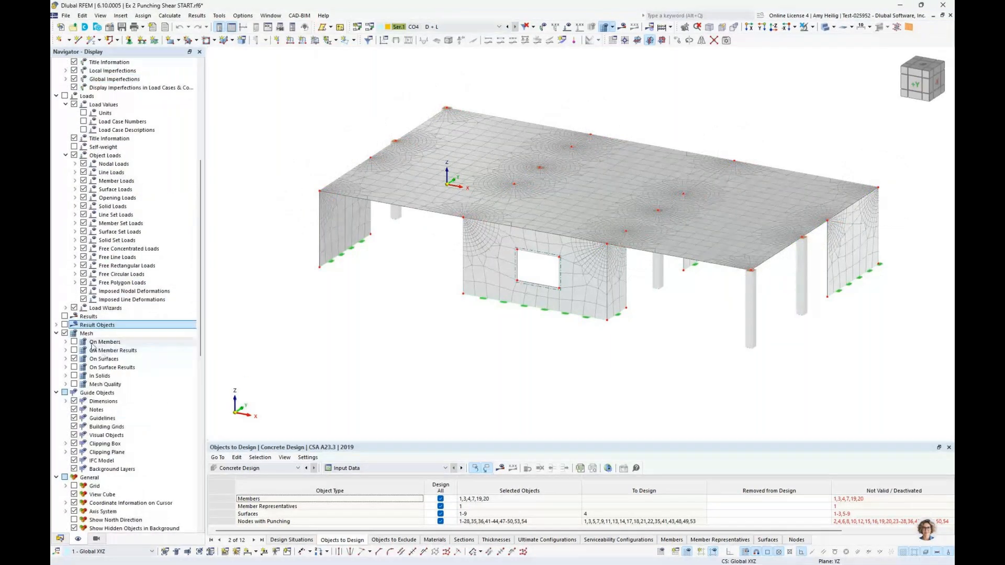
pyautogui.click(64, 333)
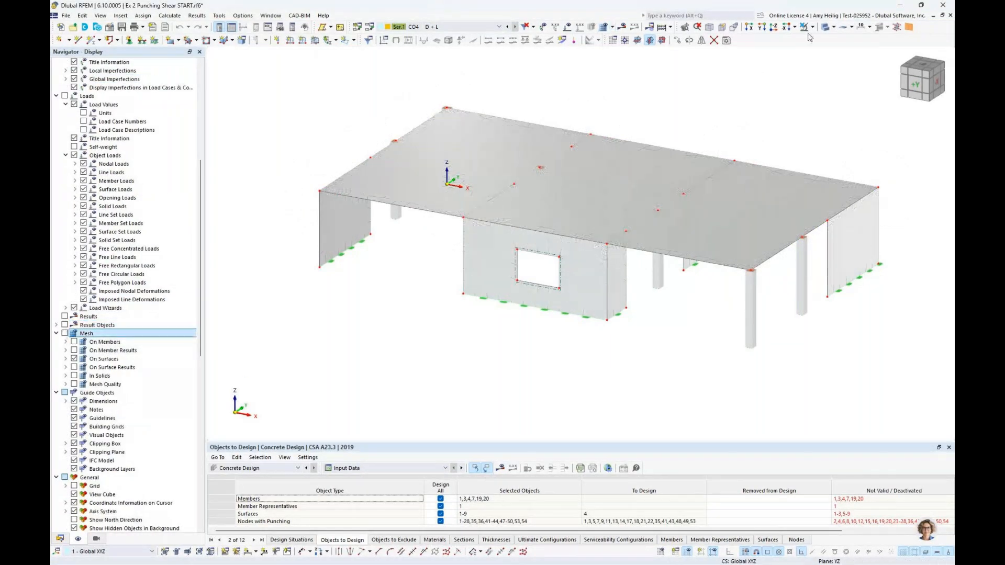
# Display the model in transparent mode and make LC1 Dead the current load case.
pyautogui.click(804, 26)
pyautogui.moveTo(645, 144); pyautogui.dragTo(602, 146, button='middle')
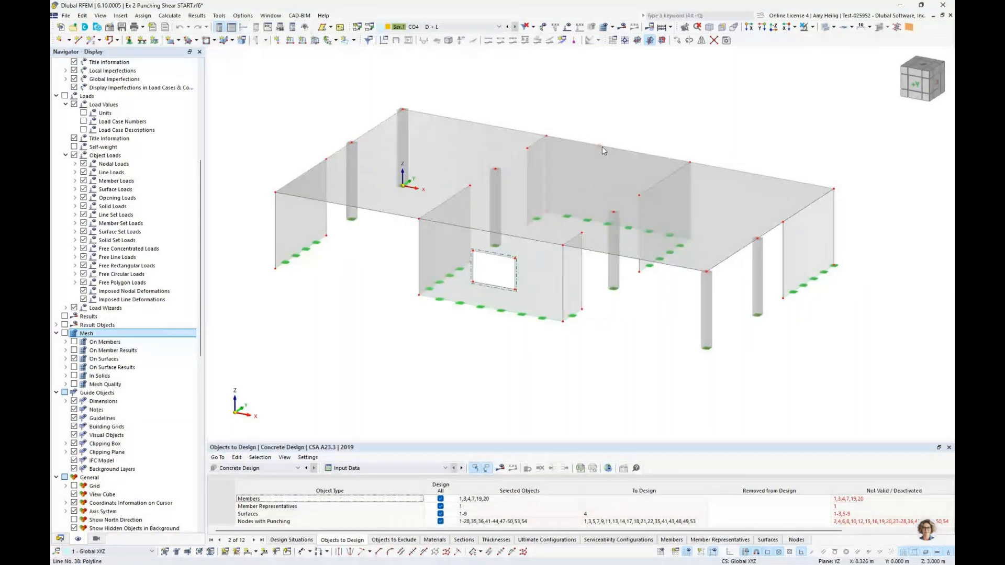
pyautogui.click(60, 539)
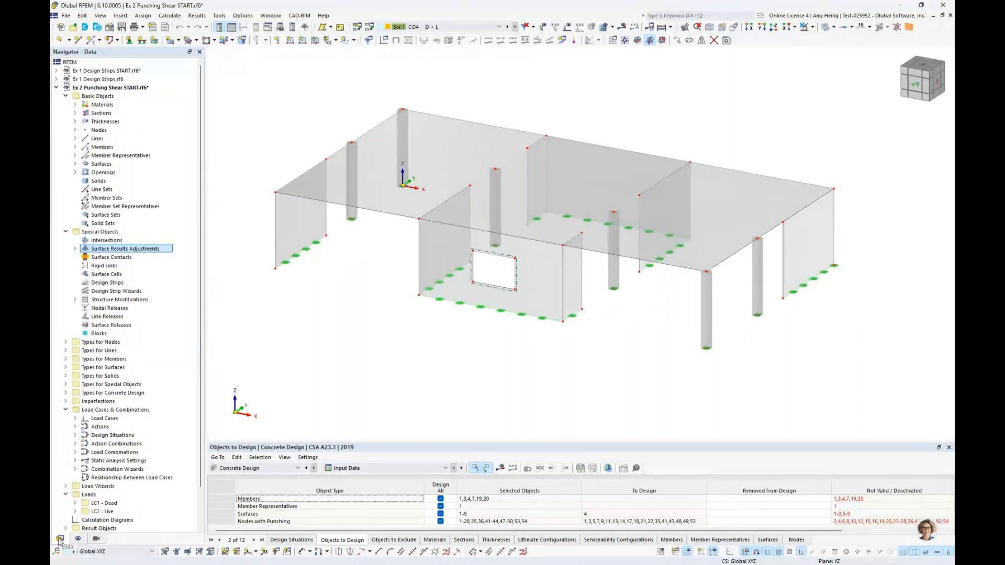
pyautogui.moveTo(420, 279); pyautogui.dragTo(400, 322, button='middle')
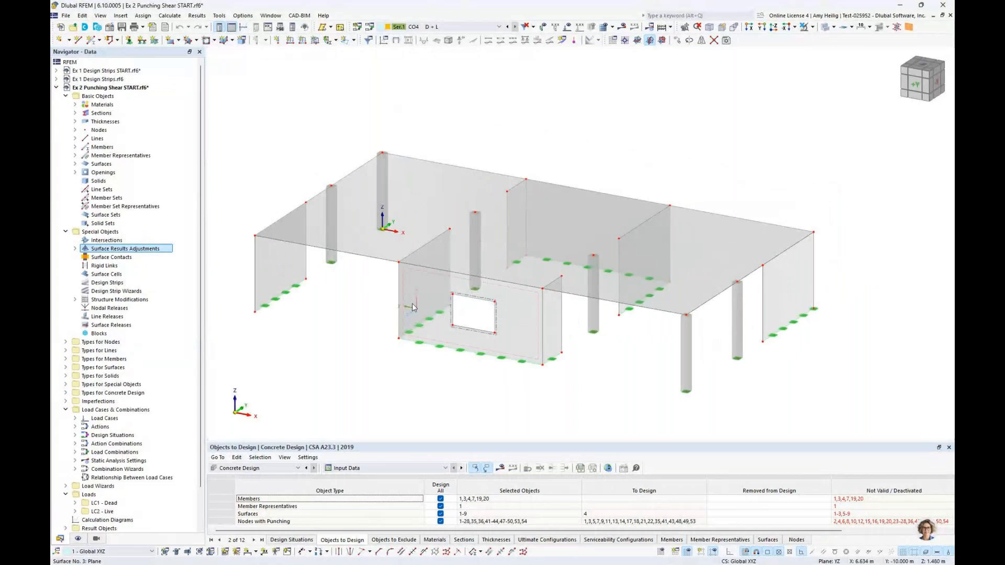
pyautogui.click(466, 28)
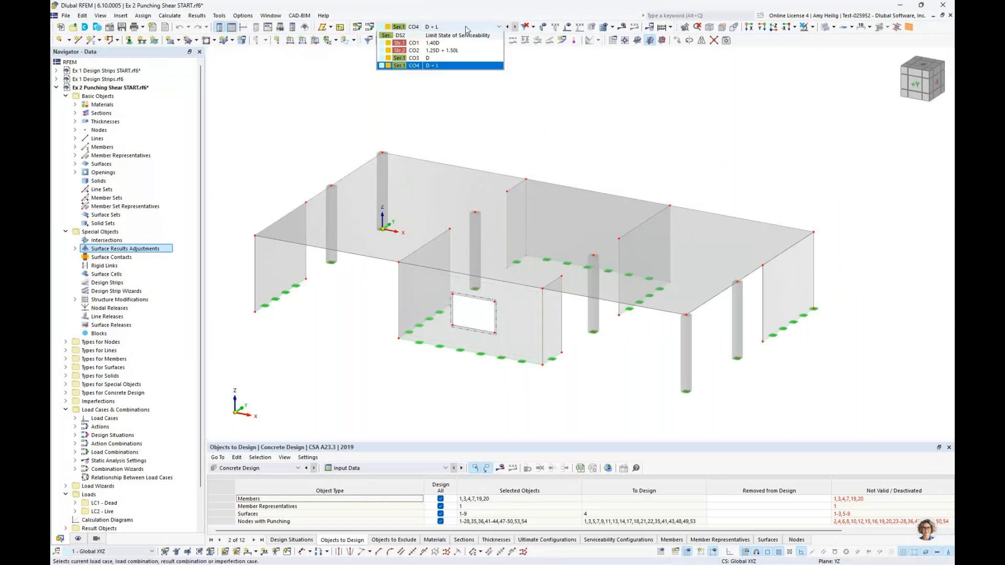
pyautogui.click(467, 36)
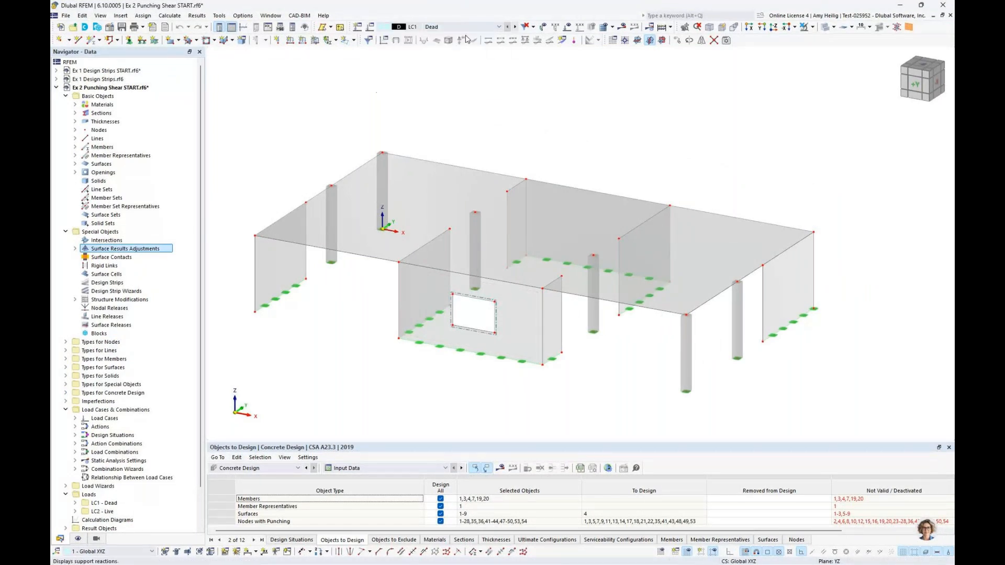
# Show the loads of the Dead and Live load cases, hide them, and review the list of load combinations.
pyautogui.click(568, 27)
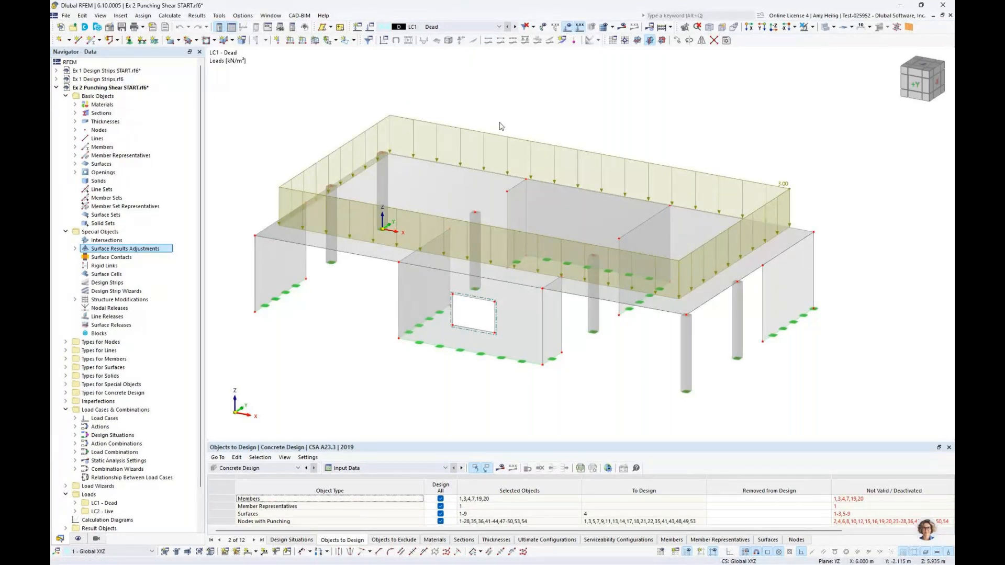
pyautogui.click(515, 27)
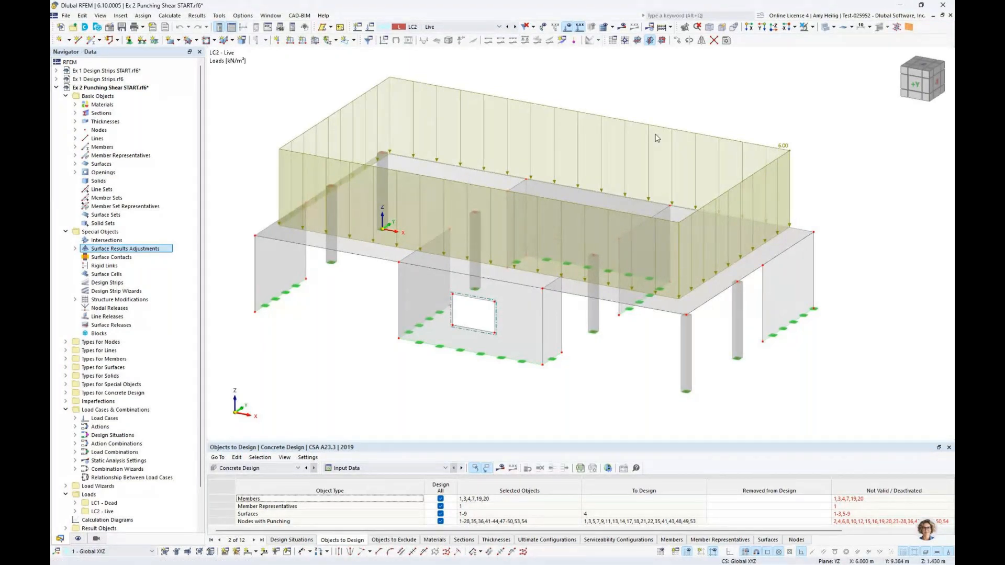
pyautogui.click(568, 27)
pyautogui.click(468, 27)
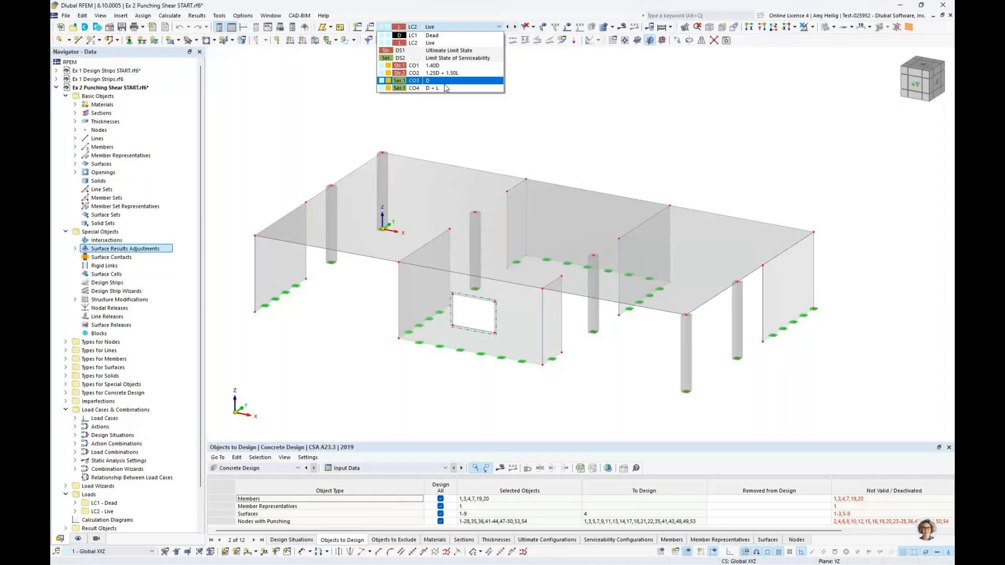
pyautogui.click(454, 138)
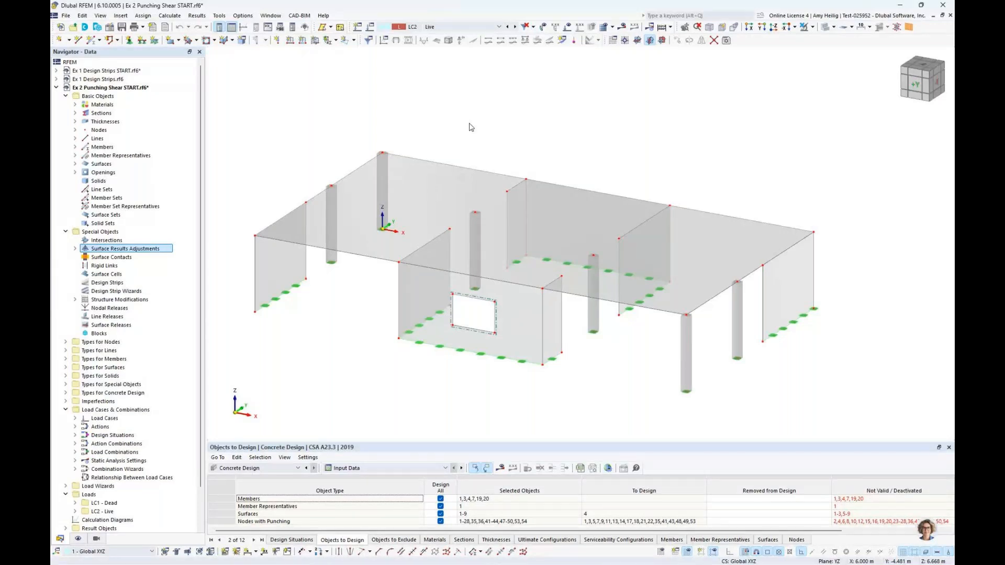
# Open the properties of the horizontal slab surface and examine its top and bottom concrete cover.
pyautogui.doubleClick(439, 188)
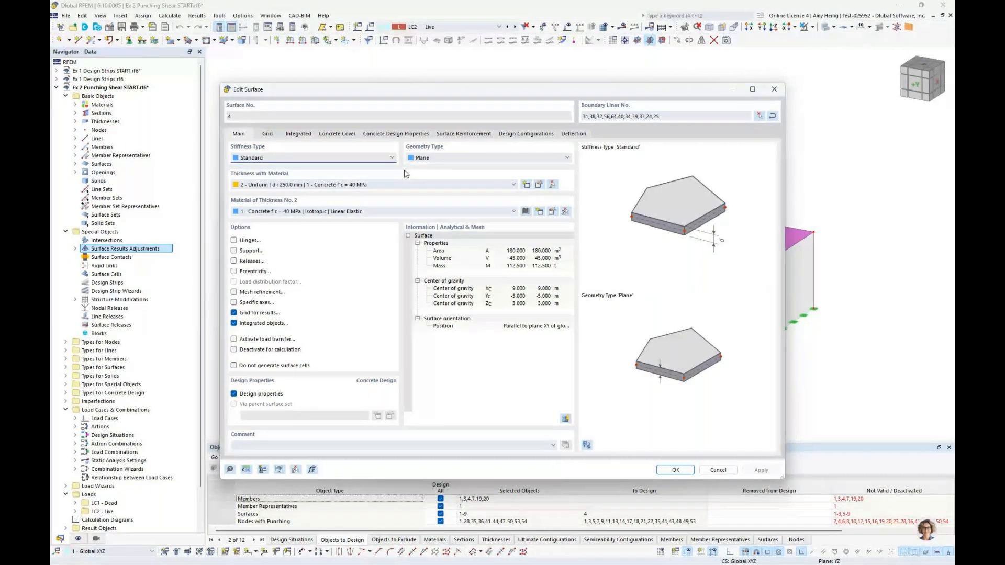
pyautogui.click(337, 134)
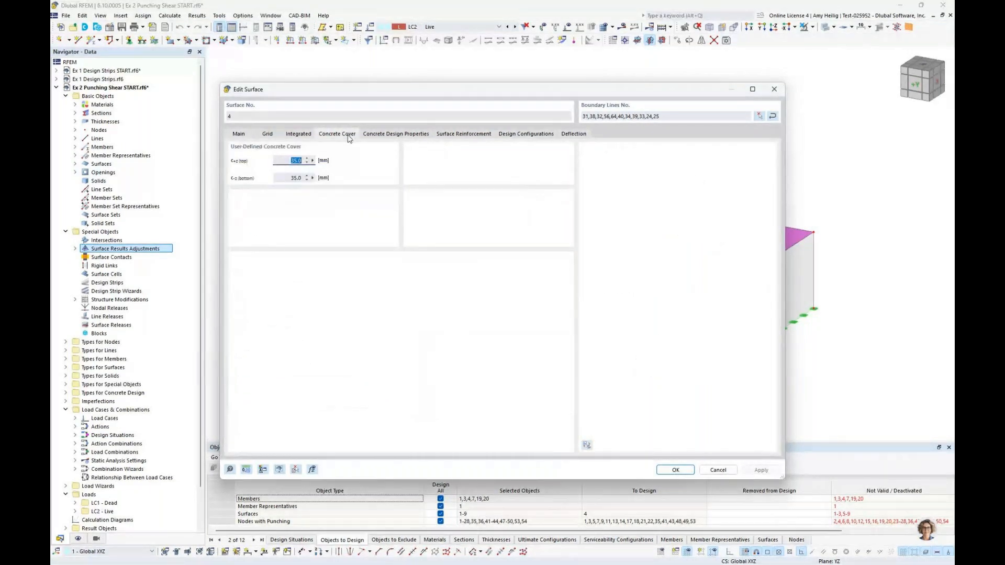
pyautogui.moveTo(391, 90); pyautogui.dragTo(440, 113)
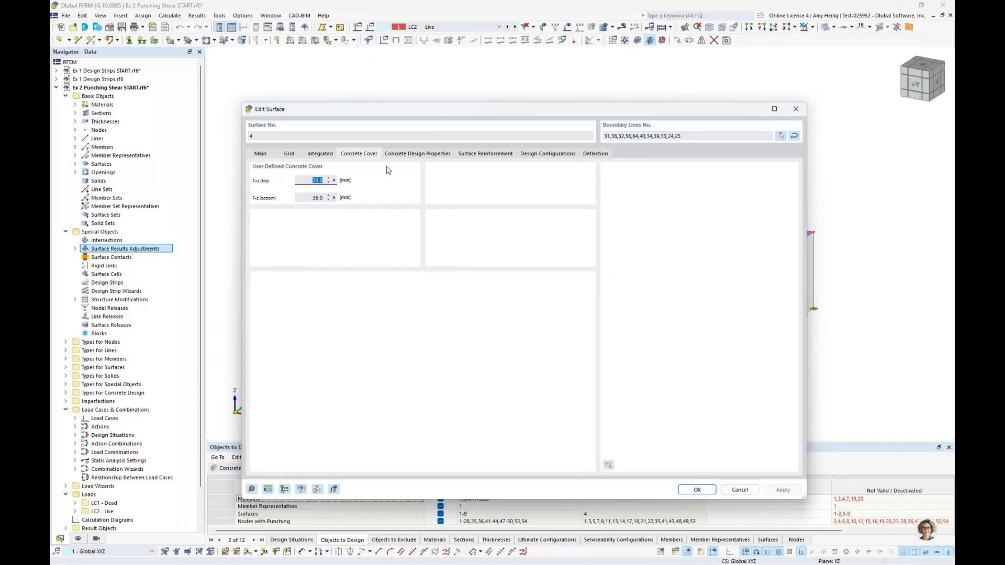
pyautogui.click(313, 180)
# Examine the slab's surface reinforcement definition and the available reinforcement types, closing both dialogs without changes.
pyautogui.click(482, 154)
pyautogui.click(591, 194)
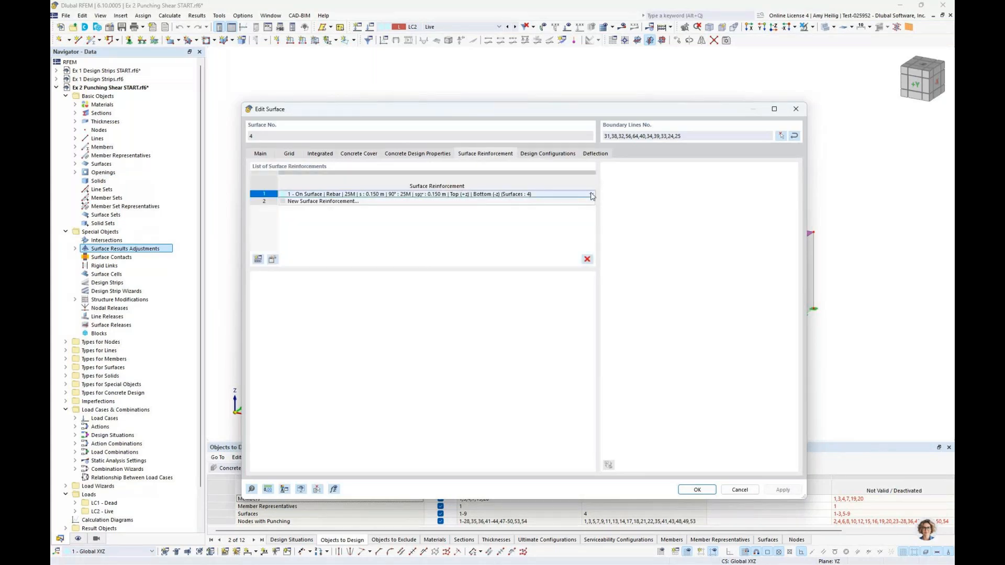
pyautogui.click(591, 194)
pyautogui.click(500, 208)
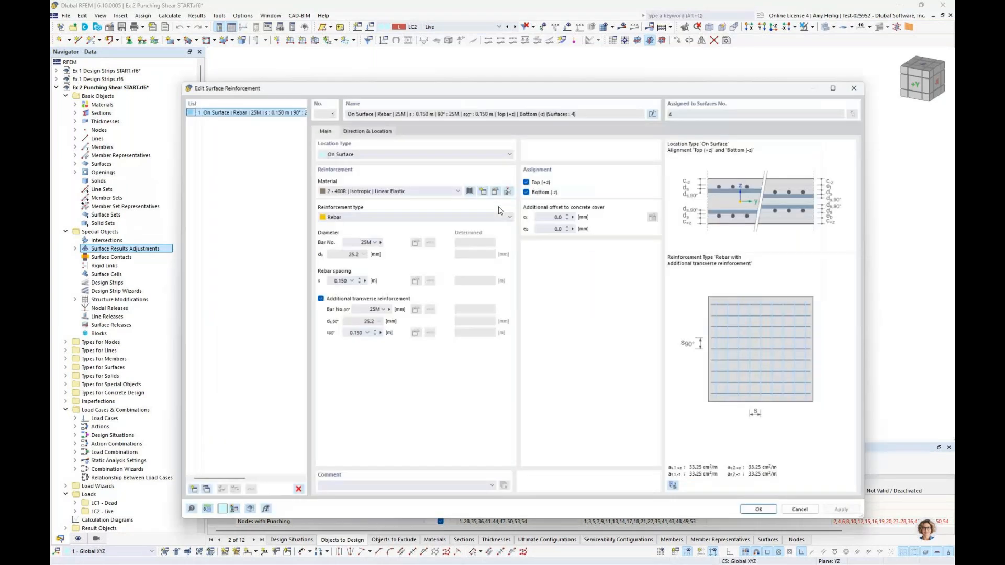
pyautogui.moveTo(531, 86); pyautogui.dragTo(504, 74)
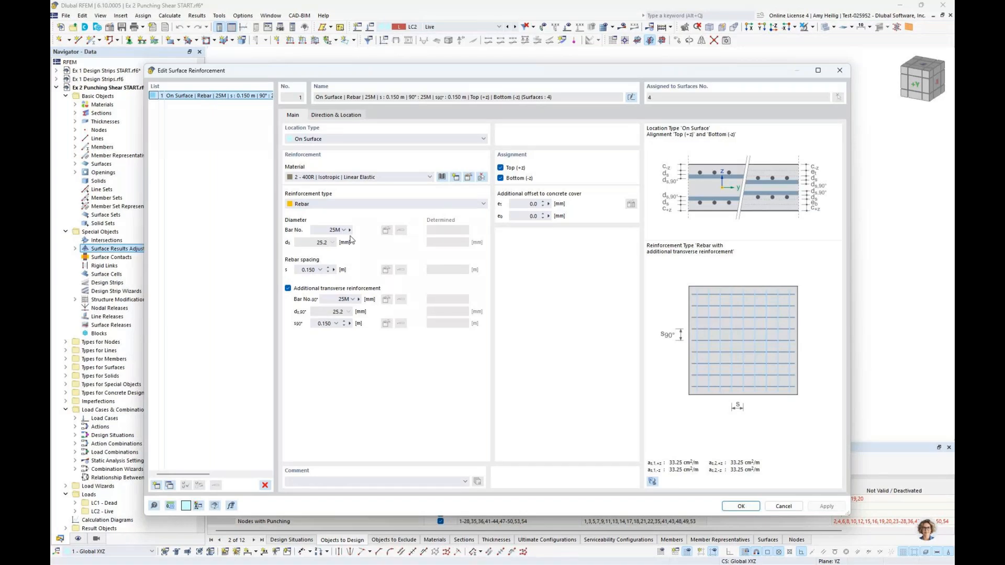
pyautogui.click(316, 272)
pyautogui.click(309, 203)
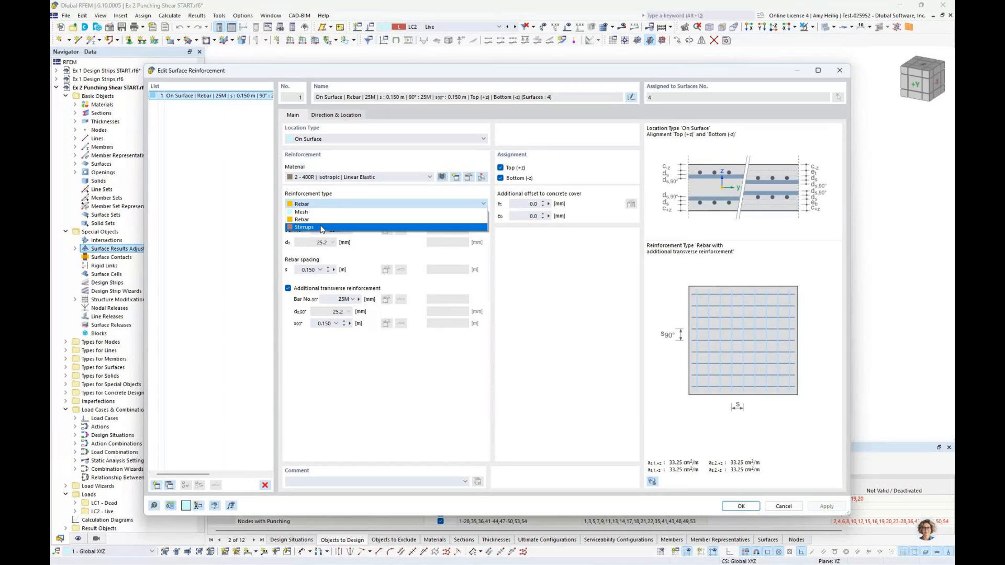
pyautogui.click(557, 309)
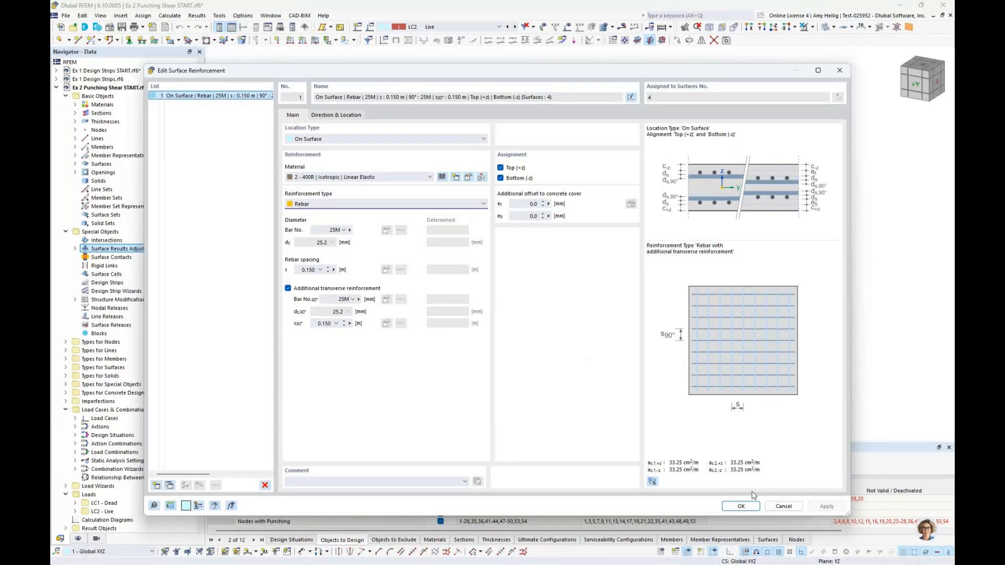
pyautogui.click(779, 506)
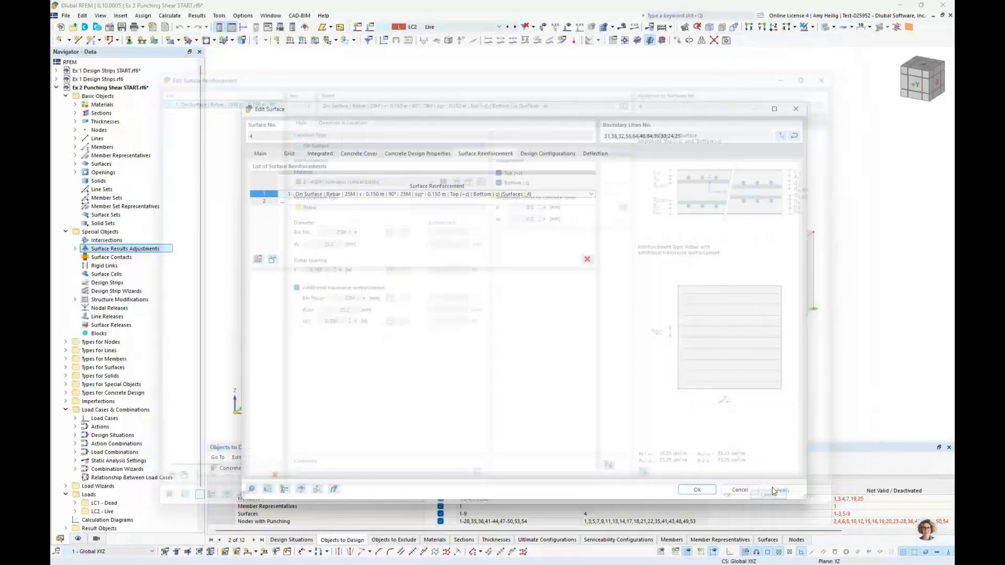
pyautogui.click(745, 490)
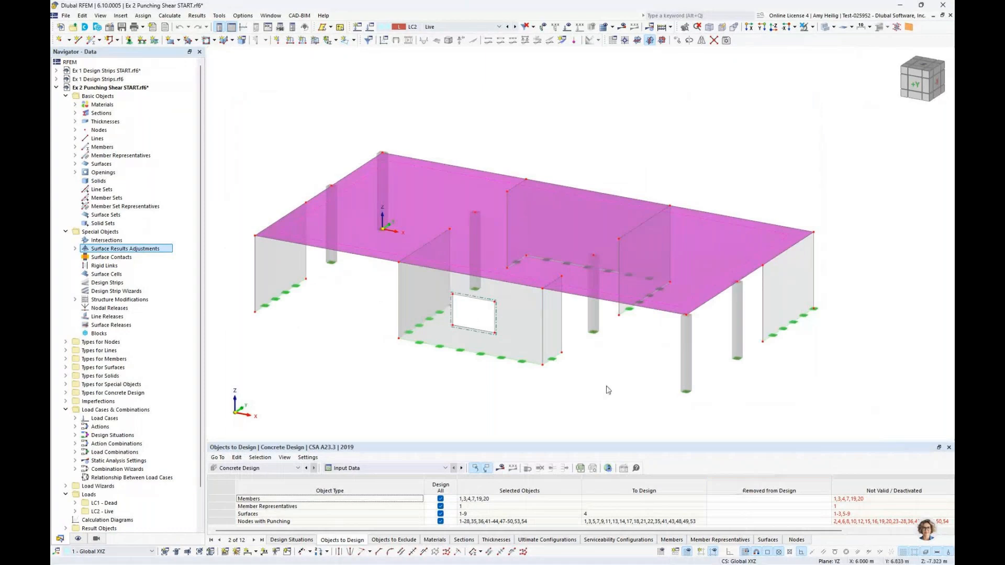
# Select all nodes at slab level and open their properties together to check that punching design is active.
pyautogui.click(605, 356)
pyautogui.keyDown('ctrl'); pyautogui.moveTo(605, 355); pyautogui.dragTo(665, 336, button='middle'); pyautogui.keyUp('ctrl')
pyautogui.moveTo(265, 225); pyautogui.dragTo(802, 262)
pyautogui.keyDown('ctrl'); pyautogui.moveTo(802, 261); pyautogui.dragTo(727, 188, button='middle'); pyautogui.keyUp('ctrl')
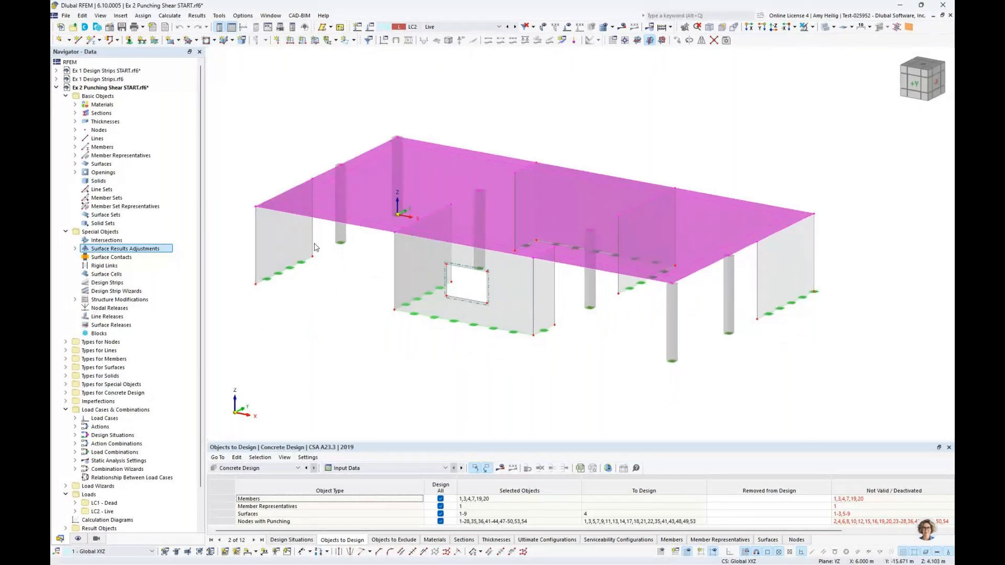
pyautogui.moveTo(257, 208)
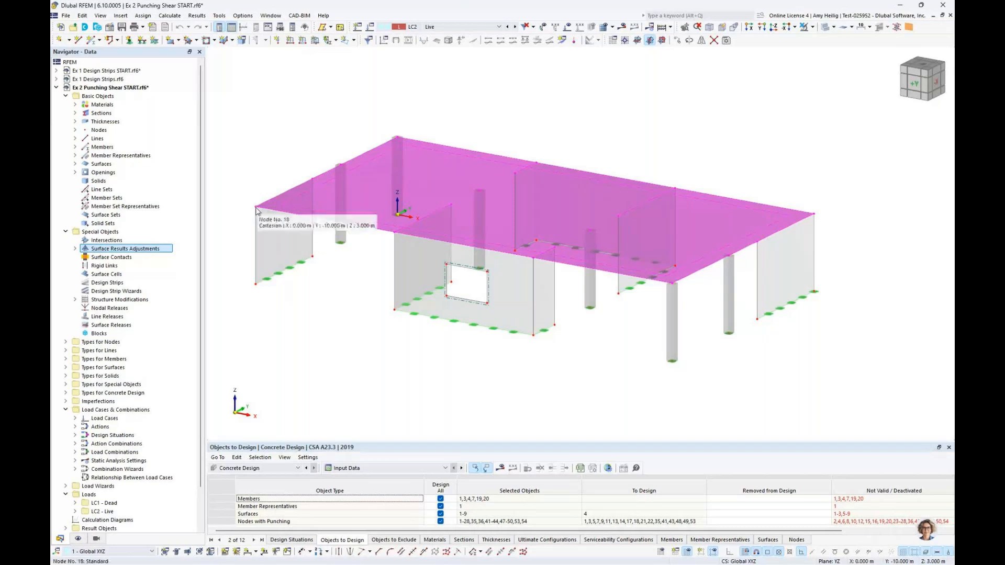
pyautogui.doubleClick(257, 208)
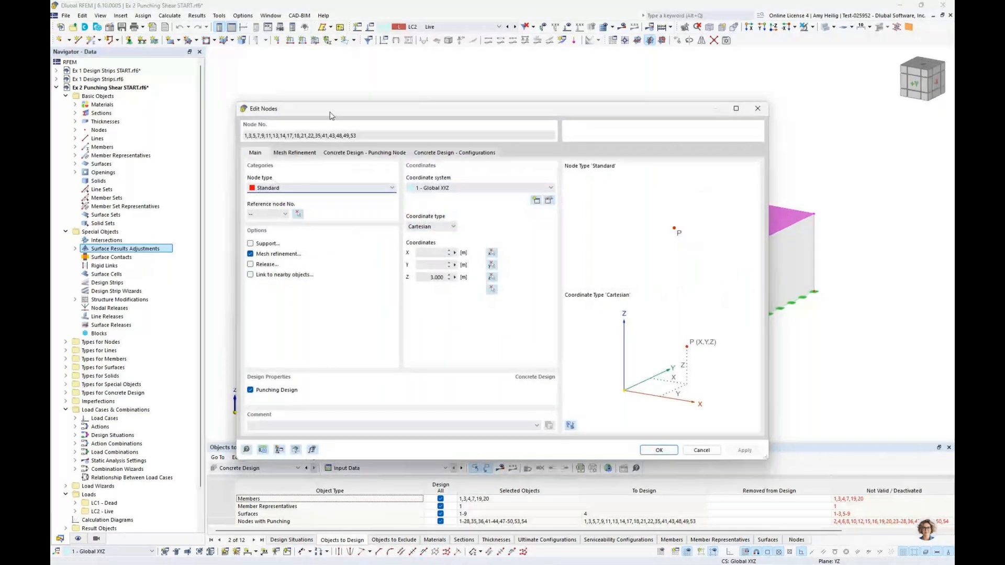
pyautogui.moveTo(331, 115); pyautogui.dragTo(351, 301)
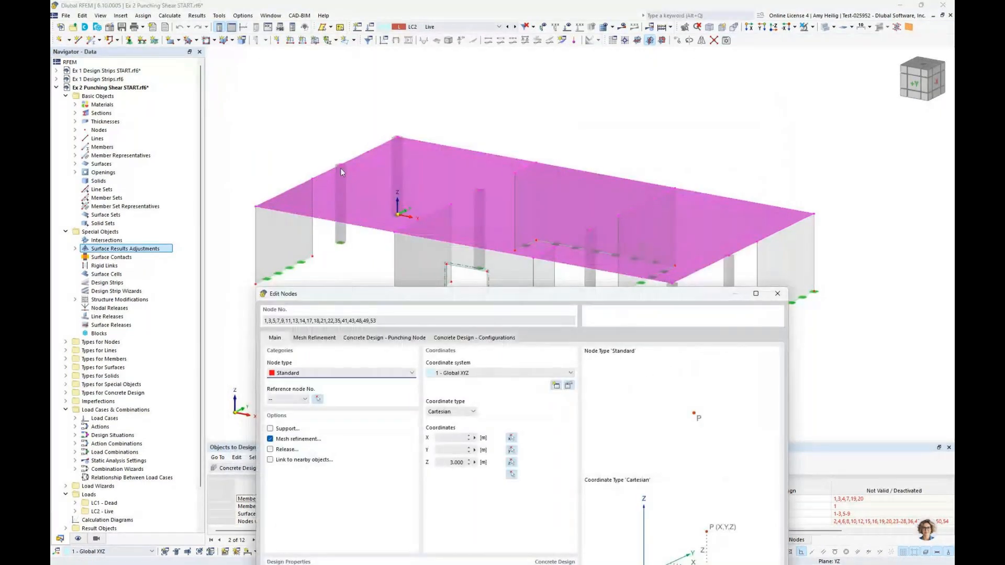
pyautogui.moveTo(422, 199); pyautogui.dragTo(460, 123)
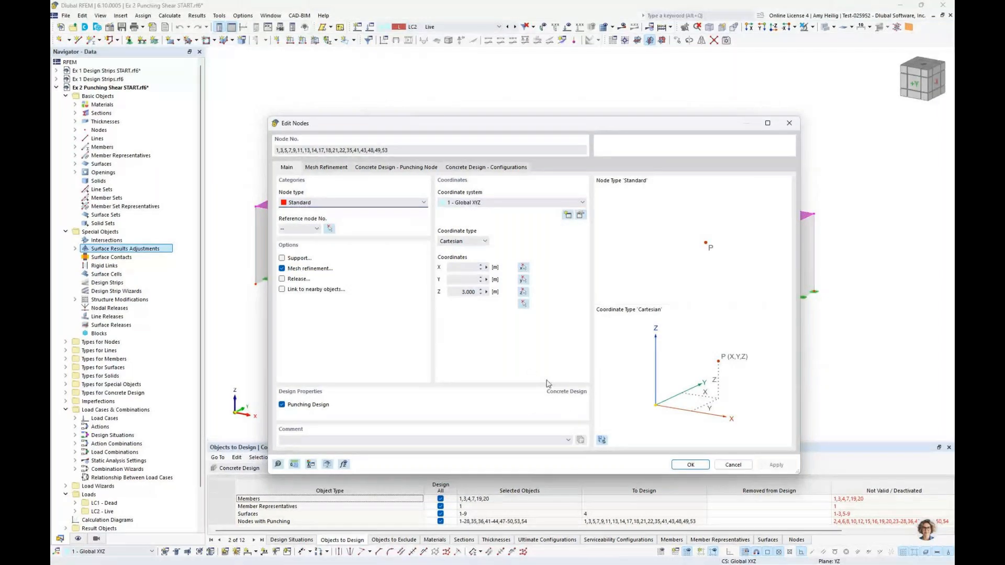
# Check the nodes' punching reinforcement assignment and open the punching settings of their Default ultimate configuration.
pyautogui.click(407, 169)
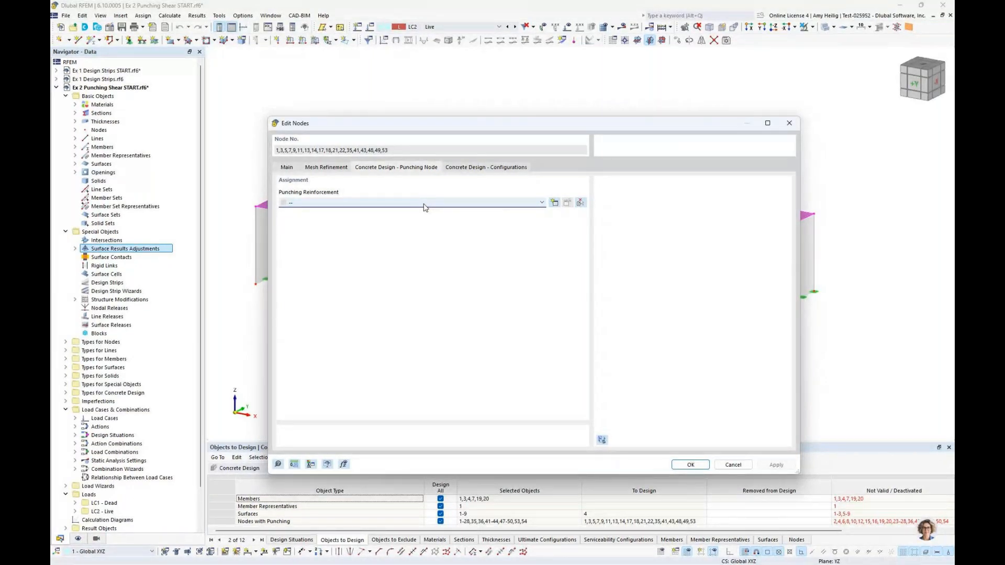
pyautogui.click(461, 168)
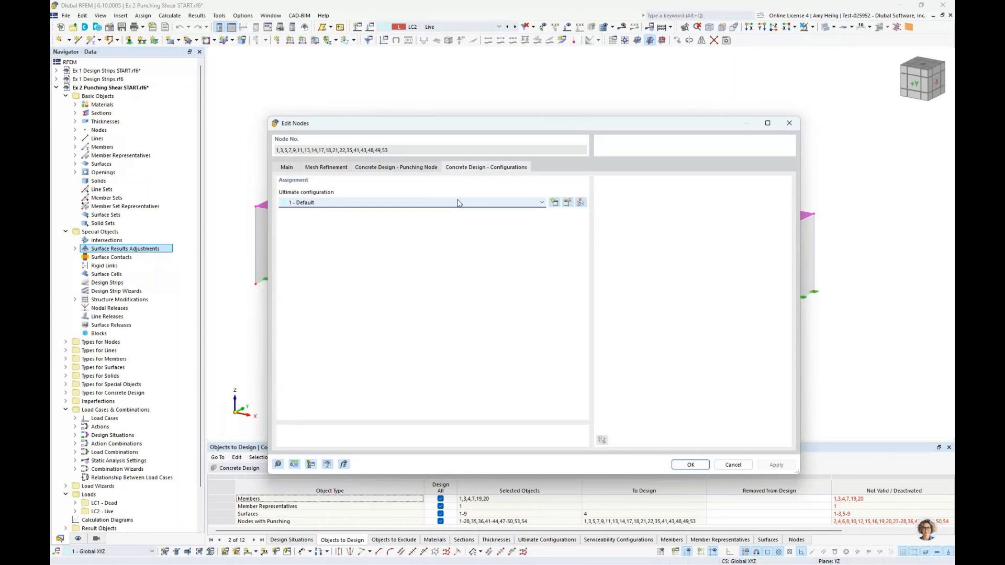
pyautogui.click(568, 203)
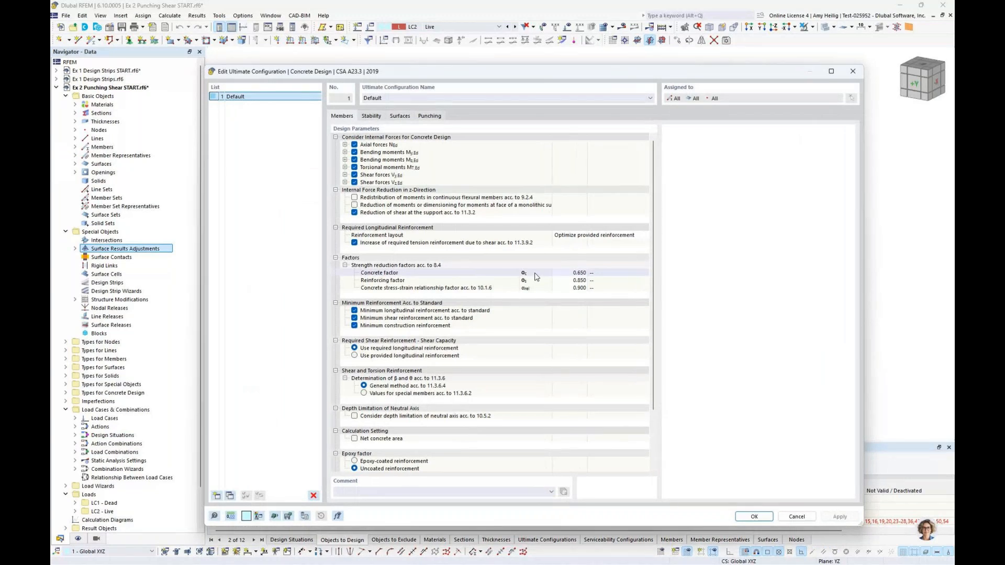
pyautogui.click(429, 115)
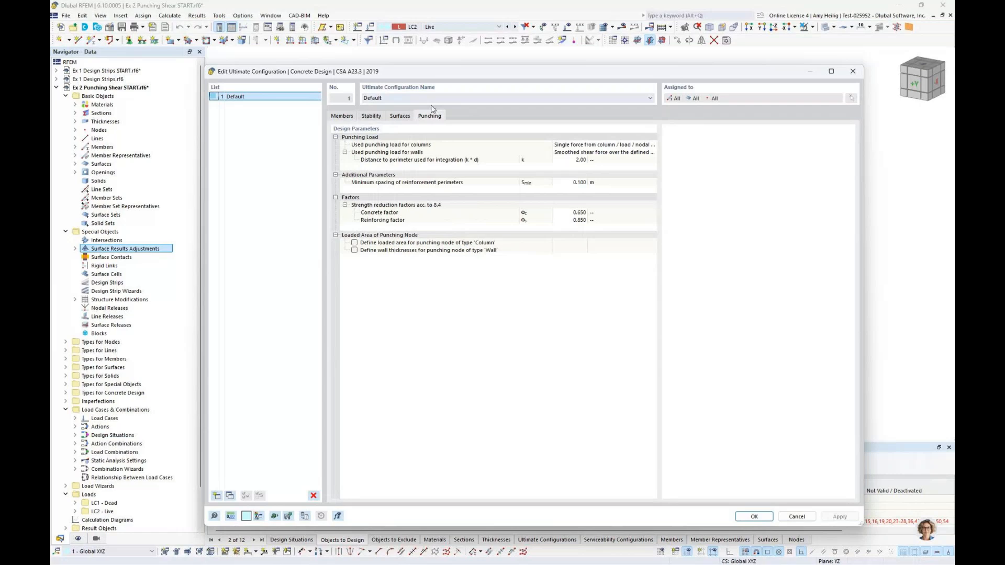
pyautogui.moveTo(463, 73); pyautogui.dragTo(415, 57)
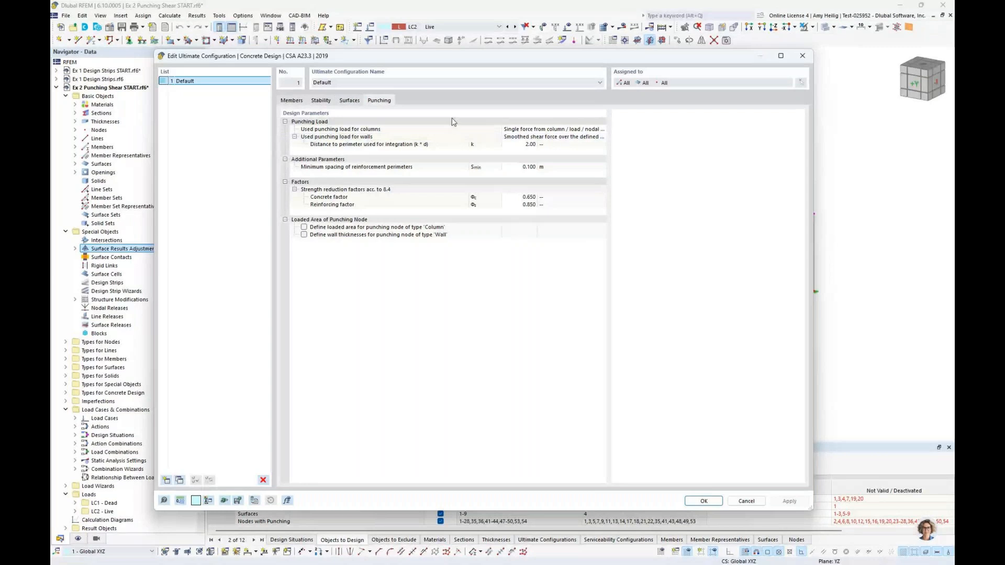
# Try smoothed shear force over the defined perimeter as the columns' punching load, and restore single force from column / load / nodal support.
pyautogui.click(546, 129)
pyautogui.click(547, 129)
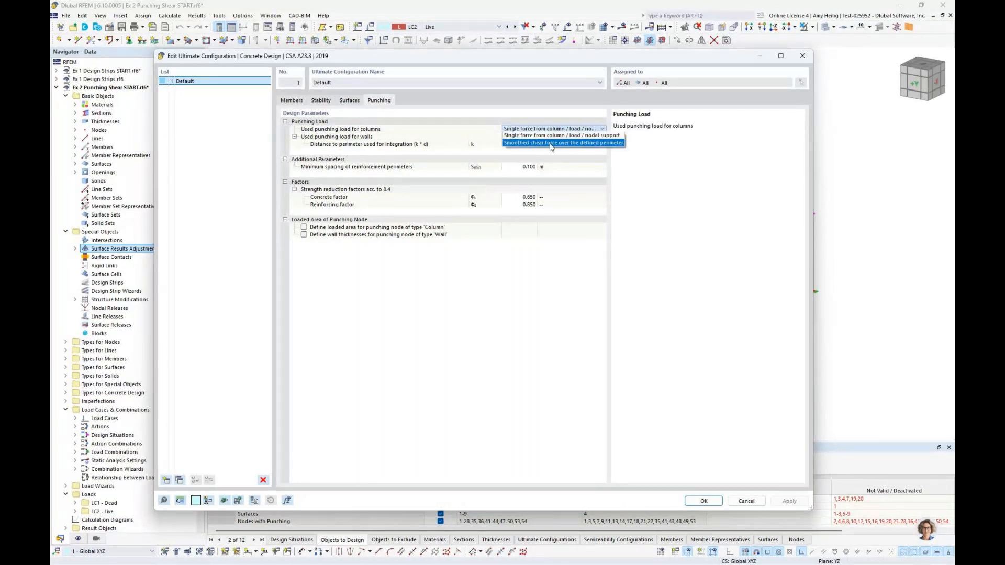
pyautogui.click(550, 144)
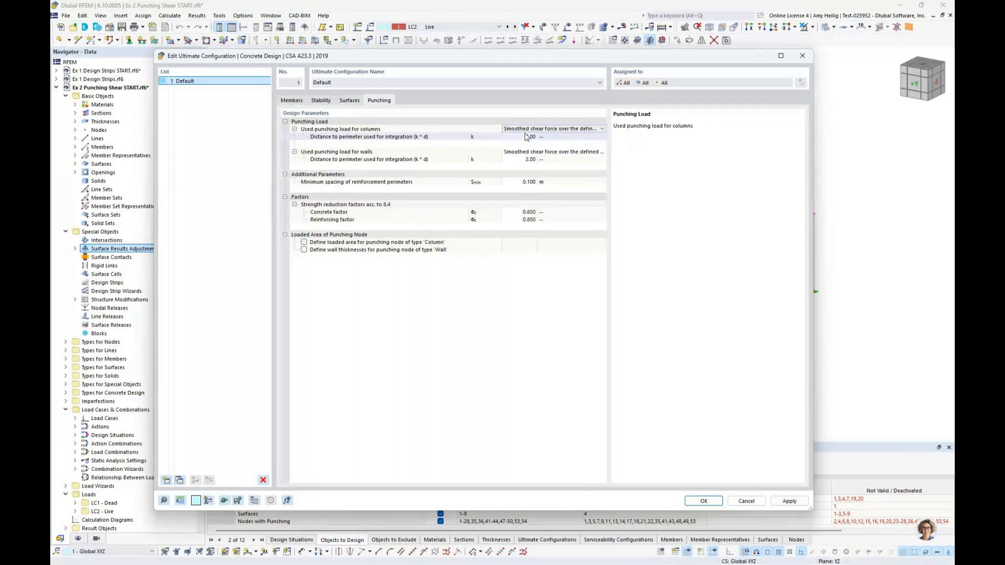
pyautogui.click(528, 129)
pyautogui.click(538, 136)
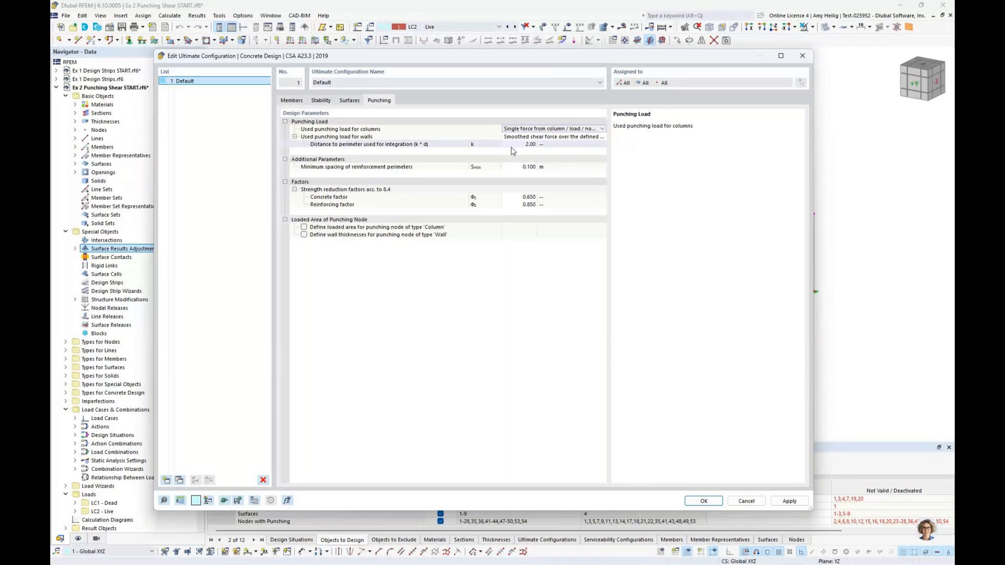
# Try the user-defined loaded area for column punching nodes and wall thicknesses for wall punching nodes, and switch both off again.
pyautogui.click(368, 229)
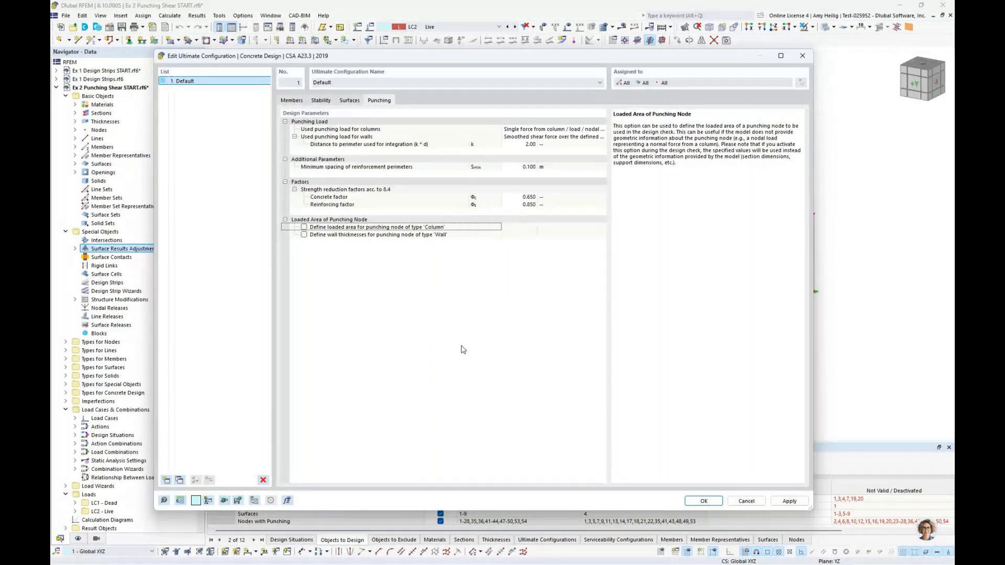
pyautogui.click(303, 227)
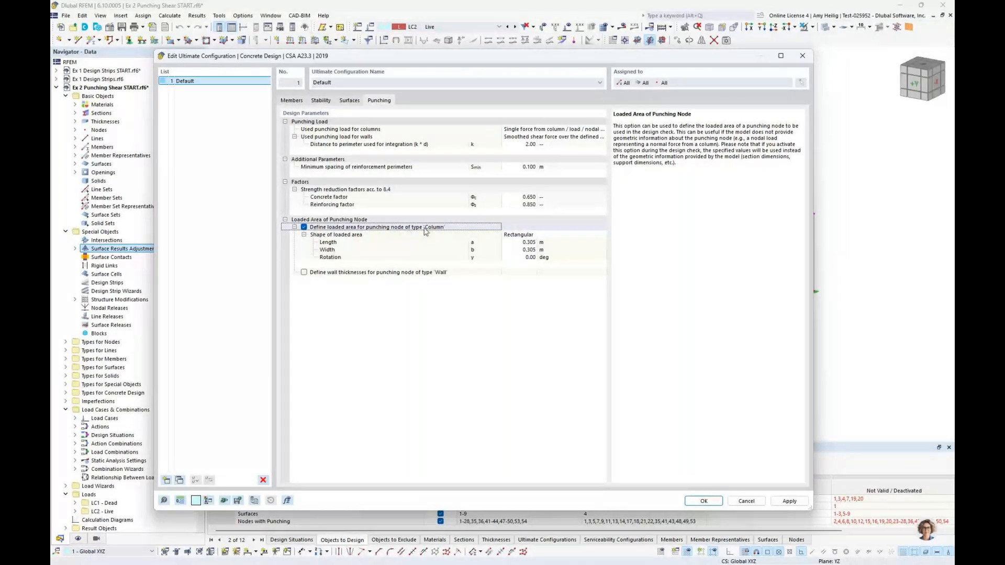
pyautogui.click(304, 273)
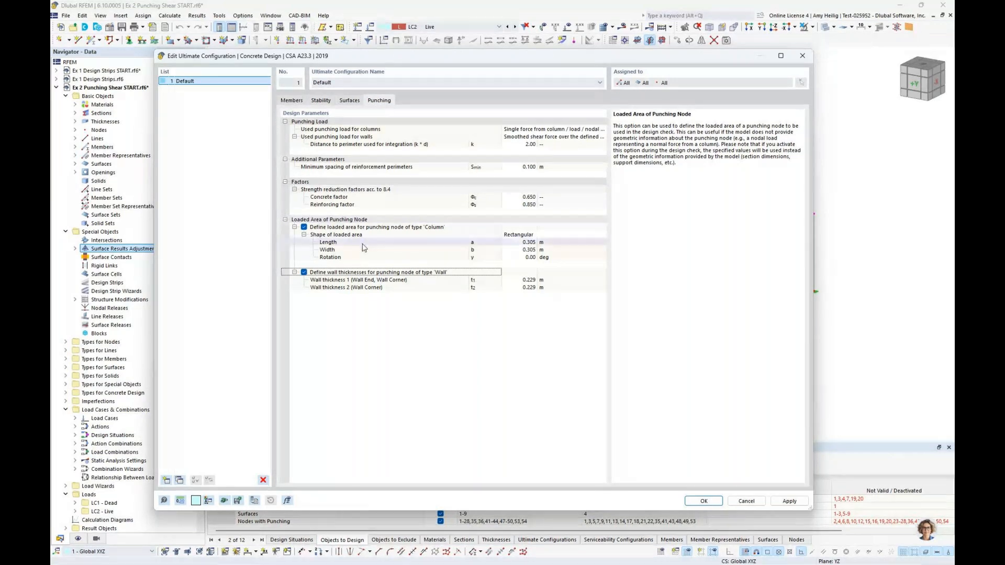
pyautogui.click(304, 227)
pyautogui.click(304, 234)
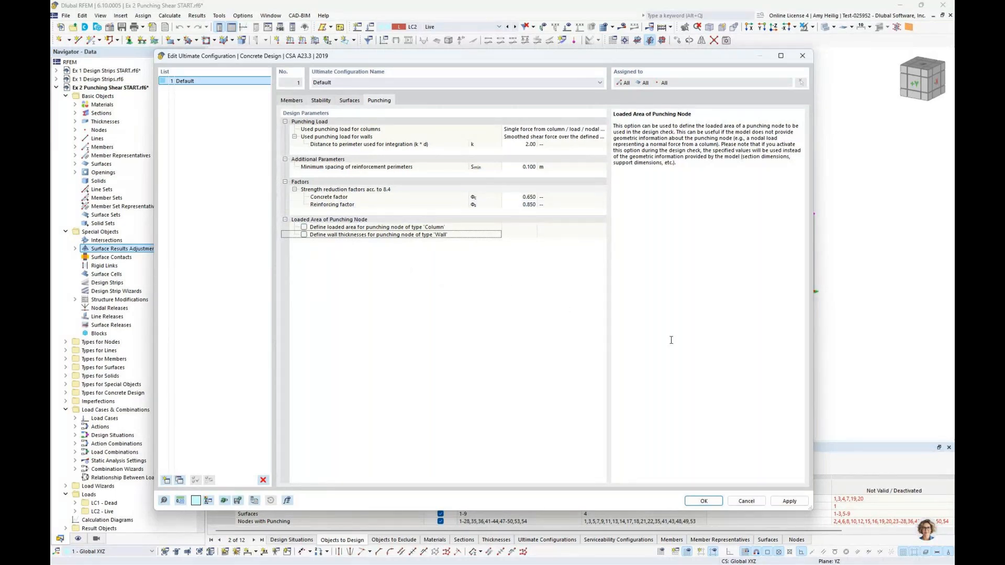
# Cancel the ultimate configuration, confirm the node properties, and show the concrete design situations in an enlarged table.
pyautogui.click(747, 502)
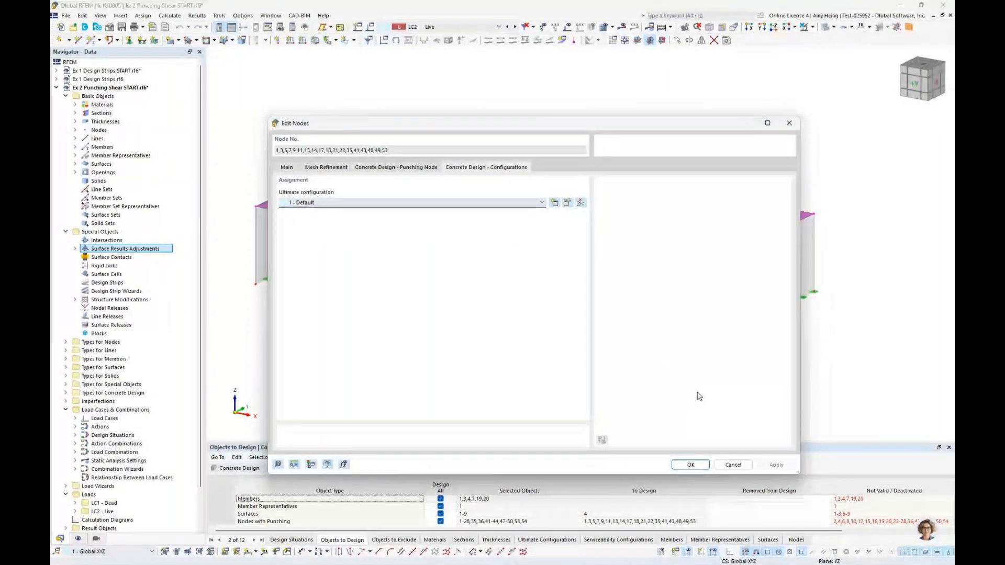
pyautogui.click(691, 465)
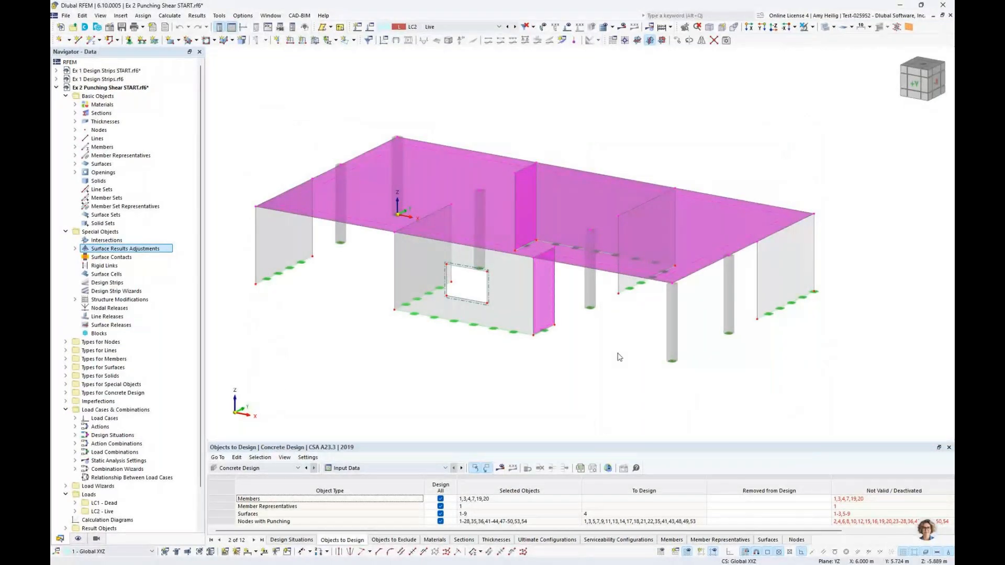
pyautogui.moveTo(573, 442); pyautogui.dragTo(572, 359)
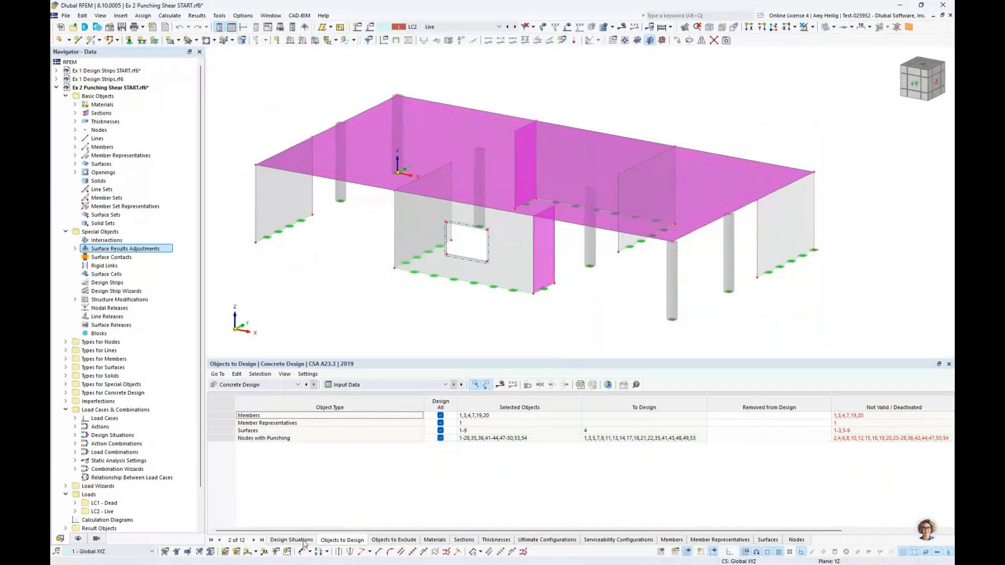
pyautogui.click(291, 539)
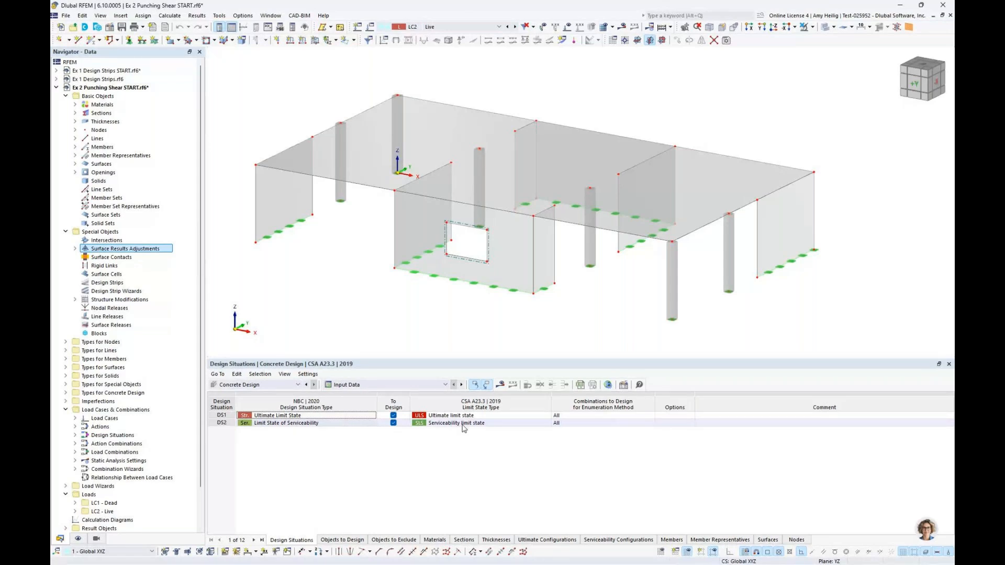
# Exclude all members, member representatives and surfaces from the objects to design, and add only slab surface 4 back to the design.
pyautogui.click(348, 539)
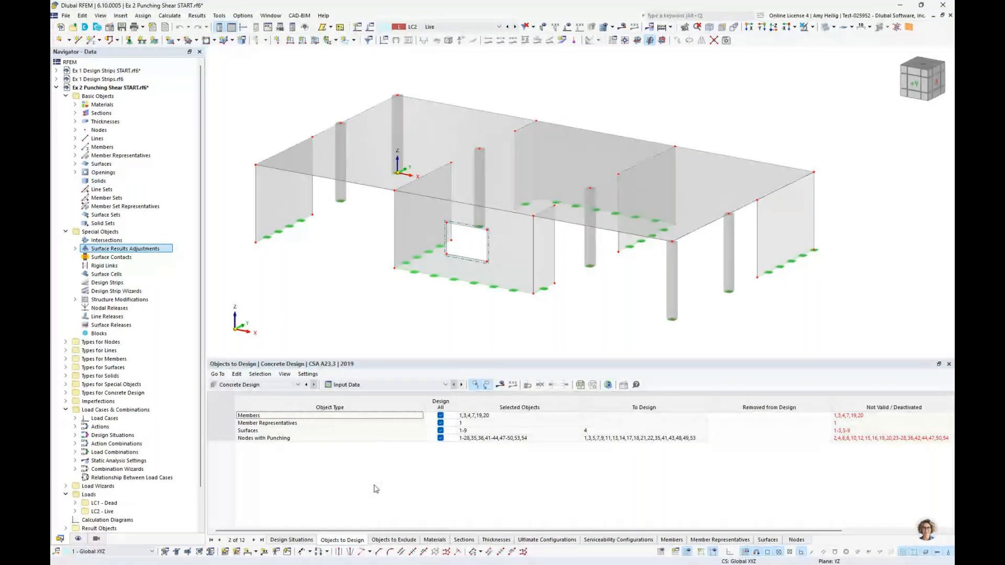
pyautogui.click(440, 416)
pyautogui.click(441, 425)
pyautogui.click(441, 425)
pyautogui.click(440, 430)
pyautogui.click(477, 431)
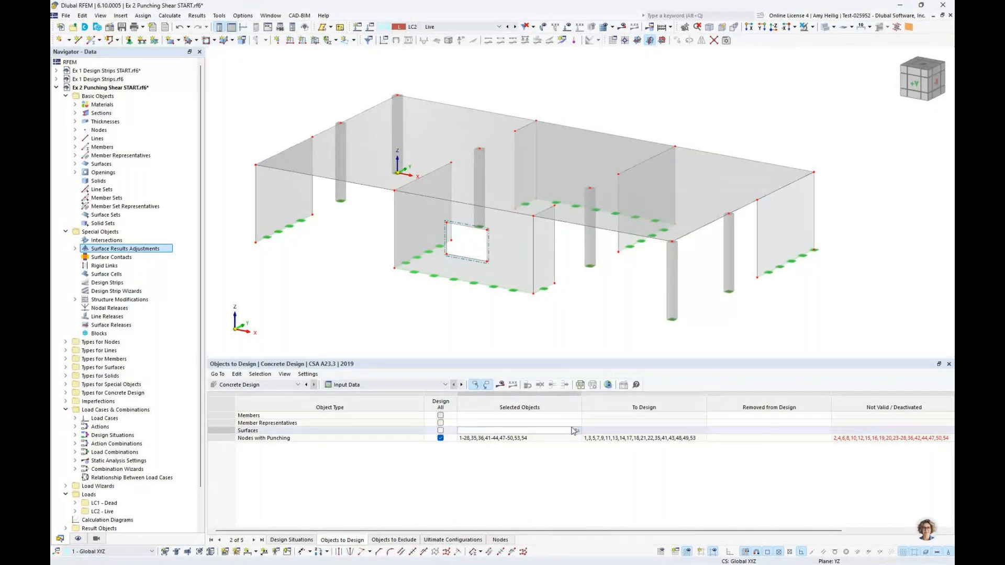
pyautogui.click(576, 430)
pyautogui.click(501, 179)
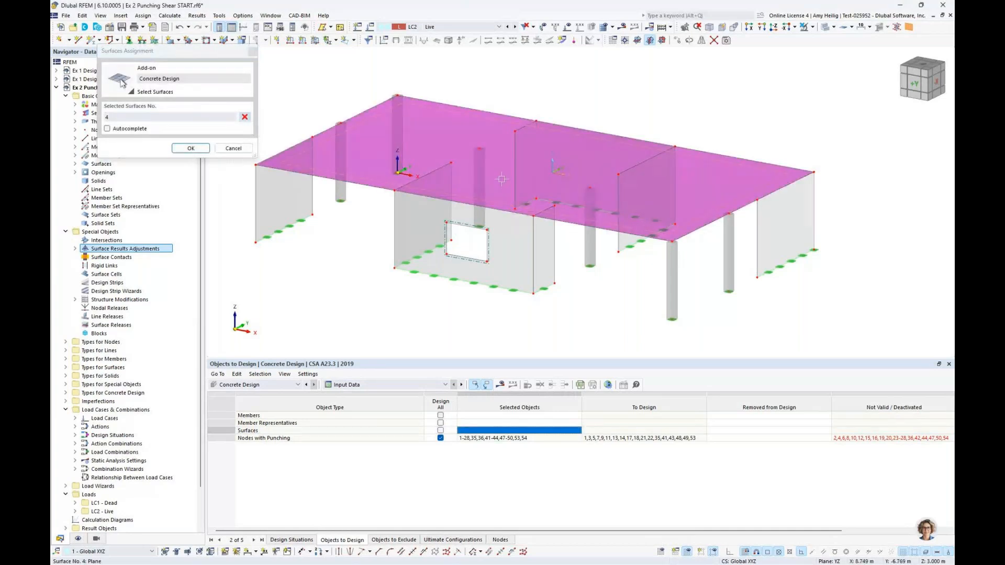
pyautogui.press('Return')
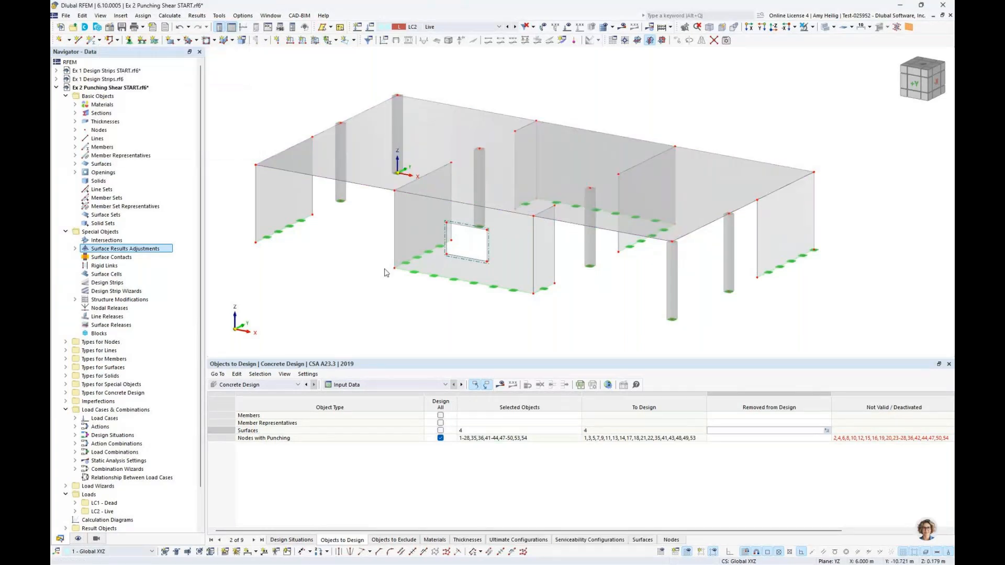
# Replace the all-nodes punching selection with only the nodes along the slab level.
pyautogui.click(440, 438)
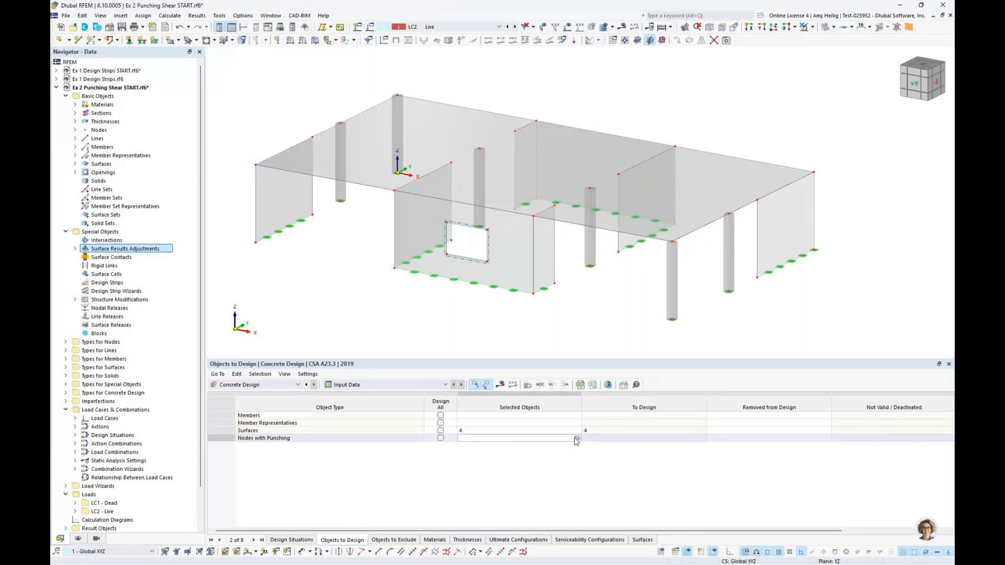
pyautogui.click(576, 439)
pyautogui.moveTo(468, 225); pyautogui.dragTo(504, 223, button='middle')
pyautogui.moveTo(292, 182); pyautogui.dragTo(785, 220)
pyautogui.click(191, 138)
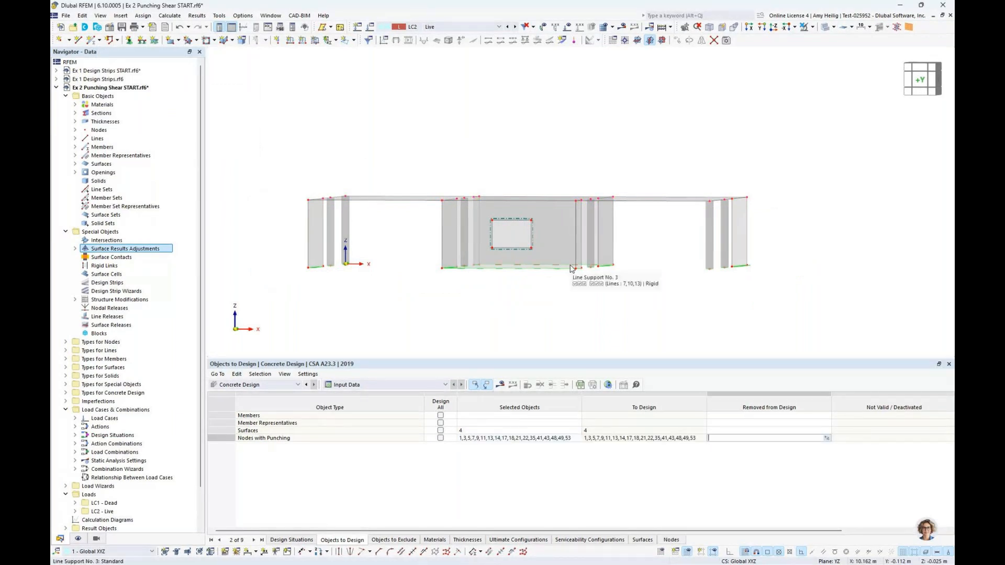
# Run the concrete design and list the design ratios on surfaces, with the model in an isometric view.
pyautogui.click(500, 387)
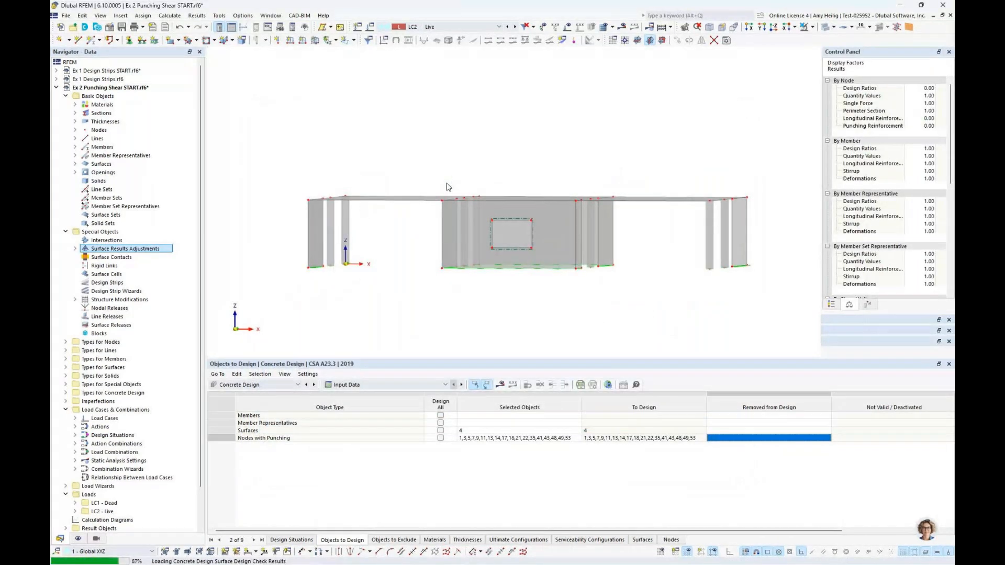
pyautogui.click(366, 383)
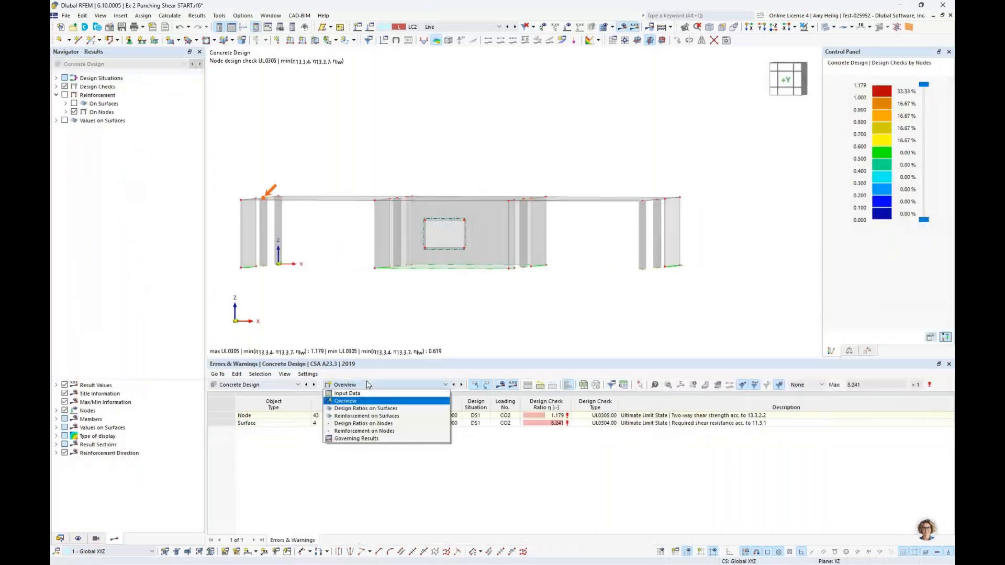
pyautogui.click(367, 410)
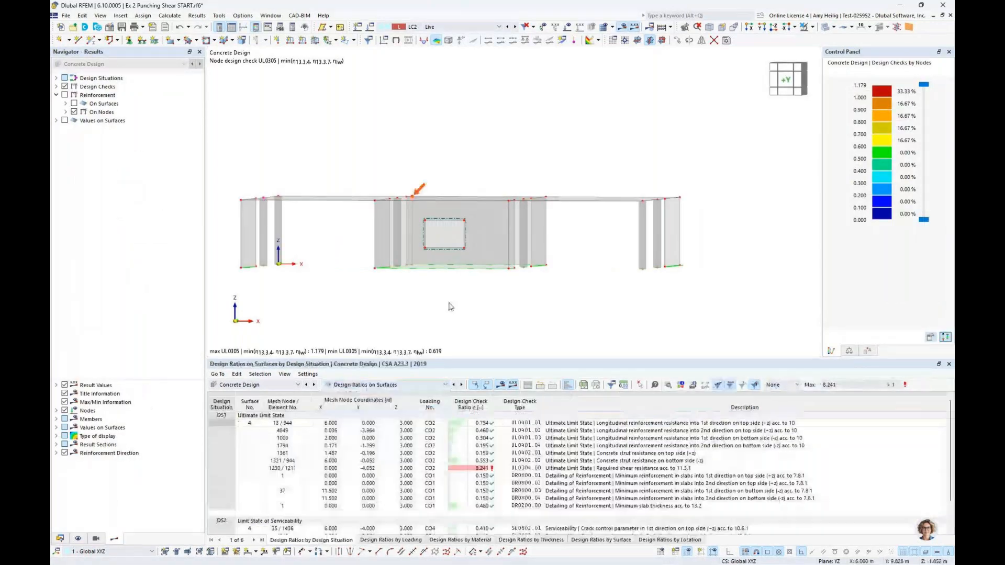
pyautogui.keyDown('ctrl'); pyautogui.moveTo(583, 197); pyautogui.dragTo(514, 187, button='middle'); pyautogui.keyUp('ctrl')
pyautogui.scroll(1, 514, 187)
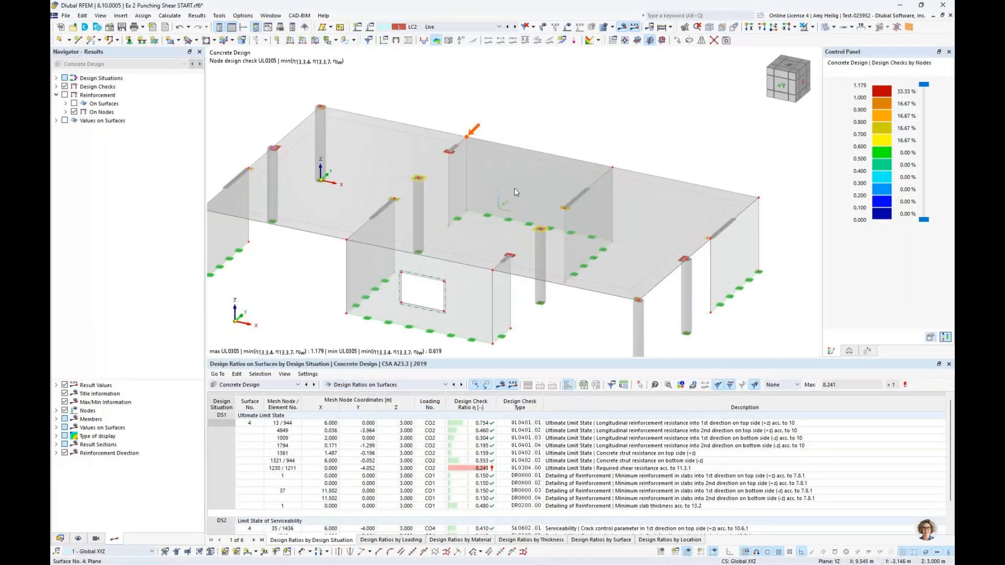
# Hide the design checks and display the slab's required longitudinal reinforcement for direction 1 on the top (+z) side.
pyautogui.click(64, 87)
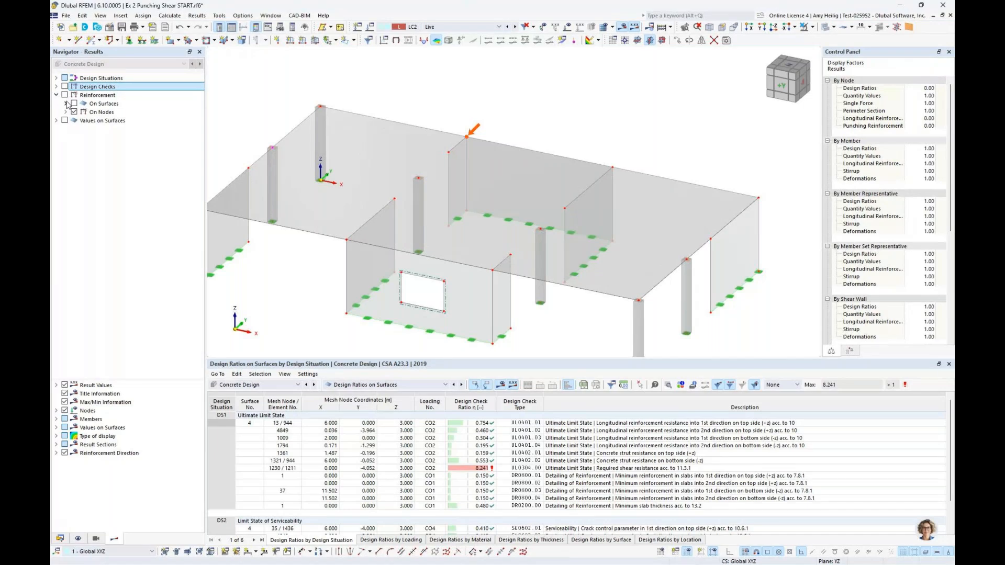
pyautogui.click(64, 95)
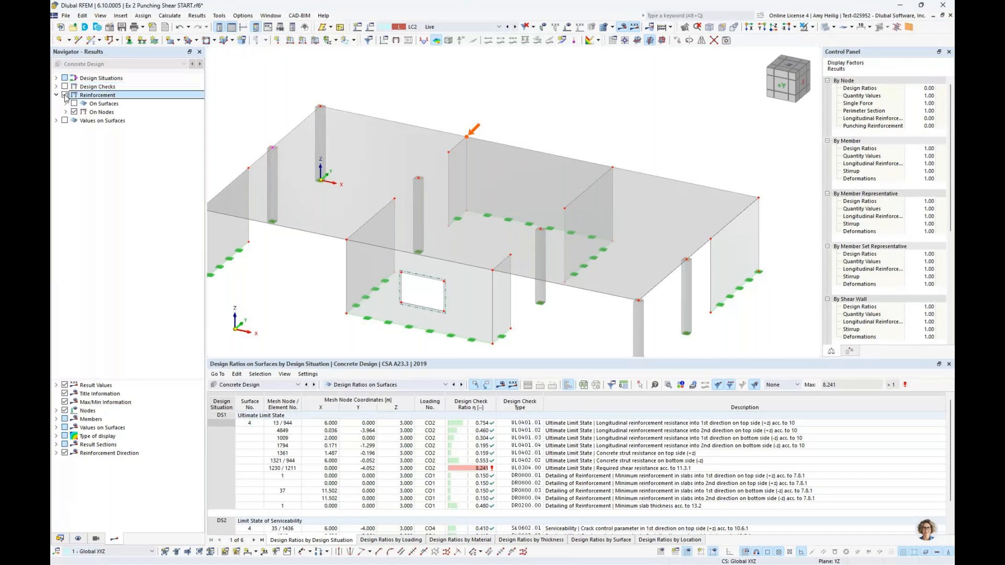
pyautogui.click(66, 103)
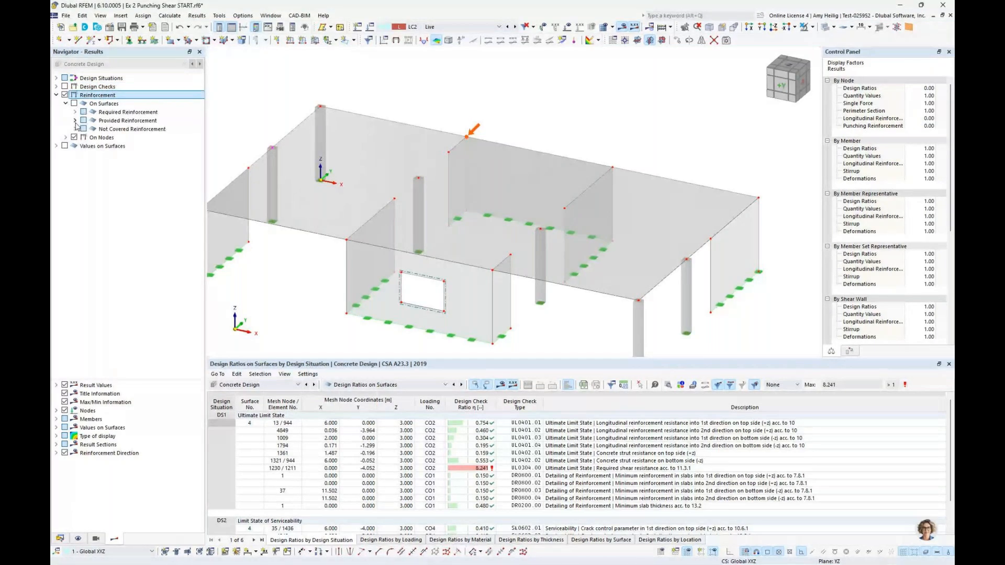
pyautogui.click(74, 104)
pyautogui.click(75, 112)
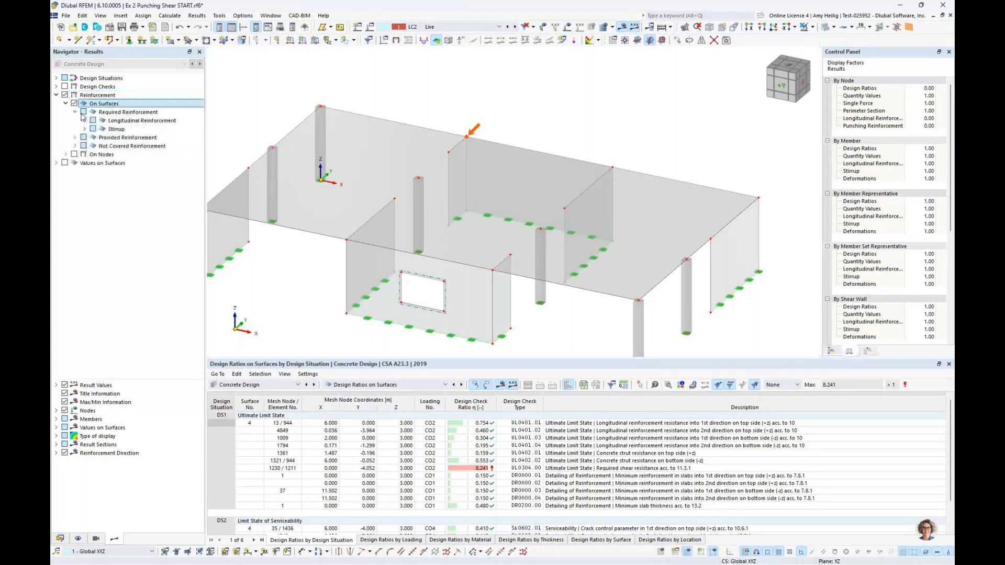
pyautogui.click(84, 120)
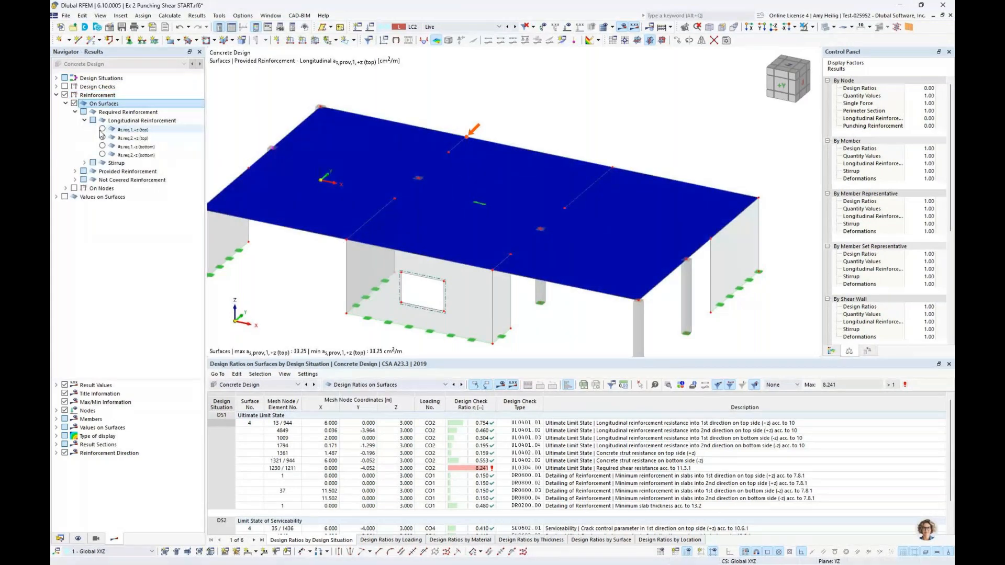
pyautogui.click(102, 129)
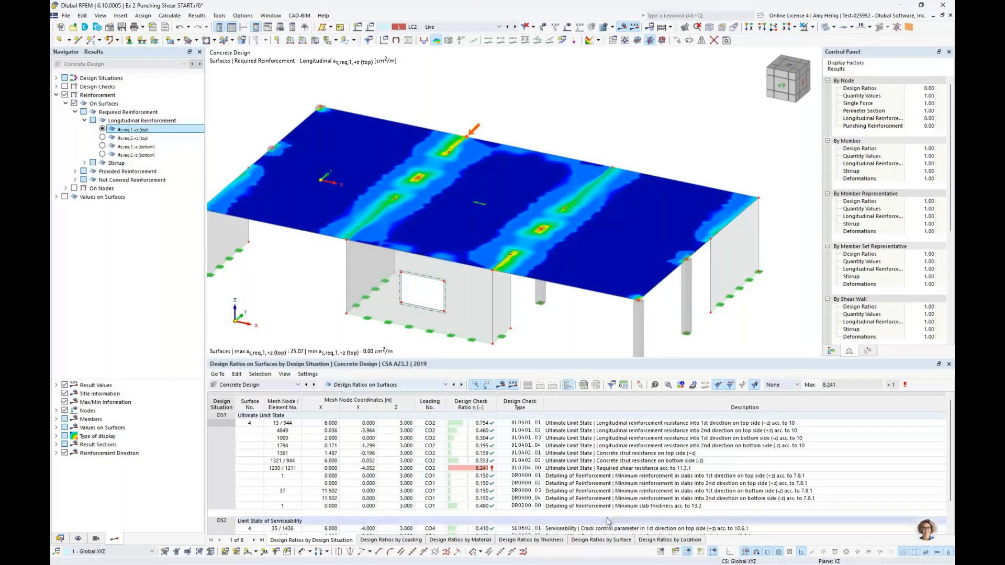
# List the design ratios by surface and review the UL0401.01 check details for top-side longitudinal reinforcement in the first direction down to the final ratio.
pyautogui.click(602, 539)
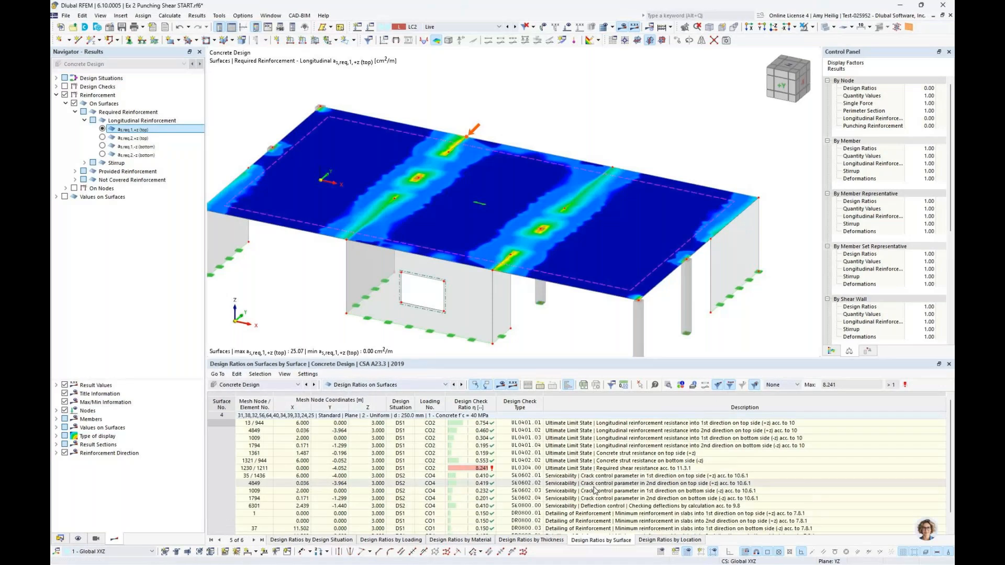
pyautogui.moveTo(602, 359); pyautogui.dragTo(603, 302)
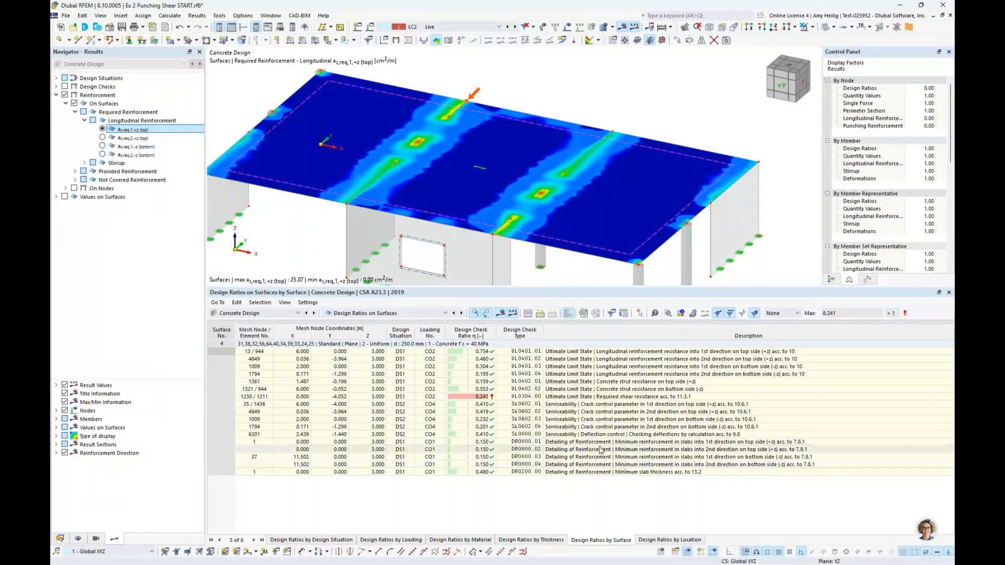
pyautogui.click(606, 353)
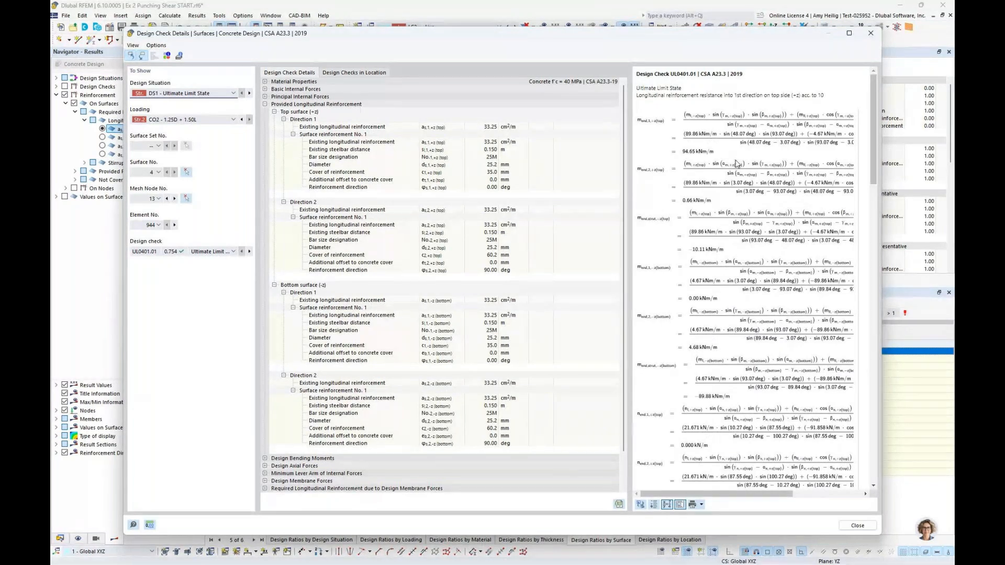
pyautogui.scroll(-5, 736, 164)
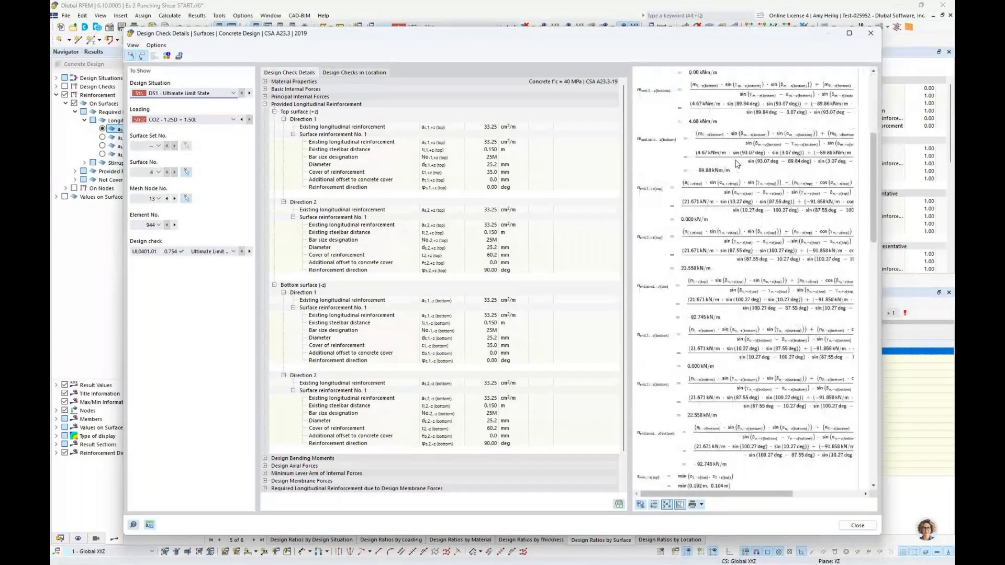
pyautogui.scroll(-3, 736, 164)
pyautogui.scroll(-10, 735, 164)
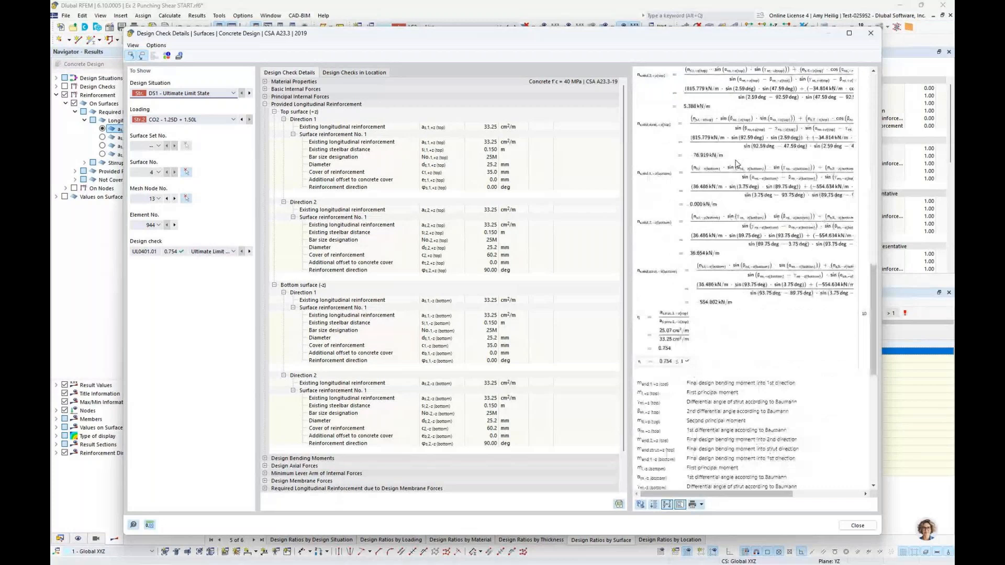
pyautogui.scroll(-2, 735, 163)
pyautogui.keyDown('ctrl'); pyautogui.scroll(3, 736, 164); pyautogui.keyUp('ctrl')
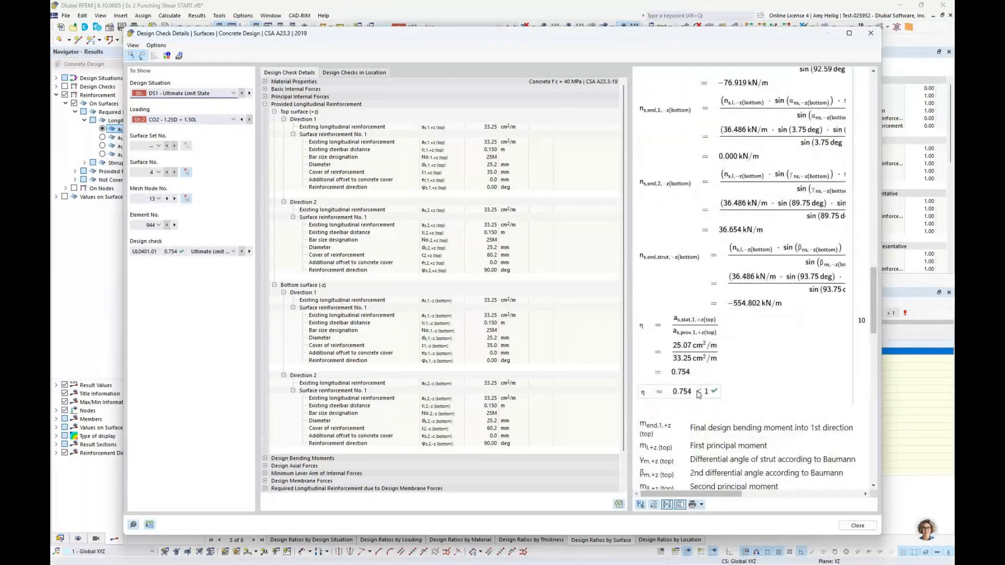
pyautogui.click(841, 524)
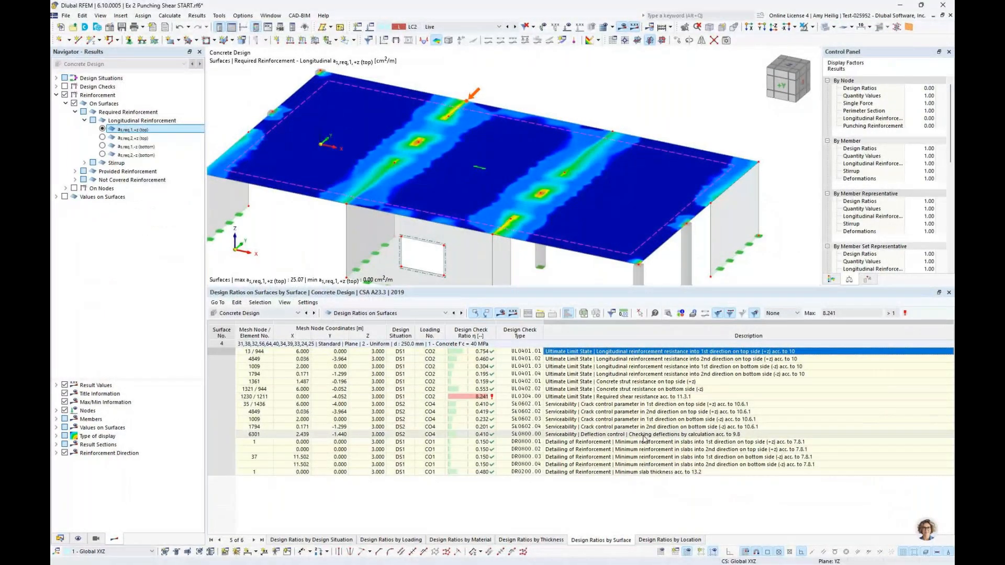
# Locate the required shear resistance check UL0304.00 on the slab and return to an overall view with a smaller results table.
pyautogui.click(601, 396)
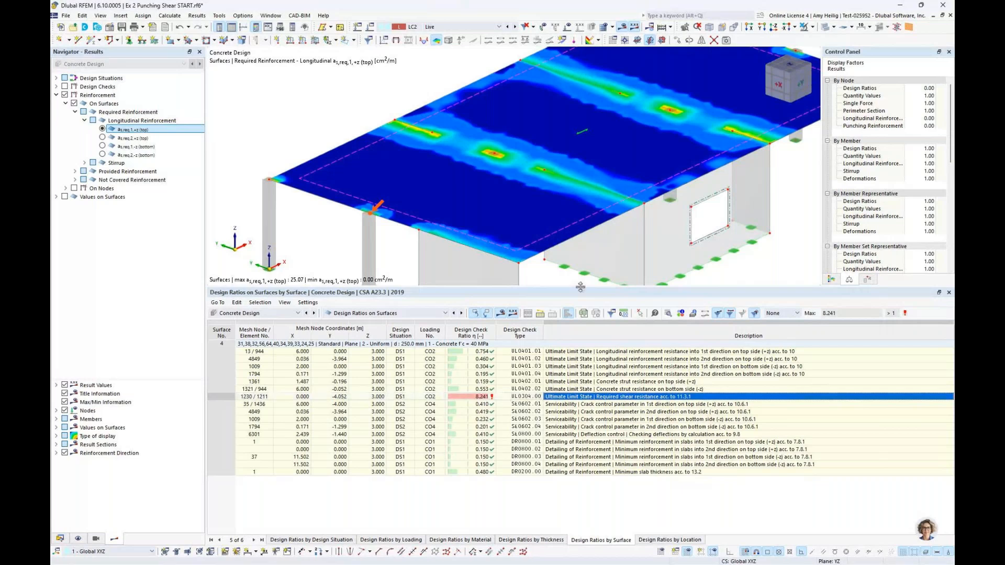
pyautogui.moveTo(580, 287); pyautogui.dragTo(579, 289)
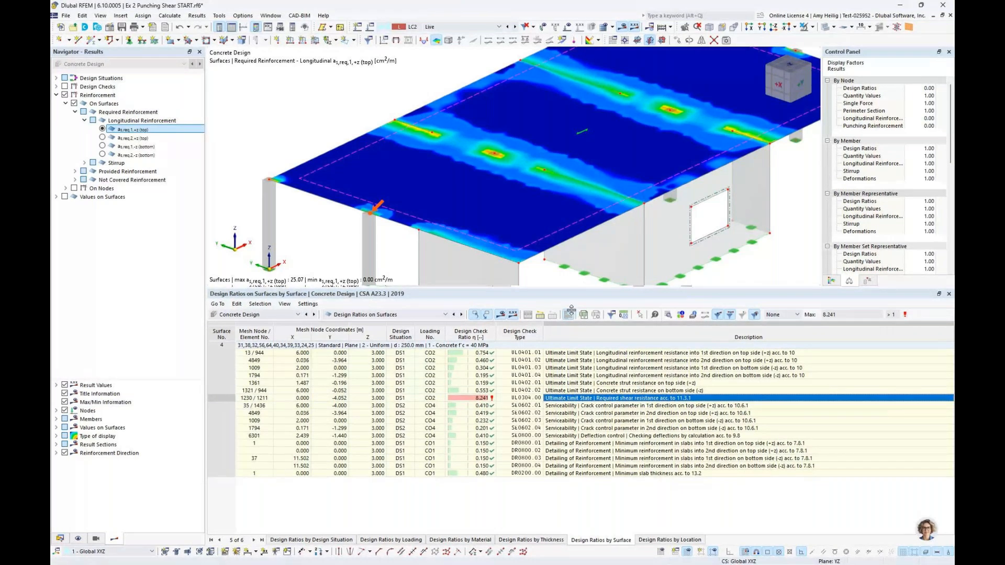
pyautogui.keyDown('ctrl'); pyautogui.moveTo(565, 253); pyautogui.dragTo(456, 243, button='middle'); pyautogui.keyUp('ctrl')
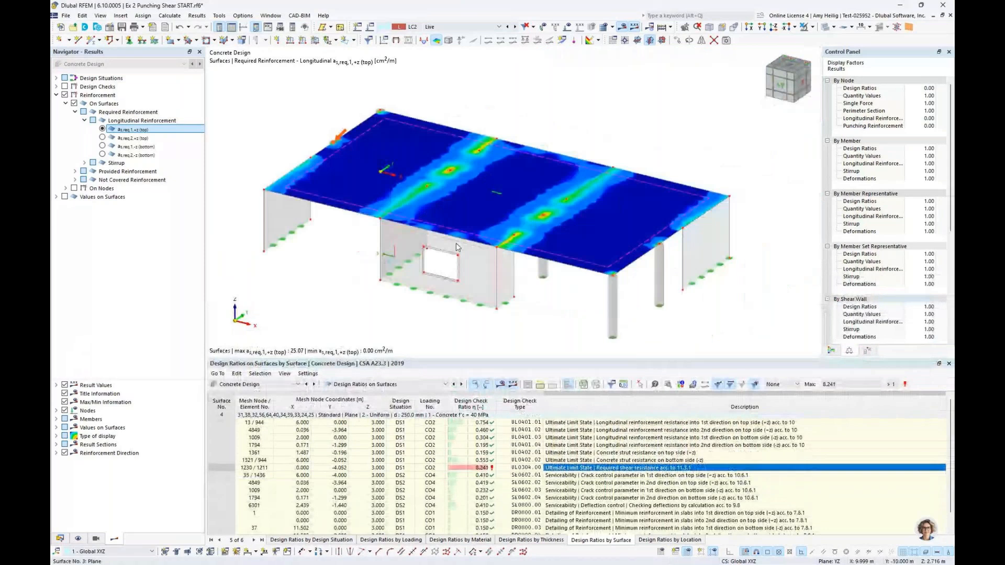
# Show the result colour scale and view the slab's required longitudinal reinforcement for direction 2 top (+z) and direction 1 bottom (-z).
pyautogui.click(831, 352)
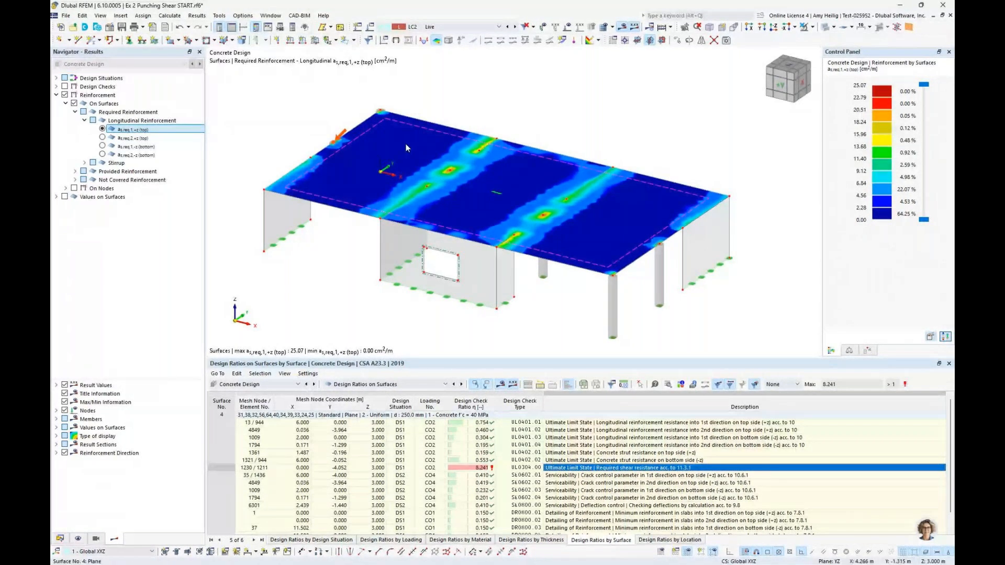
pyautogui.click(102, 137)
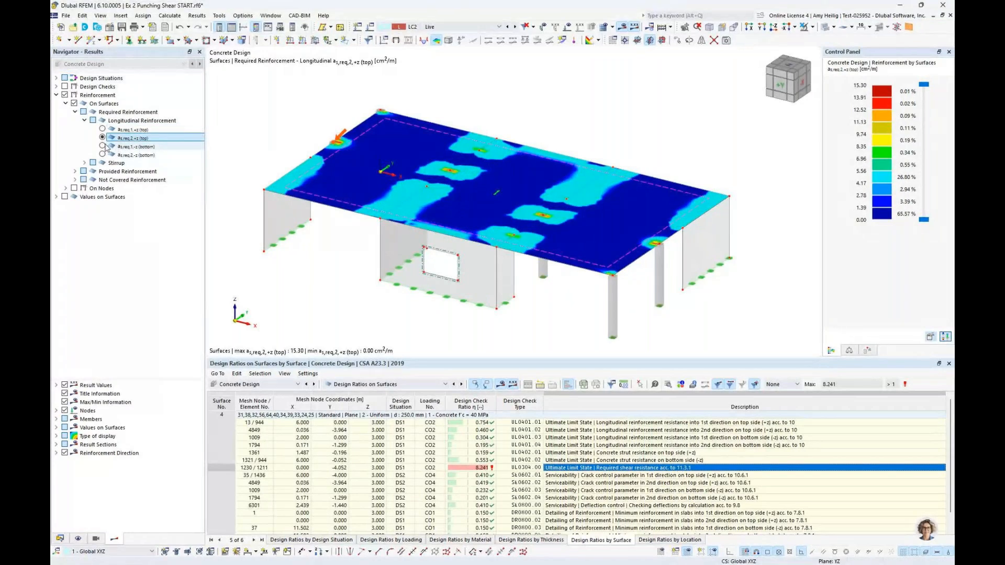
pyautogui.click(103, 147)
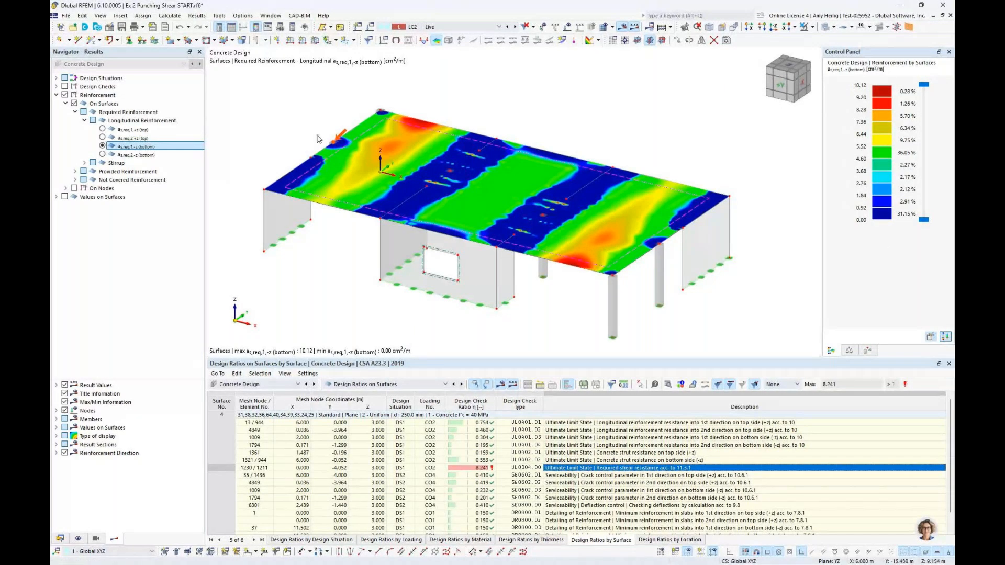
# Hide the reinforcement results and display the design checks on nodes only, with those on surfaces switched off.
pyautogui.click(65, 103)
pyautogui.click(65, 95)
pyautogui.click(56, 86)
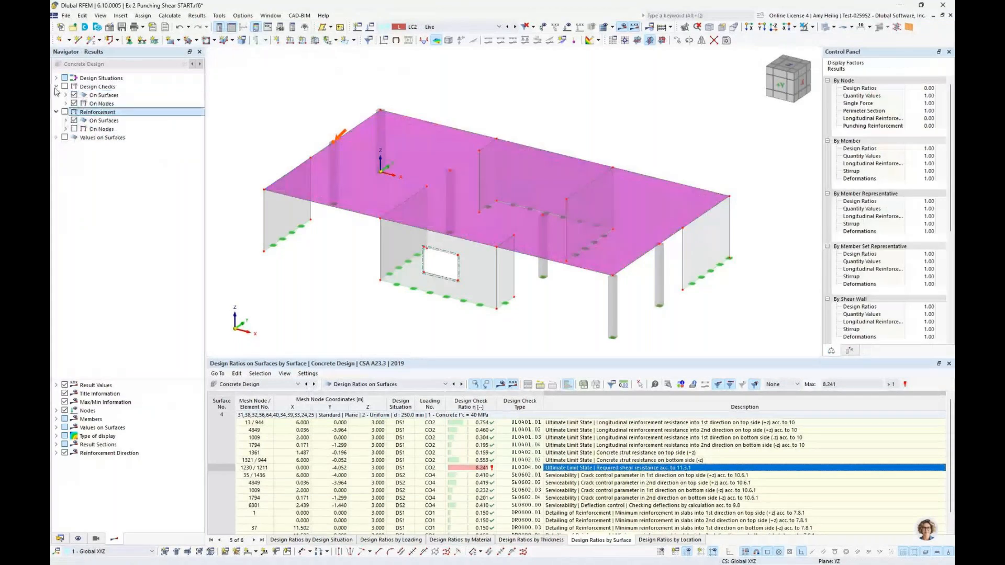
pyautogui.click(65, 87)
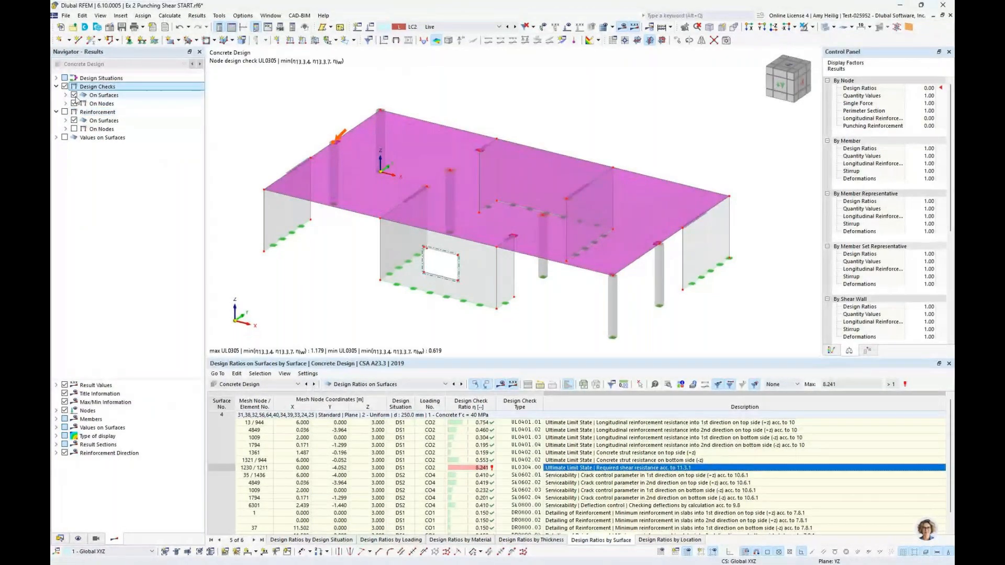
pyautogui.click(75, 95)
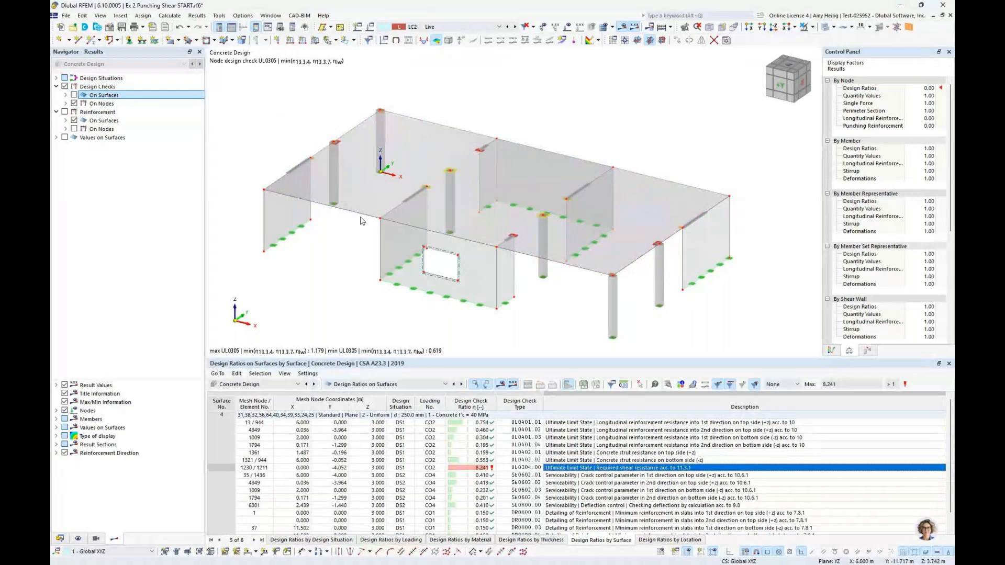
# List the design ratios on nodes, then isolate the slab with its related objects and view it in plan from above.
pyautogui.click(372, 384)
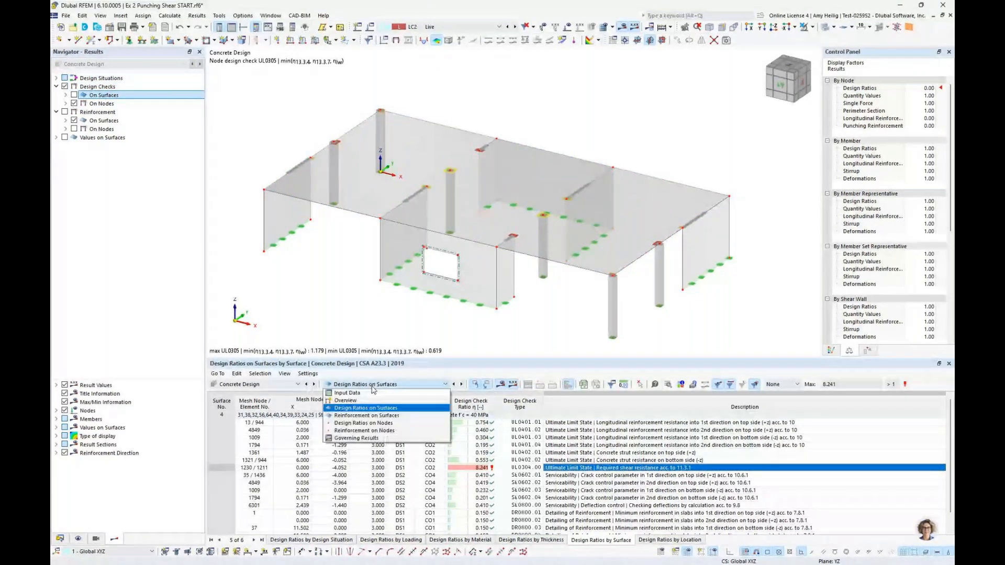
pyautogui.click(372, 420)
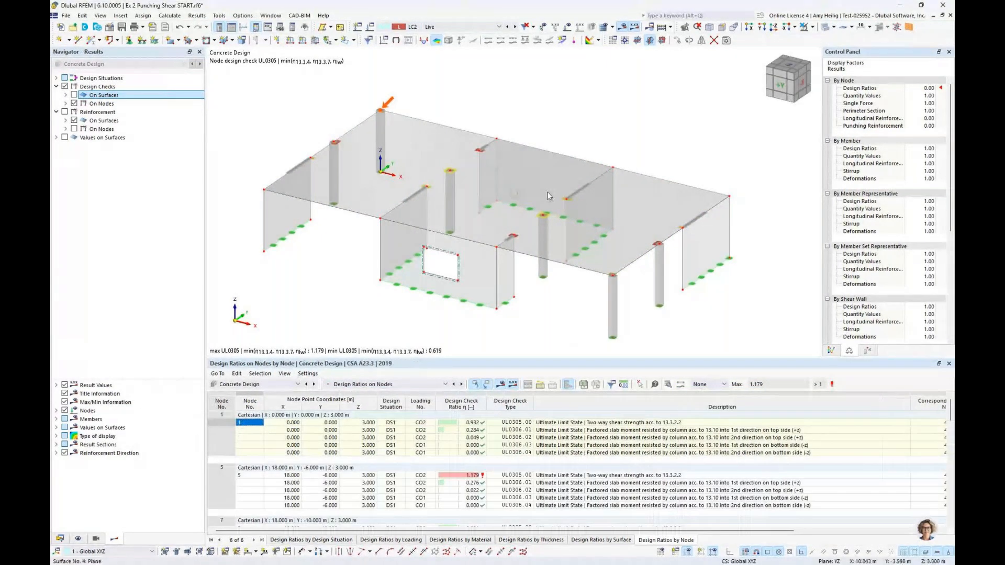
pyautogui.click(634, 171)
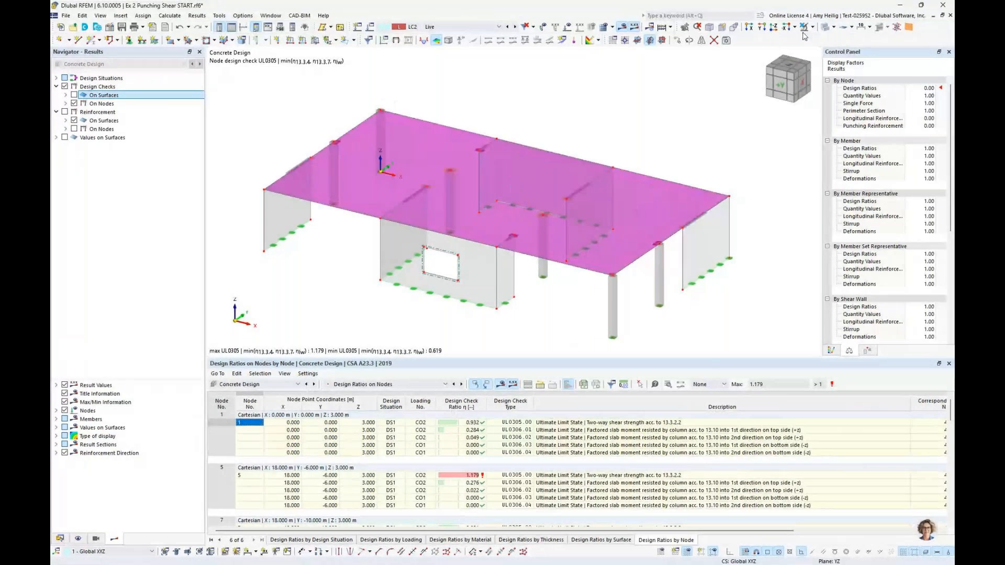
pyautogui.click(812, 27)
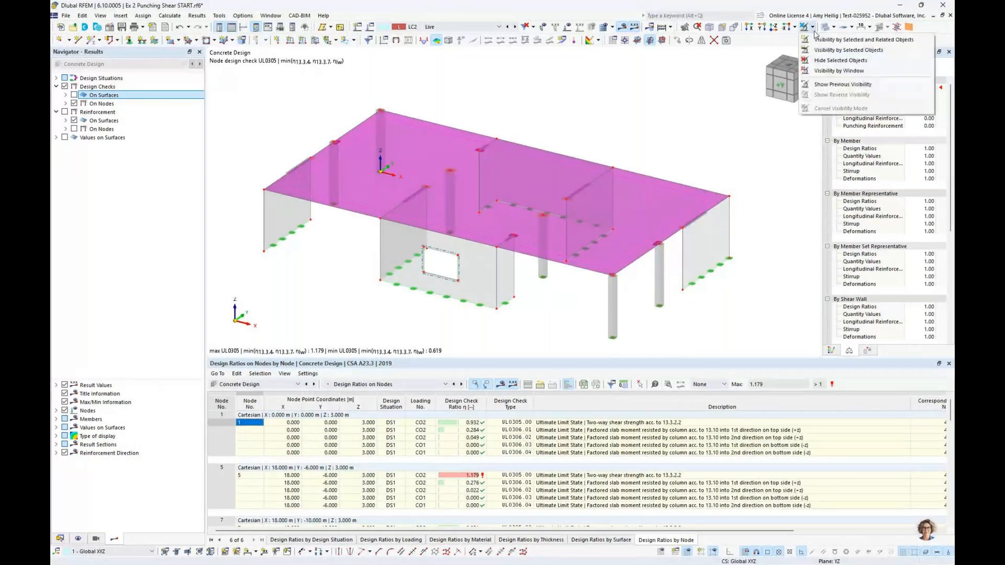
pyautogui.click(817, 40)
pyautogui.click(774, 29)
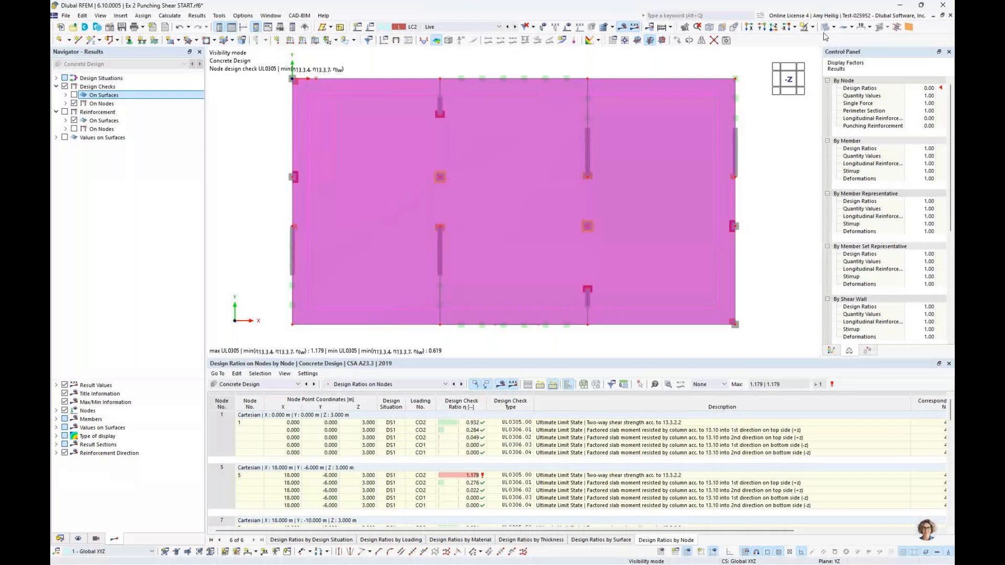
pyautogui.click(825, 29)
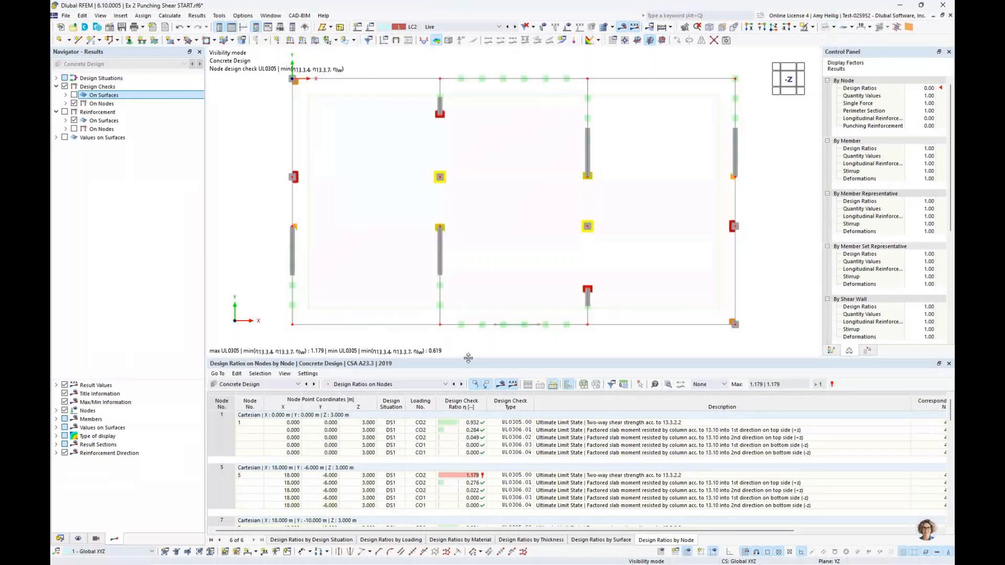
# Expand the node design checks, enlarge the results table and locate nodes 1, 5 and 7 in the plan from their results.
pyautogui.moveTo(468, 358); pyautogui.dragTo(467, 417)
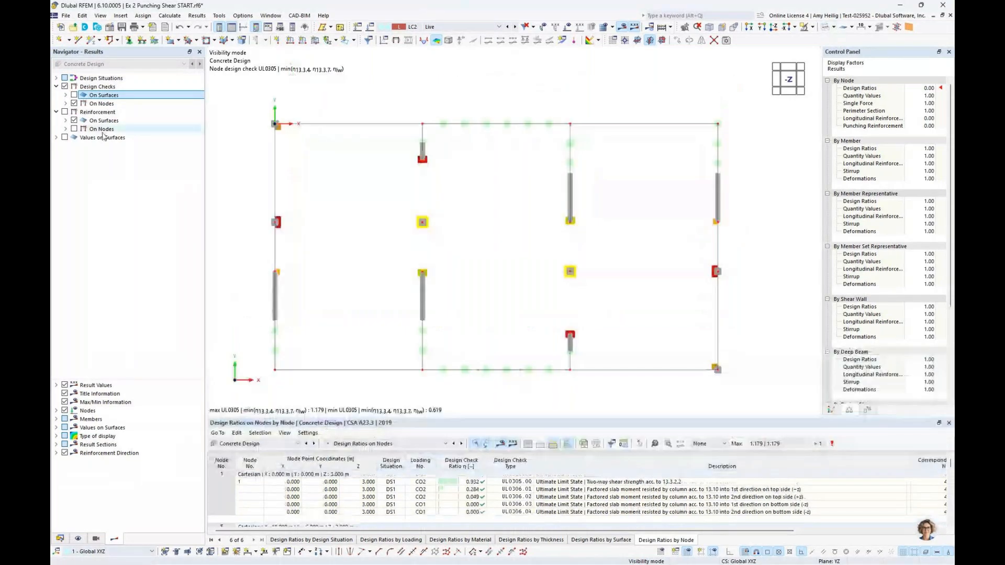
pyautogui.click(65, 104)
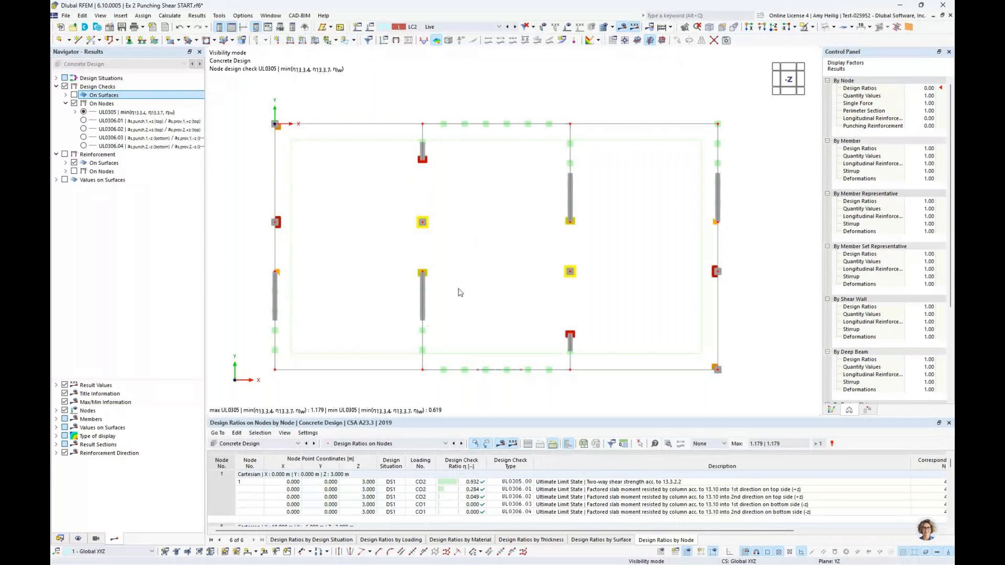
pyautogui.moveTo(503, 418); pyautogui.dragTo(509, 254)
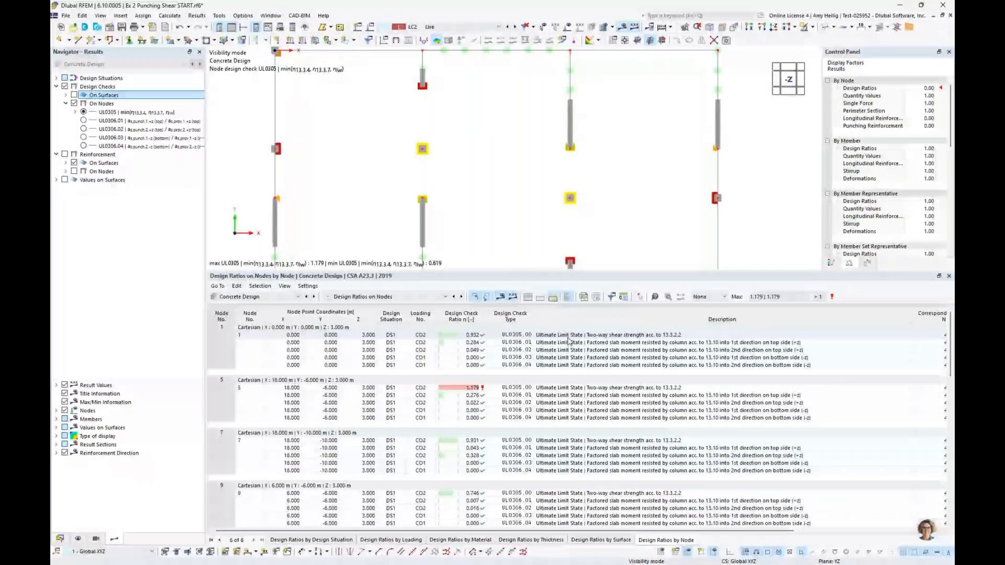
pyautogui.click(569, 337)
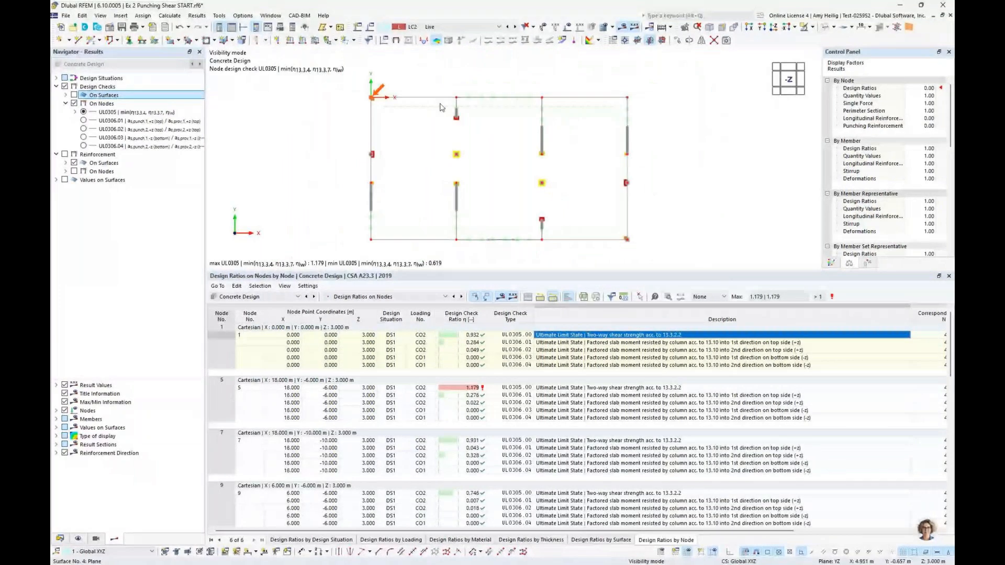
pyautogui.click(526, 404)
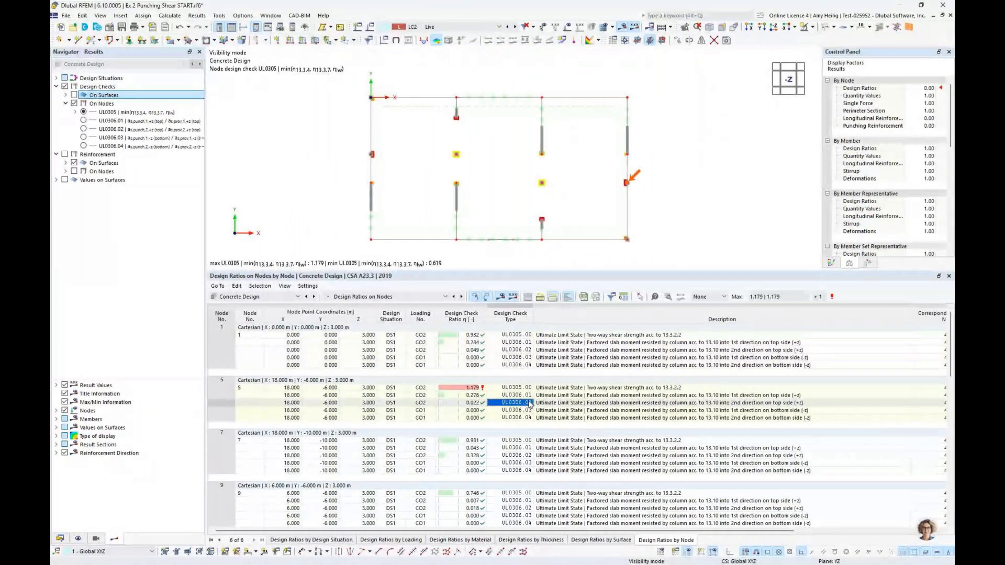
pyautogui.click(541, 458)
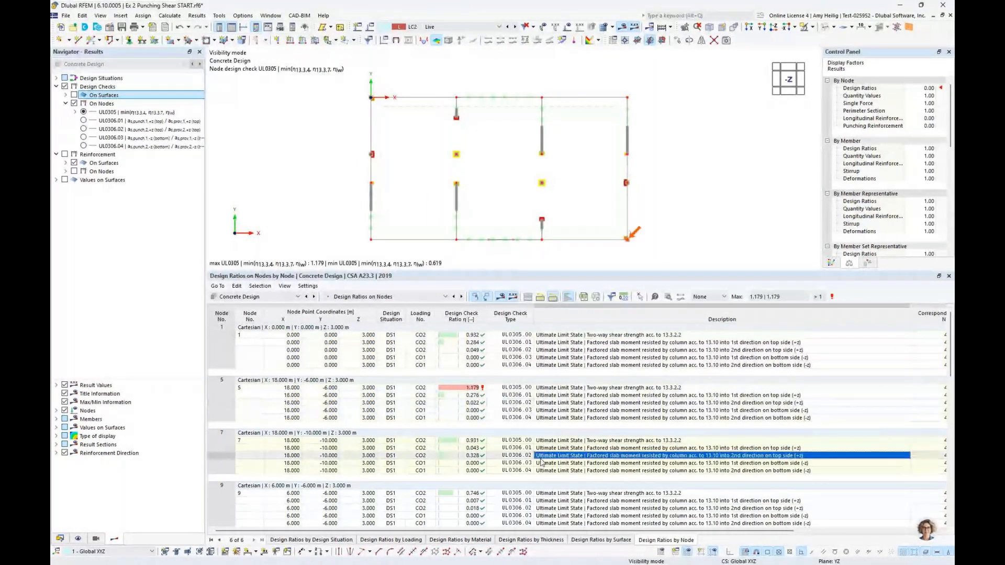
# Review the UL0305.00 two-way shear strength check details for node 5 down to the final design ratio.
pyautogui.click(598, 388)
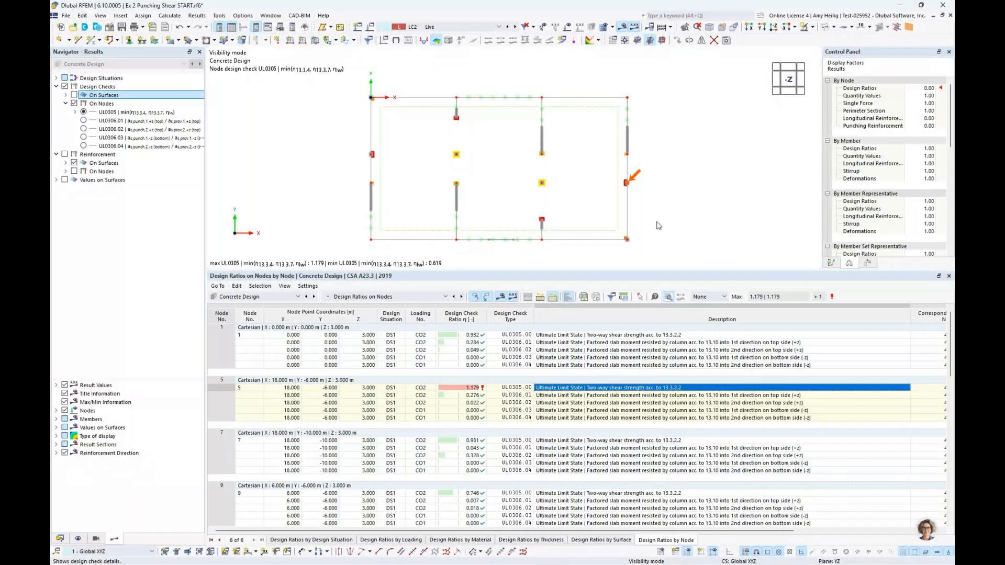
pyautogui.click(668, 297)
pyautogui.click(265, 104)
pyautogui.scroll(-10, 731, 278)
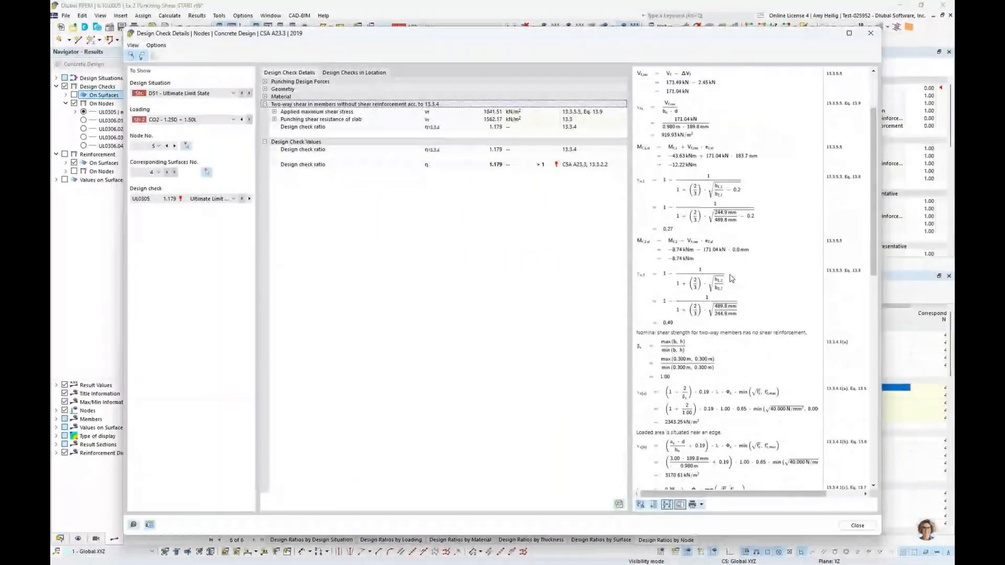
pyautogui.scroll(-1, 694, 422)
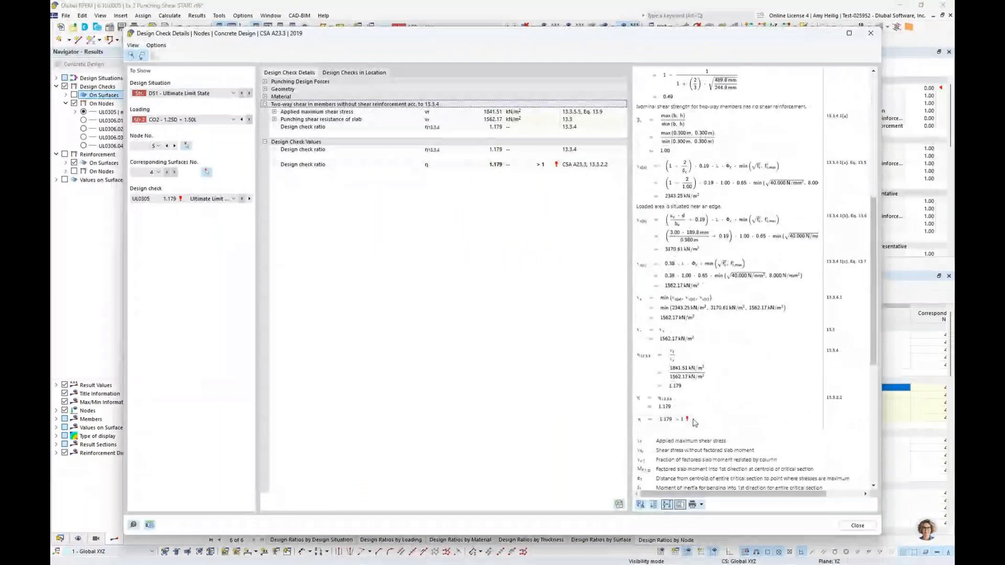
pyautogui.keyDown('ctrl'); pyautogui.scroll(2, 694, 423); pyautogui.keyUp('ctrl')
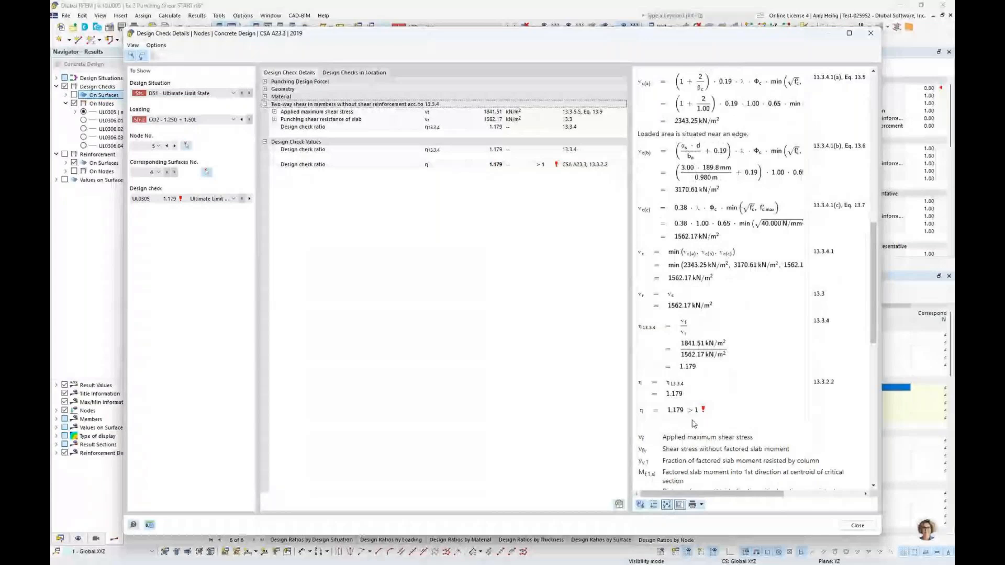
pyautogui.scroll(-1, 693, 422)
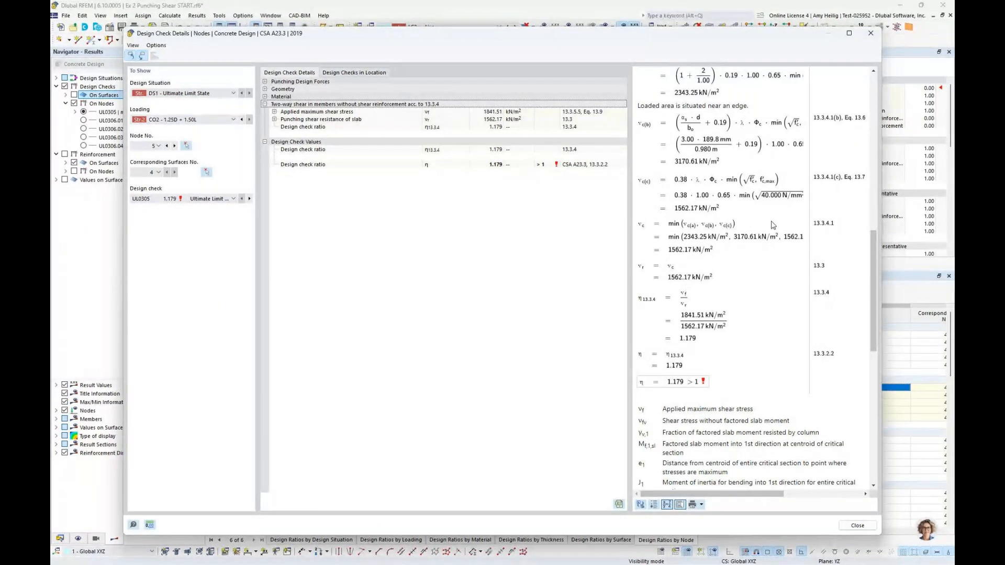
pyautogui.click(871, 39)
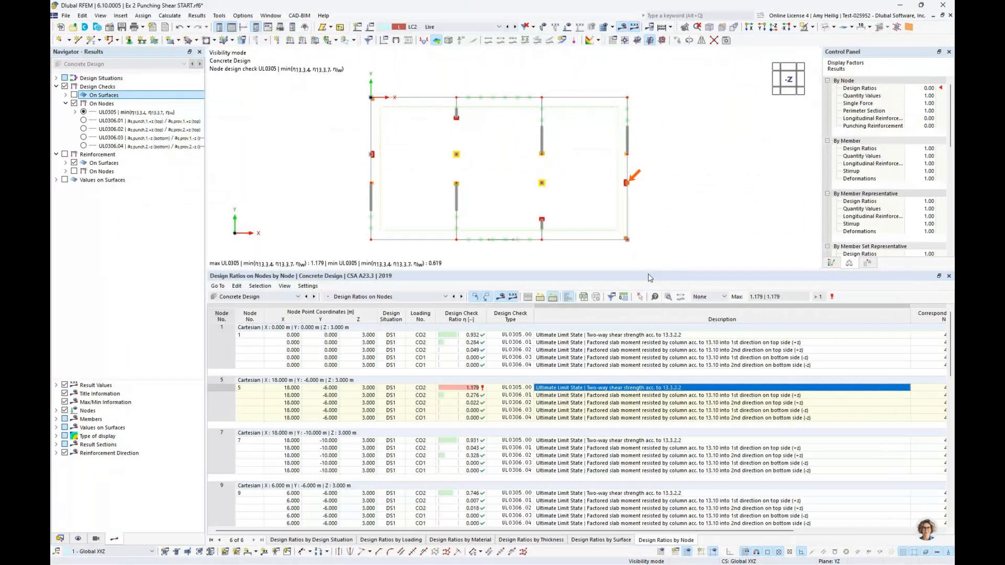
# Filter the node results to design ratios > 1 and locate nodes 43, 49 and 53 in the plan.
pyautogui.click(724, 297)
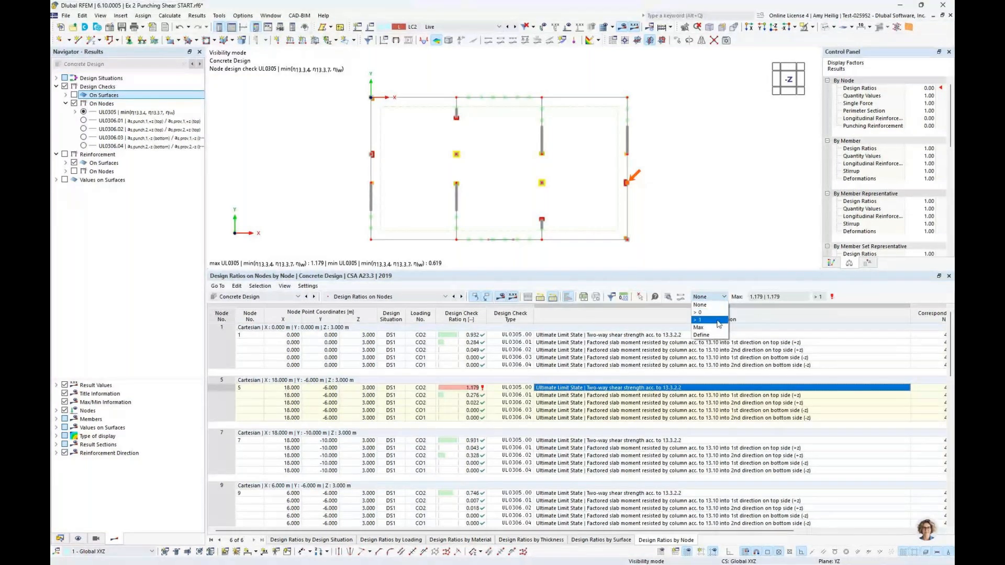
pyautogui.click(719, 321)
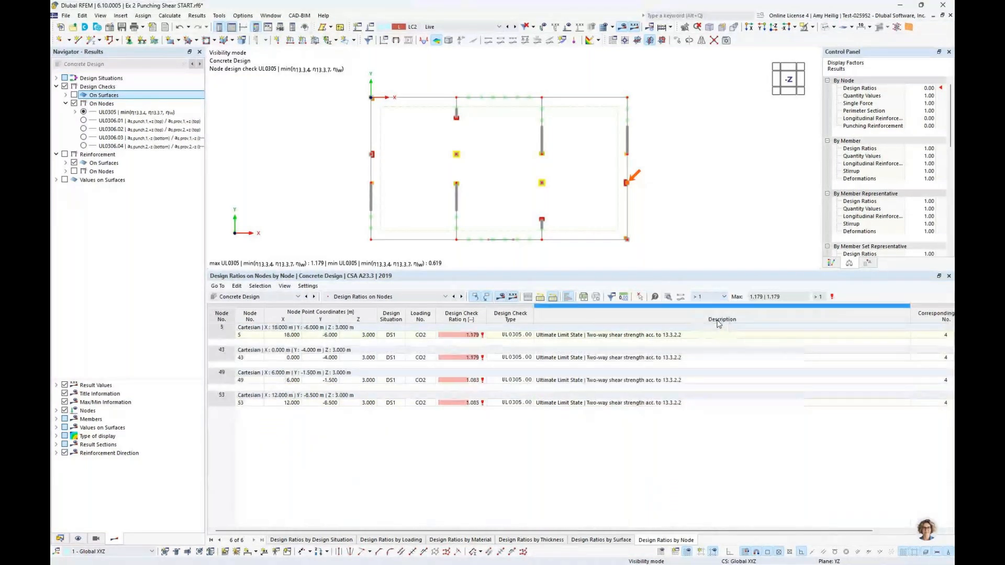
pyautogui.click(641, 357)
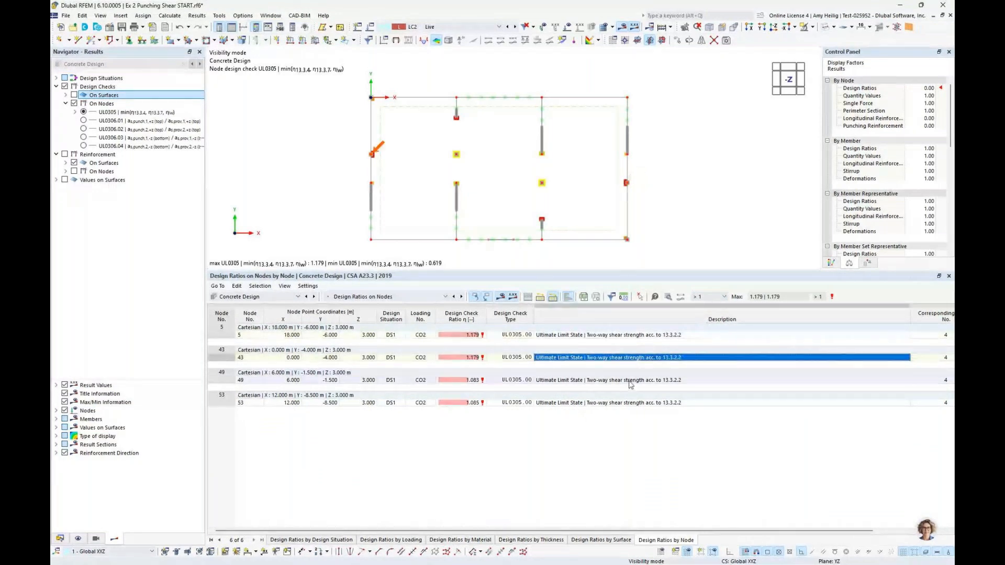
pyautogui.click(636, 380)
pyautogui.click(630, 402)
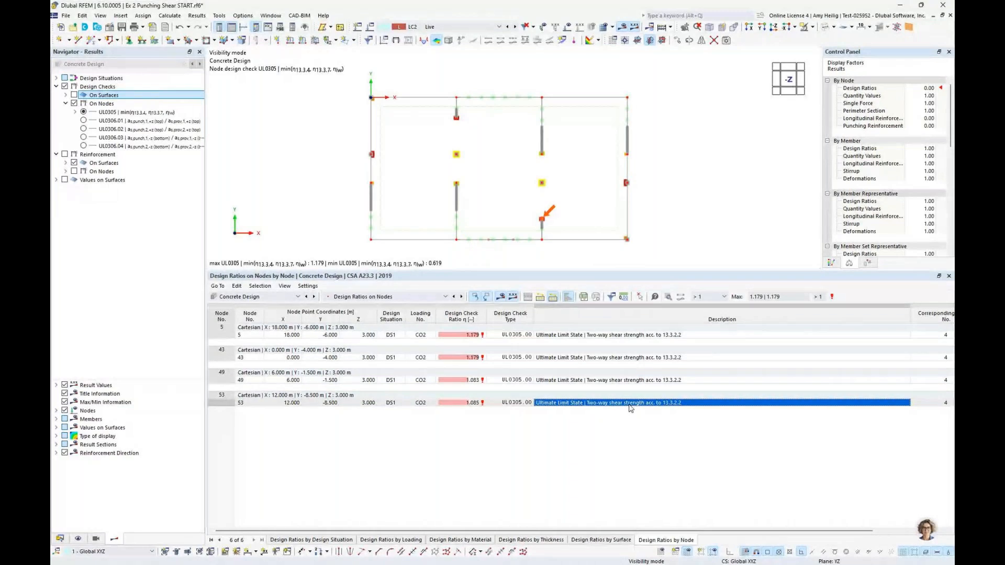
# Select nodes 5, 43, 49 and 53 from the filtered results and restrict the model's visibility to them and their related objects.
pyautogui.click(573, 336)
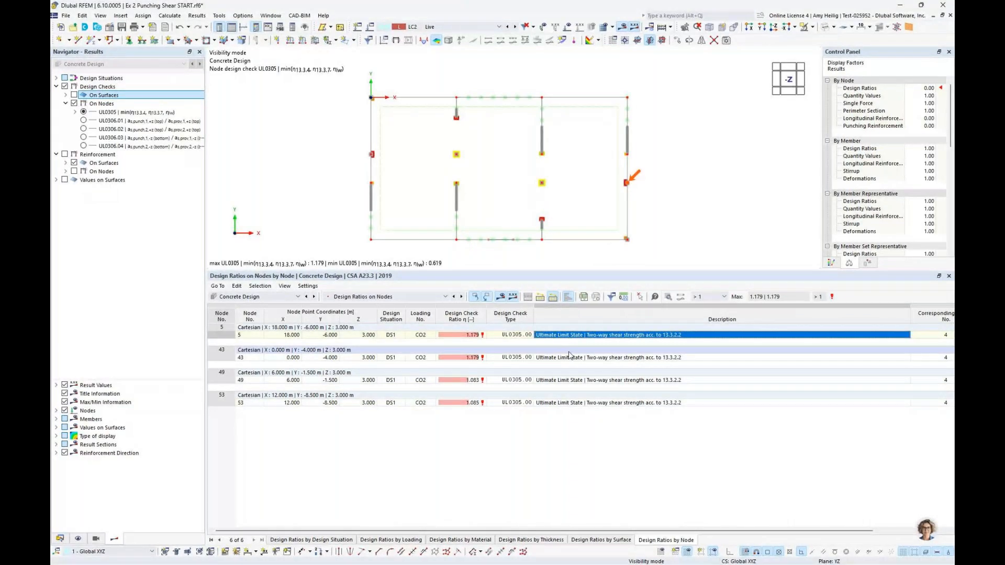
pyautogui.keyDown('shift'); pyautogui.click(567, 380); pyautogui.keyUp('shift')
pyautogui.keyDown('shift'); pyautogui.click(565, 404); pyautogui.keyUp('shift')
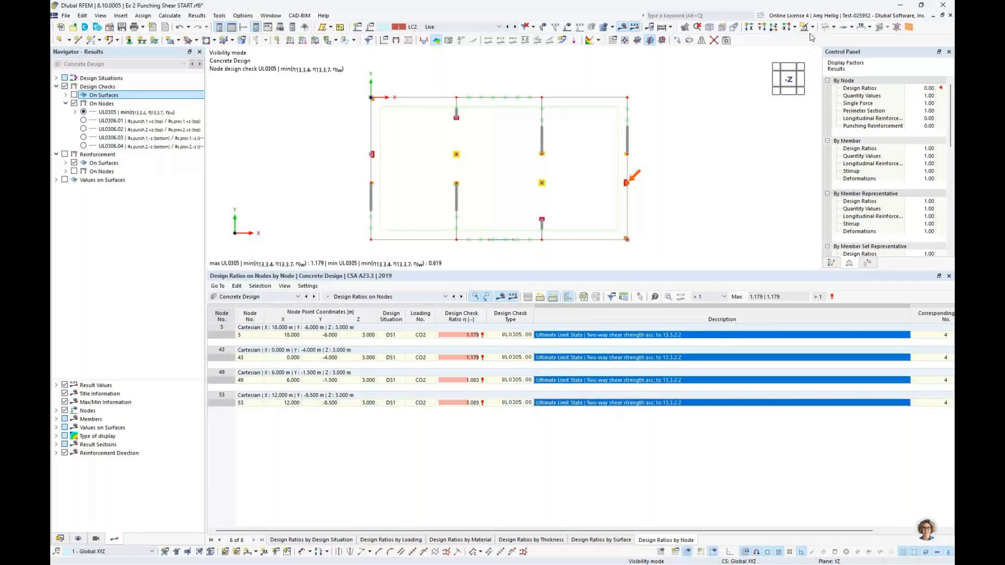
pyautogui.click(812, 27)
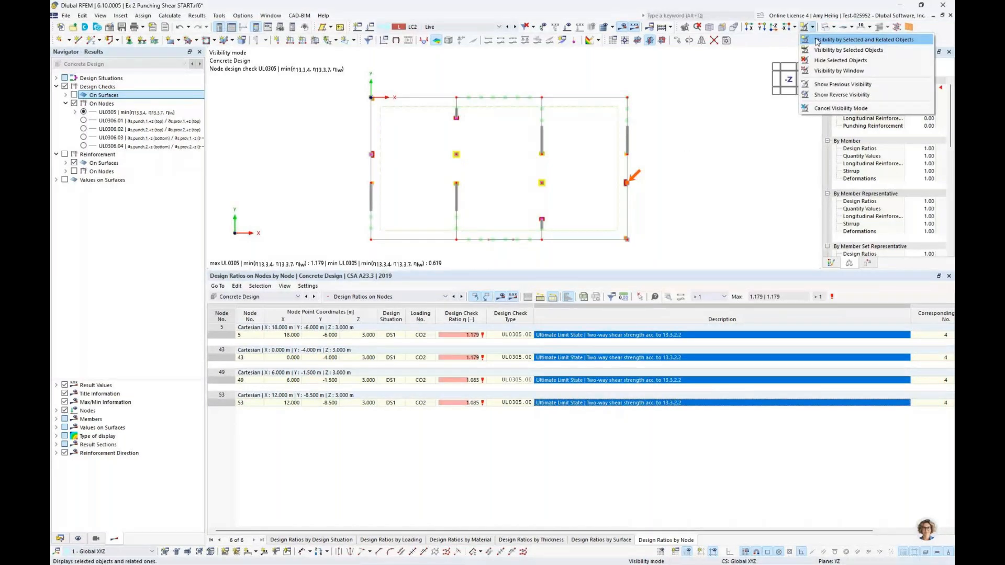
pyautogui.click(816, 39)
# Edit nodes 5, 43, 49 and 53 together and create a new punching reinforcement for their concrete design.
pyautogui.keyDown('ctrl'); pyautogui.moveTo(671, 204); pyautogui.dragTo(633, 116, button='middle'); pyautogui.keyUp('ctrl')
pyautogui.scroll(-1, 632, 116)
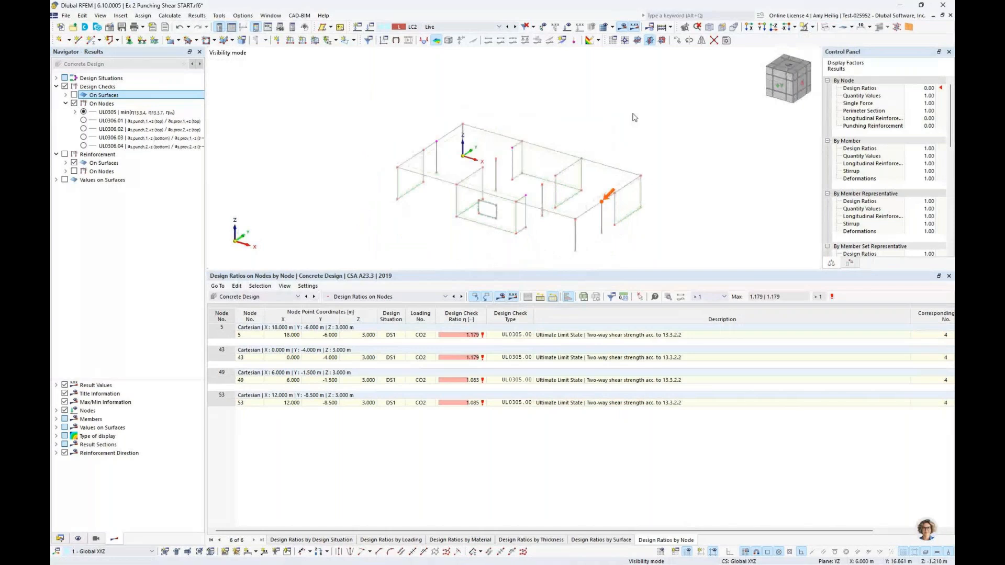
pyautogui.scroll(3, 565, 207)
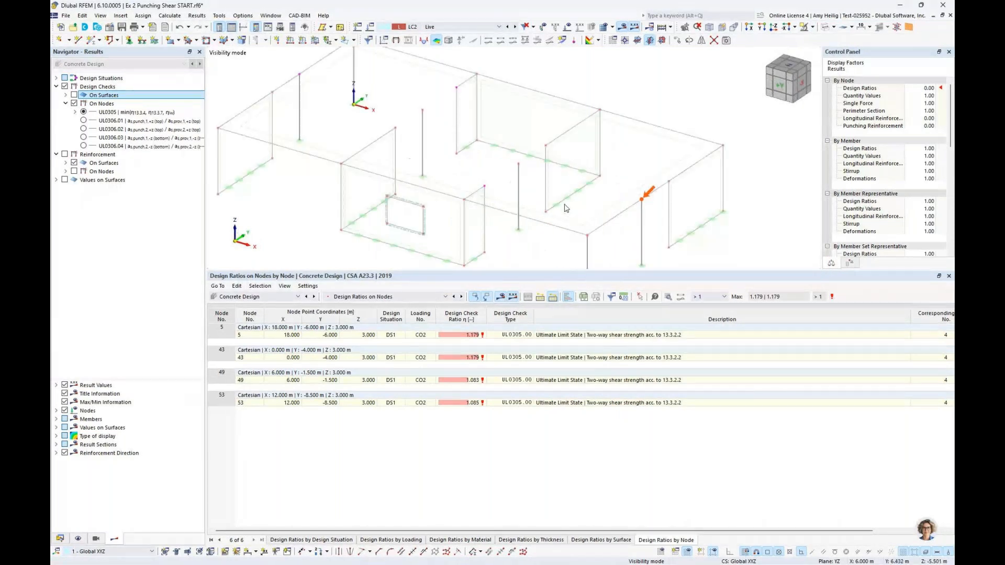
pyautogui.scroll(-1, 324, 99)
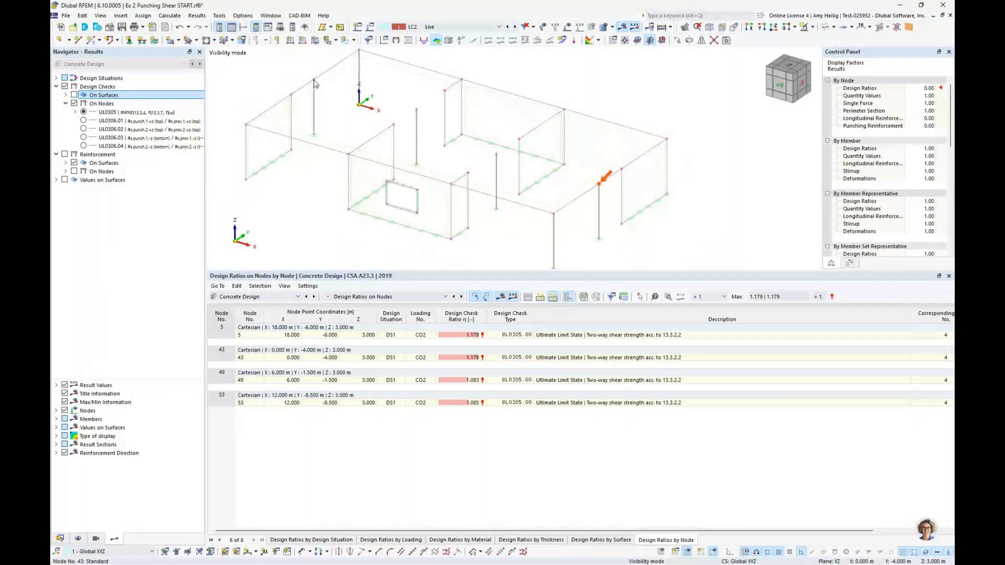
pyautogui.doubleClick(314, 80)
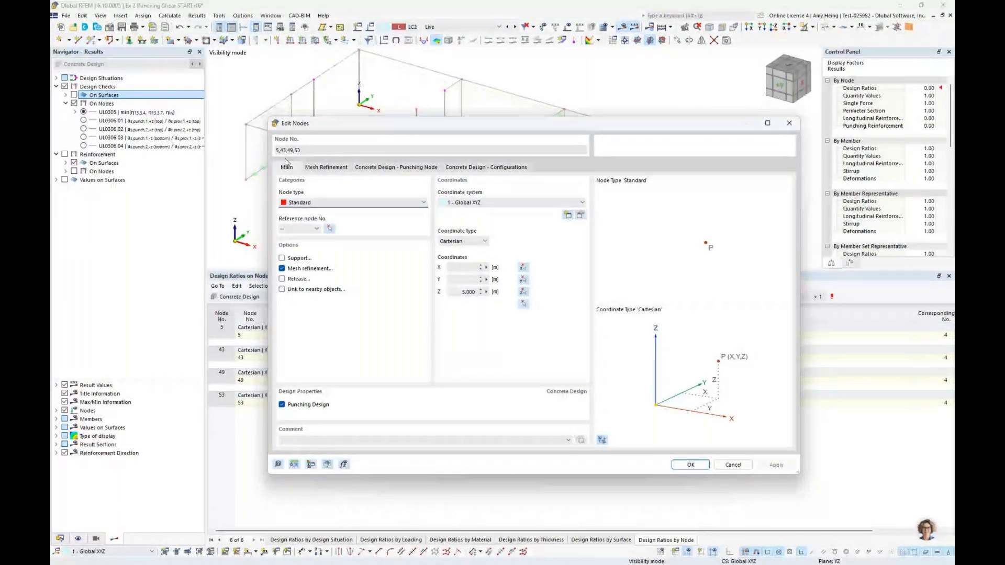
pyautogui.click(390, 168)
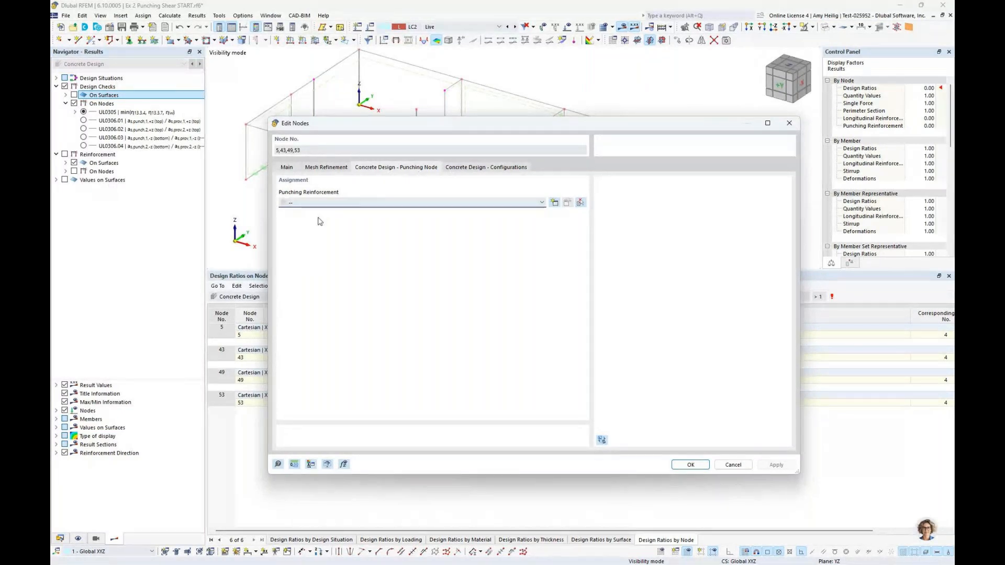
pyautogui.click(554, 203)
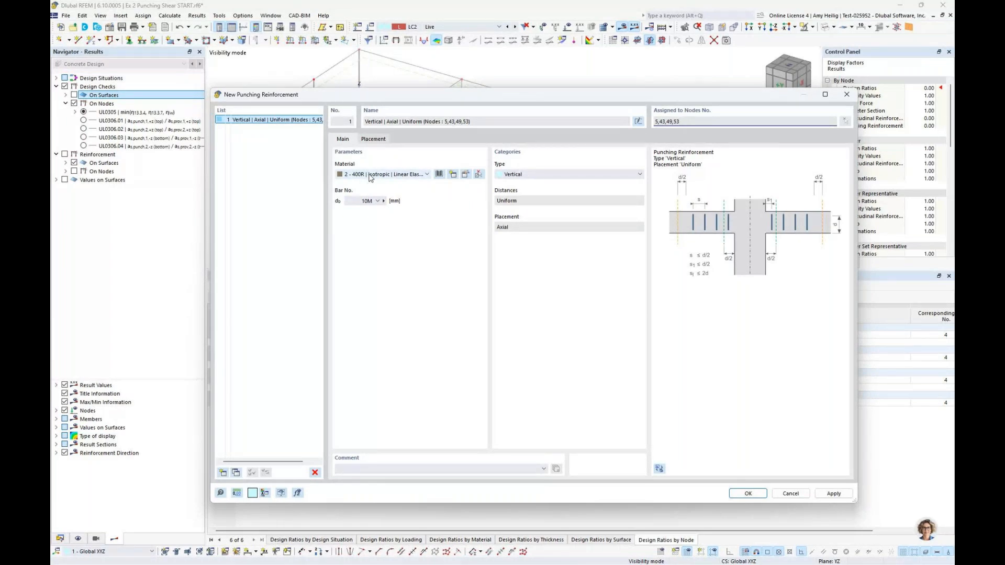
# Examine the CSA A23.3-19 reinforcing steels in the material library for the new punching reinforcement, leaving the material selection as is.
pyautogui.click(439, 175)
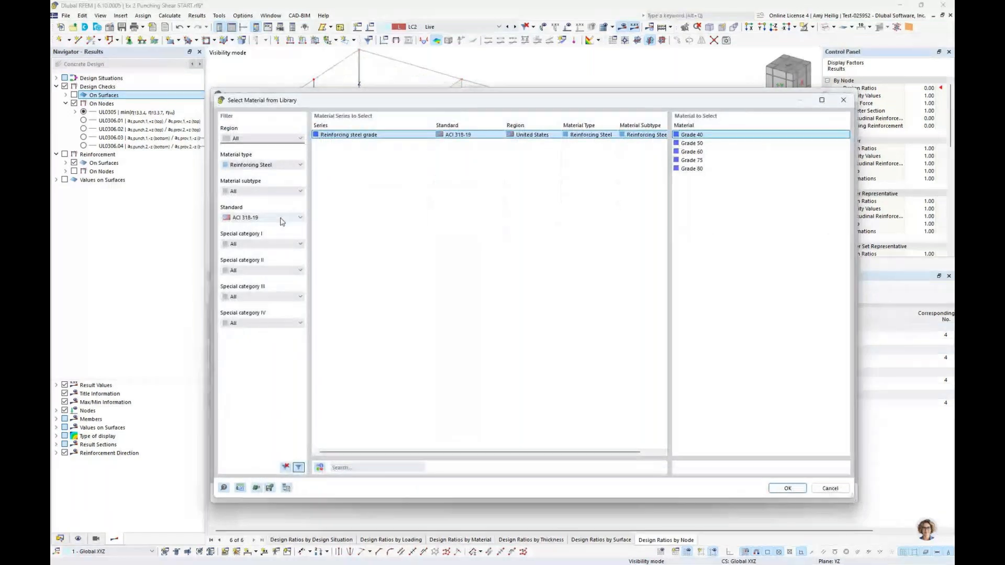
pyautogui.click(264, 218)
pyautogui.click(272, 255)
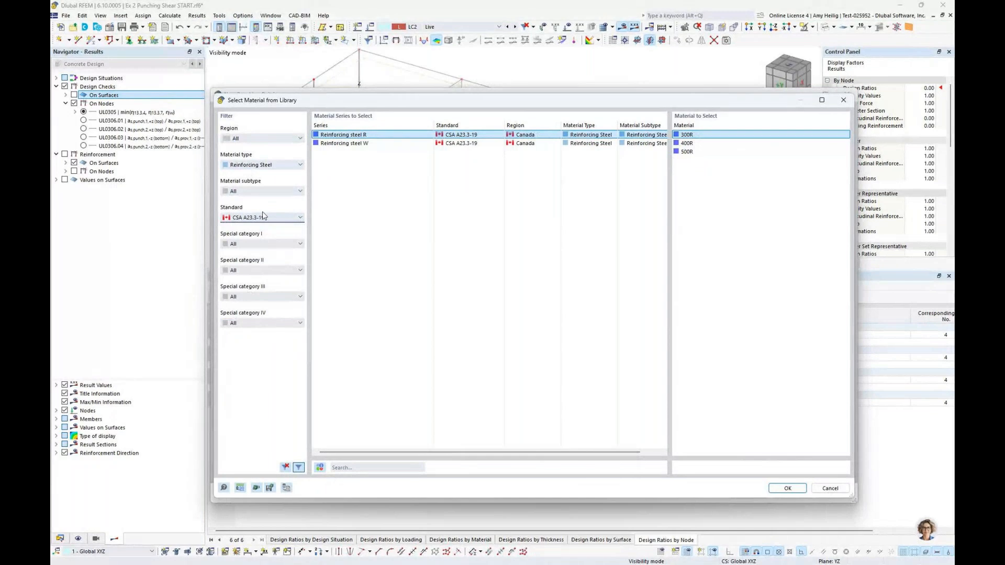
pyautogui.click(261, 220)
pyautogui.click(262, 255)
pyautogui.click(825, 490)
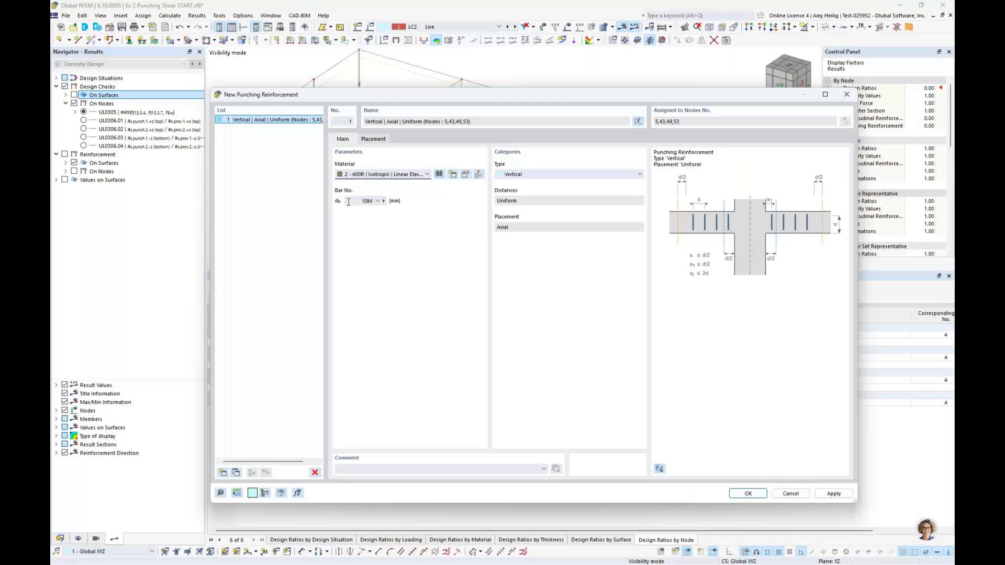
# Set the punching reinforcement type to Headed Shear Stud and its number of perimeters to 8.
pyautogui.click(543, 175)
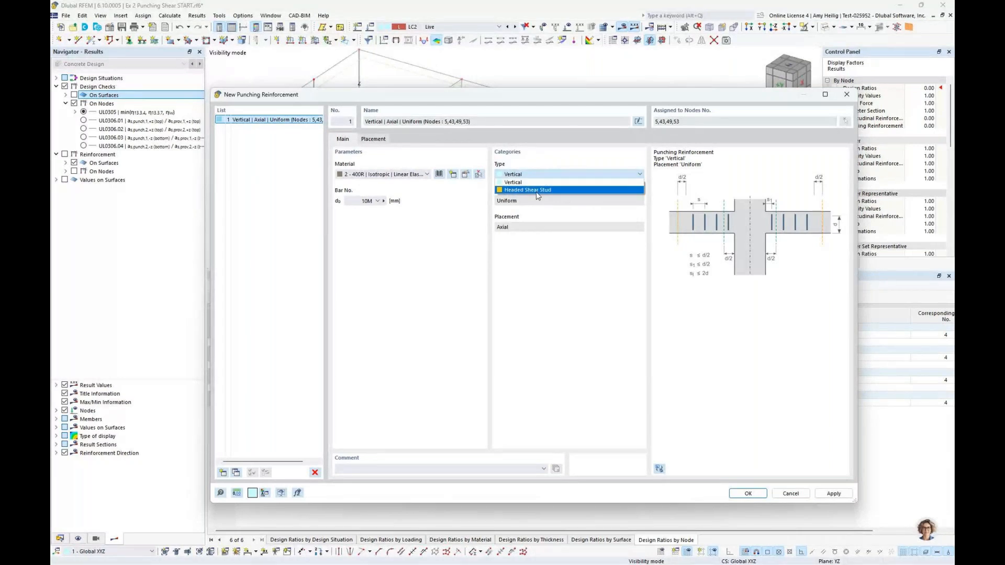
pyautogui.click(535, 190)
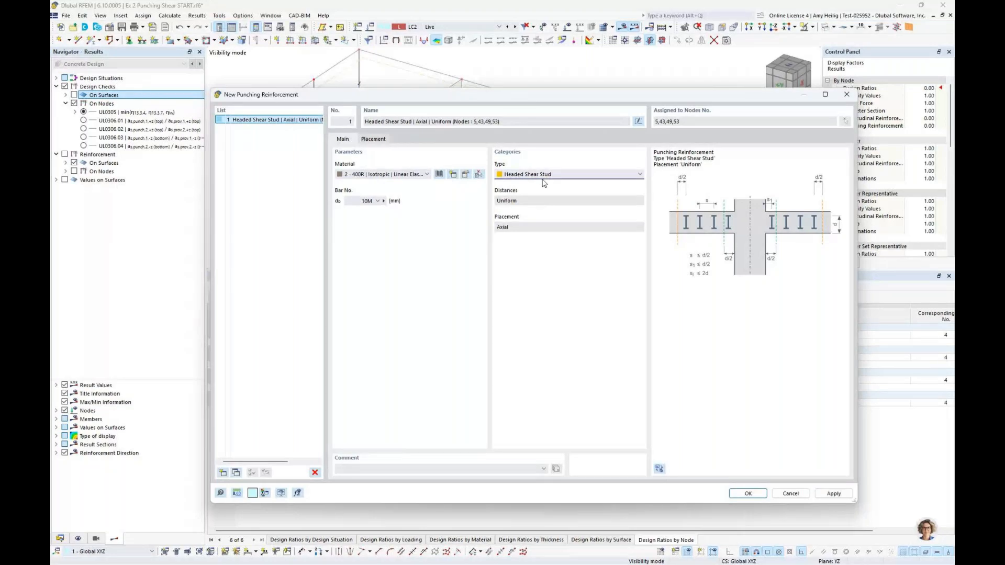
pyautogui.click(378, 140)
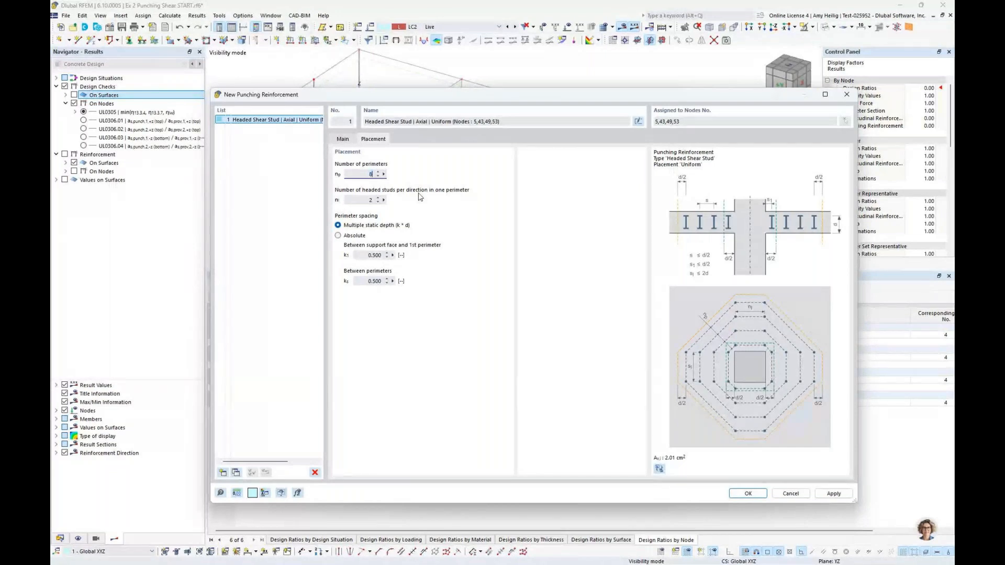
pyautogui.press('Tab')
# Use absolute perimeter spacing of 70 mm from the support face and 70 mm between perimeters, and assign the reinforcement to the nodes, allowing result deletion.
pyautogui.click(338, 236)
pyautogui.click(363, 255)
pyautogui.write('70')
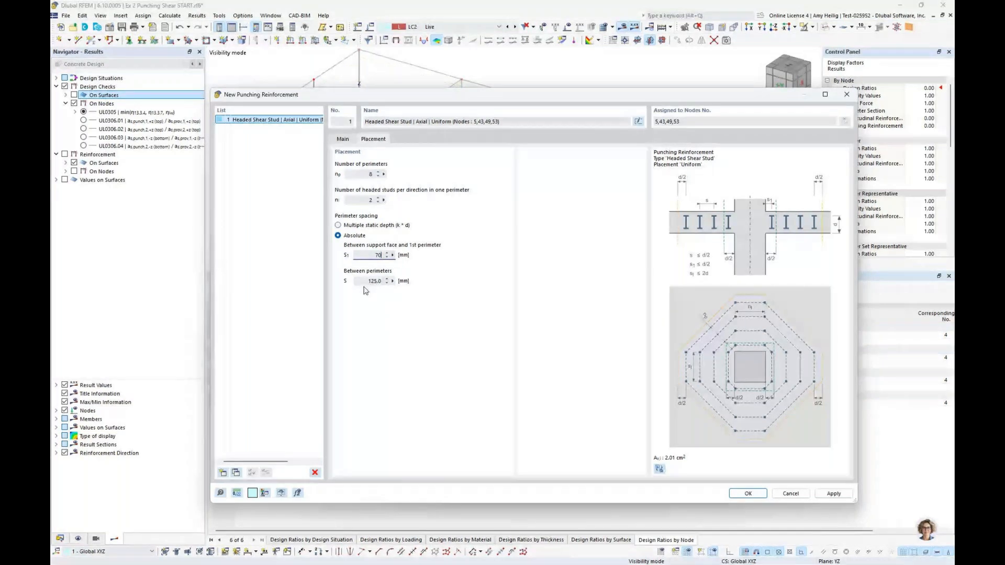
pyautogui.press('Tab')
pyautogui.write('70')
pyautogui.click(747, 494)
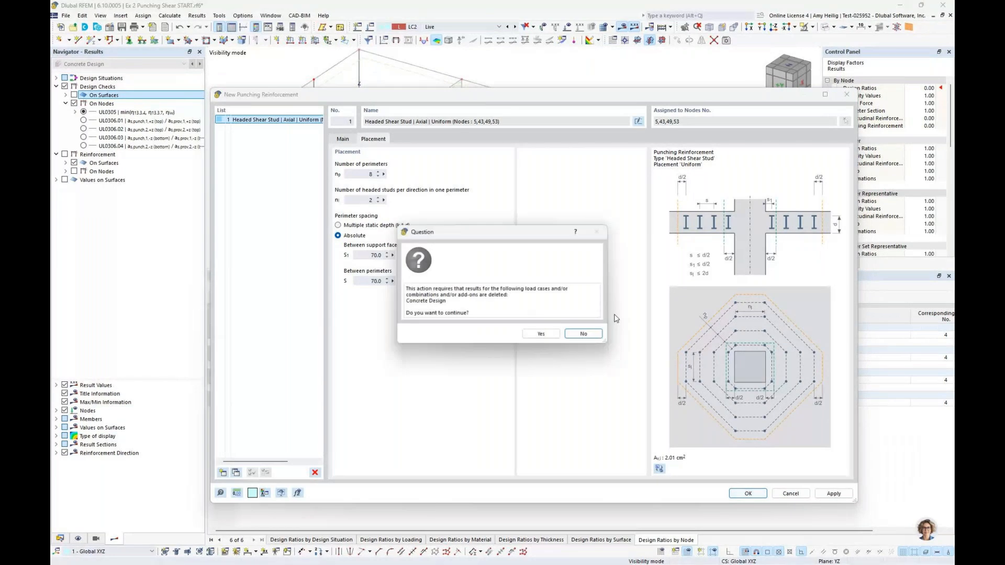
pyautogui.click(540, 334)
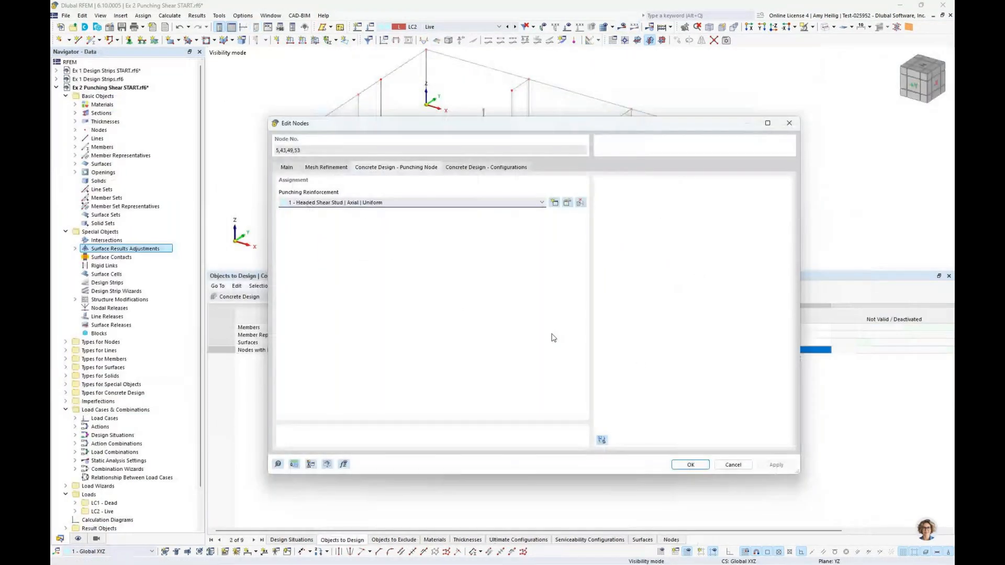
pyautogui.click(682, 466)
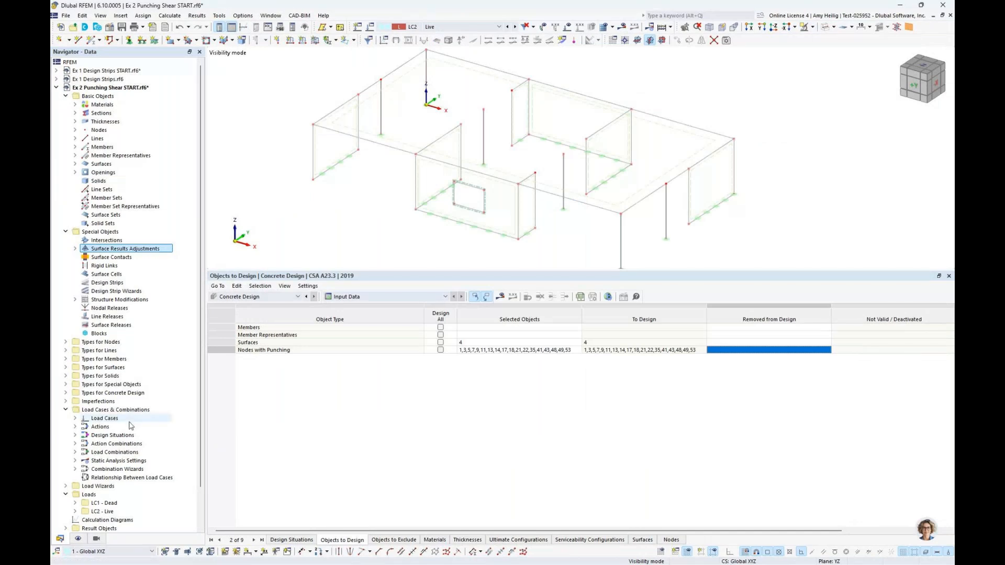
# Turn on the display of punching reinforcement for concrete design in the model view.
pyautogui.click(78, 539)
pyautogui.scroll(1, 148, 277)
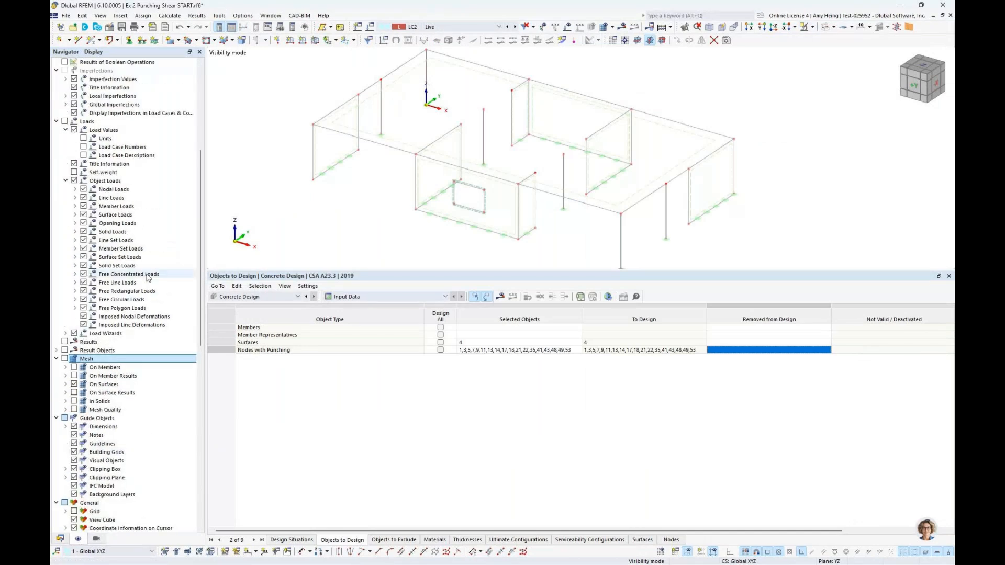
pyautogui.scroll(8, 148, 278)
pyautogui.click(66, 249)
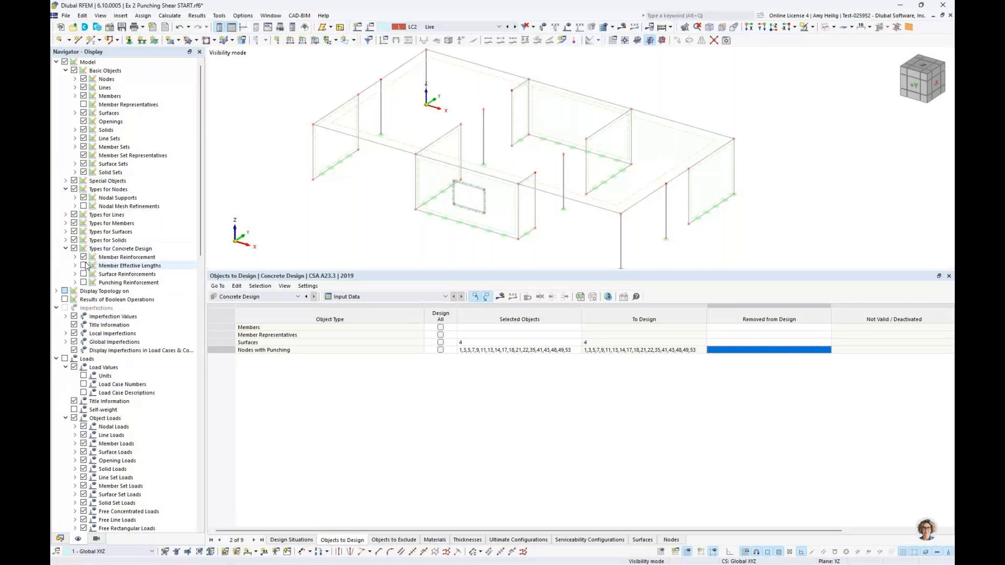
pyautogui.click(83, 283)
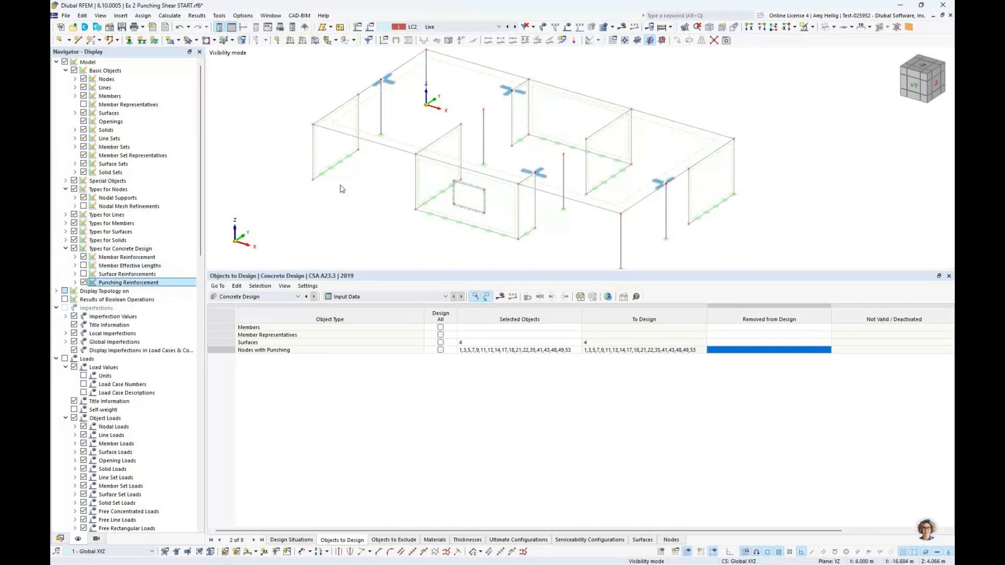
# Examine the headed stud layouts around the column at the slab edge and at the wall end.
pyautogui.moveTo(473, 270); pyautogui.dragTo(482, 362)
pyautogui.moveTo(446, 203); pyautogui.dragTo(426, 262, button='middle')
pyautogui.scroll(5, 380, 205)
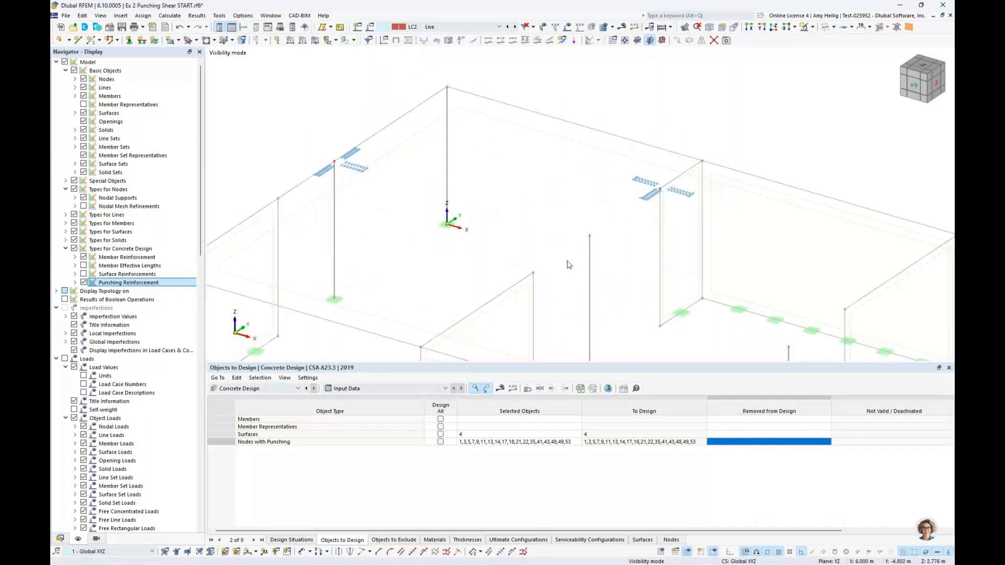
pyautogui.moveTo(621, 270); pyautogui.dragTo(534, 212, button='middle')
pyautogui.moveTo(399, 178); pyautogui.dragTo(469, 236, button='middle')
pyautogui.scroll(5, 324, 172)
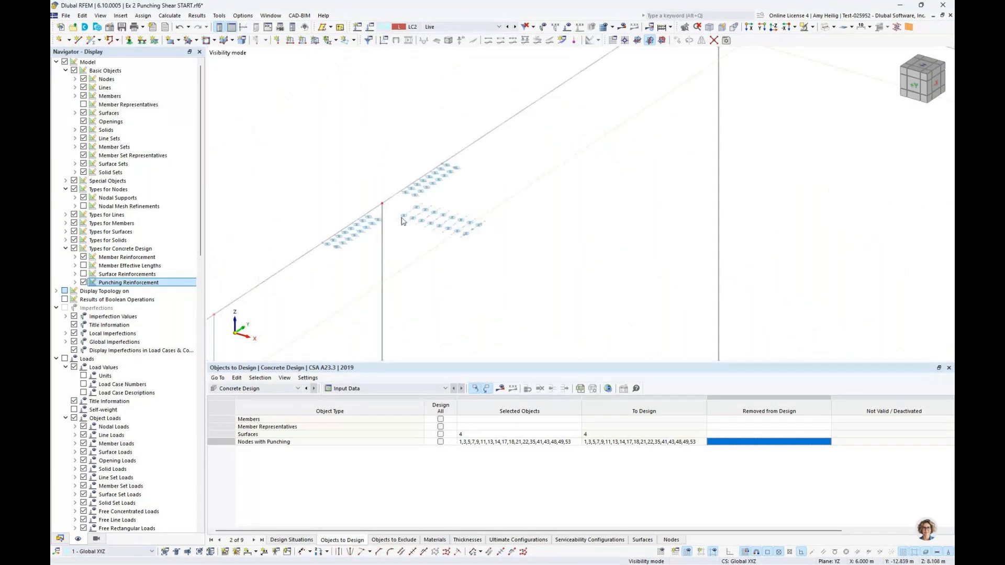
pyautogui.scroll(-3, 402, 220)
pyautogui.scroll(-1, 401, 219)
pyautogui.moveTo(738, 268); pyautogui.dragTo(486, 262, button='middle')
pyautogui.scroll(2, 541, 220)
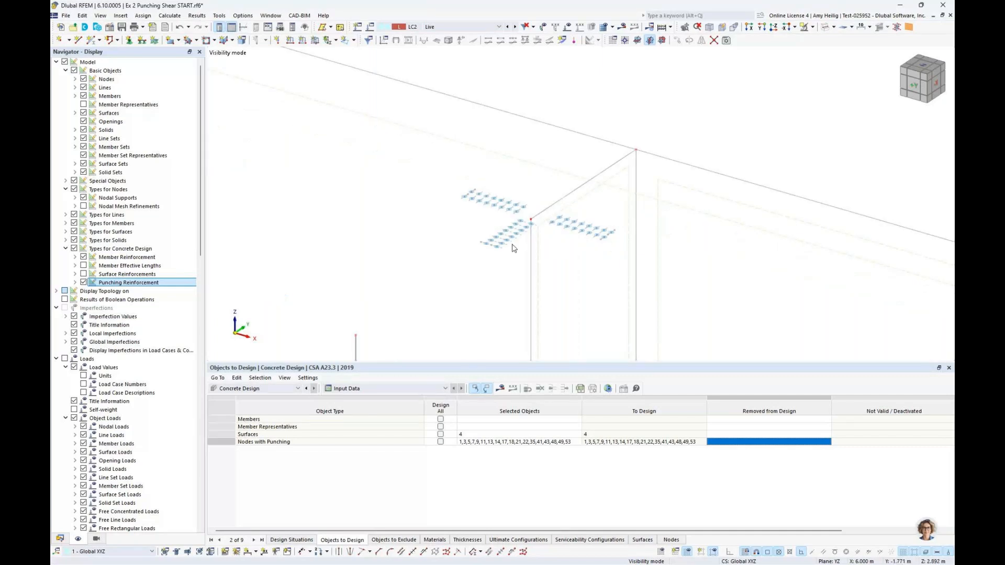
pyautogui.scroll(-1, 516, 210)
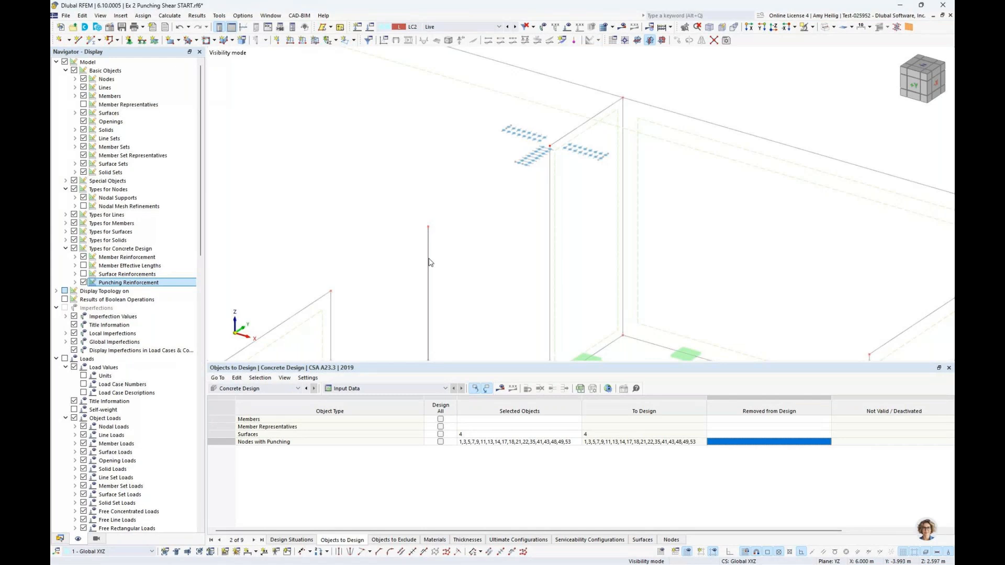
pyautogui.scroll(-5, 509, 261)
pyautogui.moveTo(544, 303); pyautogui.dragTo(541, 235, button='middle')
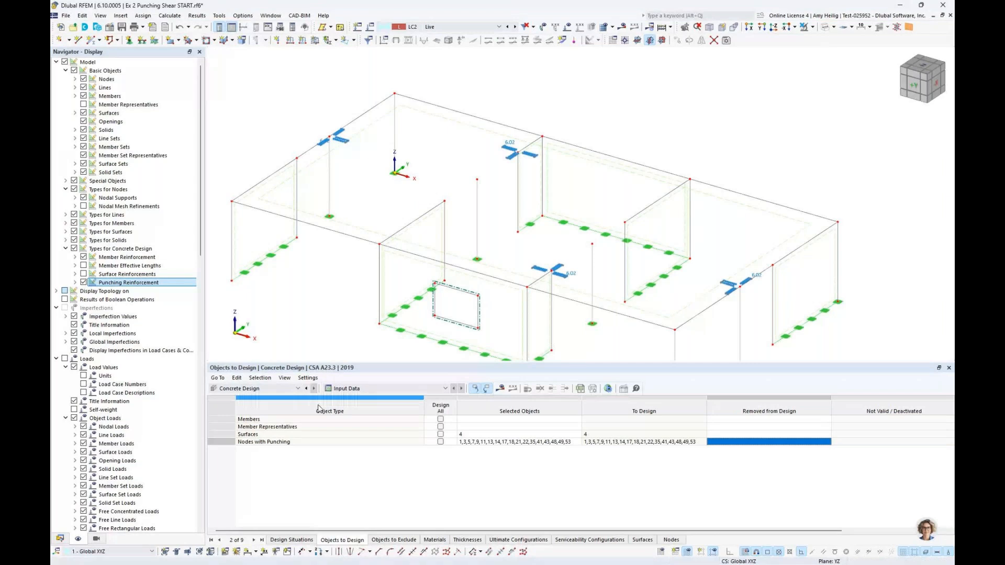
# Recalculate the concrete design and review the slab's design ratios by surface, including the required shear resistance check to 11.3.1.
pyautogui.click(502, 388)
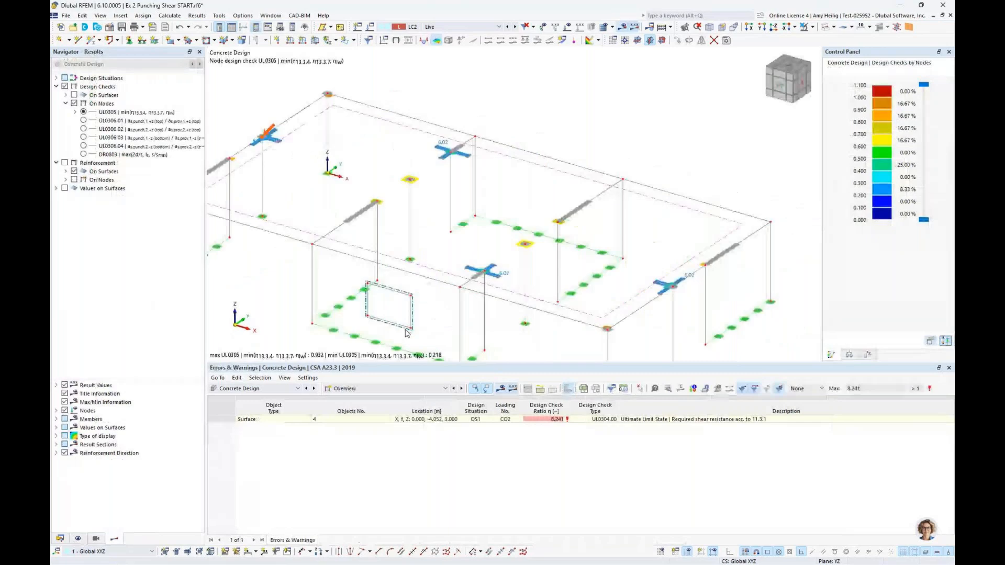
pyautogui.click(368, 390)
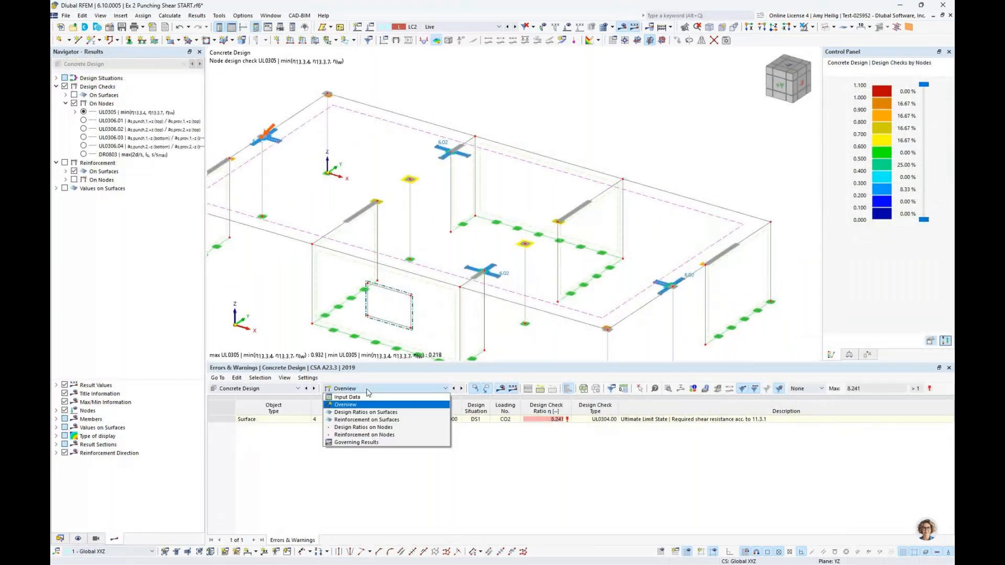
pyautogui.click(366, 413)
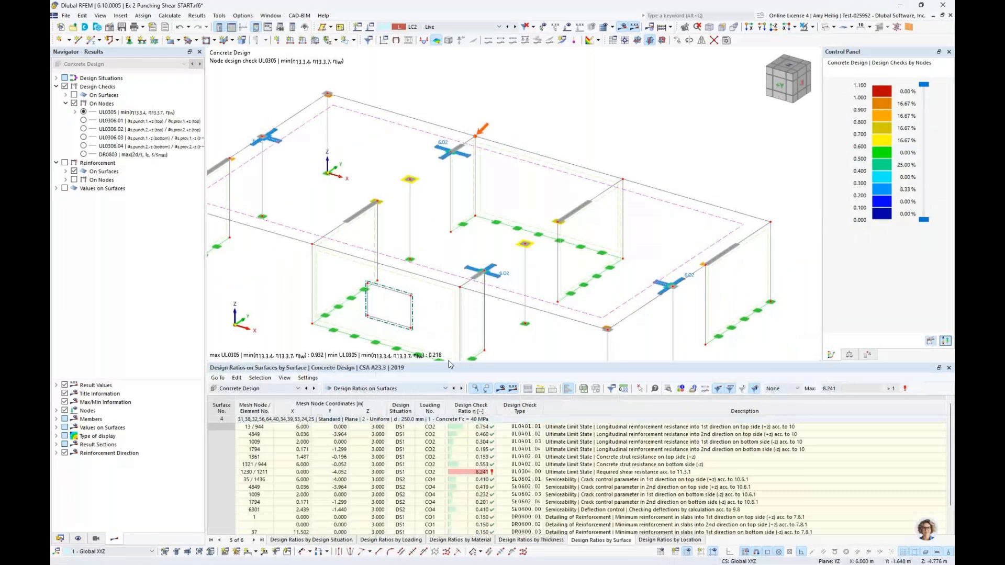
pyautogui.moveTo(448, 363); pyautogui.dragTo(501, 296)
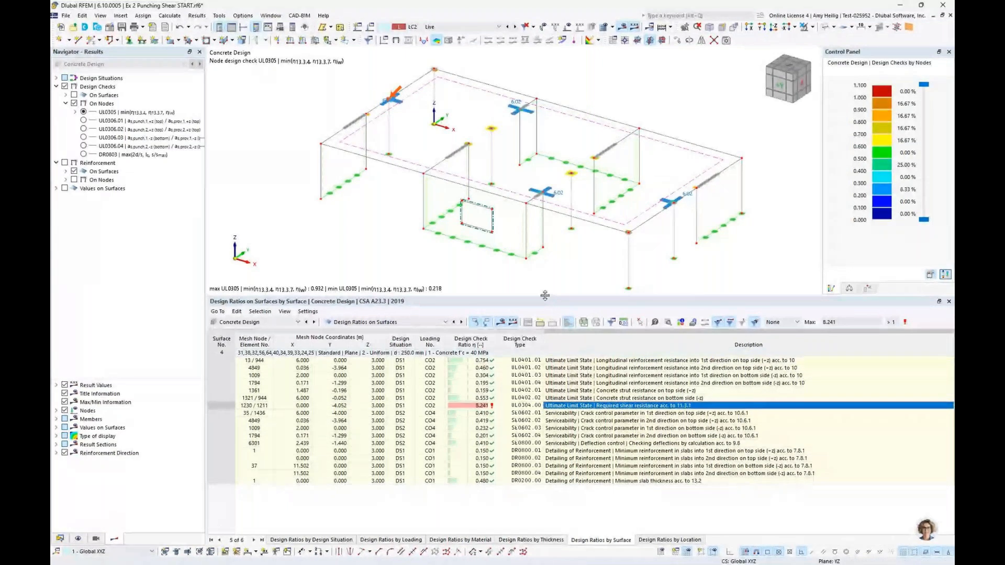
pyautogui.moveTo(545, 295); pyautogui.dragTo(523, 335)
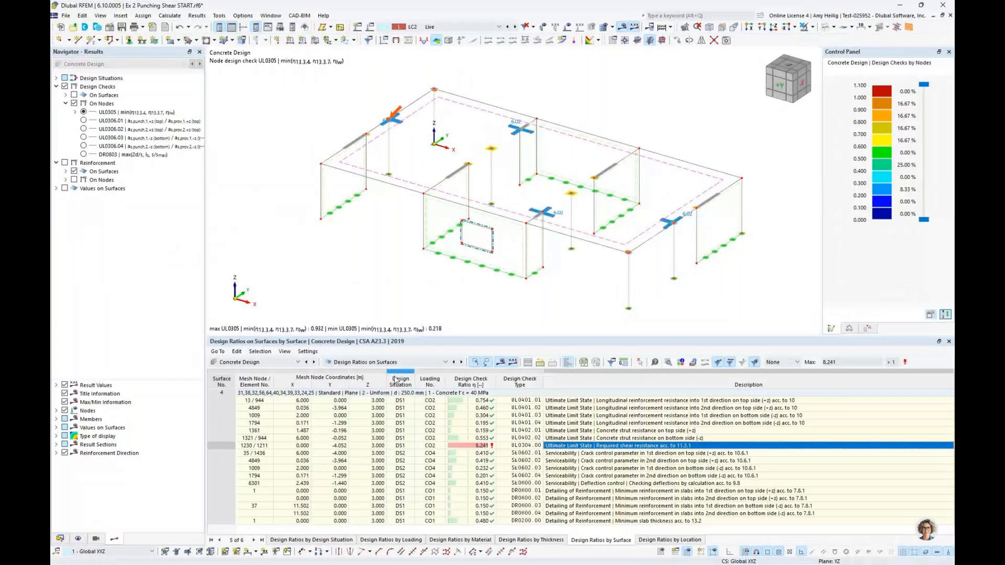
# Review the recalculated design ratios by node for the two-way shear and slab moment checks.
pyautogui.click(386, 363)
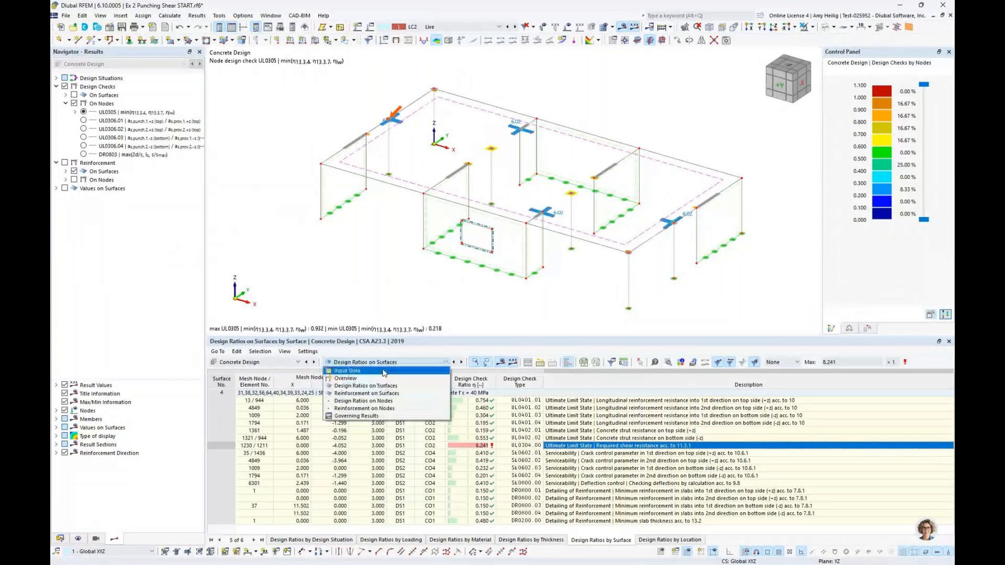
pyautogui.click(377, 401)
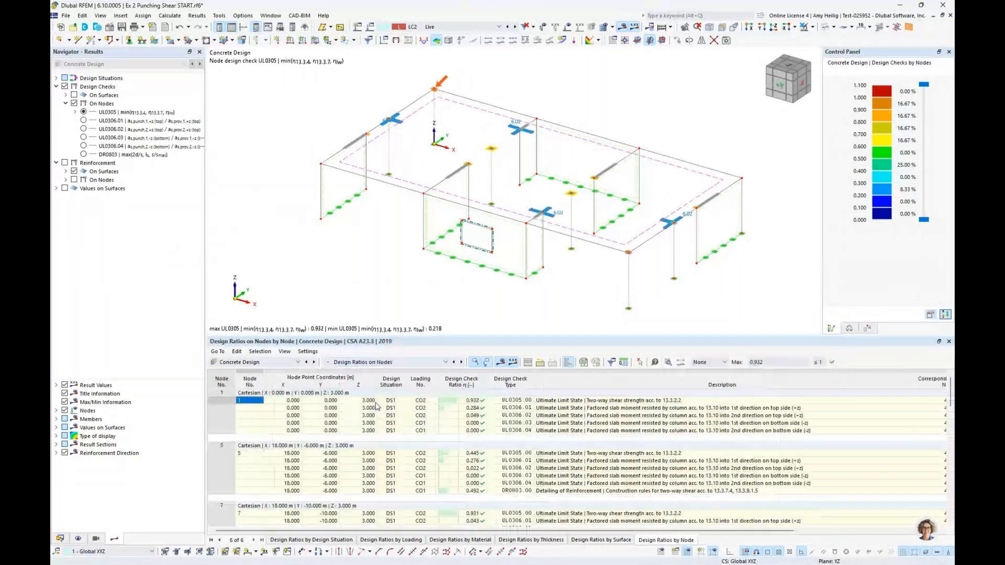
pyautogui.moveTo(536, 336); pyautogui.dragTo(532, 255)
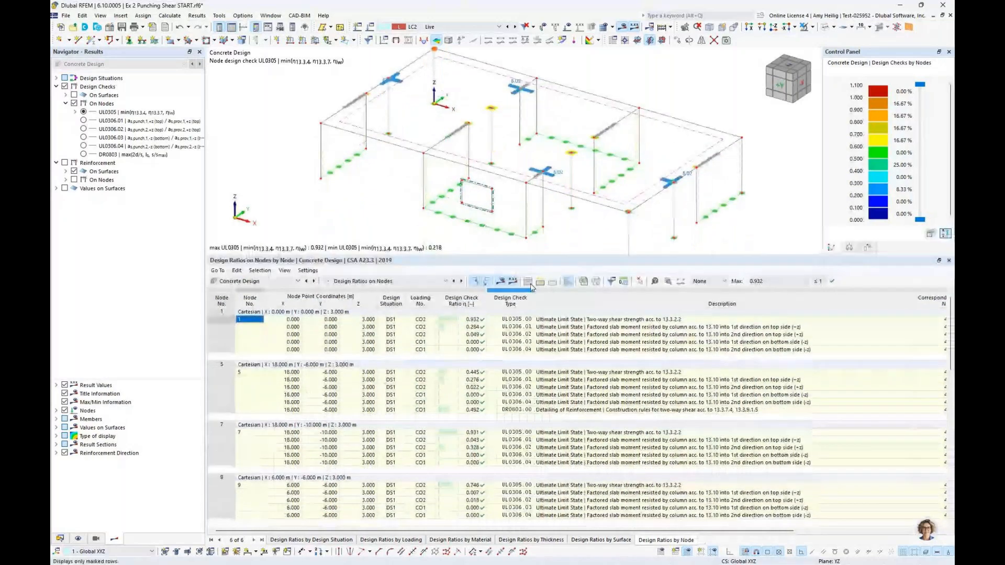
pyautogui.scroll(-15, 530, 366)
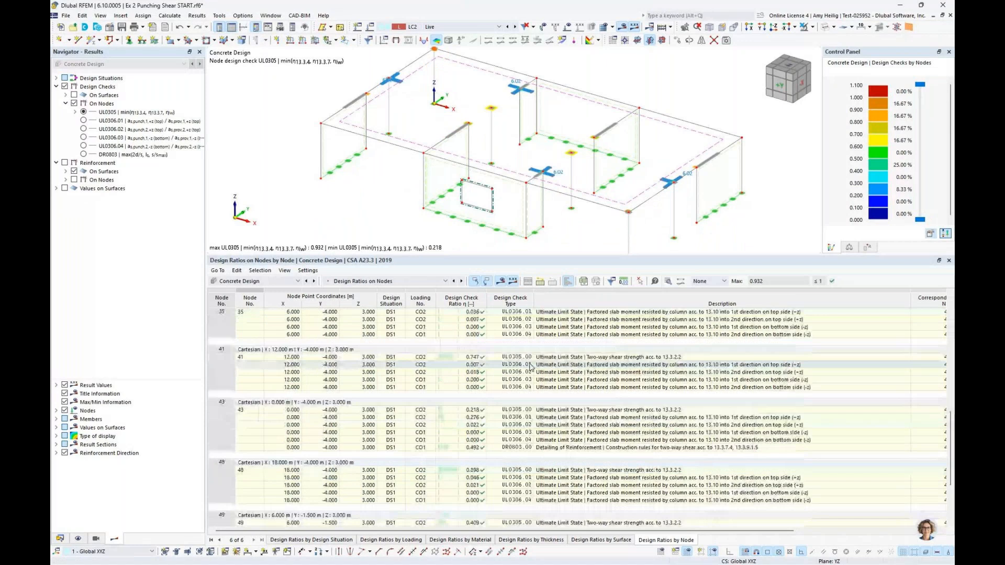
pyautogui.scroll(5, 530, 366)
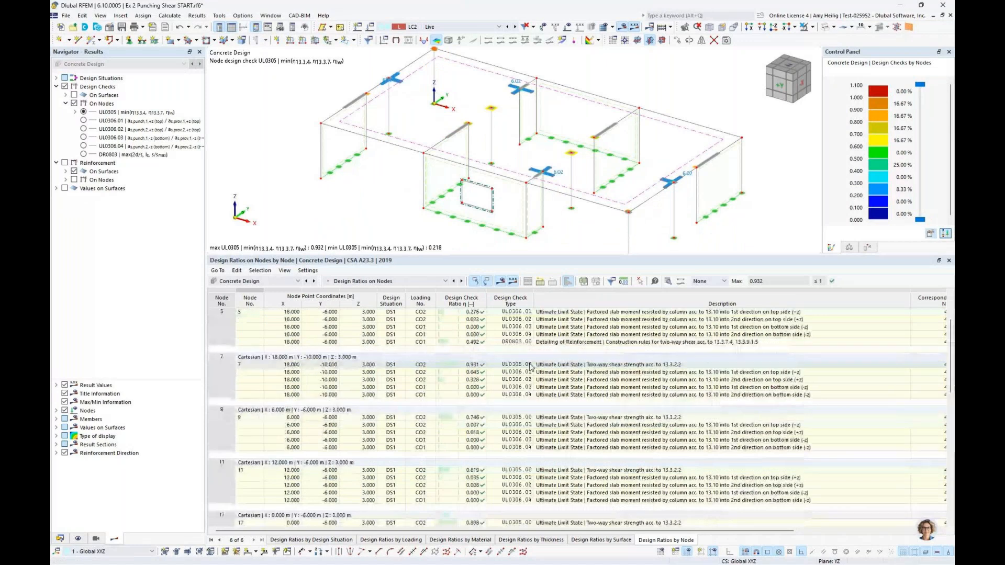
pyautogui.scroll(2, 530, 367)
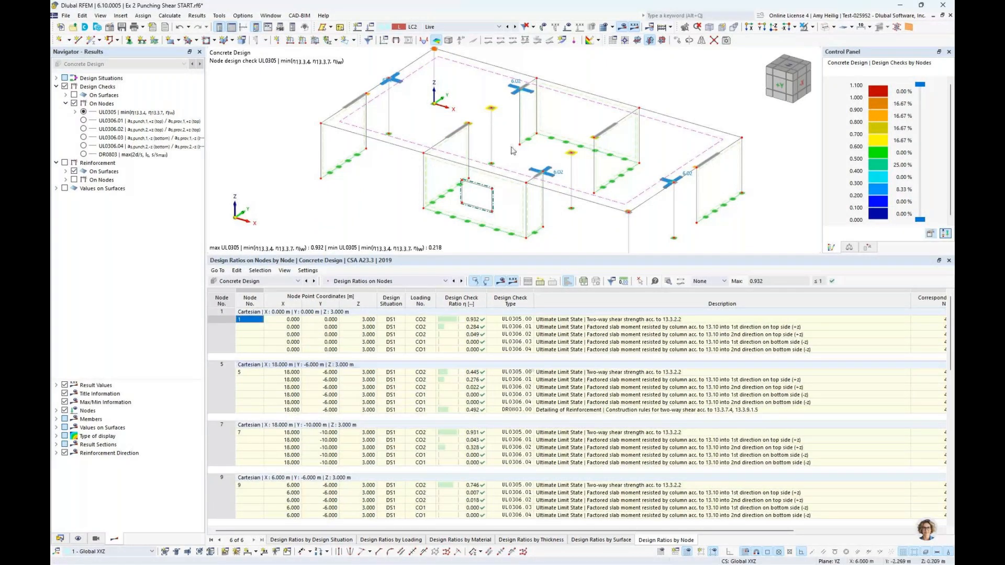
# Examine node 43's two-way shear check details, comparing the ratios without and with shear reinforcement and the governing ratio's derivation.
pyautogui.click(389, 81)
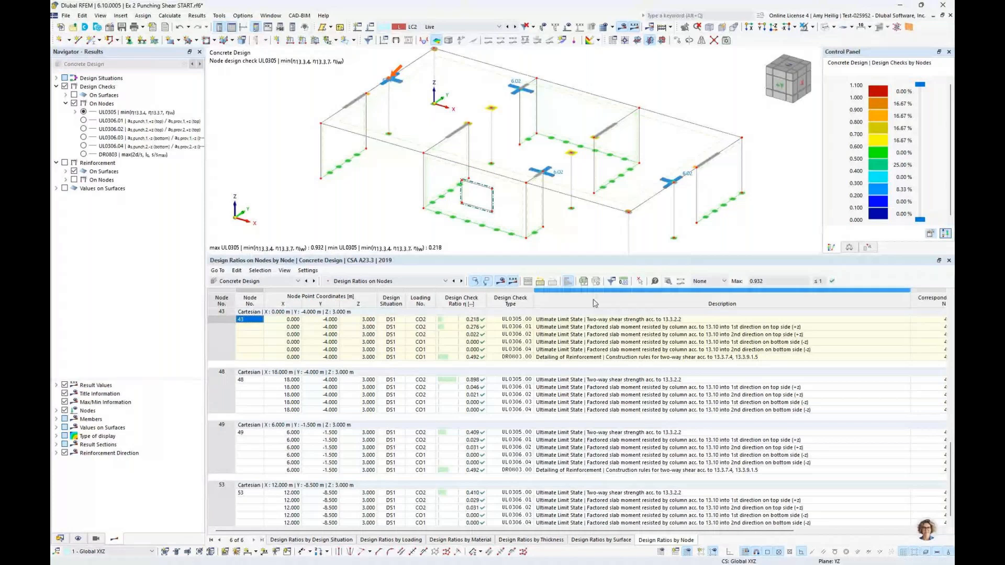
pyautogui.click(589, 320)
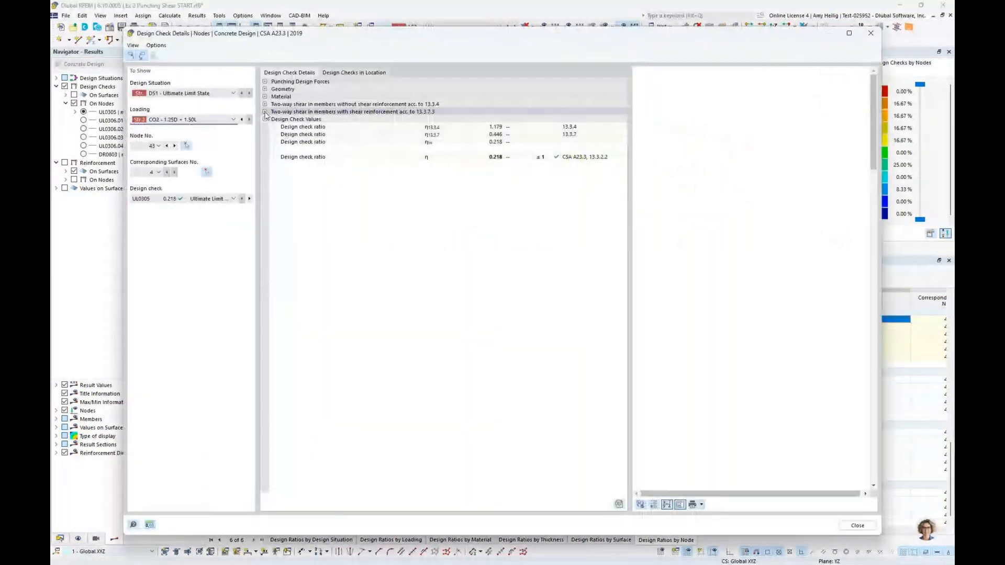
pyautogui.click(265, 112)
pyautogui.click(265, 104)
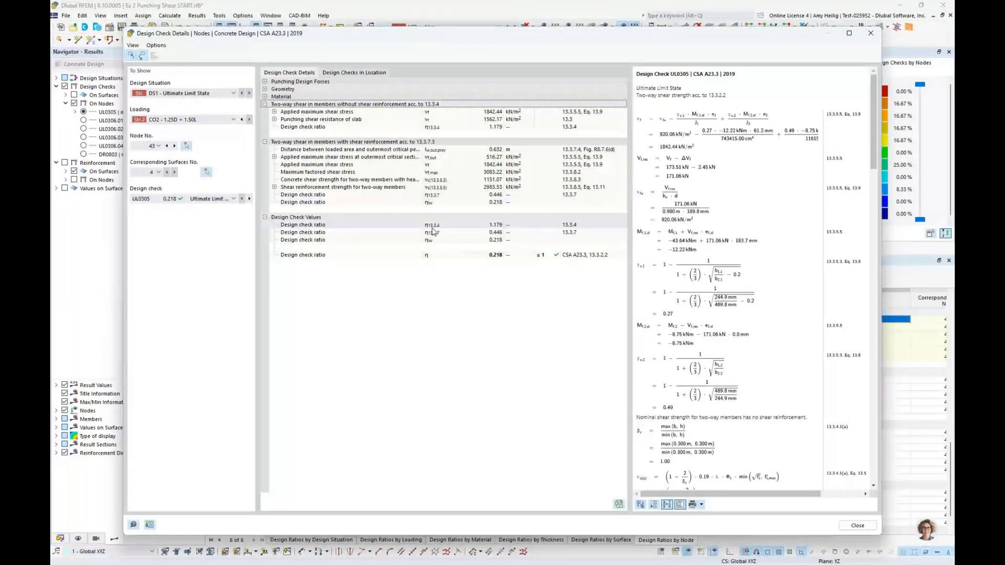
pyautogui.scroll(-10, 785, 300)
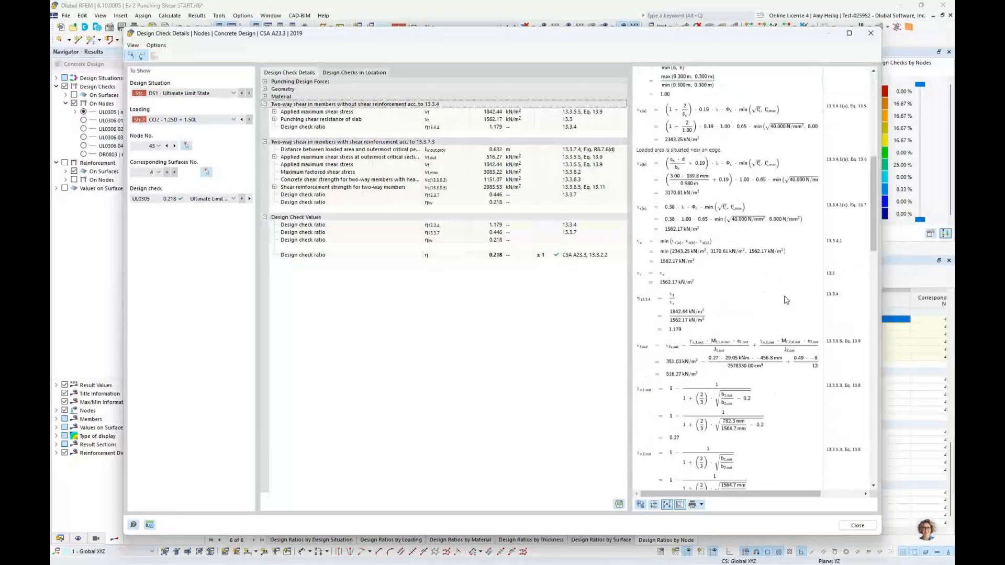
pyautogui.scroll(-10, 784, 300)
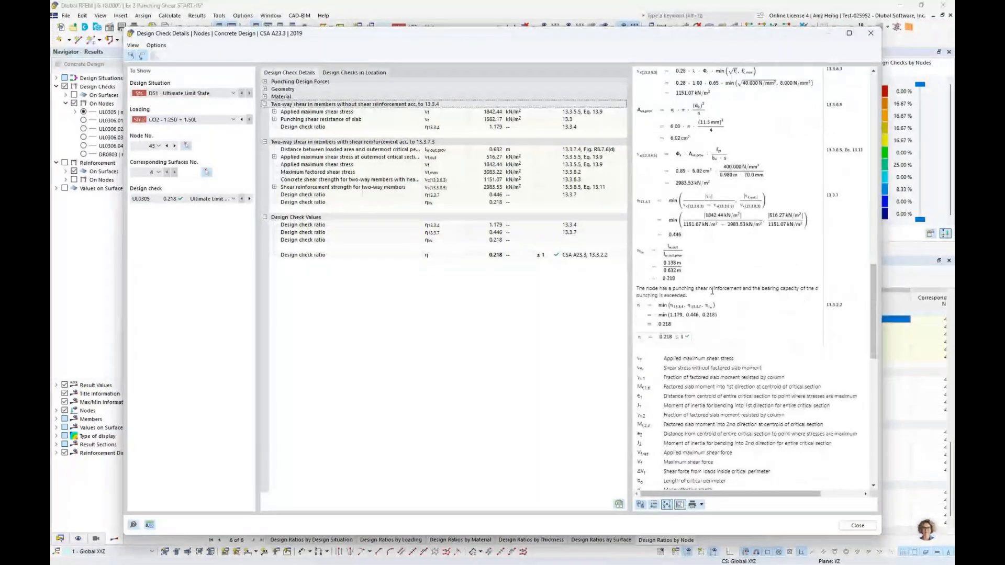
pyautogui.keyDown('ctrl'); pyautogui.scroll(3, 663, 349); pyautogui.keyUp('ctrl')
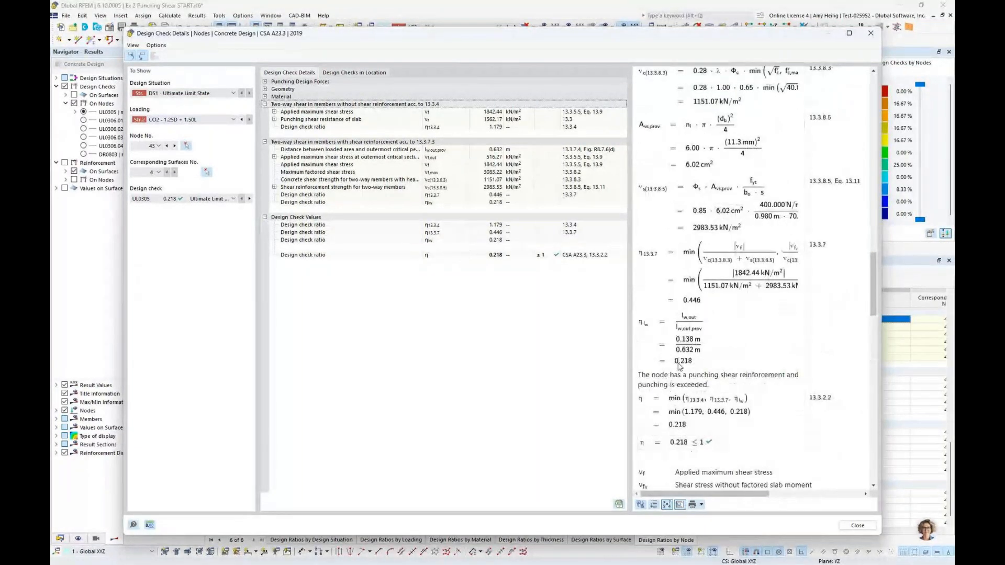
pyautogui.scroll(-1, 735, 390)
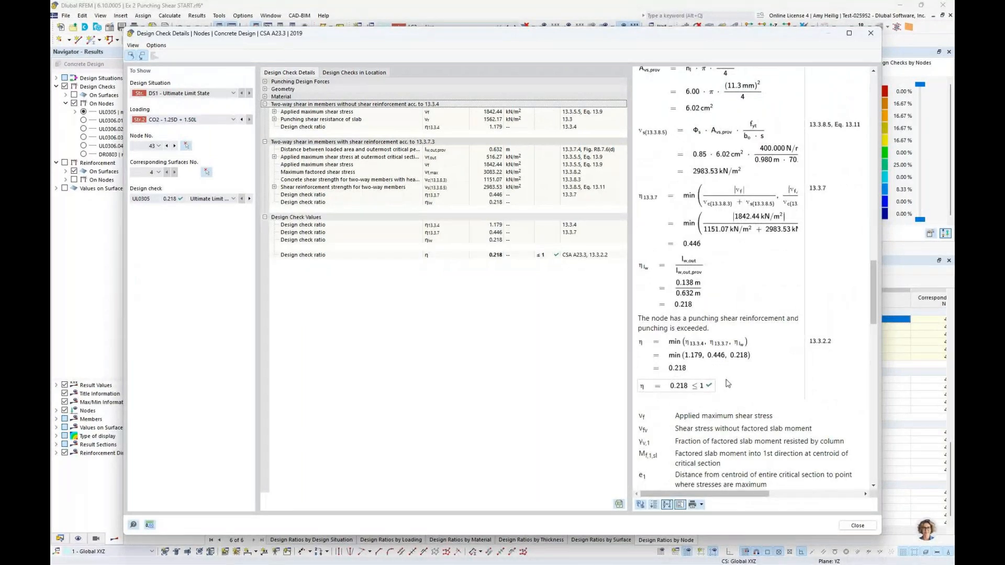
pyautogui.click(857, 525)
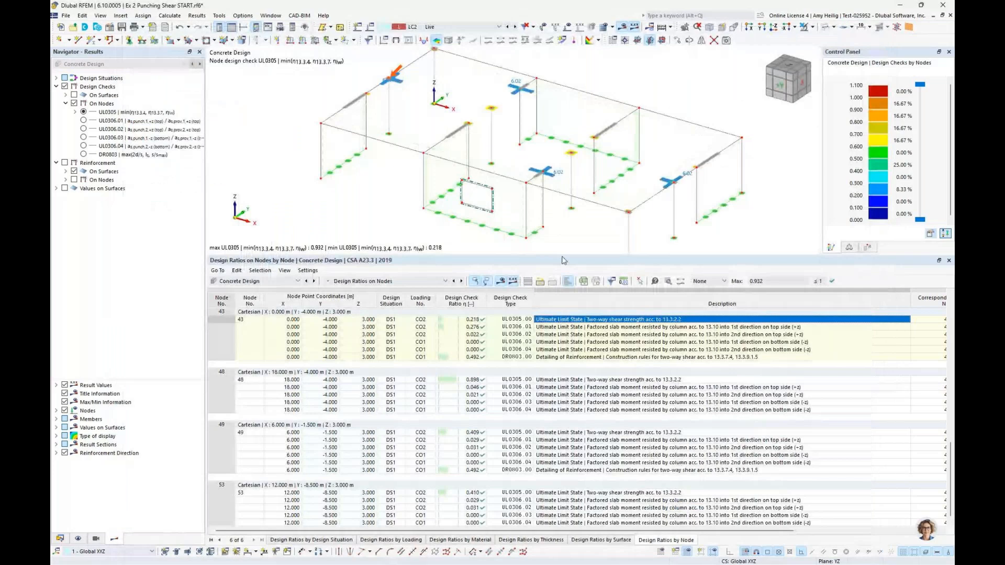
pyautogui.moveTo(562, 257); pyautogui.dragTo(560, 340)
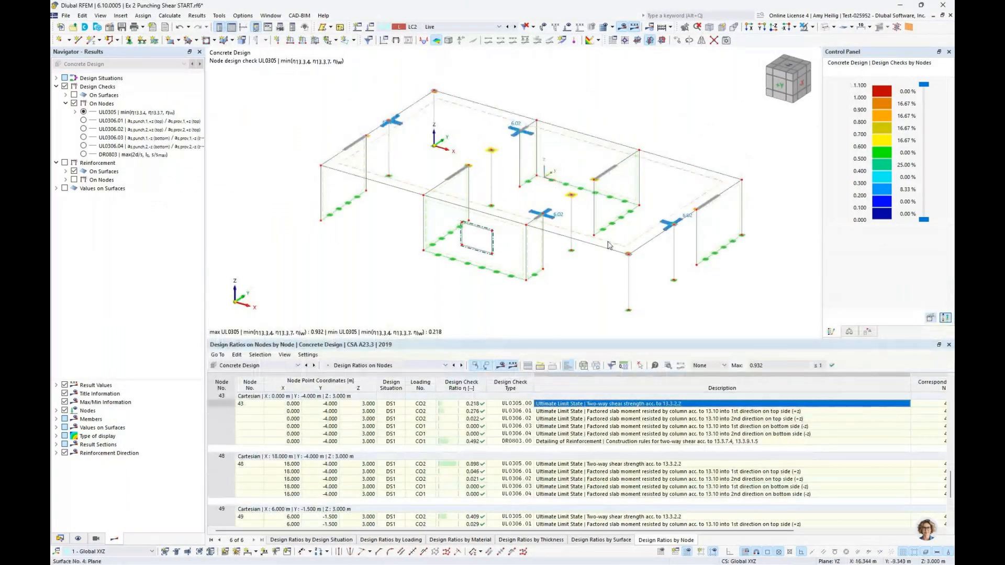
# Show the model in plan from above and hide the punching reinforcement symbols.
pyautogui.click(187, 552)
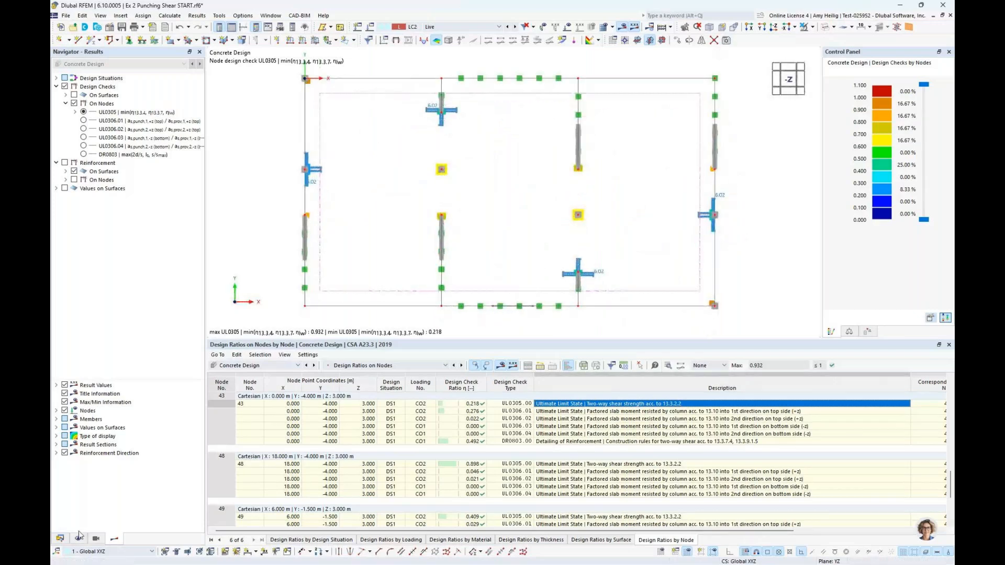
pyautogui.click(78, 539)
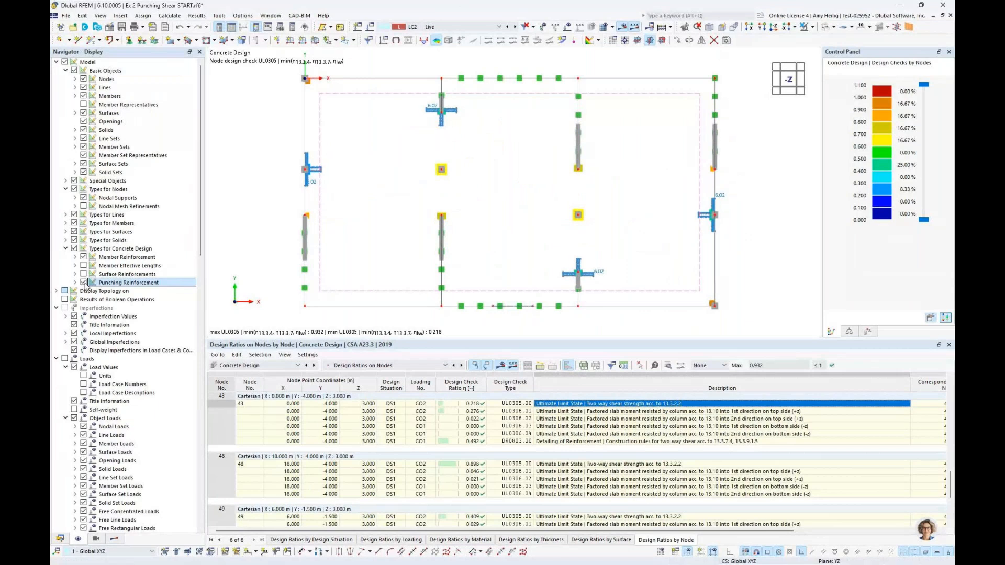
pyautogui.click(83, 283)
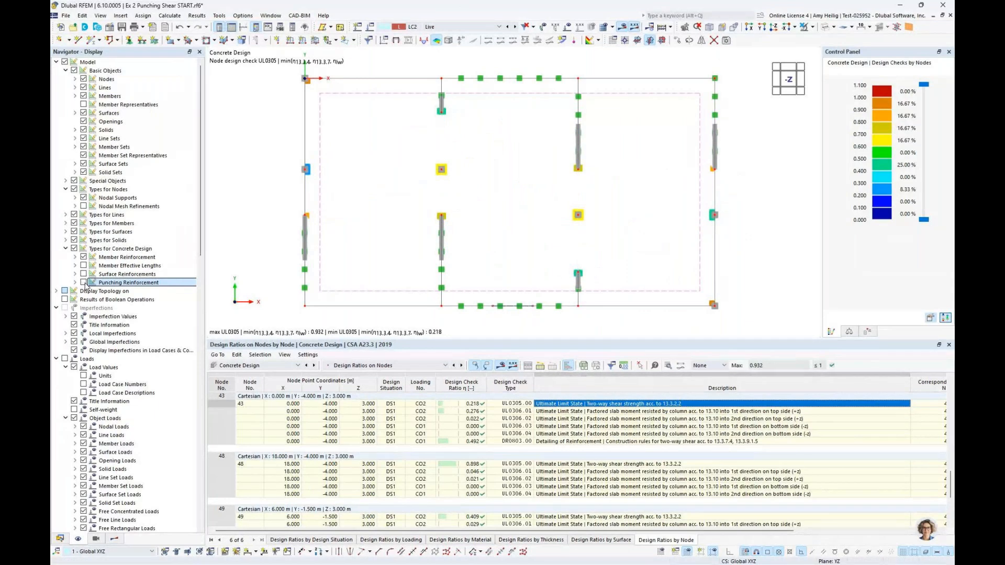
# Turn off the design check results and limit the visibility to the selected and related objects.
pyautogui.click(114, 539)
pyautogui.click(56, 87)
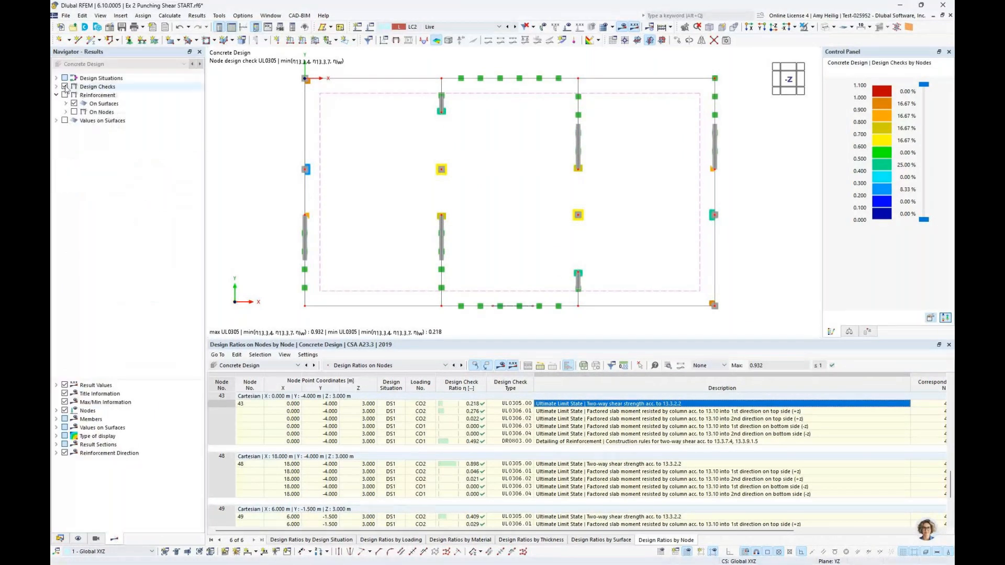
pyautogui.click(65, 87)
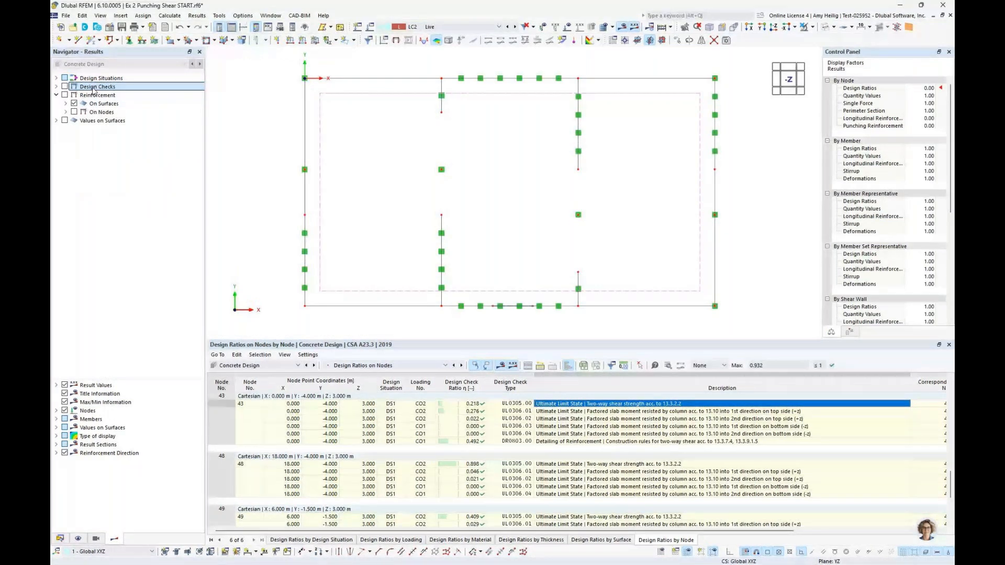
pyautogui.click(812, 26)
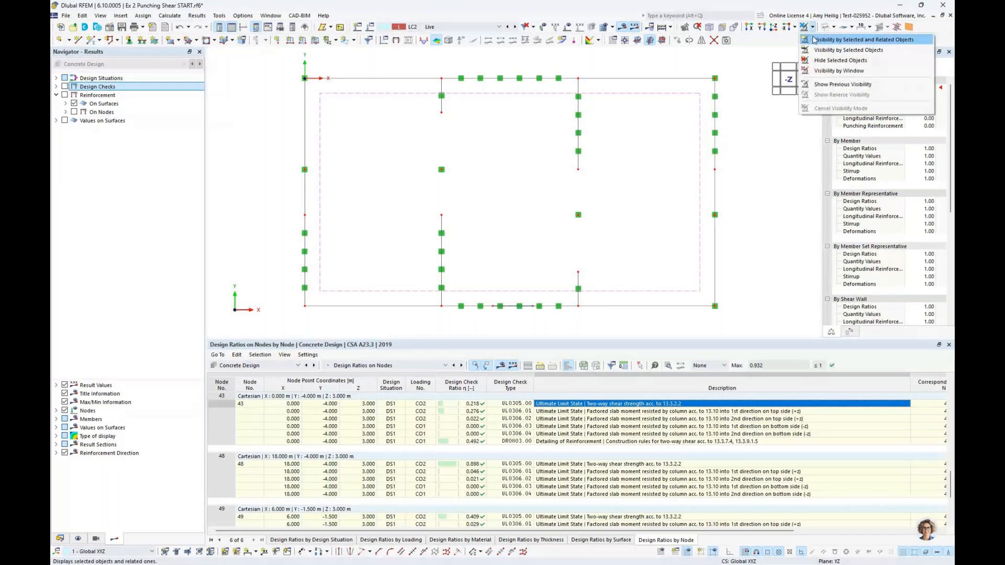
pyautogui.click(815, 40)
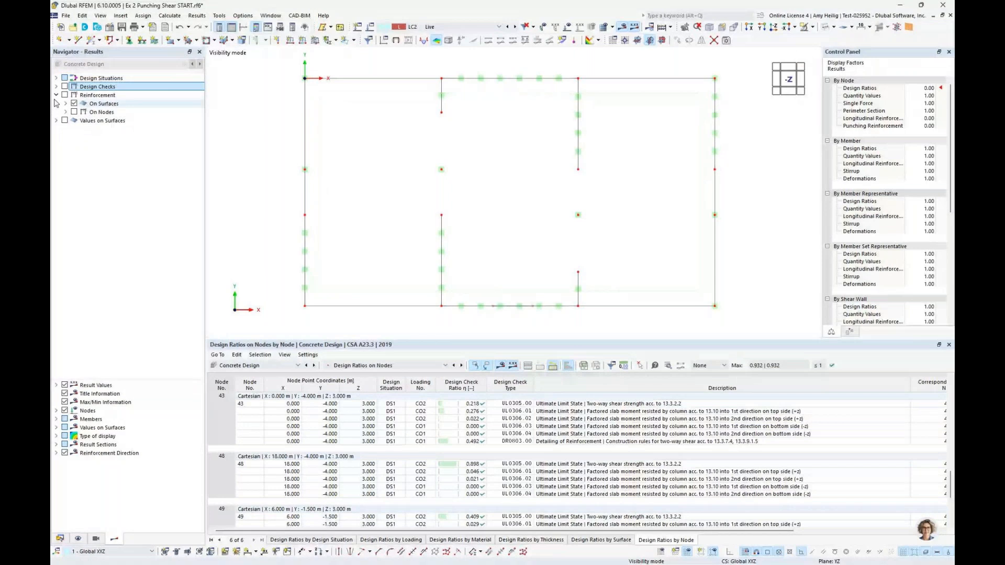
# Turn off the surface reinforcement results and display the required punching reinforcement Av,req on the nodes.
pyautogui.click(65, 95)
pyautogui.click(74, 103)
pyautogui.click(65, 112)
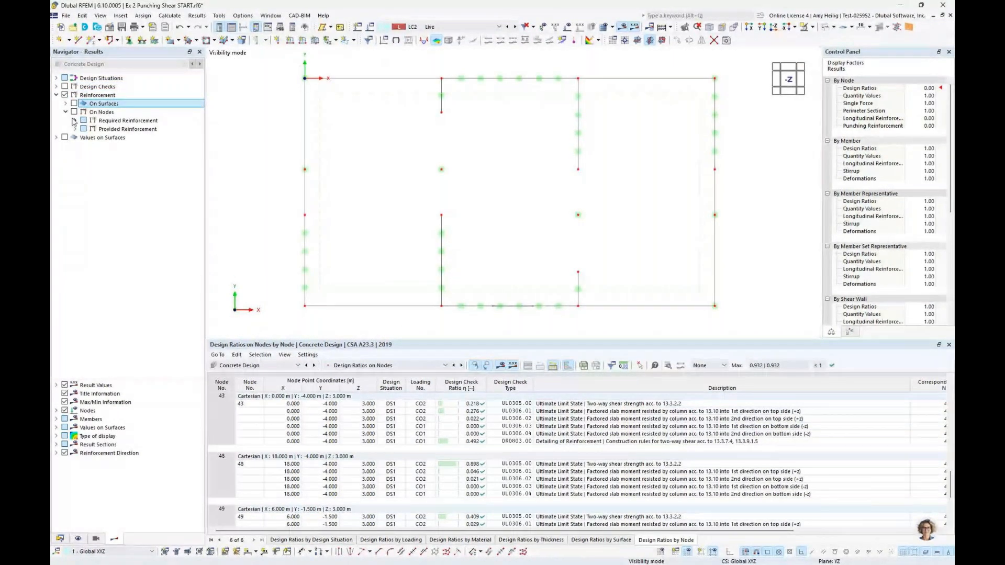
pyautogui.click(75, 121)
pyautogui.click(85, 137)
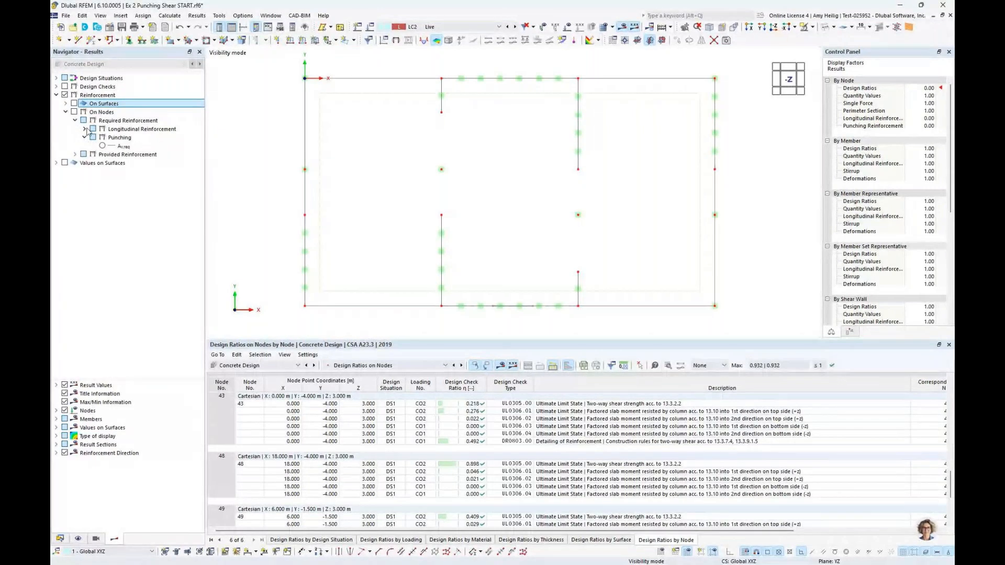
pyautogui.click(85, 129)
pyautogui.click(103, 180)
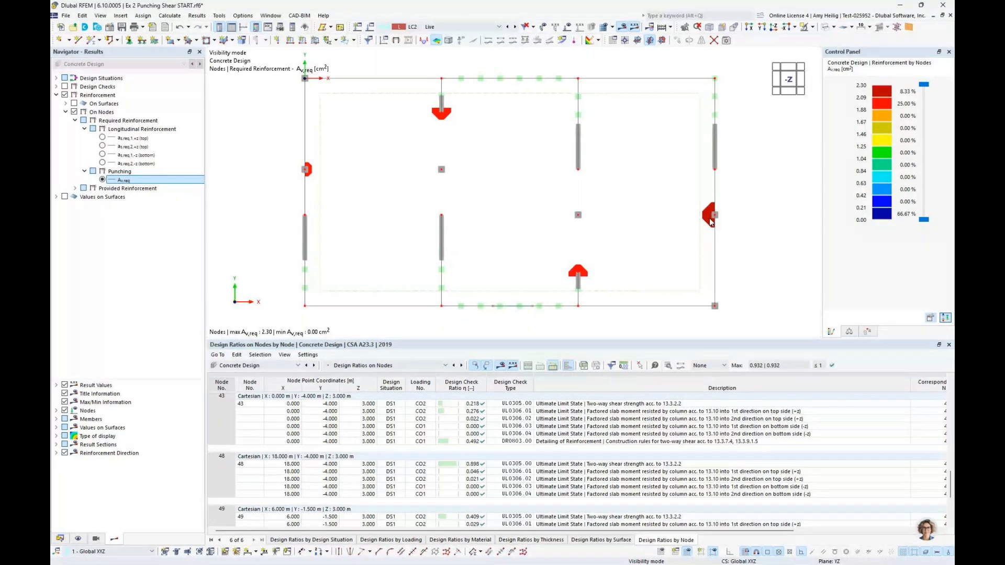
# Display the provided punching reinforcement Av,prov on the nodes for comparison with the required area.
pyautogui.click(75, 189)
pyautogui.click(84, 206)
pyautogui.click(103, 248)
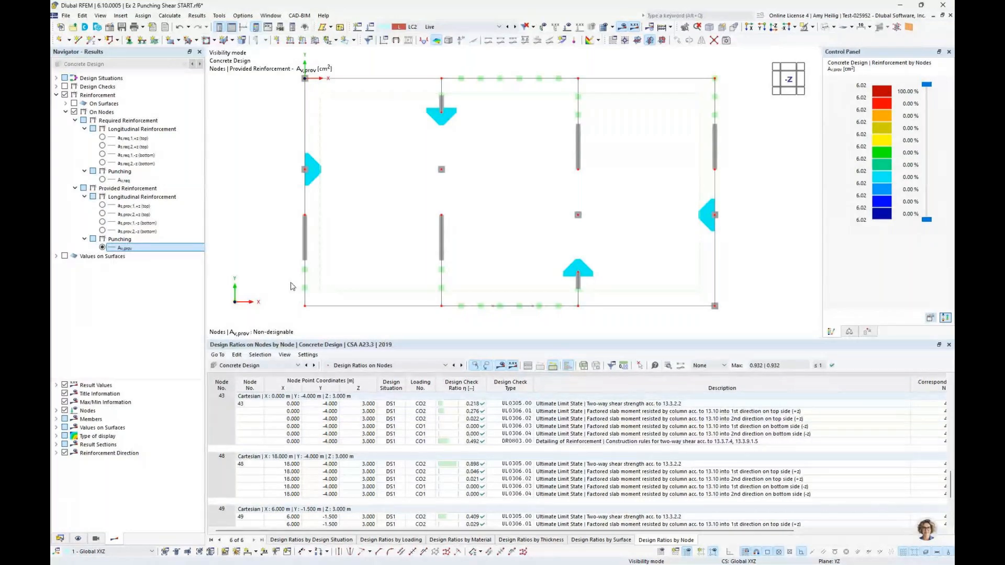
pyautogui.click(471, 364)
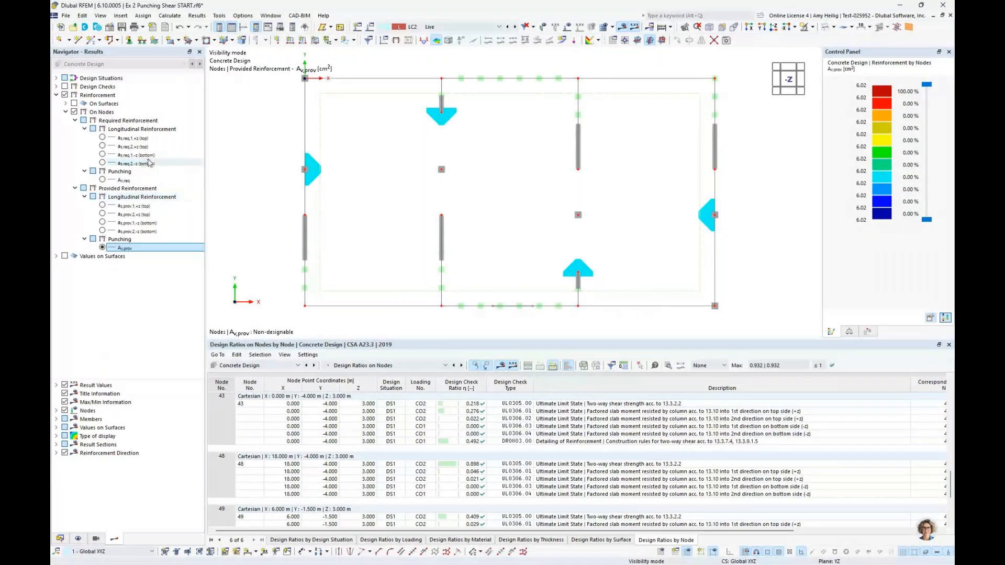
# Compare the required and provided top longitudinal reinforcement in direction 1 at the nodes.
pyautogui.click(103, 138)
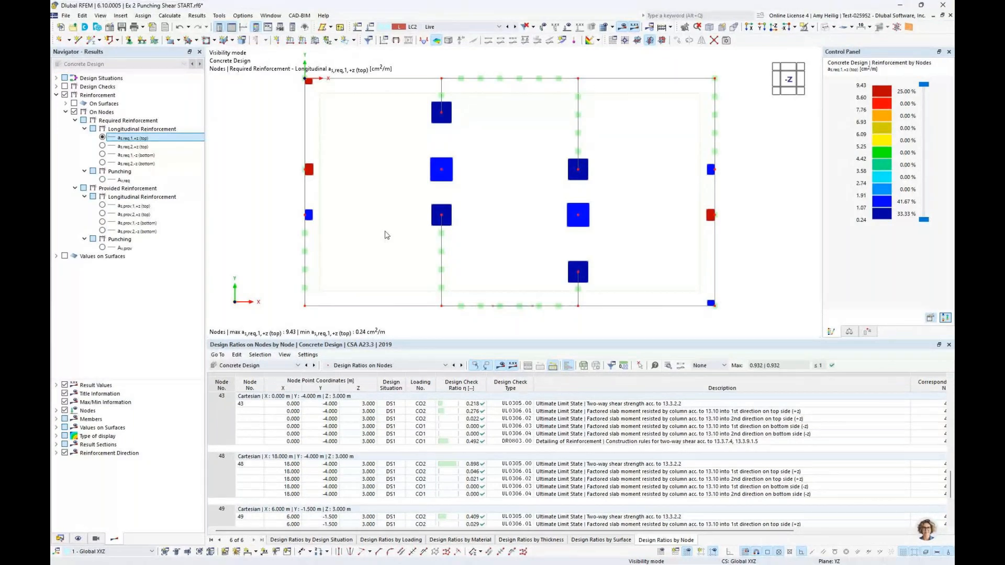
pyautogui.click(102, 206)
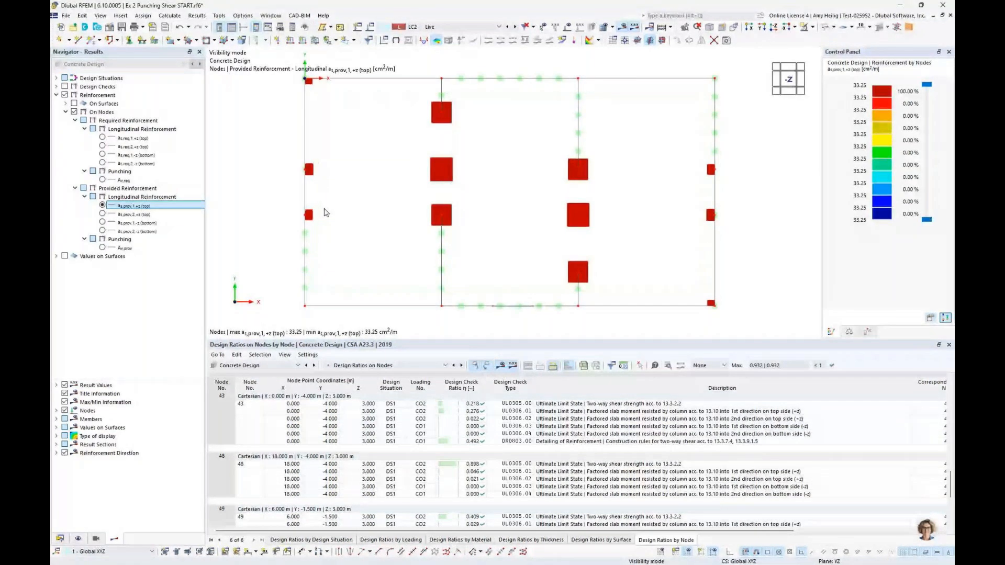
pyautogui.press('super+Tab')
pyautogui.click(465, 223)
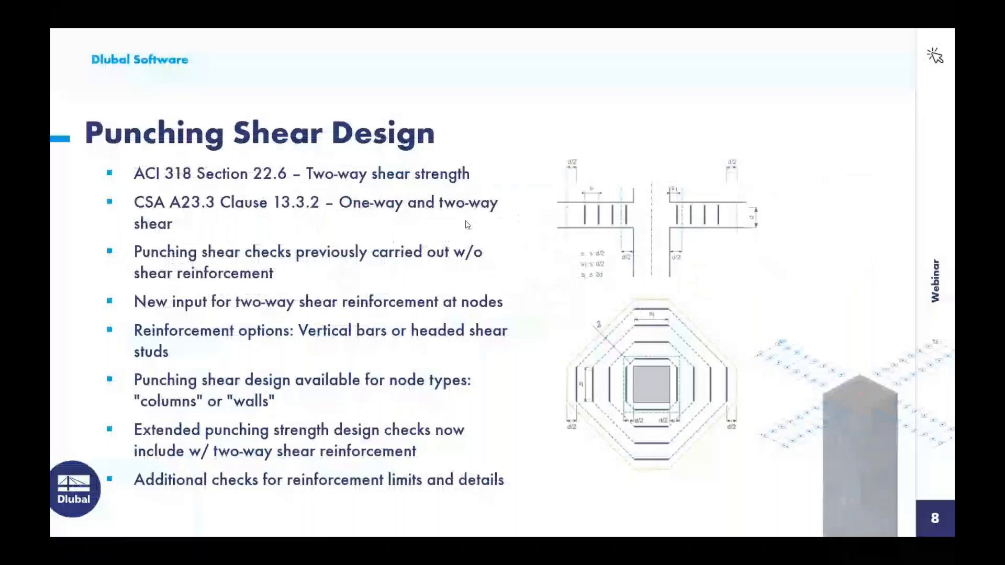
pyautogui.click(466, 225)
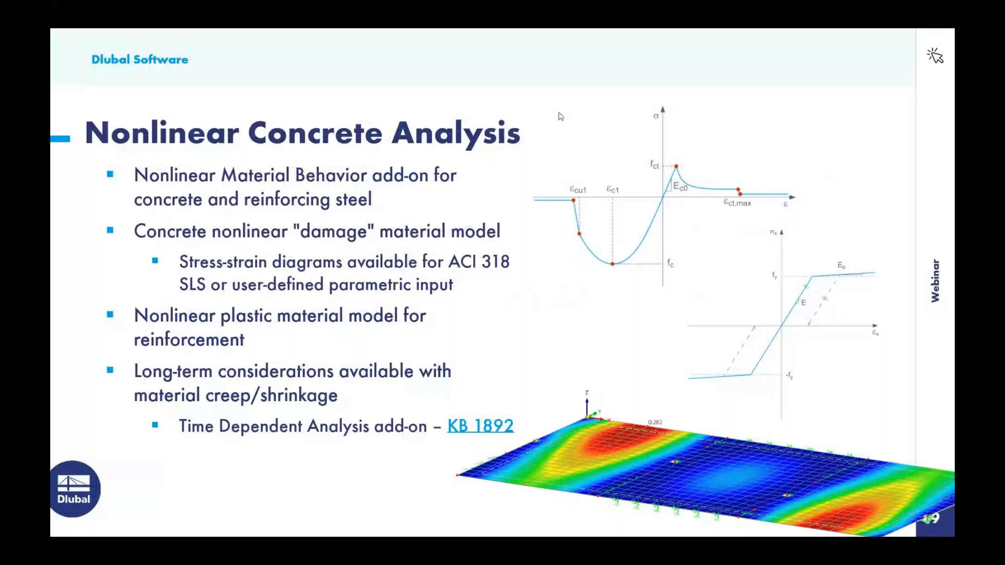
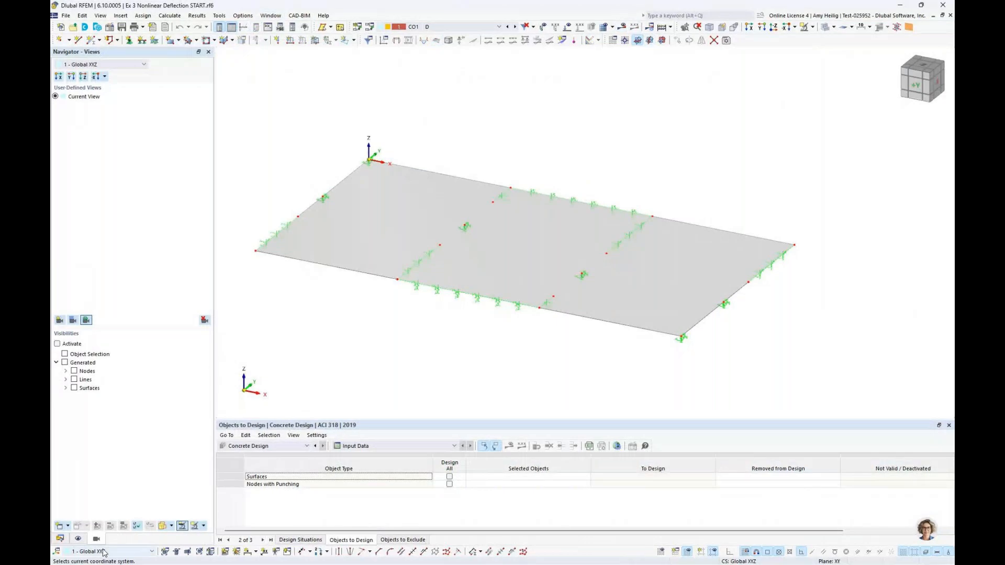
# Show the data tree of the Ex 3 Nonlinear Deflection START model and inspect its slab surface.
pyautogui.click(60, 539)
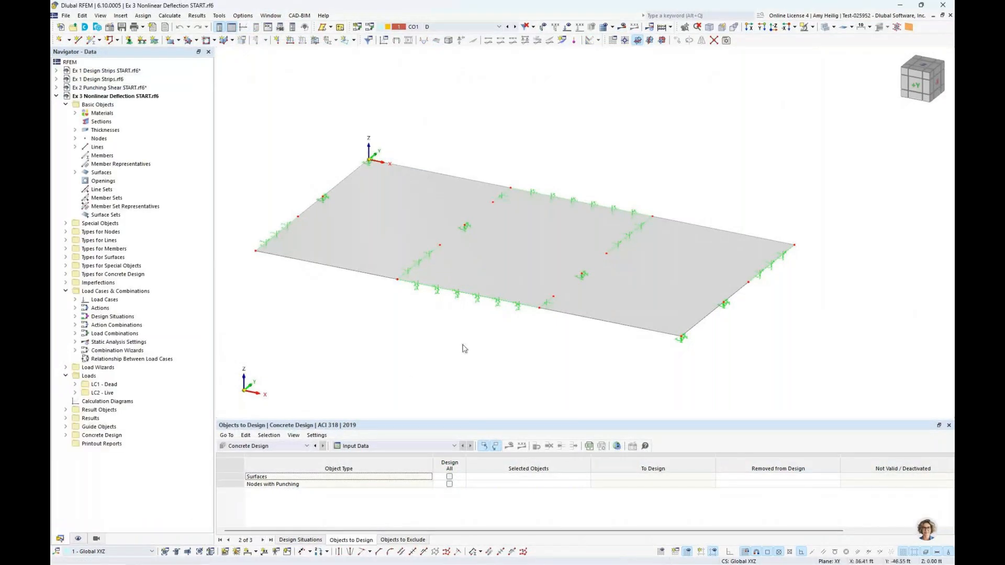
pyautogui.click(518, 256)
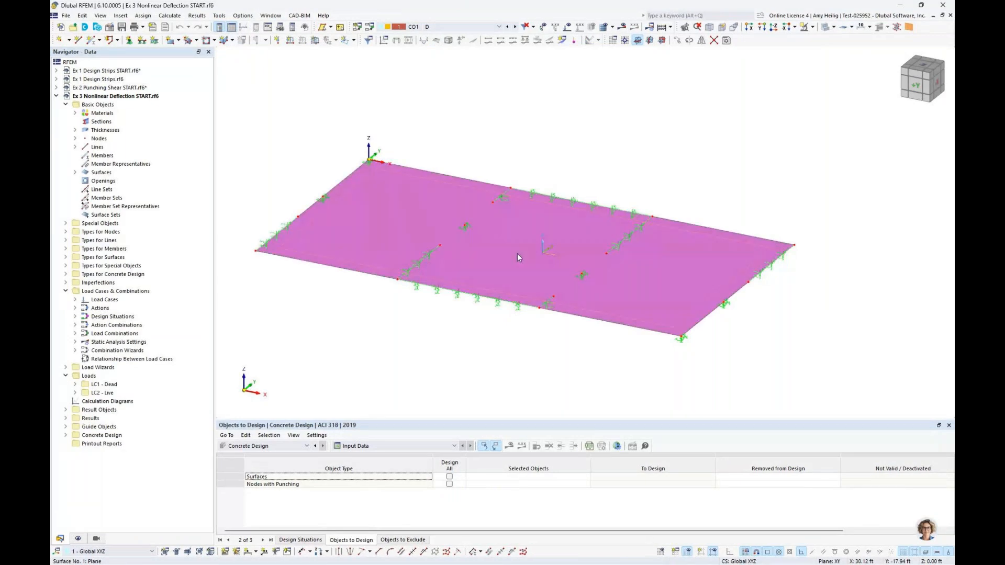
pyautogui.click(465, 347)
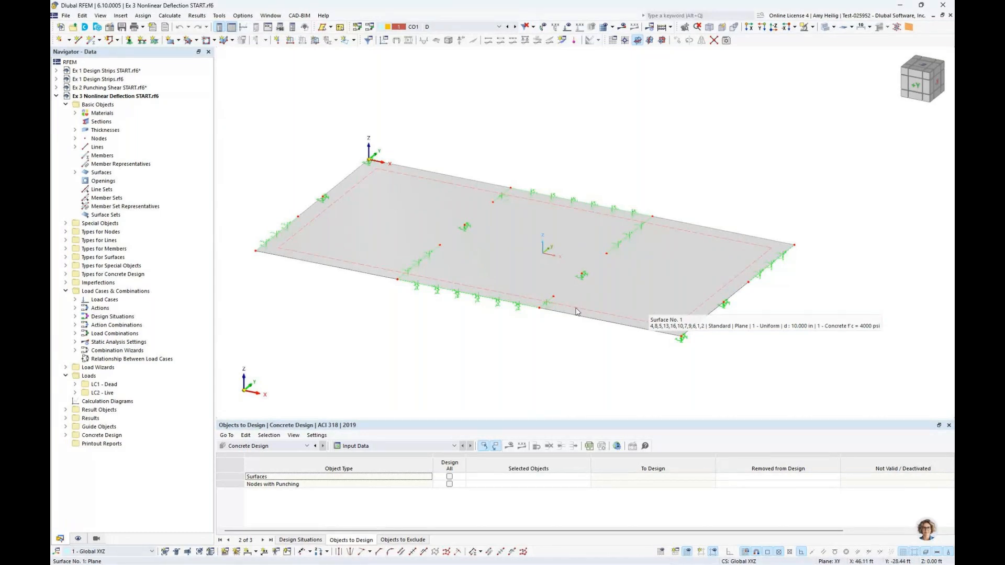
# Examine the line support's spring constants and fictitious wall stiffness parameters, leaving its definition unedited.
pyautogui.doubleClick(518, 313)
pyautogui.click(539, 186)
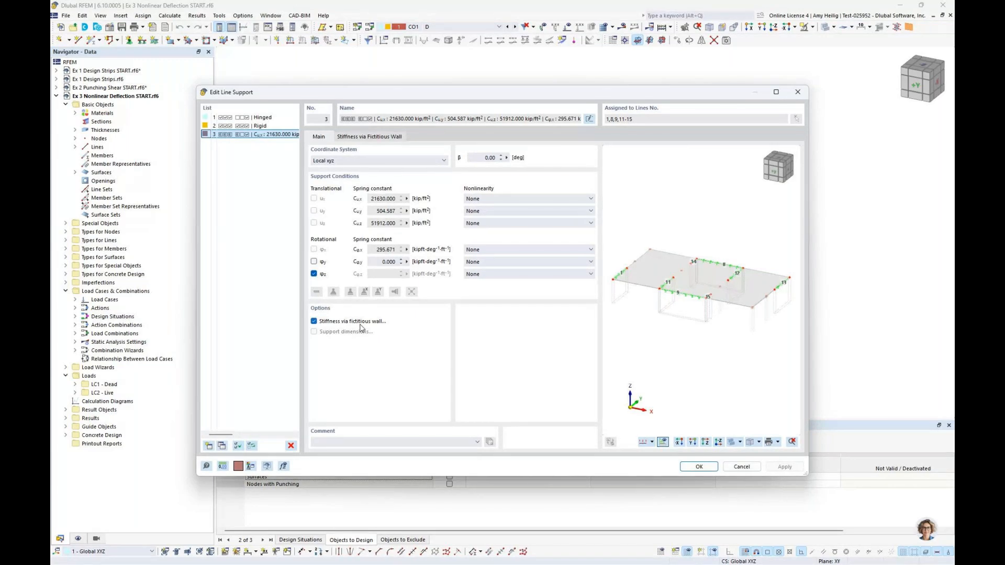
pyautogui.click(372, 139)
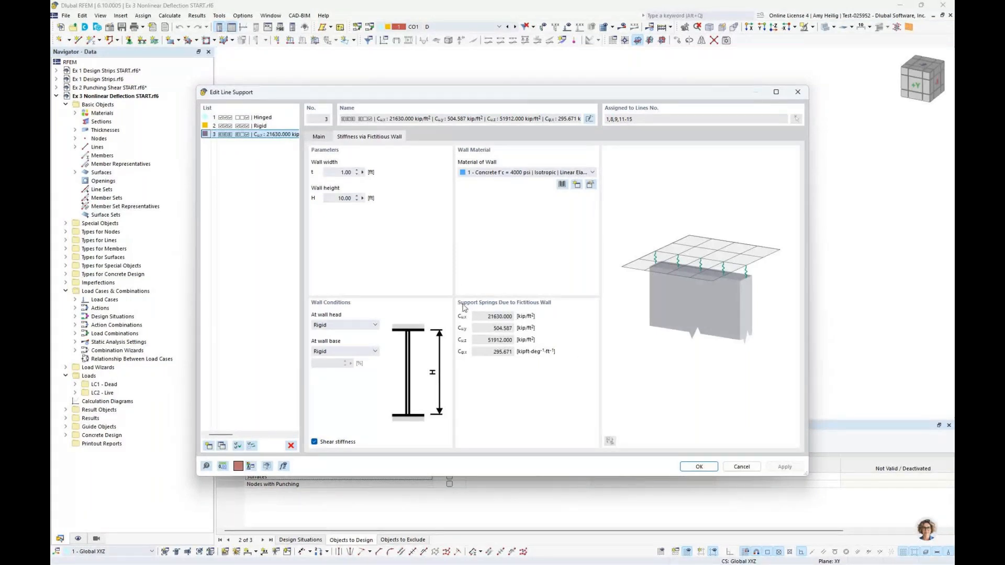
pyautogui.click(319, 137)
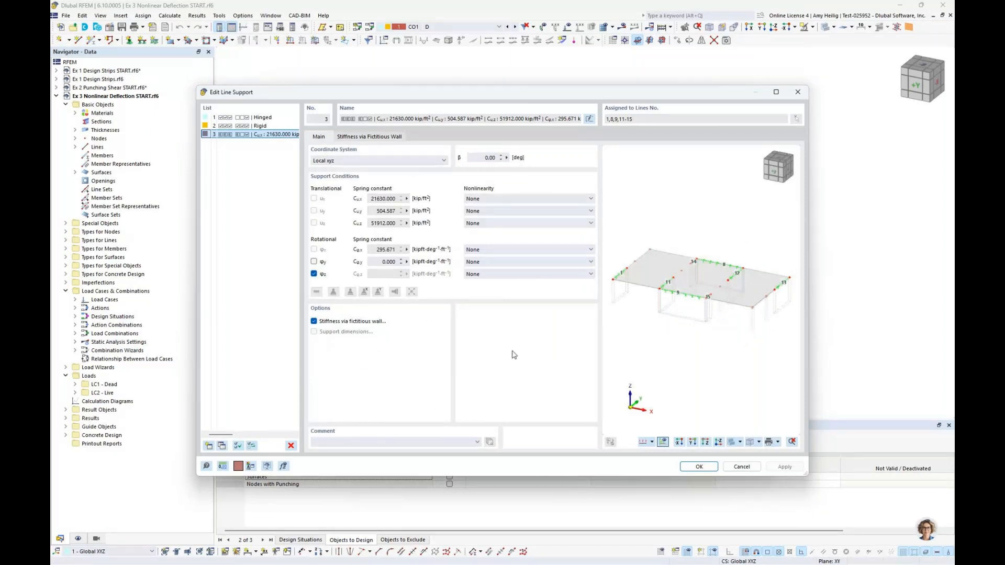
pyautogui.click(736, 469)
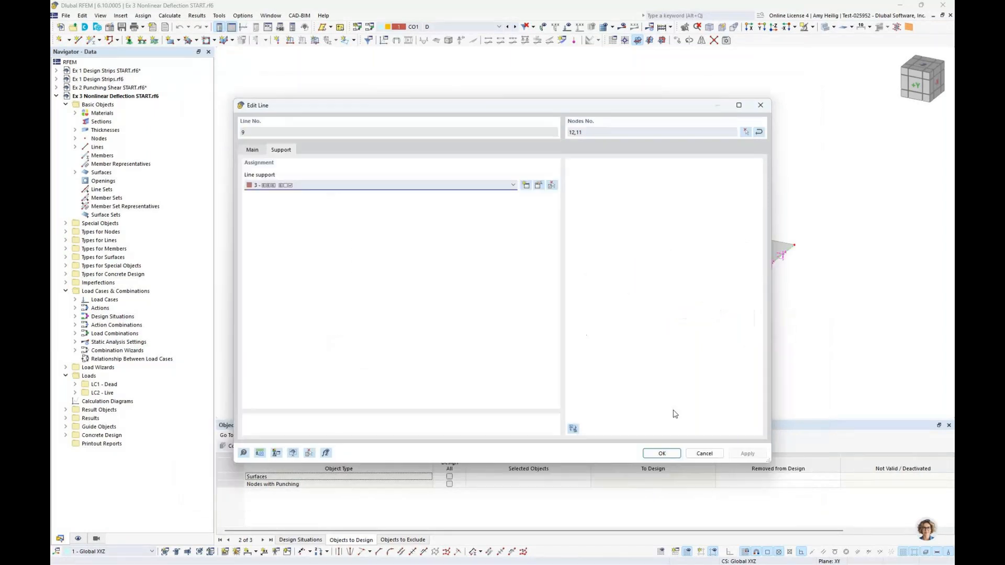
pyautogui.click(703, 454)
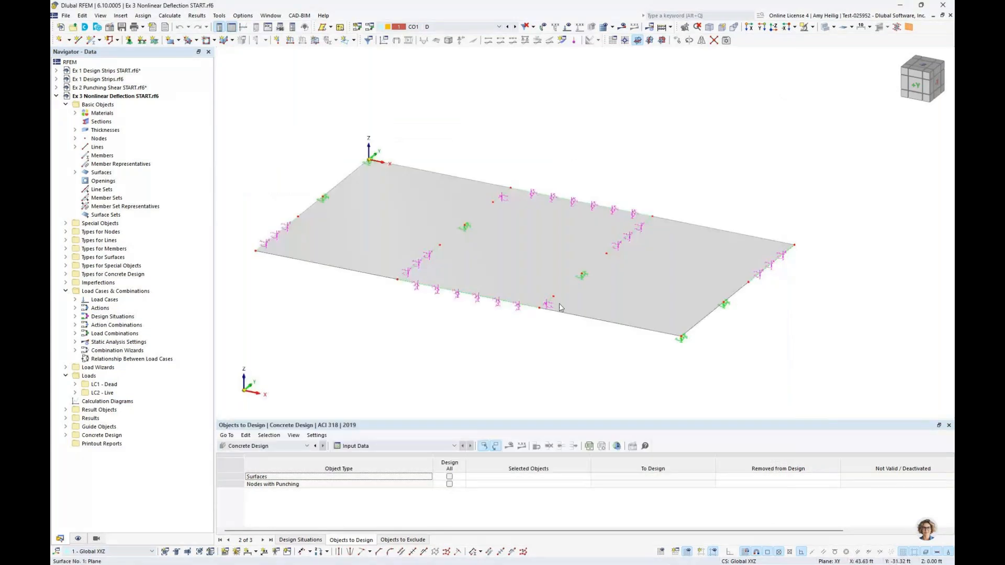
# Examine the nodal support at node 13, including its spring constants and fictitious column stiffness parameters.
pyautogui.doubleClick(467, 230)
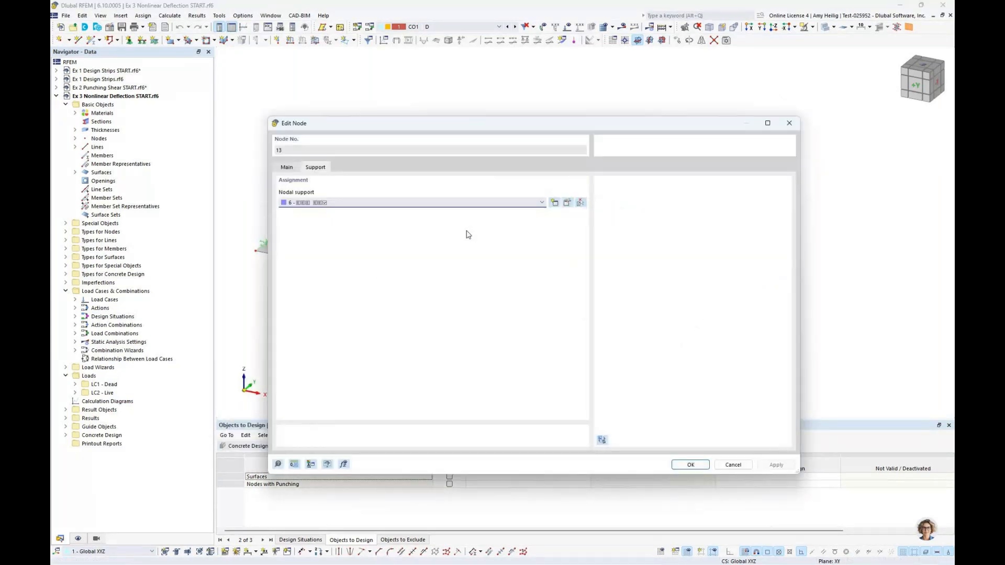
pyautogui.click(568, 203)
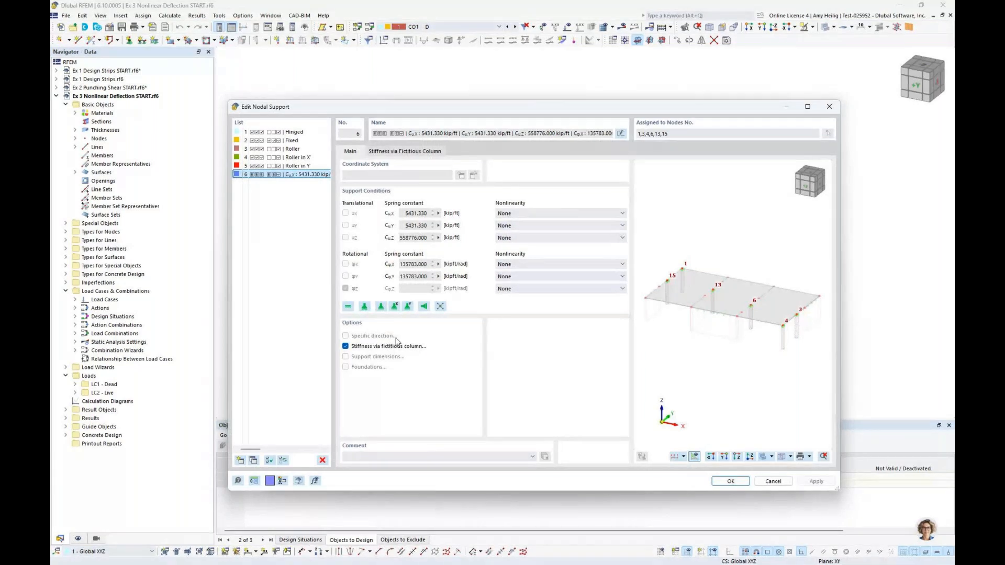
pyautogui.click(404, 151)
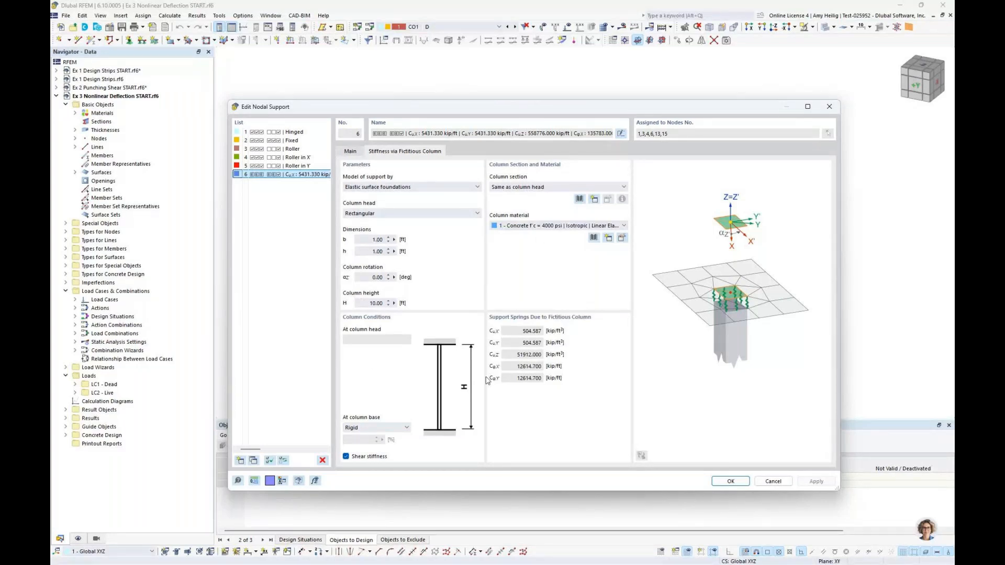
pyautogui.click(351, 151)
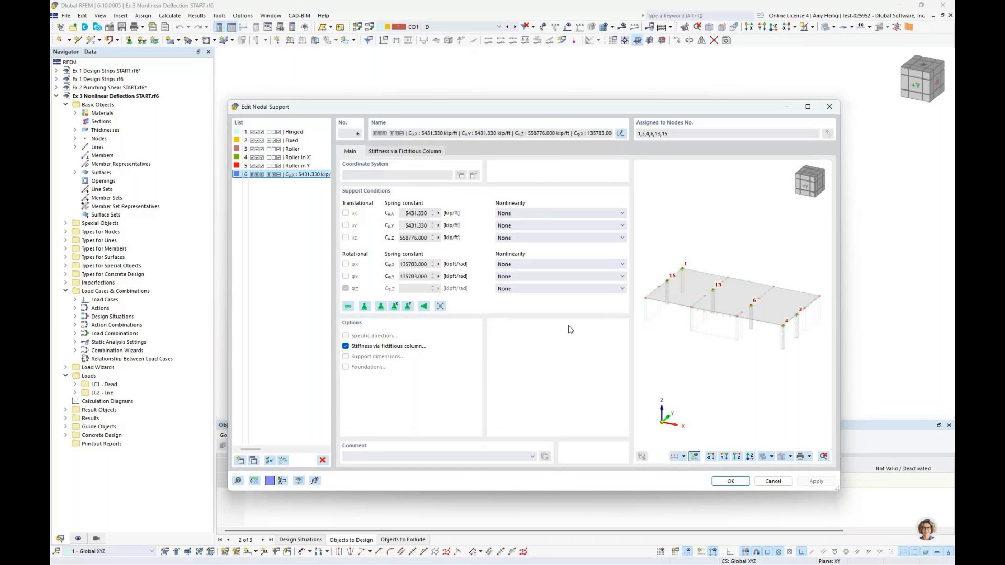
pyautogui.click(772, 481)
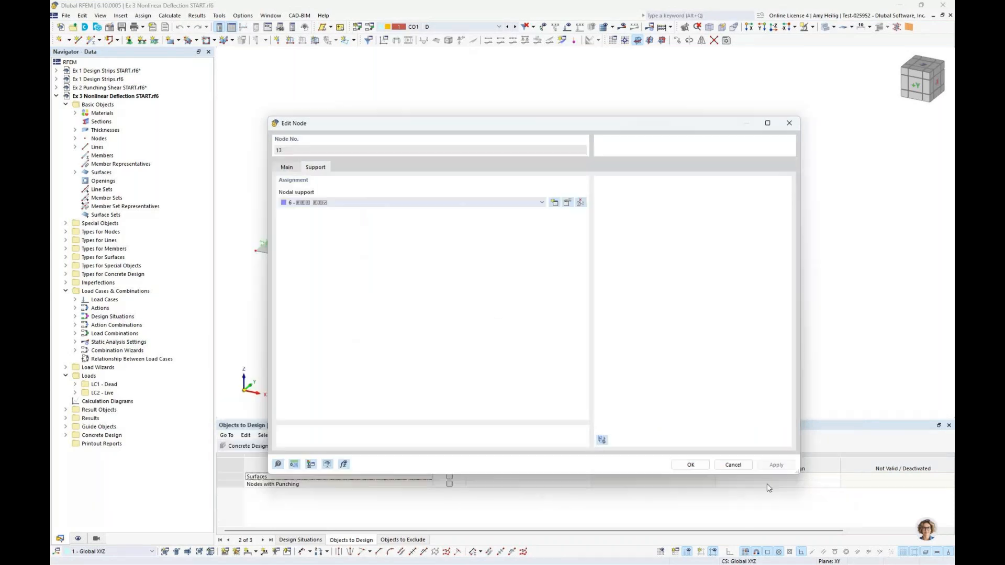
pyautogui.click(731, 464)
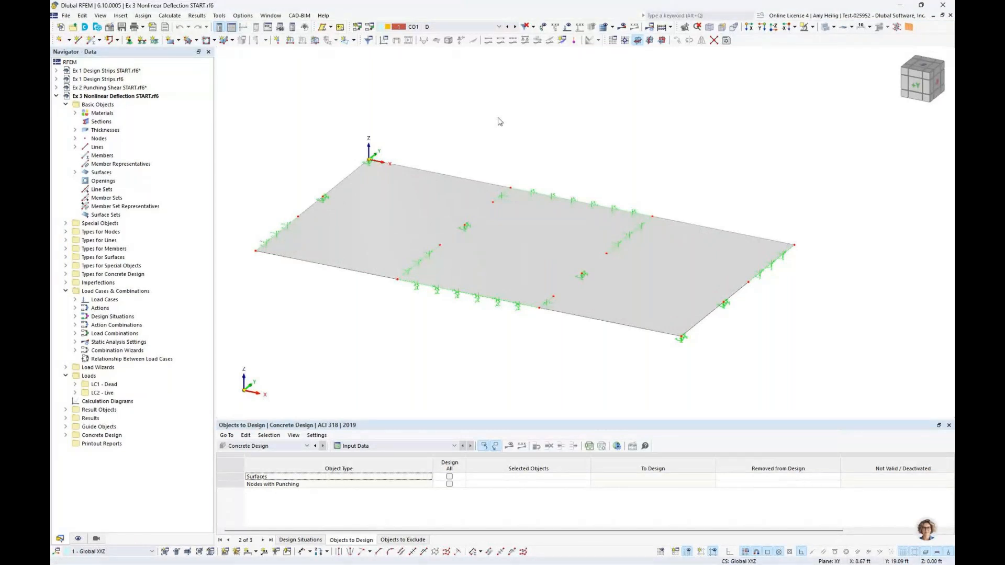
# Review the model's concrete and Grade 60 reinforcement materials and list its slab thickness definition.
pyautogui.click(75, 113)
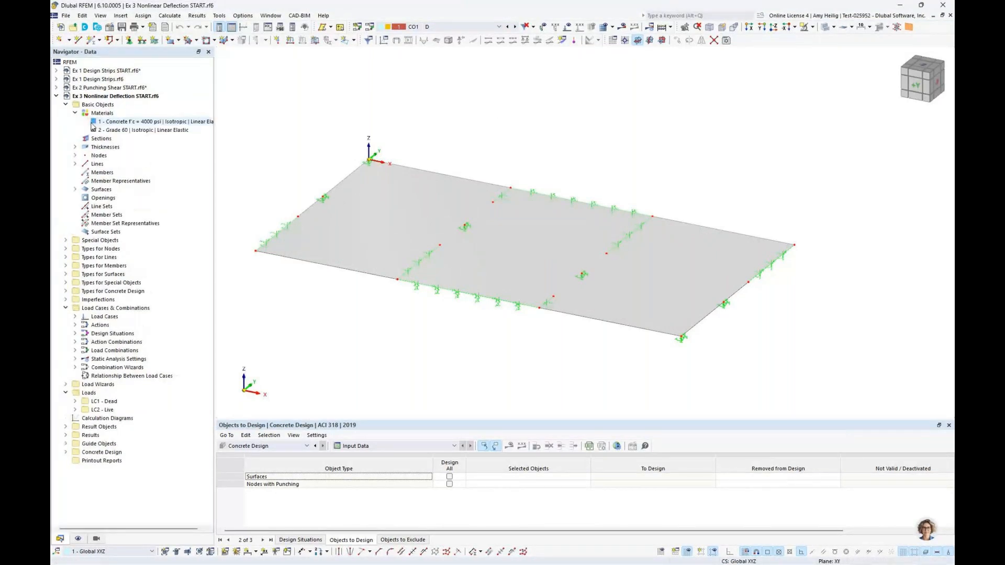
pyautogui.click(105, 126)
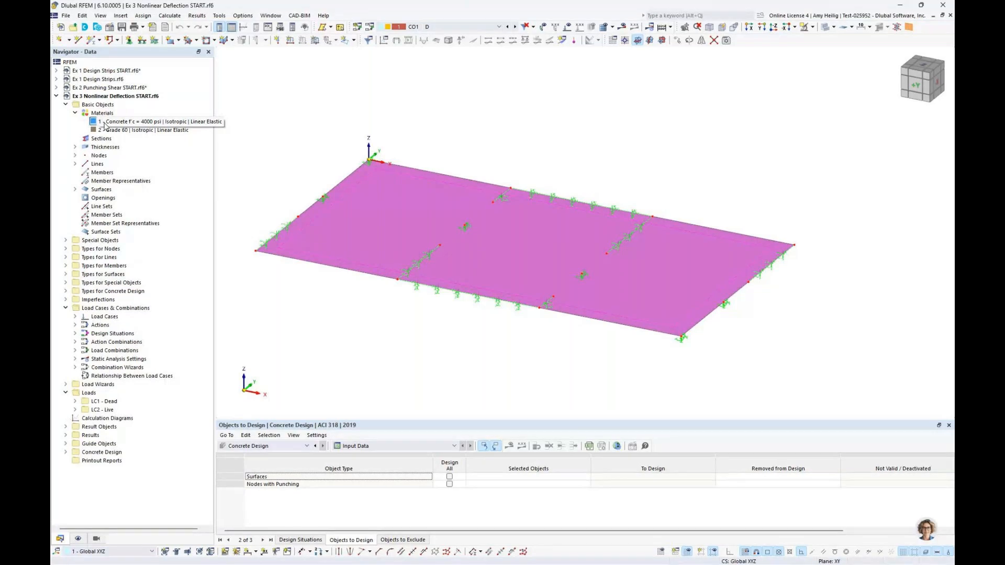
pyautogui.click(128, 131)
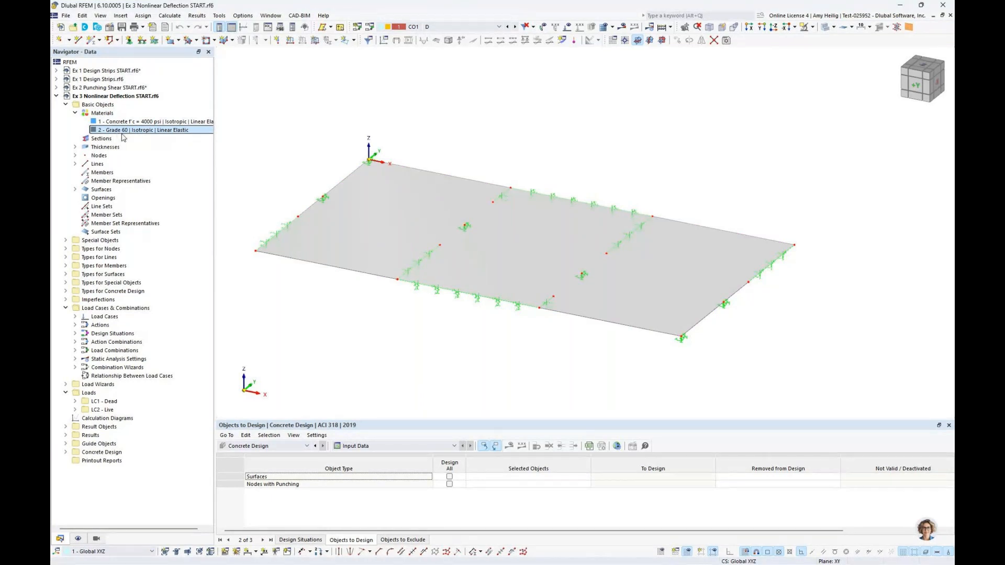
pyautogui.click(74, 147)
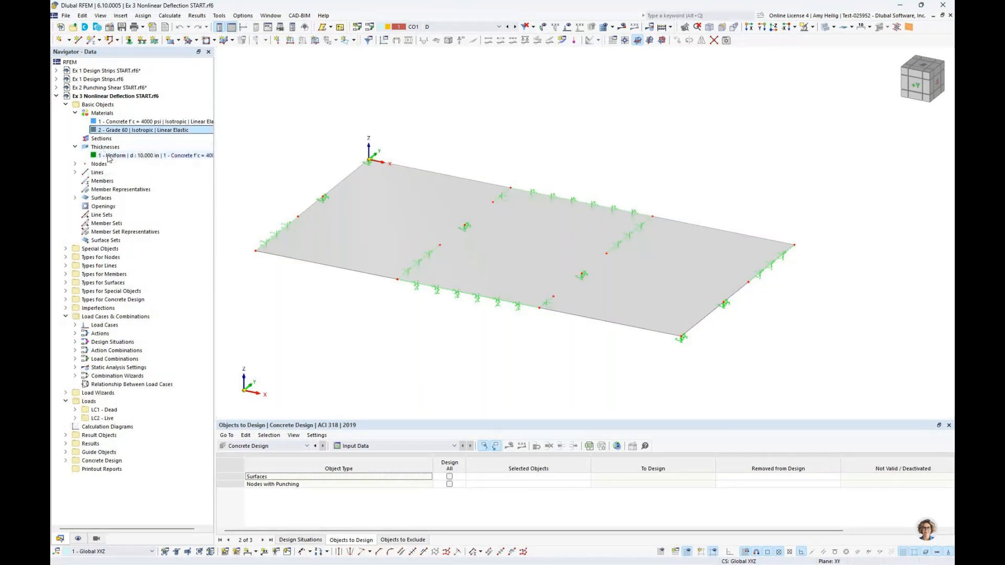
# Inspect the slab's uniform thickness and the surface reinforcement assigned to surface 1, leaving the surface unedited.
pyautogui.click(108, 155)
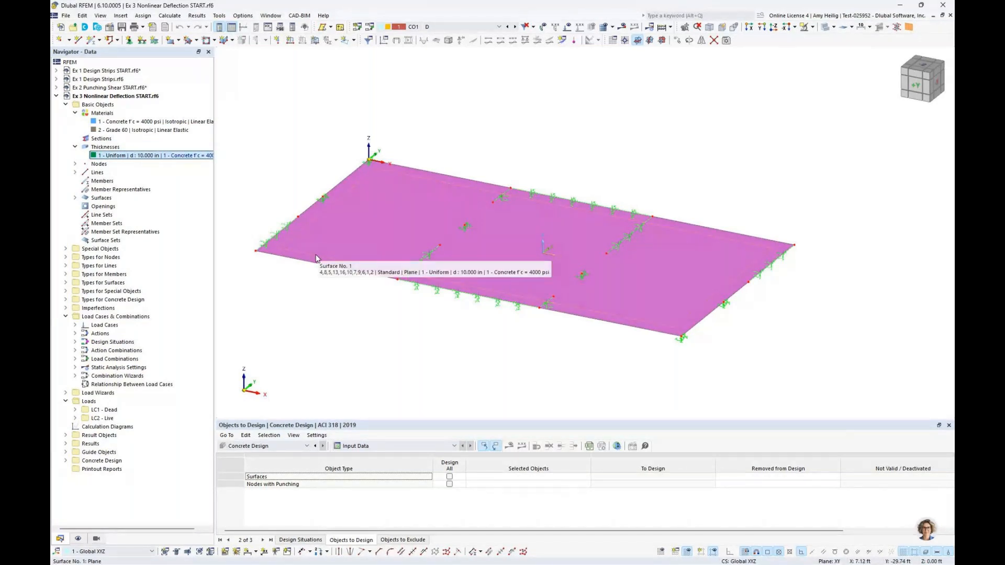
pyautogui.doubleClick(316, 259)
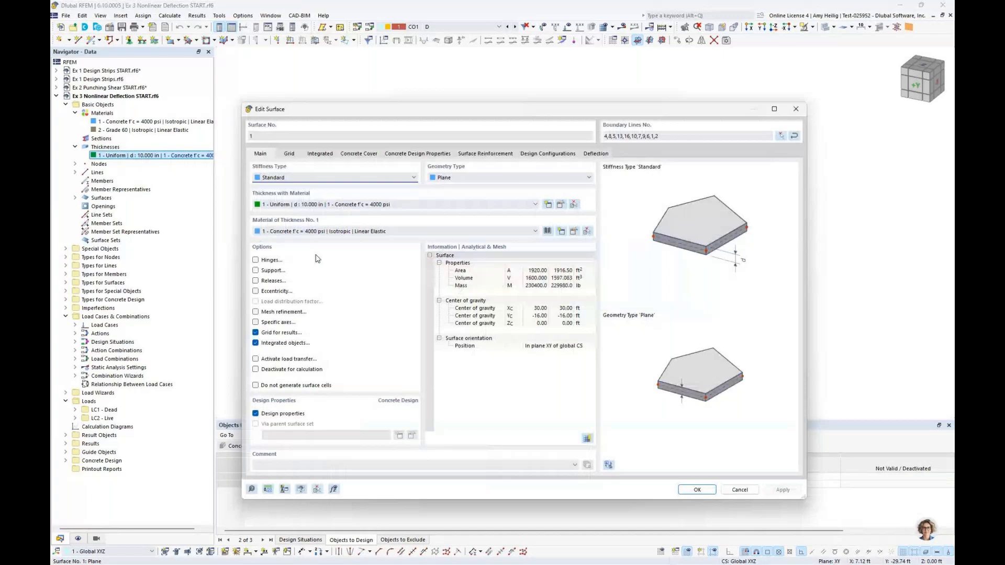
pyautogui.click(469, 155)
pyautogui.click(358, 195)
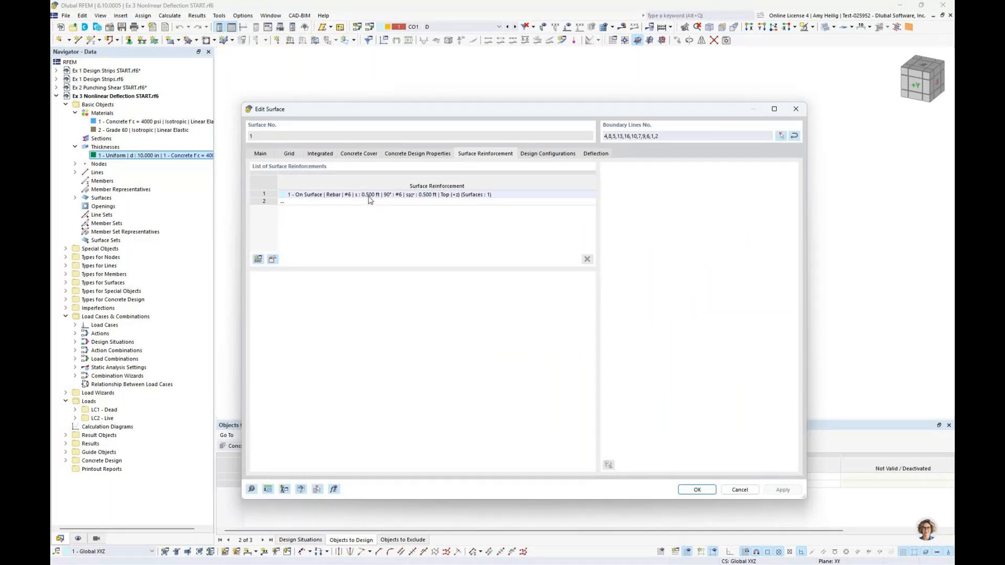
pyautogui.click(732, 487)
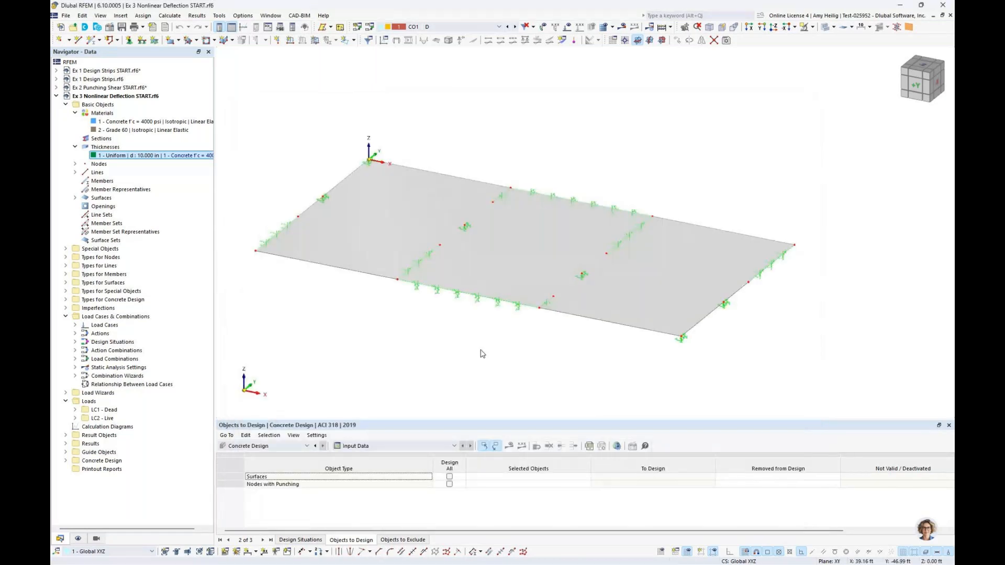
# Check the activated add-ons in the Ex 3 model's base data, including Nonlinear Material Behavior, without changing them.
pyautogui.rightClick(131, 98)
pyautogui.click(135, 103)
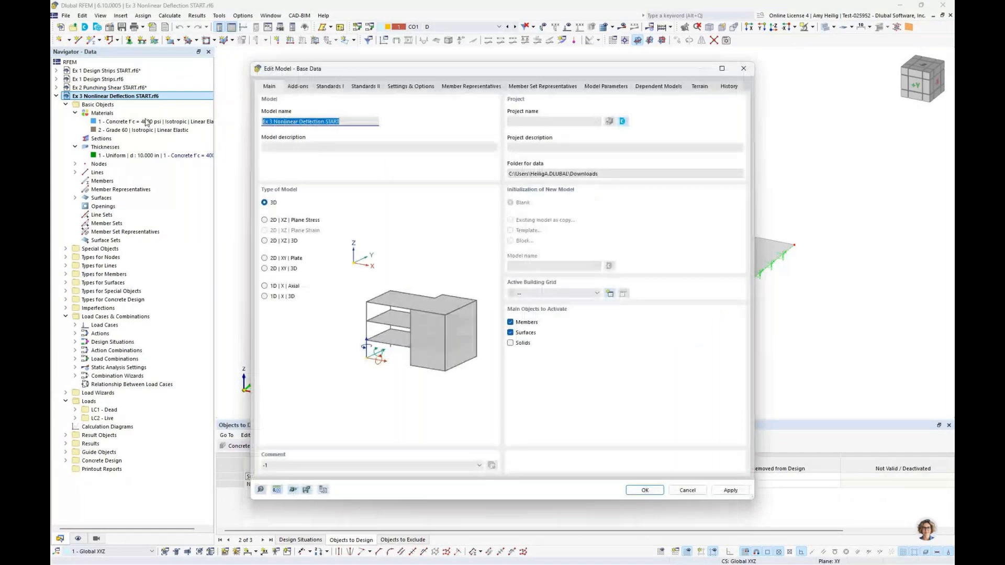
pyautogui.click(297, 86)
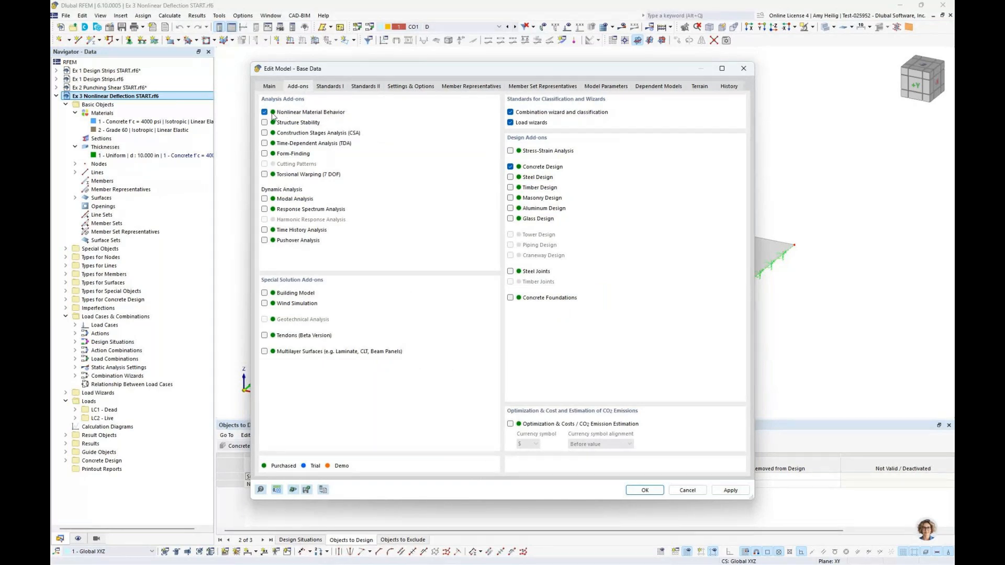
pyautogui.click(683, 492)
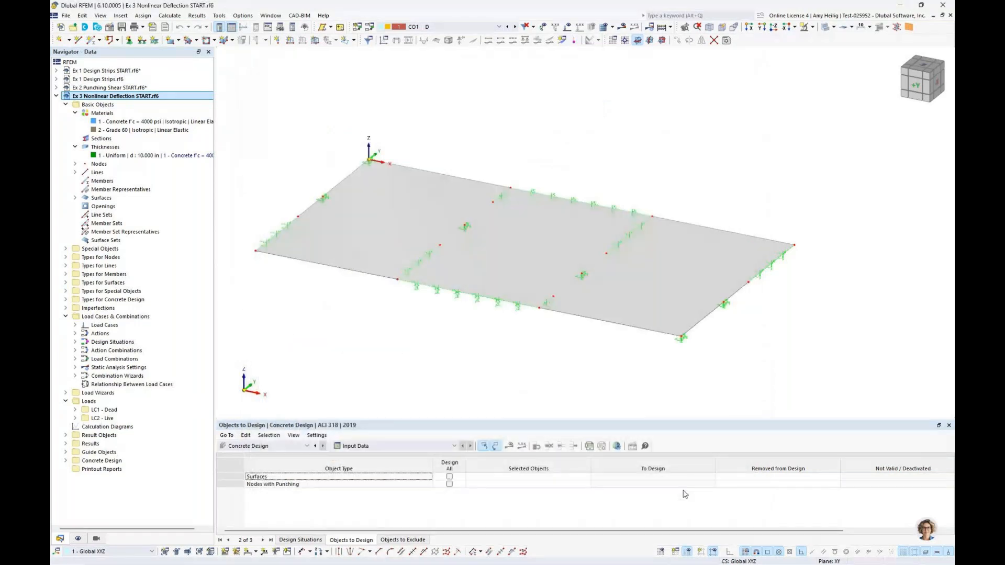
# Display the slab loads for combinations CO1 (D) and CO2 (D + L), review the combination list and hide the loads again.
pyautogui.scroll(1, 471, 293)
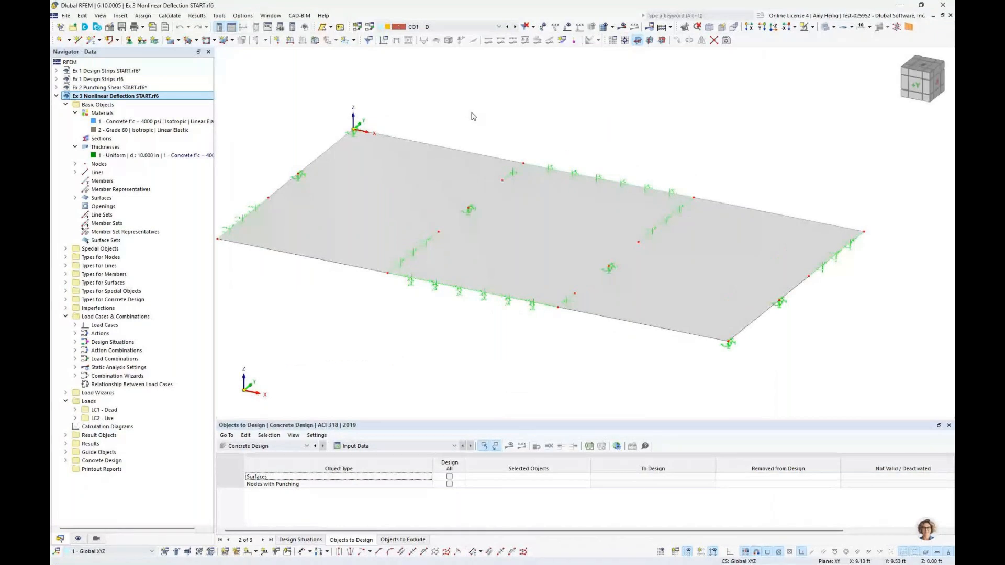
pyautogui.click(566, 27)
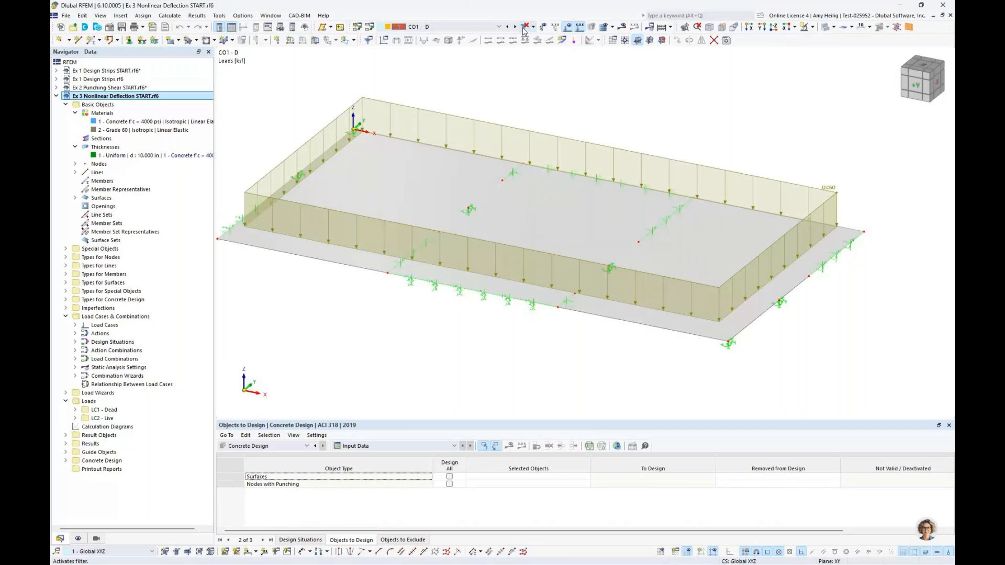
pyautogui.click(515, 27)
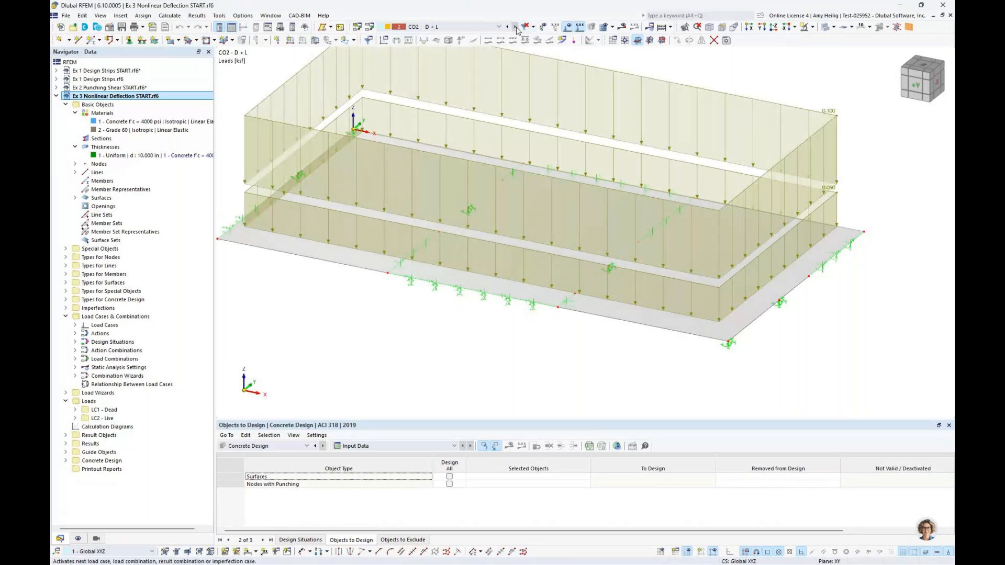
pyautogui.click(499, 28)
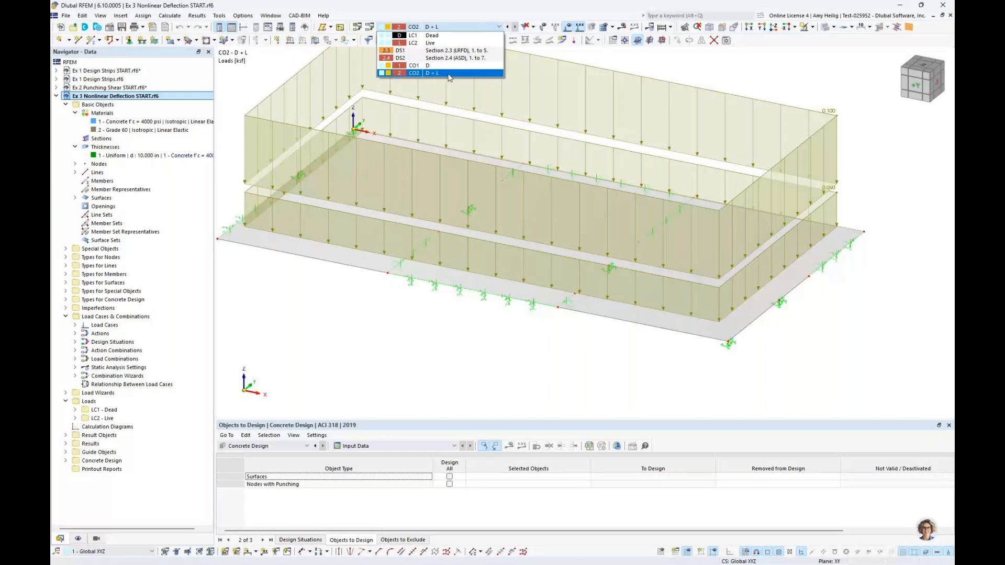
pyautogui.click(566, 28)
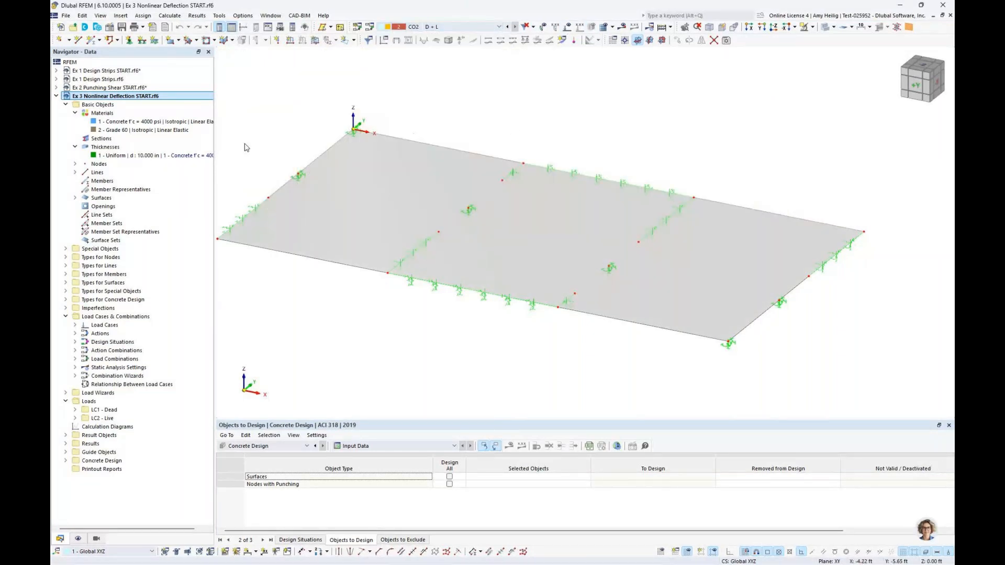
# Copy the 4000 psi concrete material and set the copy's material model to Anisotropic | Damage.
pyautogui.click(75, 146)
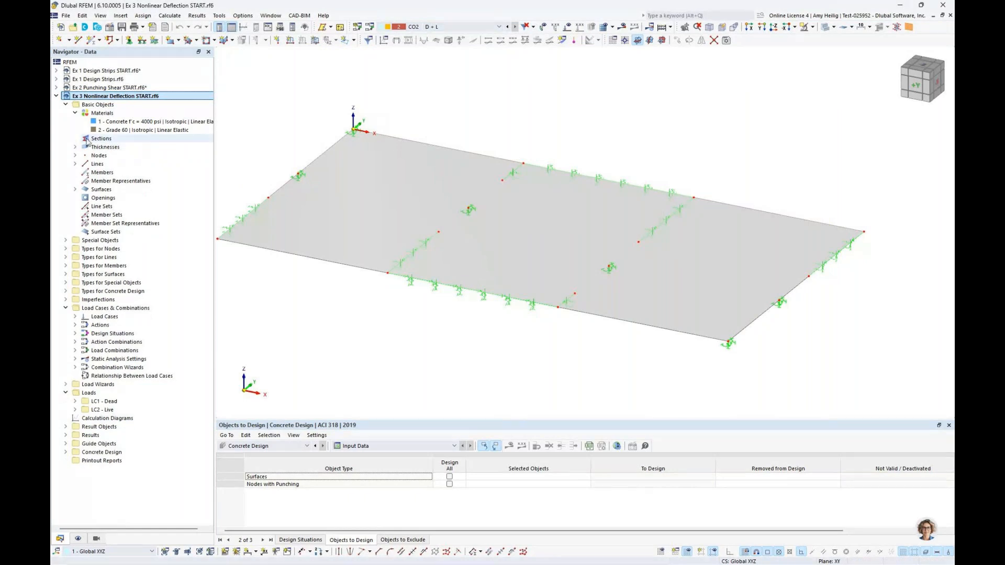
pyautogui.rightClick(108, 115)
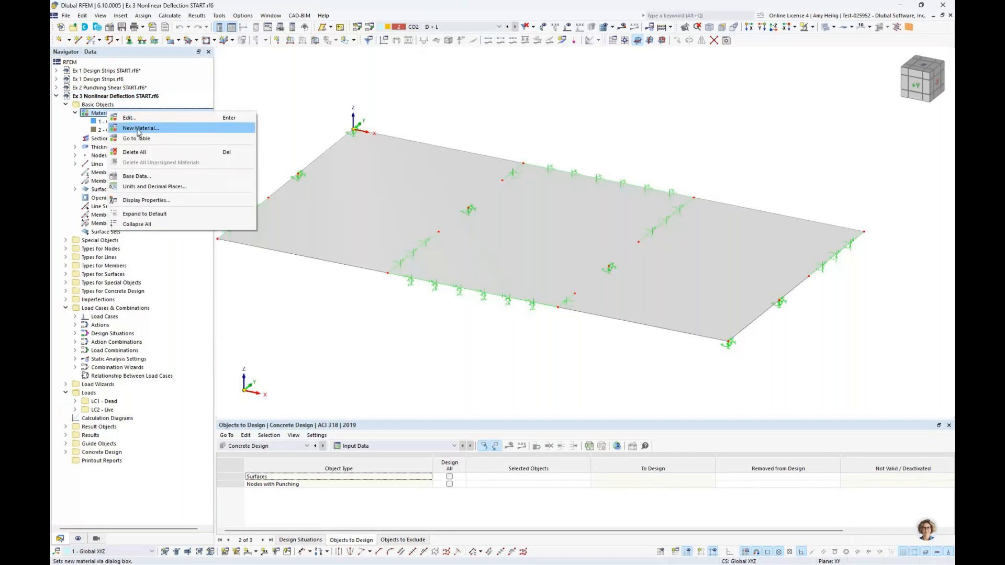
pyautogui.click(136, 118)
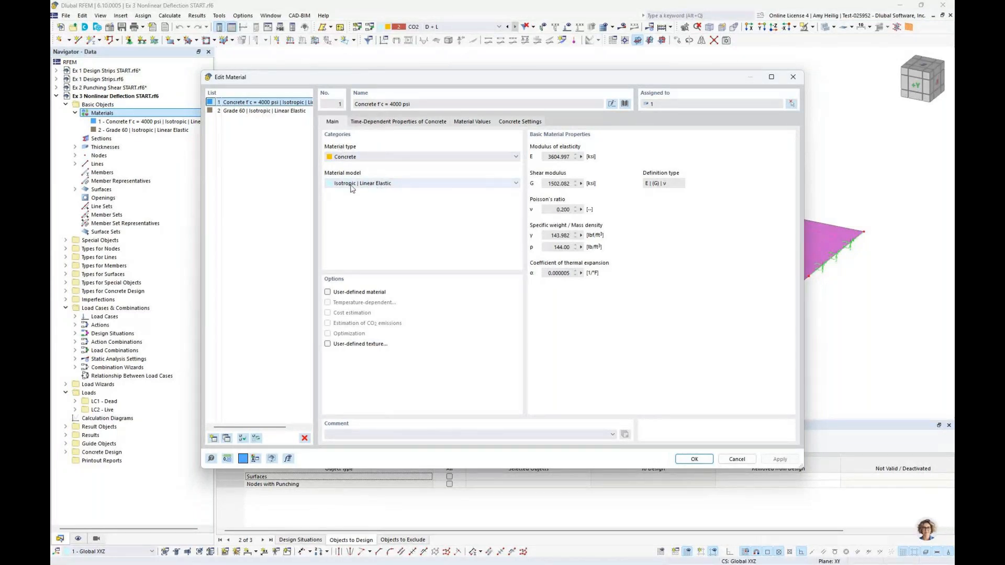
pyautogui.click(227, 438)
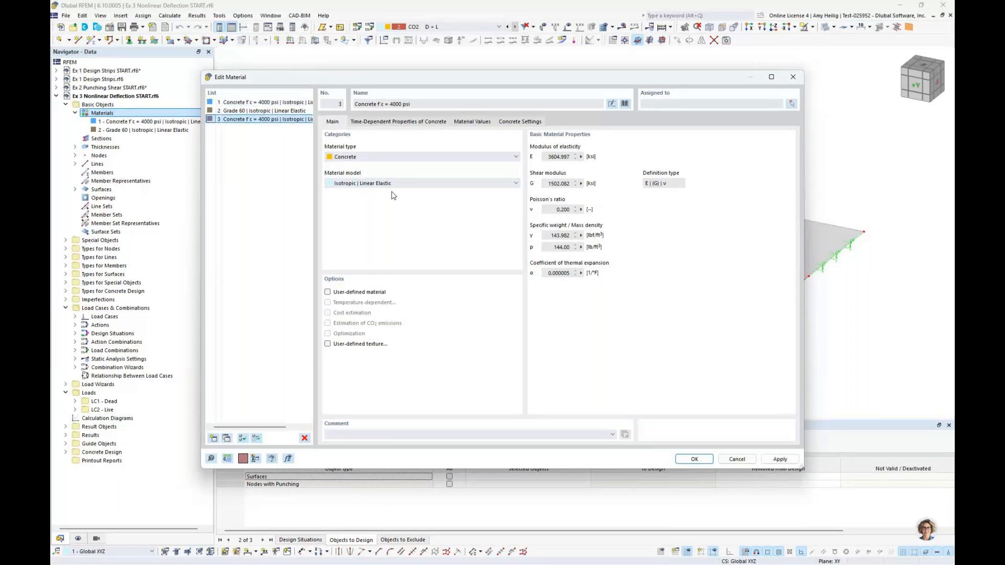
pyautogui.click(393, 186)
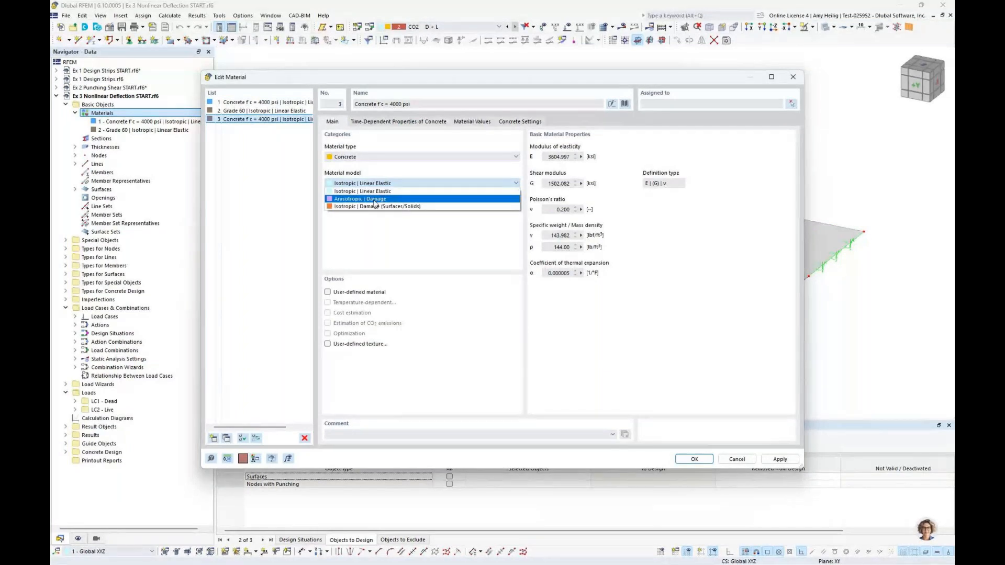
pyautogui.click(375, 199)
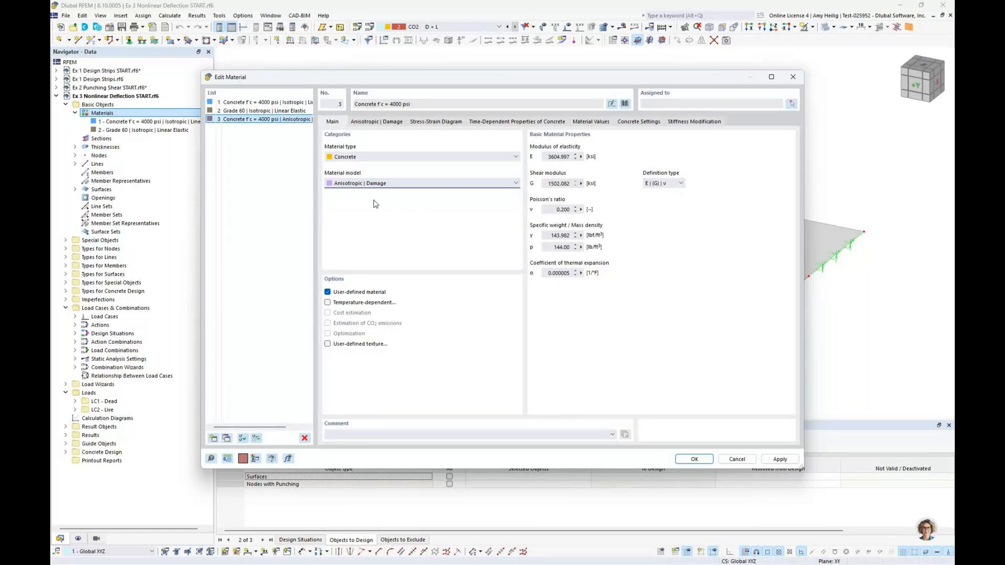
# Compare the new concrete's diagram definitions and the effect of tension stiffening, restoring the SLS deflection values and tension stiffening.
pyautogui.click(374, 124)
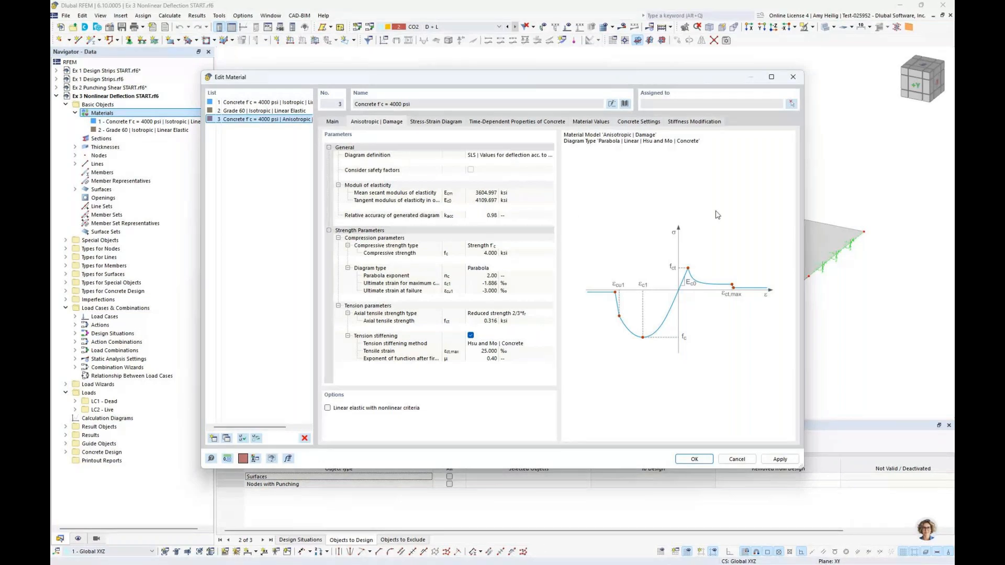
pyautogui.click(531, 158)
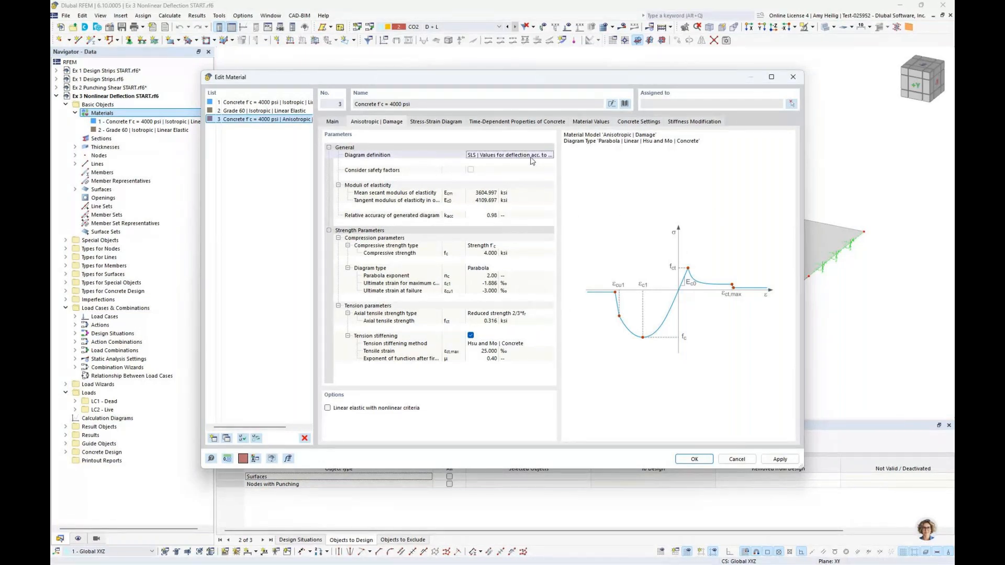
pyautogui.click(531, 156)
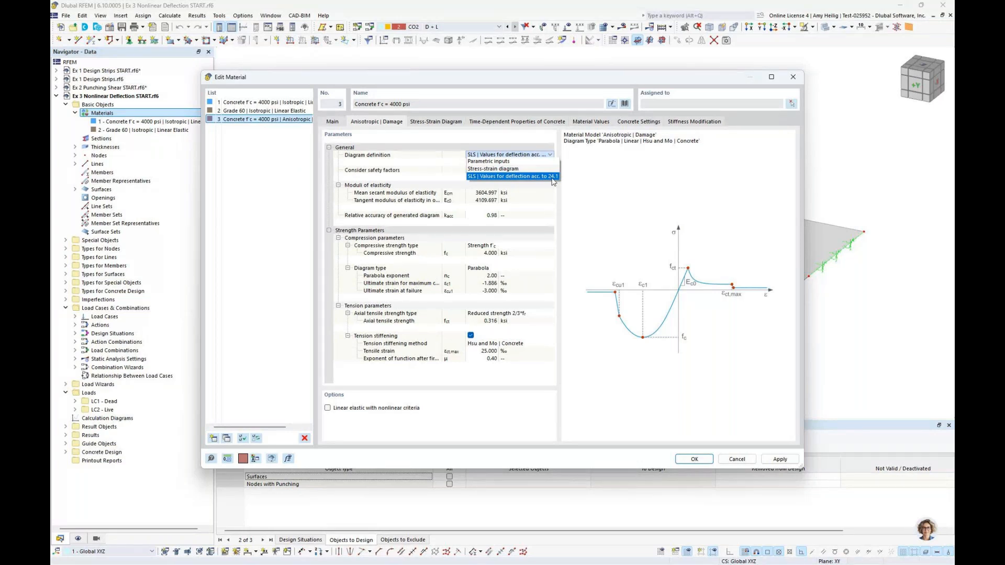
pyautogui.click(516, 162)
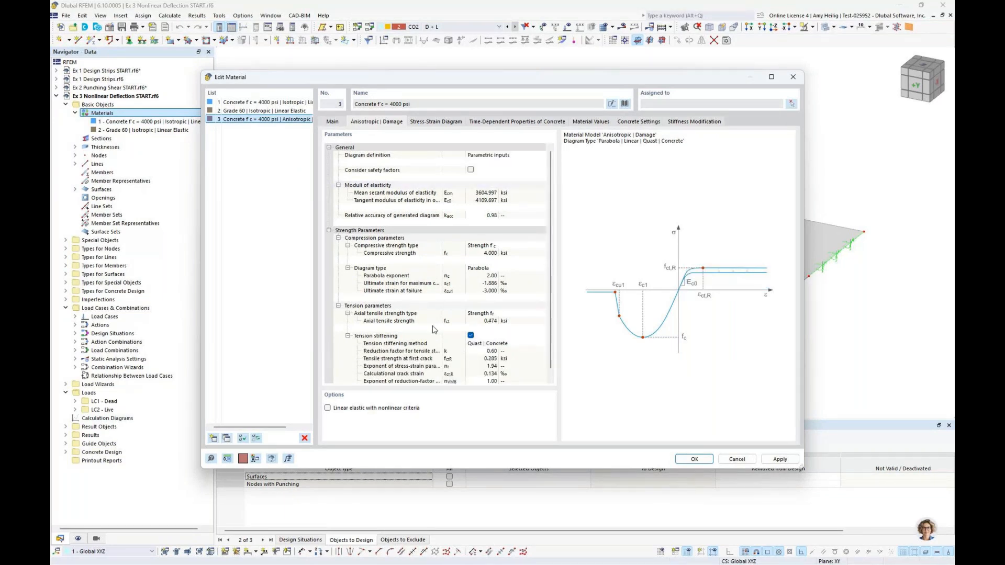
pyautogui.click(528, 157)
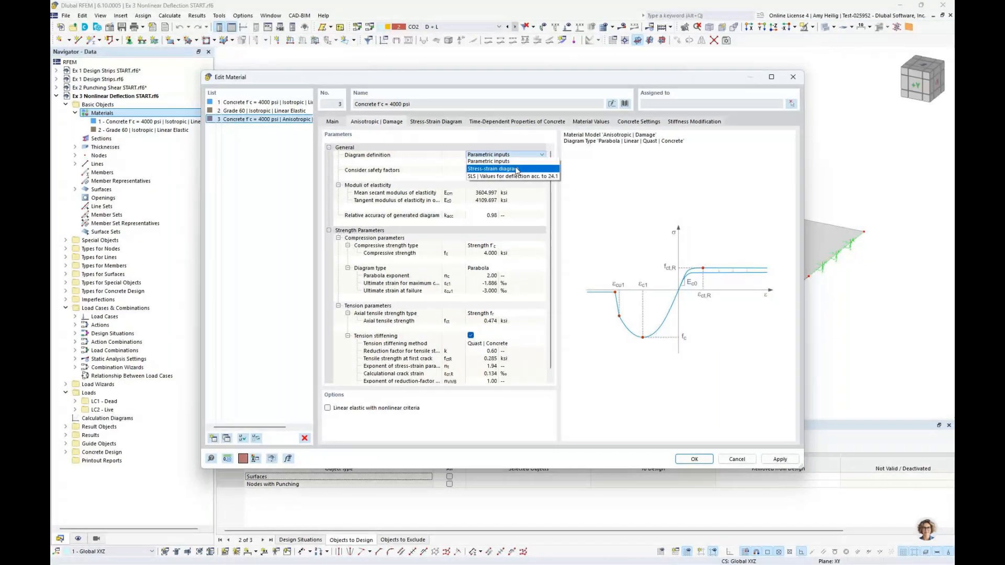
pyautogui.click(517, 169)
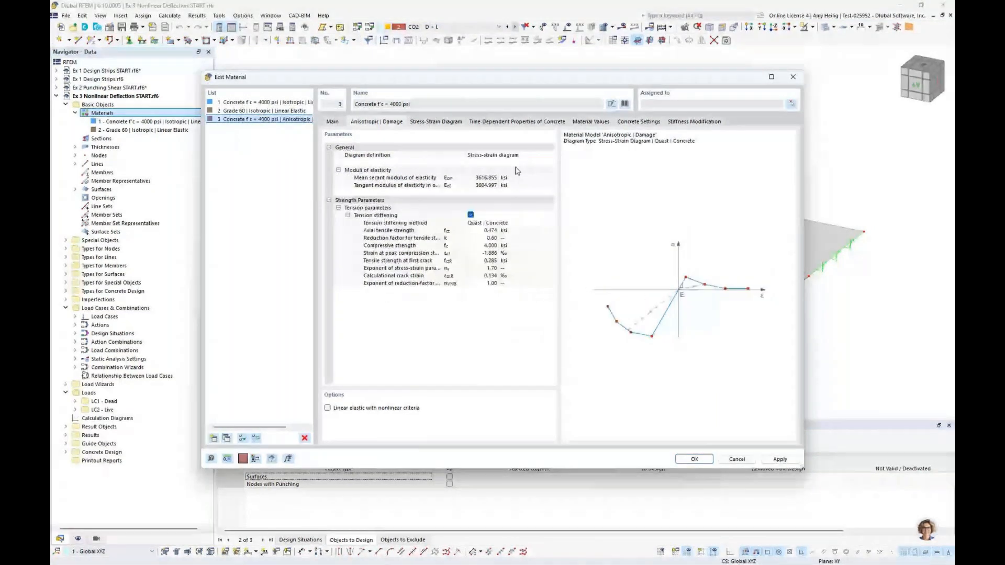
pyautogui.click(520, 155)
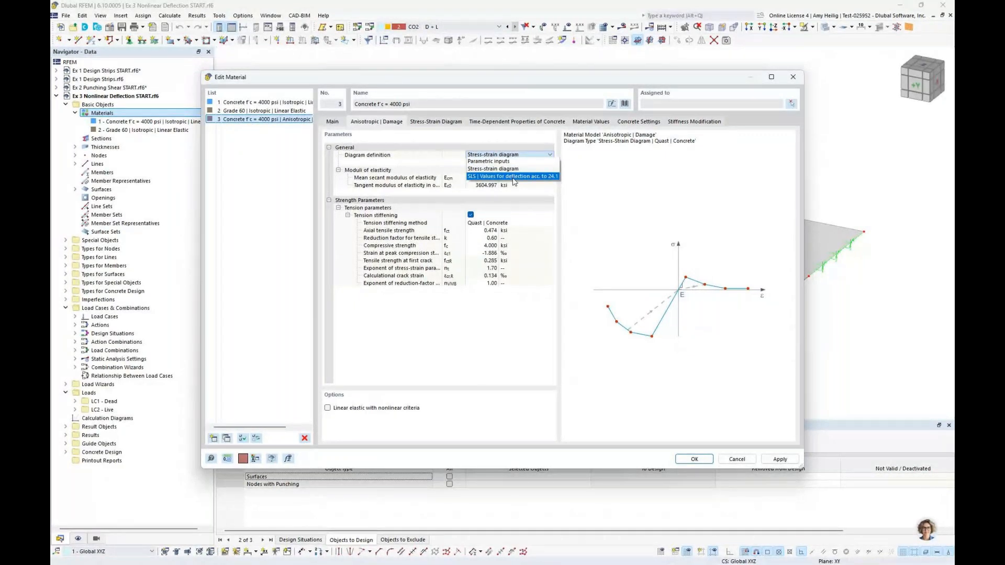
pyautogui.click(515, 177)
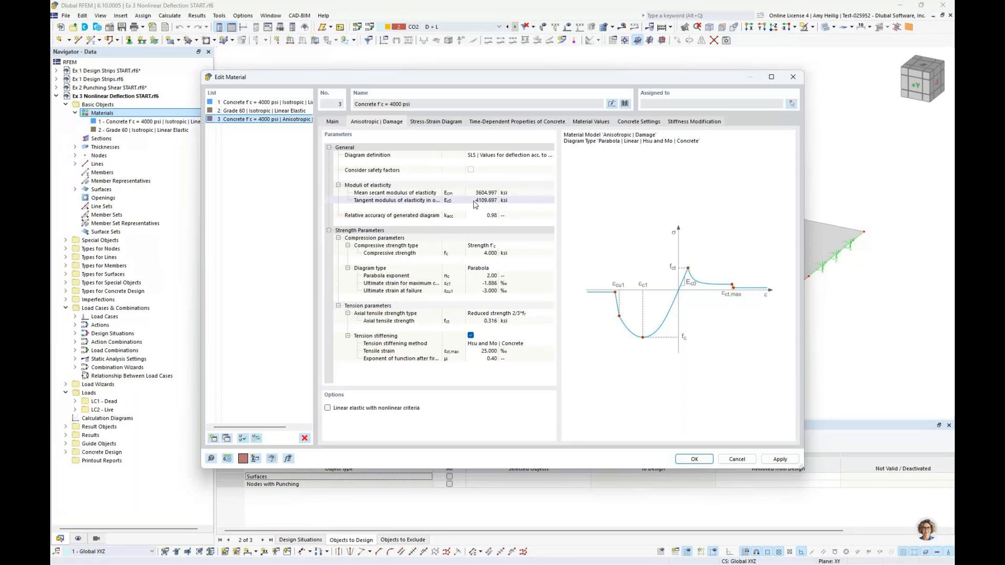
pyautogui.click(470, 335)
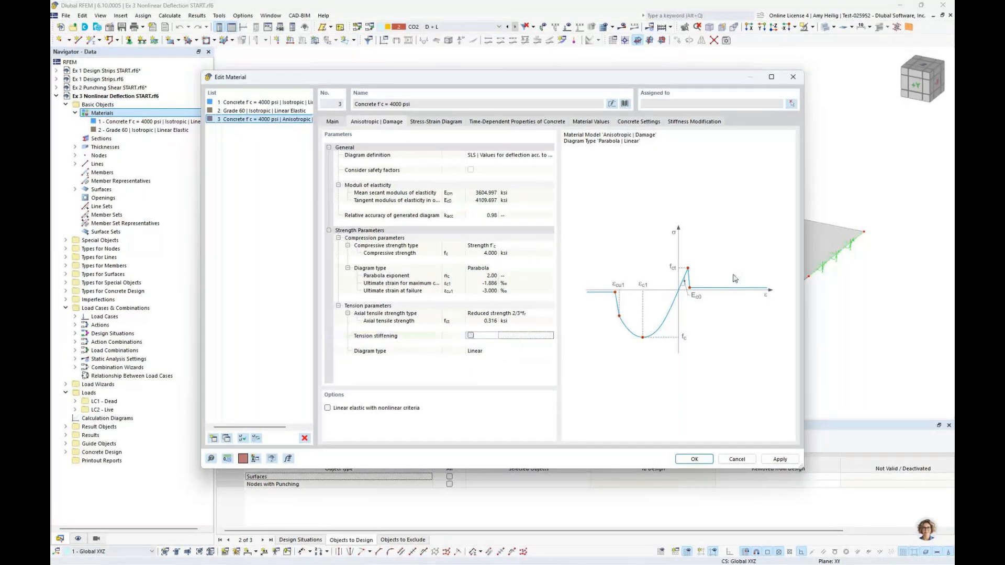
pyautogui.click(471, 336)
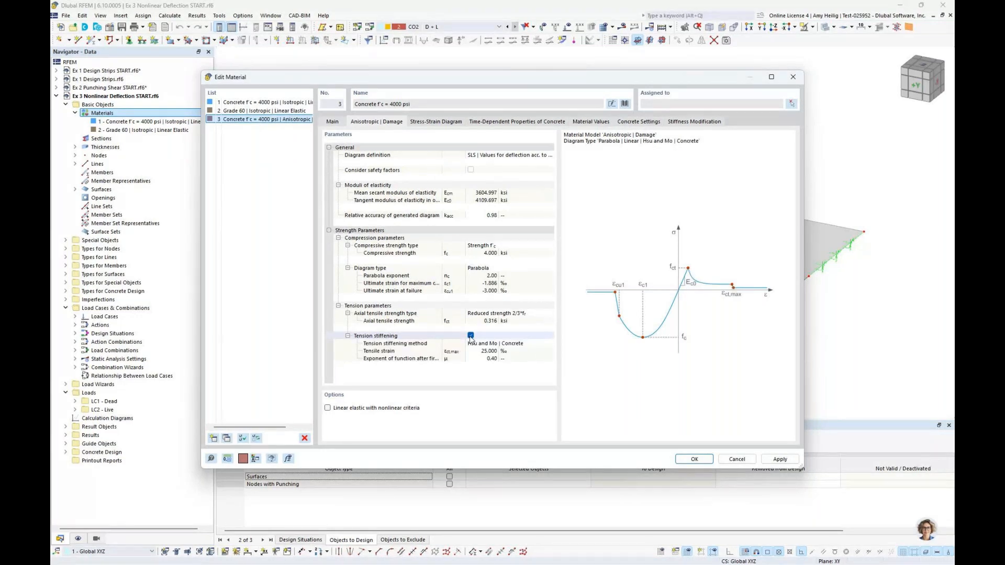
# Examine the new concrete's stress-strain table and the compression and tension branches of its diagram near the origin.
pyautogui.click(440, 121)
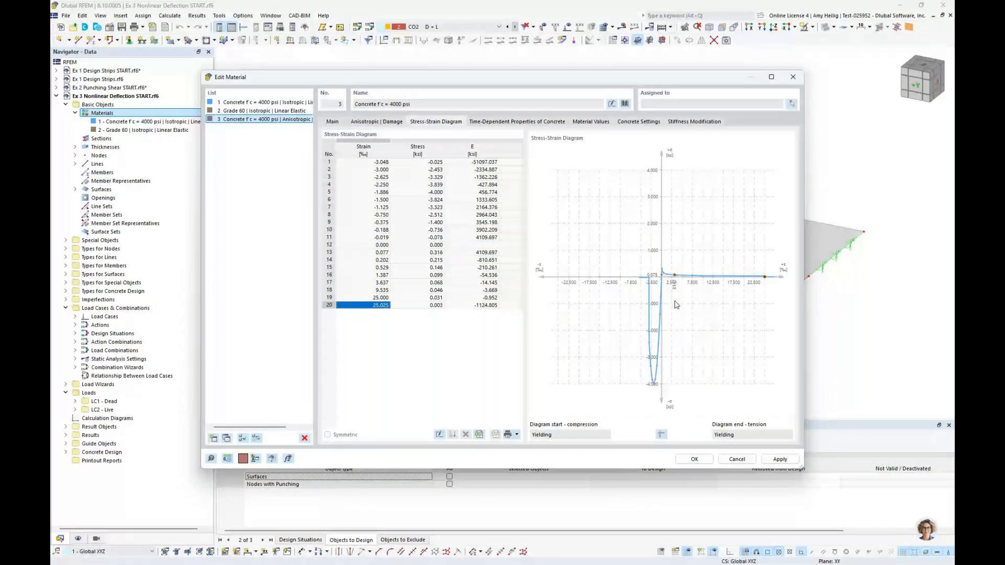
pyautogui.scroll(5, 627, 304)
pyautogui.scroll(5, 689, 305)
pyautogui.scroll(-3, 601, 322)
pyautogui.moveTo(723, 343); pyautogui.dragTo(571, 356, button='middle')
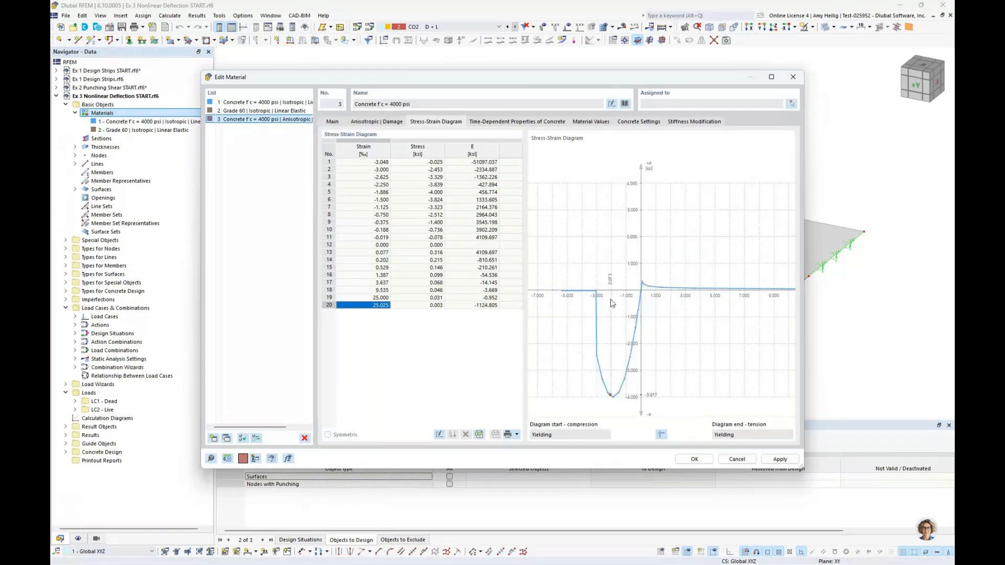
# Activate creep in the new concrete's time-dependent properties and return to its main material settings.
pyautogui.click(513, 124)
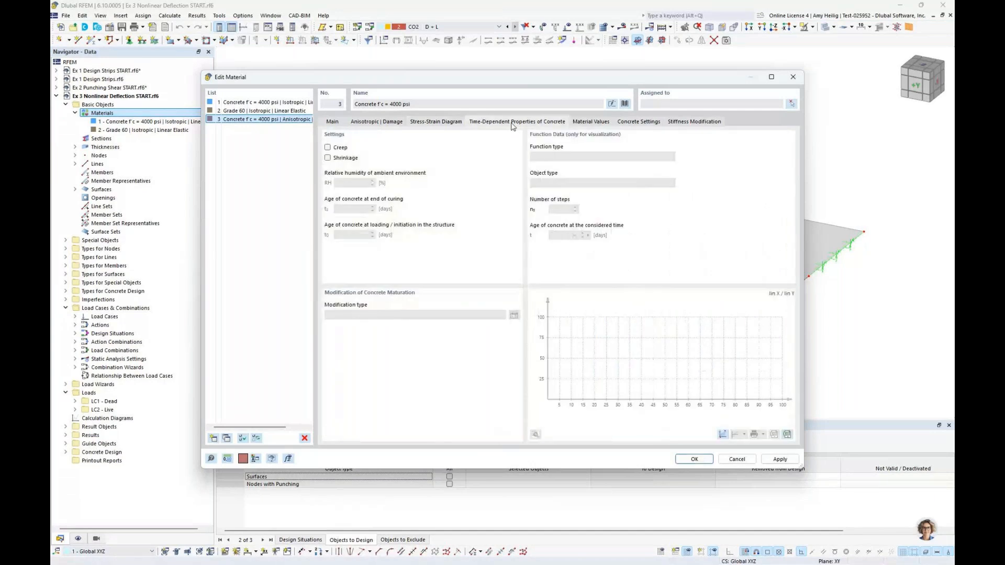
pyautogui.click(328, 148)
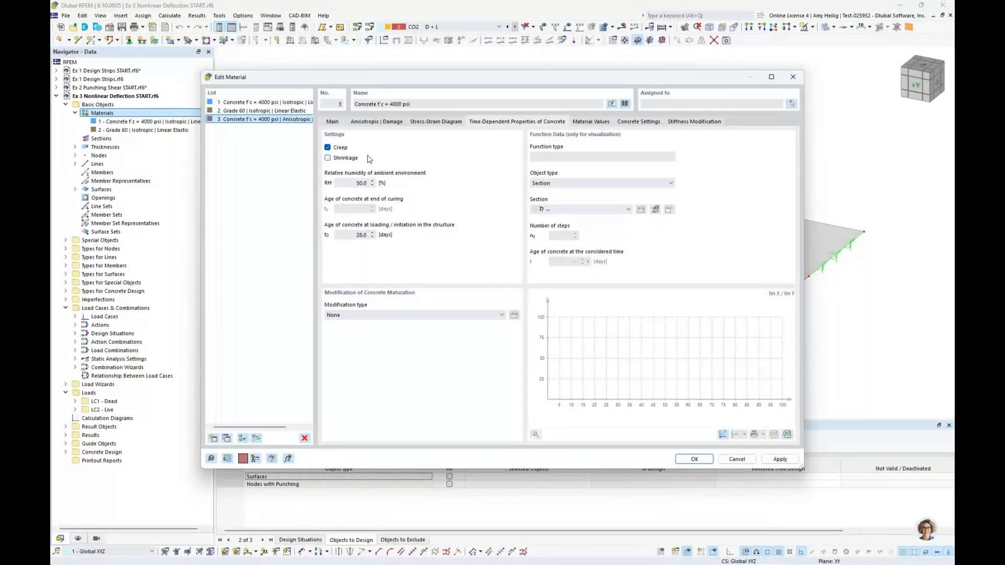
pyautogui.click(334, 123)
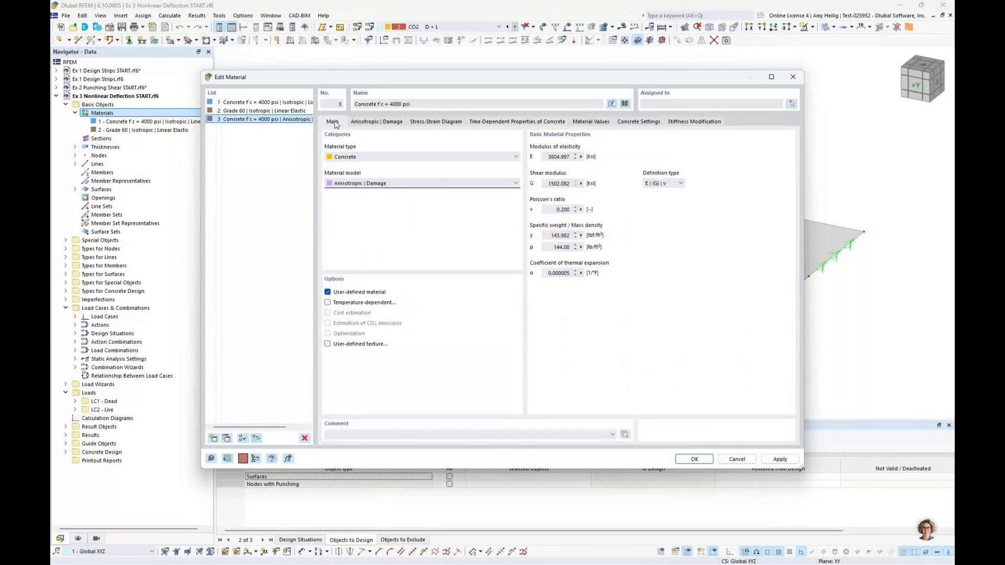
# Copy the Grade 60 reinforcing steel, set the copy's material model to Isotropic | Plastic (Members), review its parameters and confirm the materials.
pyautogui.click(274, 111)
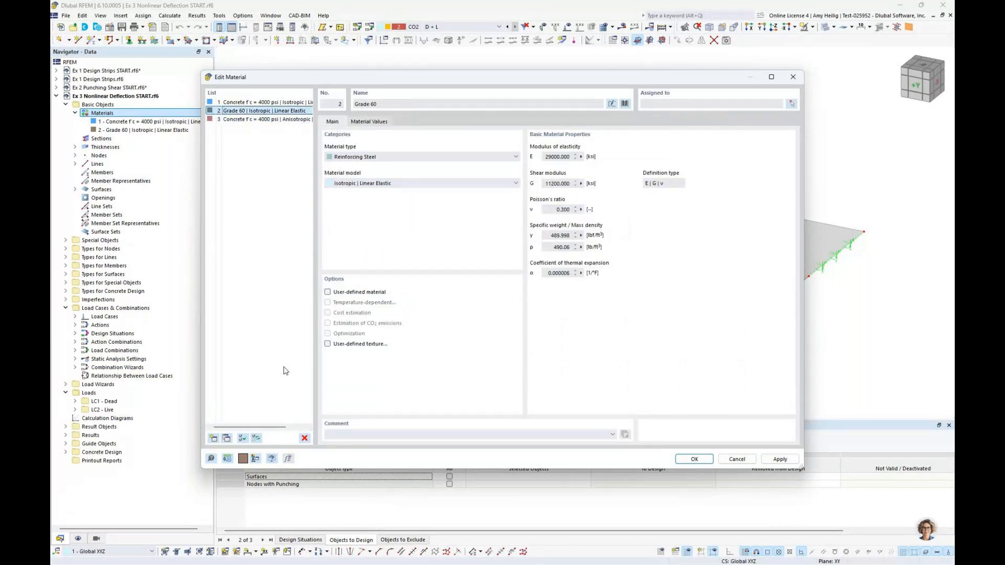
pyautogui.click(227, 441)
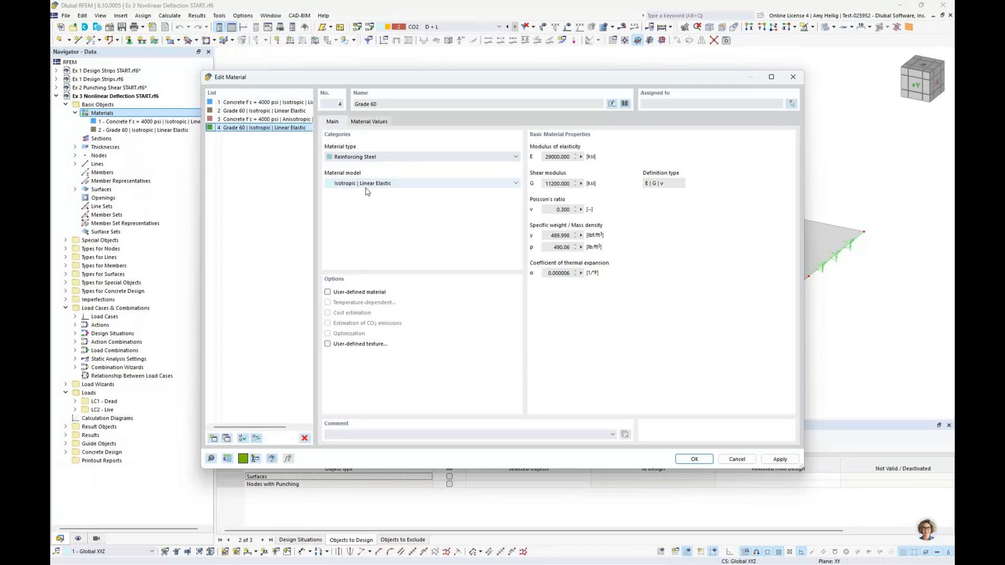
pyautogui.click(377, 183)
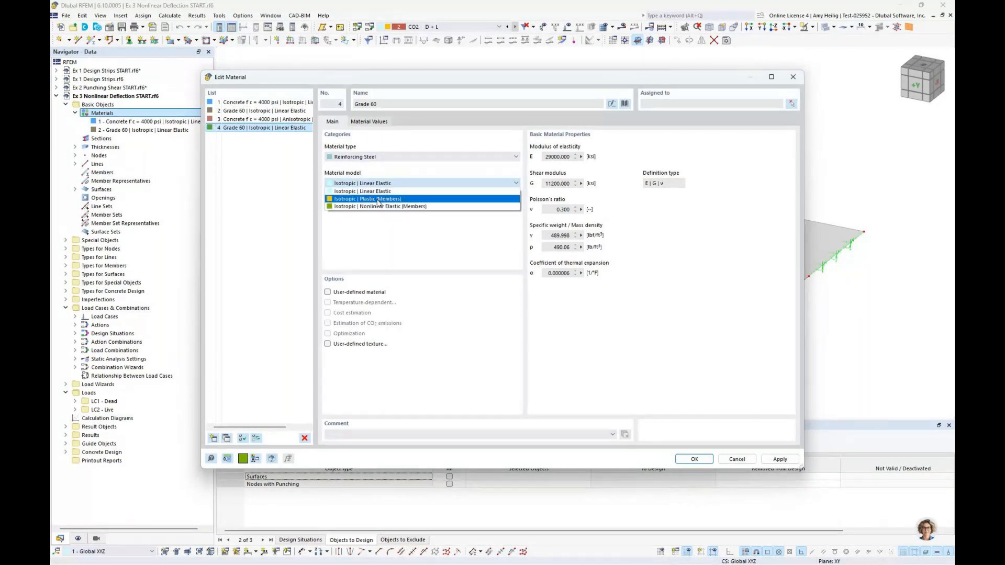
pyautogui.click(378, 200)
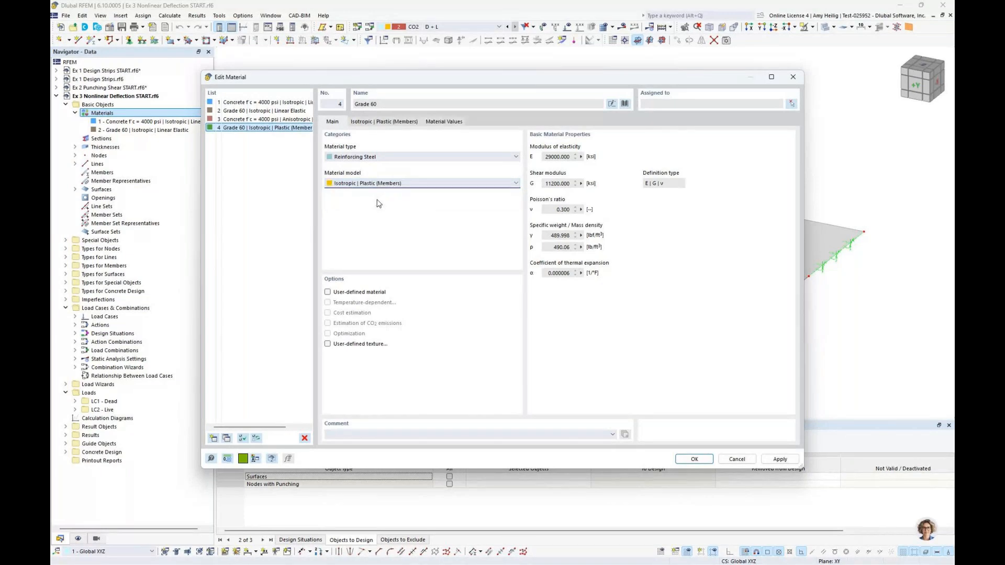
pyautogui.click(393, 125)
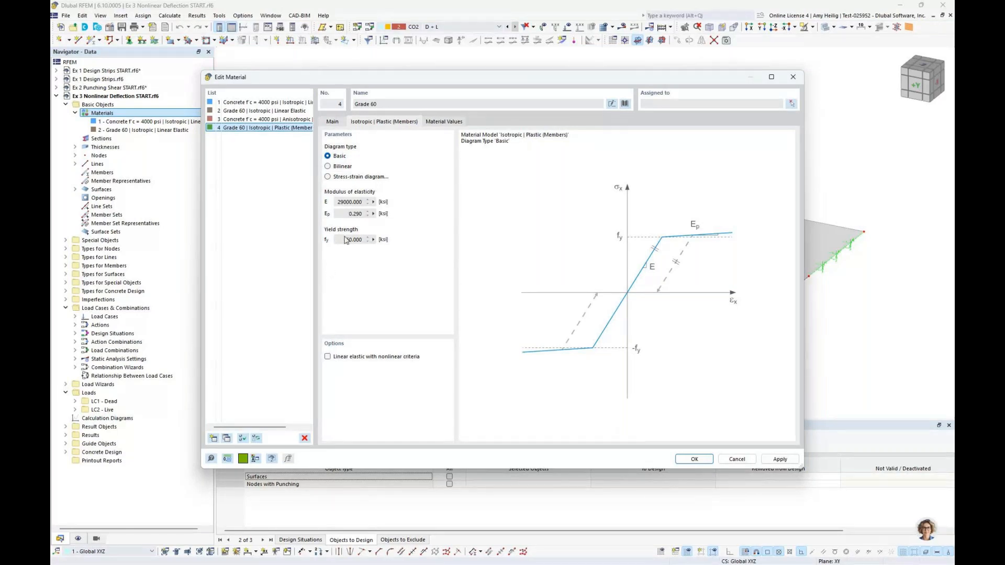
pyautogui.click(333, 121)
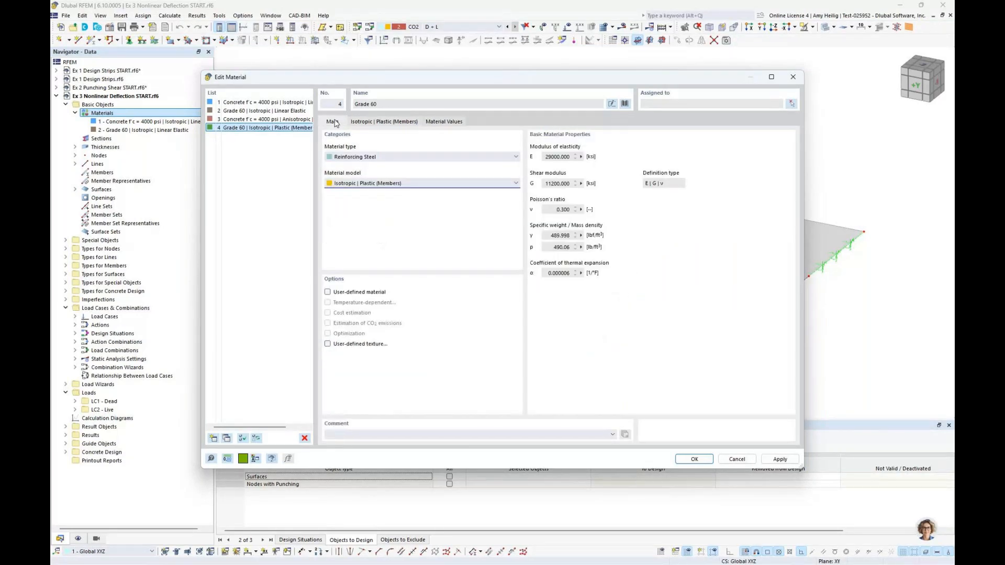
pyautogui.click(686, 458)
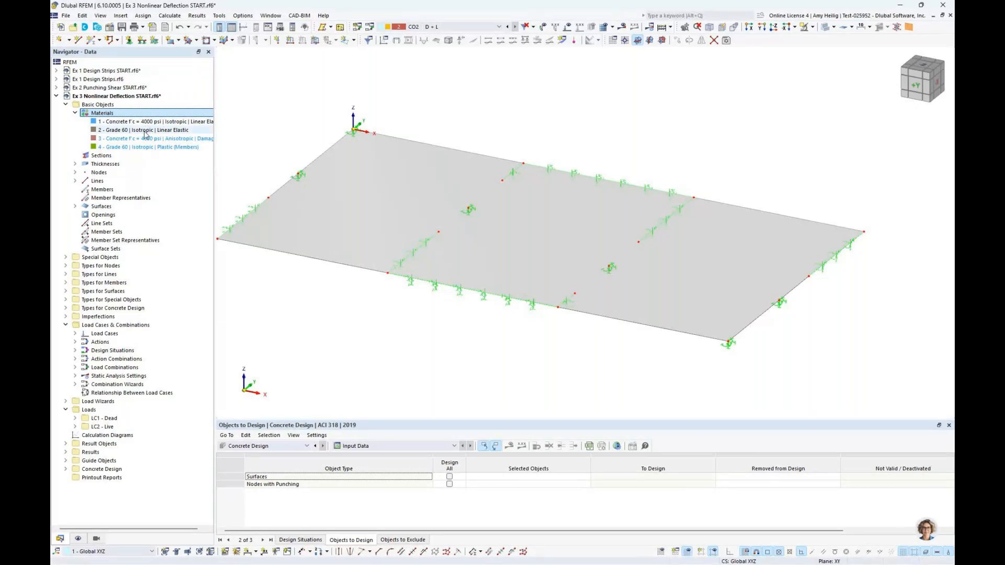
# Rename the Section 2.4 (ASD) design situation as ASD - Linear.
pyautogui.click(371, 29)
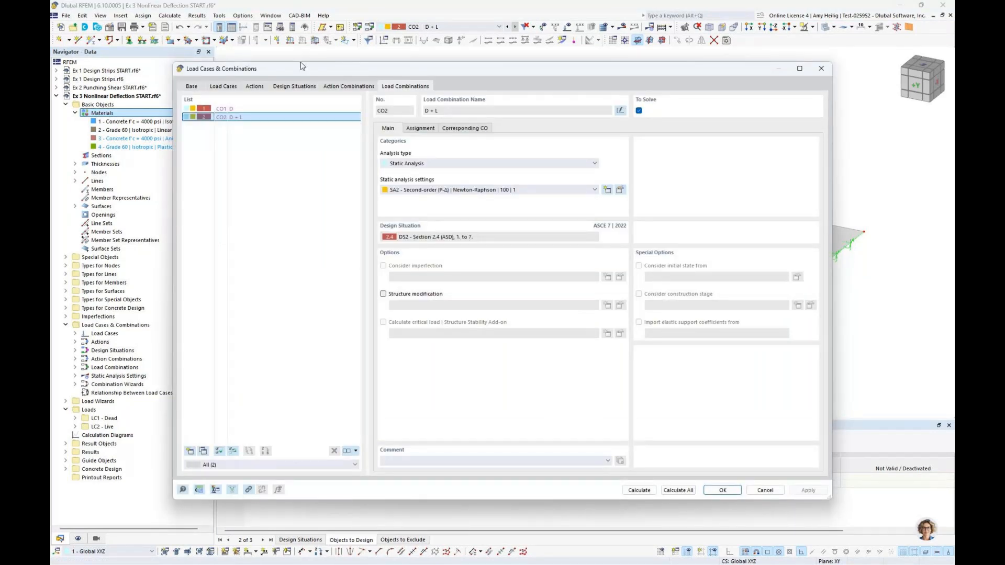
pyautogui.click(294, 86)
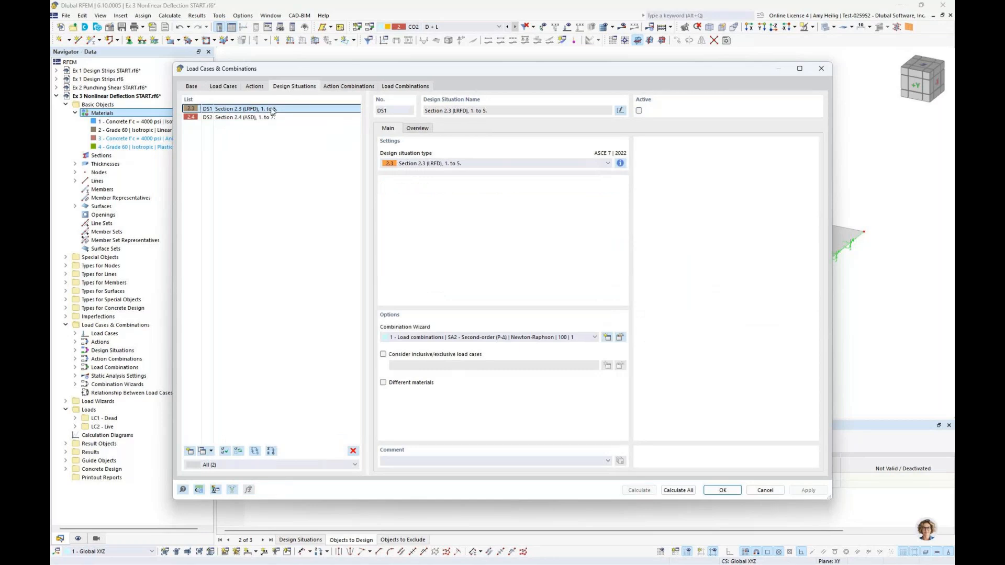
pyautogui.click(267, 118)
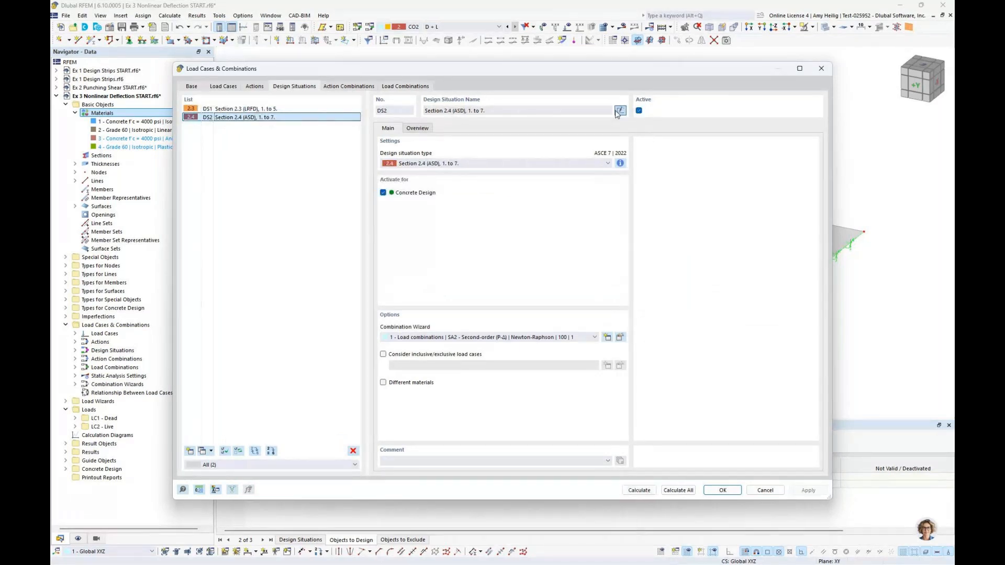
pyautogui.click(518, 111)
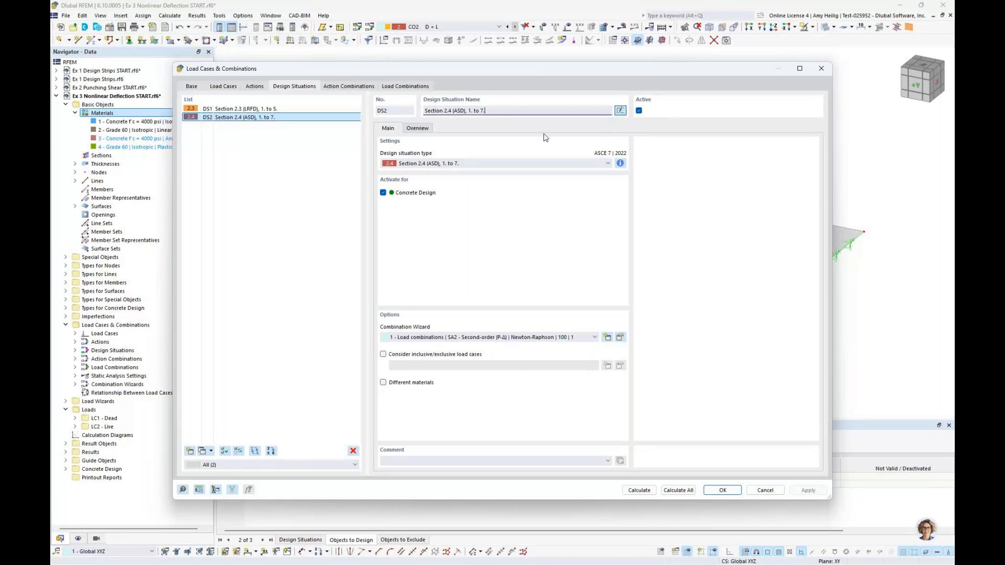
pyautogui.moveTo(493, 110); pyautogui.dragTo(397, 114)
pyautogui.write('ASD - Linear')
# Add a second Section 2.4 (ASD) design situation named ASD - Nonlinear.
pyautogui.click(189, 450)
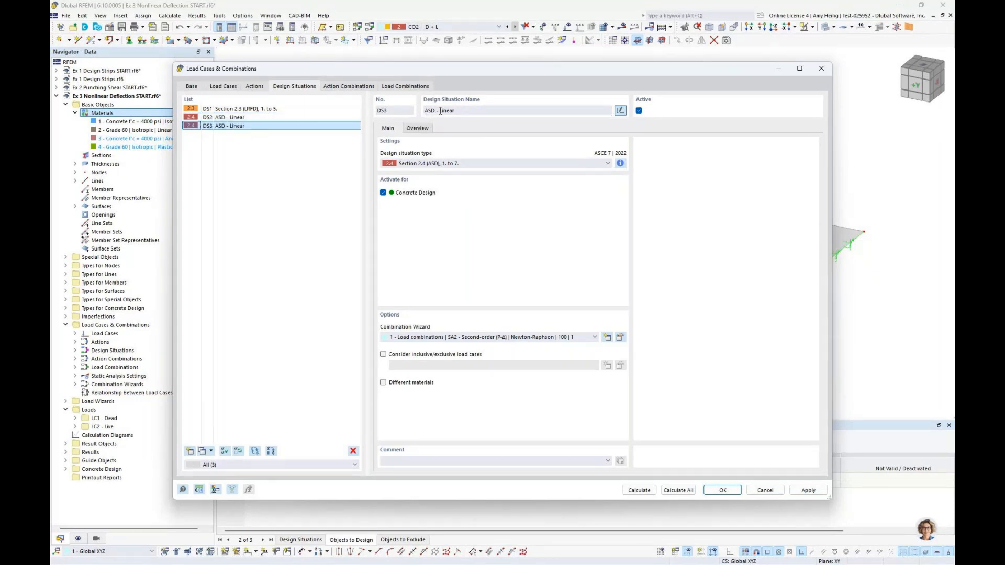
pyautogui.click(440, 110)
pyautogui.press('Delete')
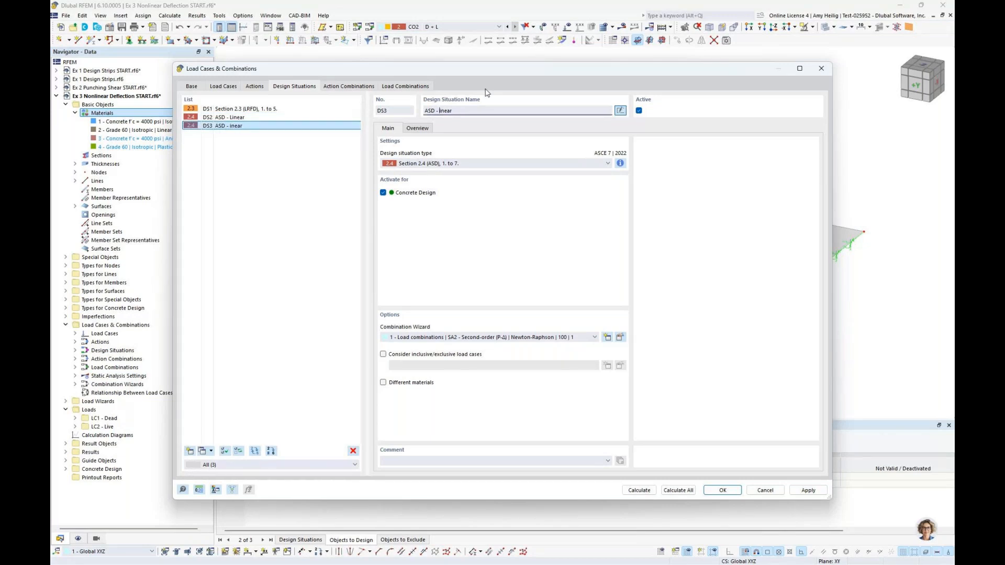
pyautogui.write('Nonl')
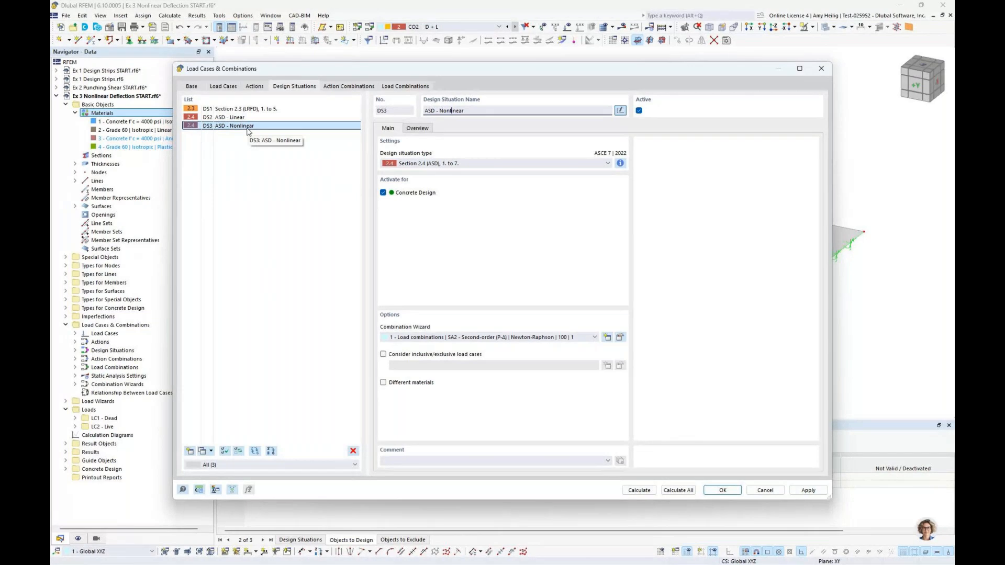
# Copy the second-order combination wizard, add a structure modification for surface reinforcement, and assign the copy to the ASD - Nonlinear design situation.
pyautogui.click(619, 337)
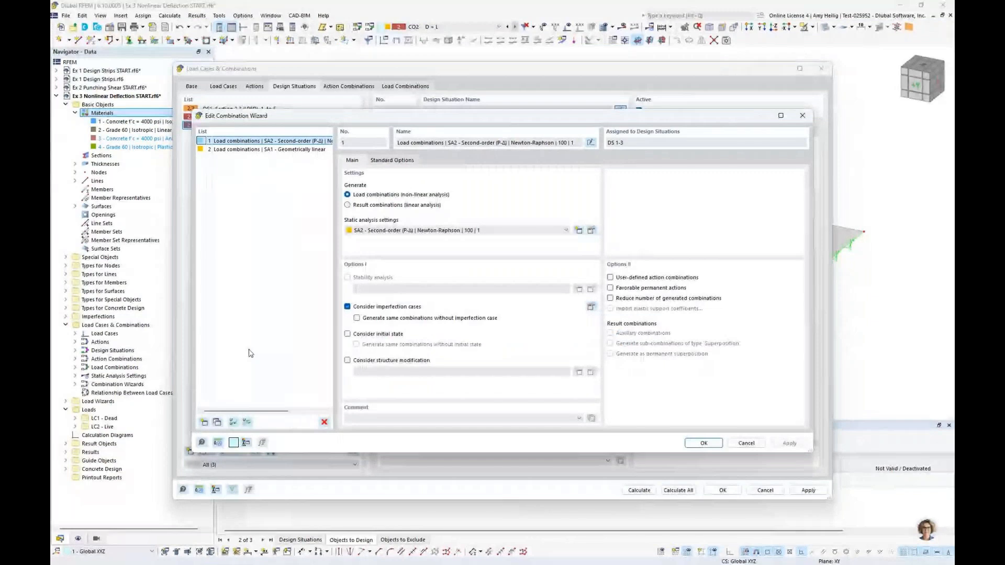
pyautogui.click(217, 422)
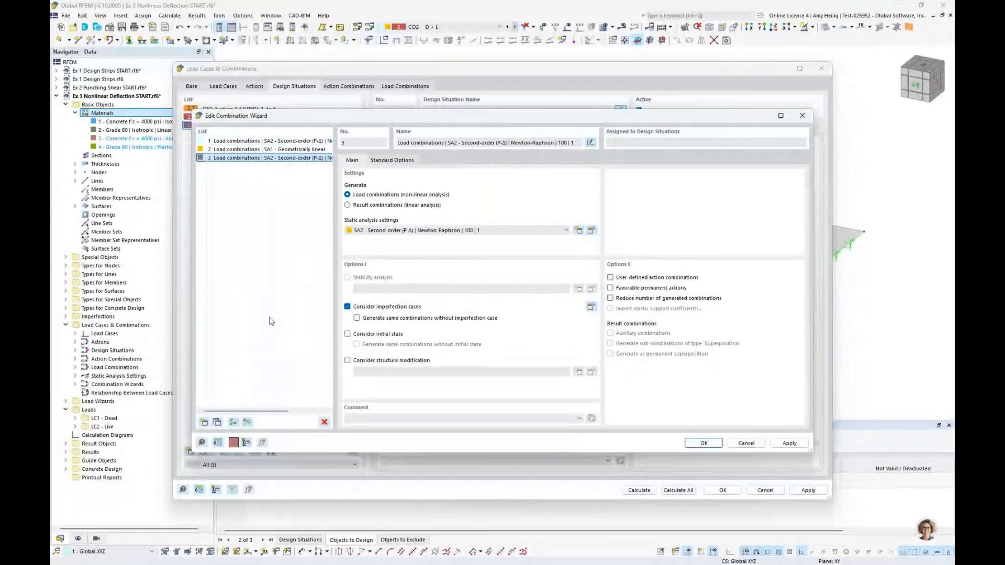
pyautogui.click(347, 359)
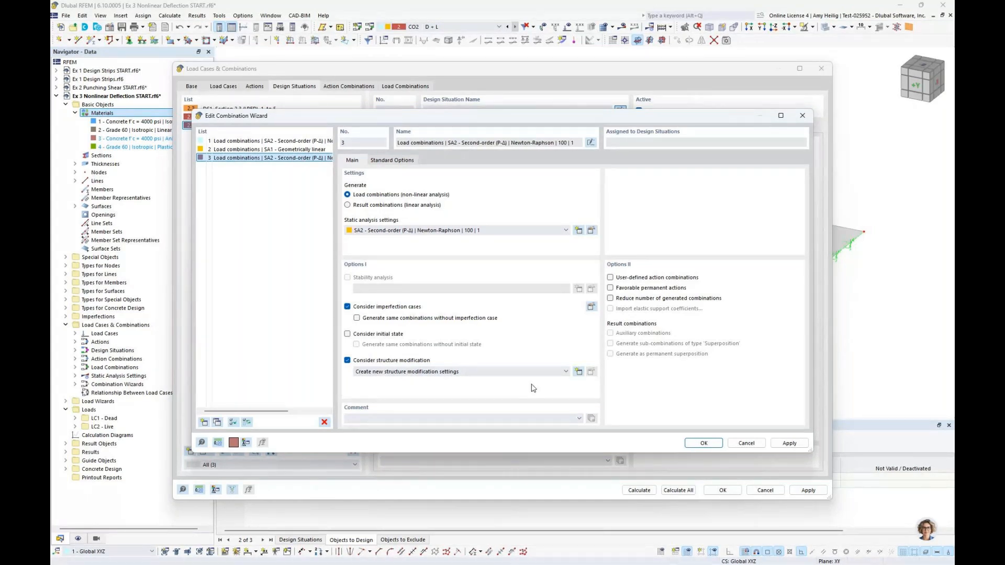
pyautogui.click(577, 371)
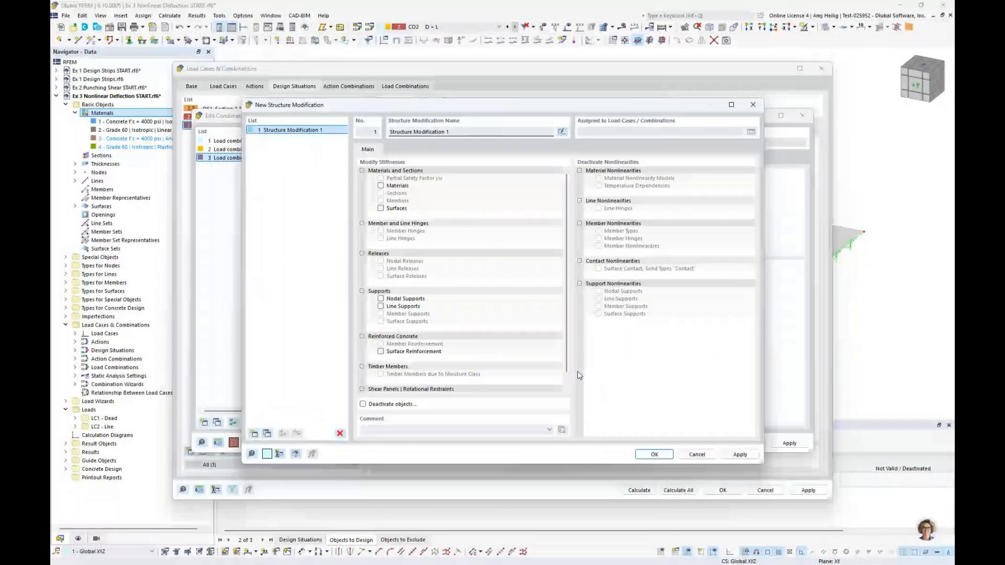
pyautogui.click(381, 351)
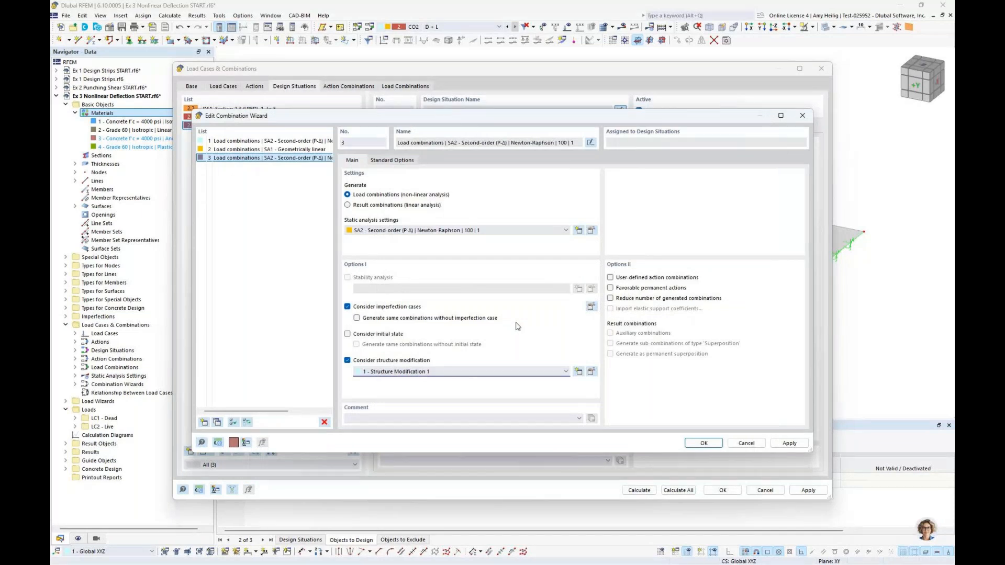
pyautogui.click(703, 443)
pyautogui.click(494, 338)
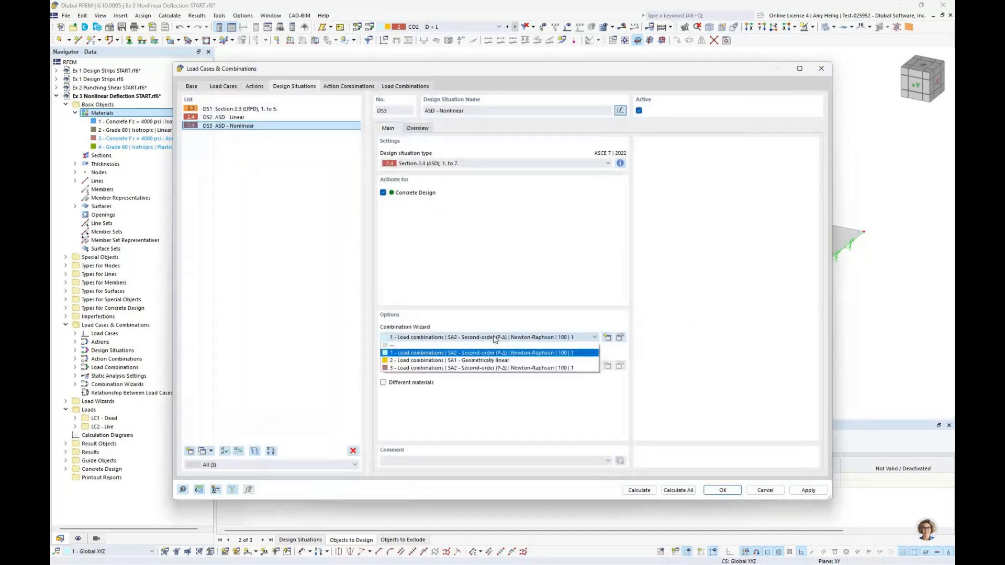
pyautogui.click(473, 369)
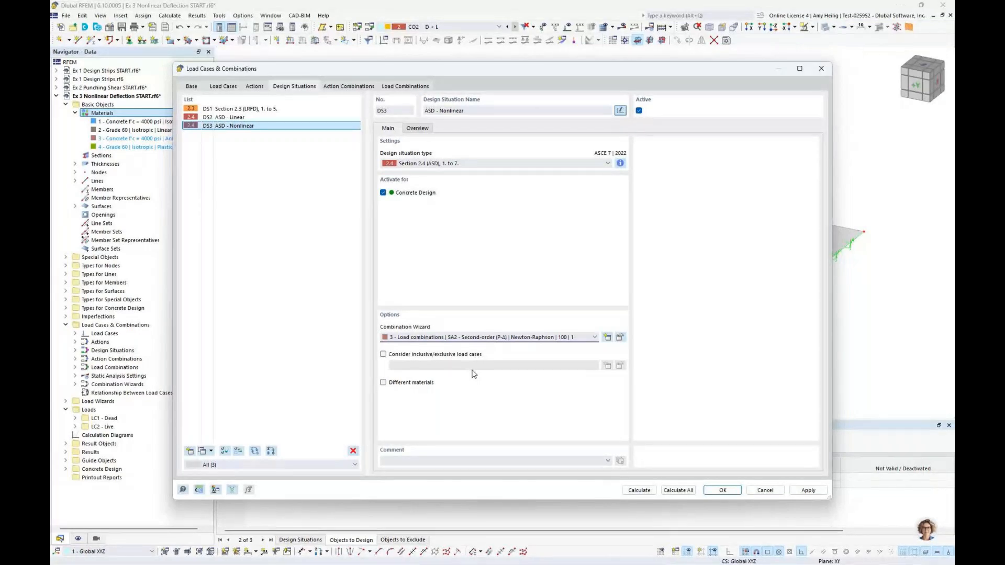
# Use different materials for ASD - Nonlinear, replacing the linear concrete with the Anisotropic | Damage concrete and the linear Grade 60 with Isotropic | Plastic (Members).
pyautogui.click(384, 382)
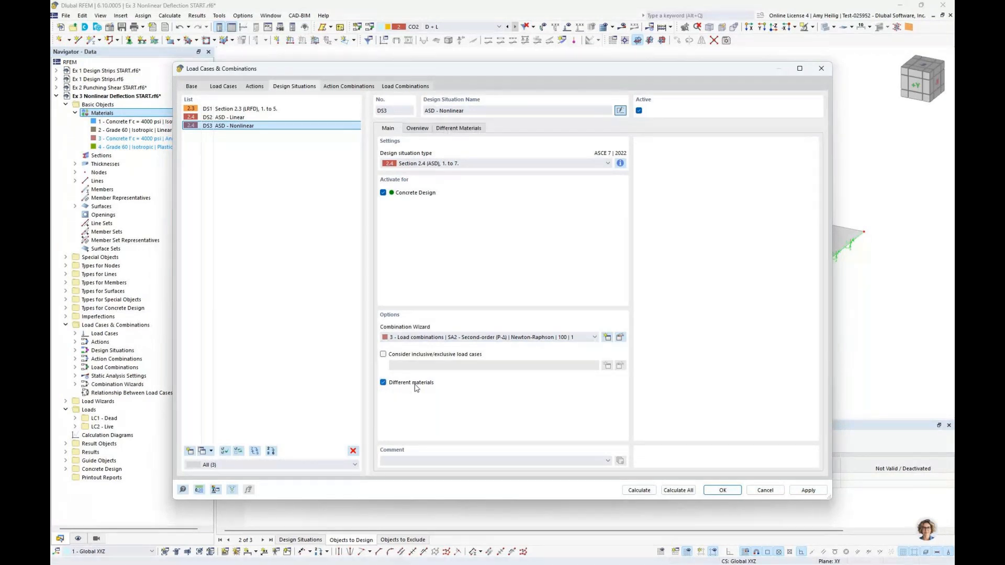
pyautogui.click(458, 128)
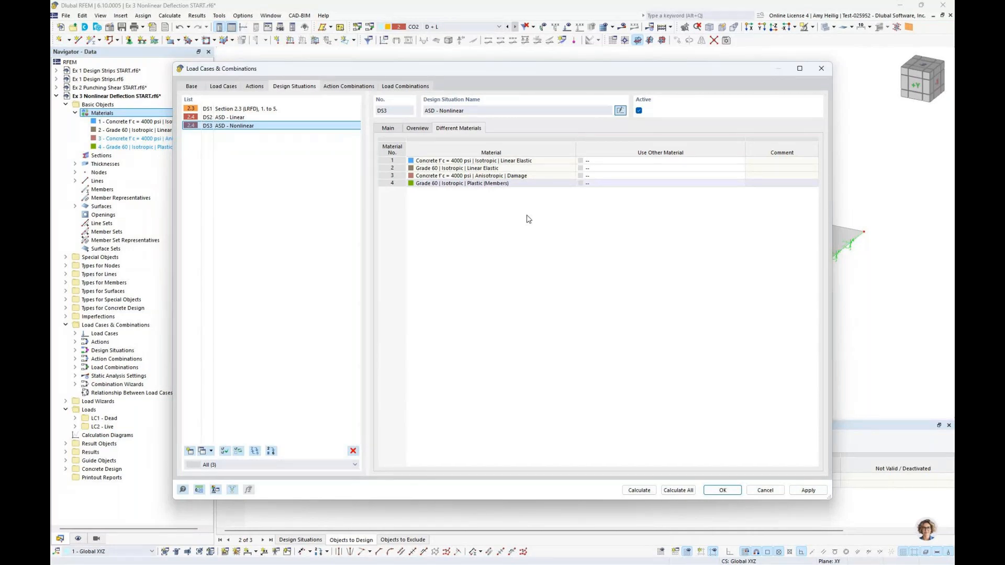
pyautogui.click(614, 162)
pyautogui.click(740, 161)
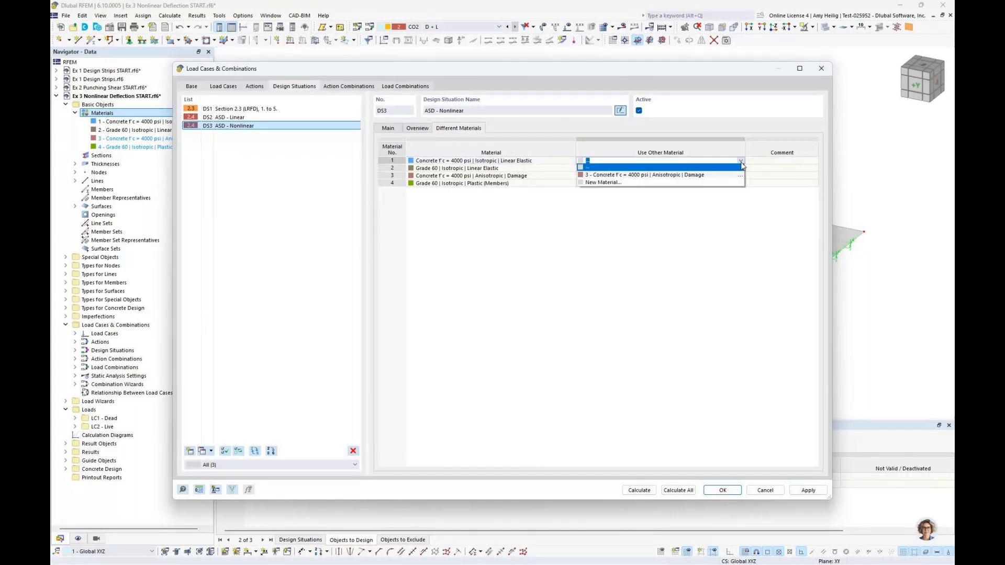
pyautogui.click(706, 176)
pyautogui.click(706, 168)
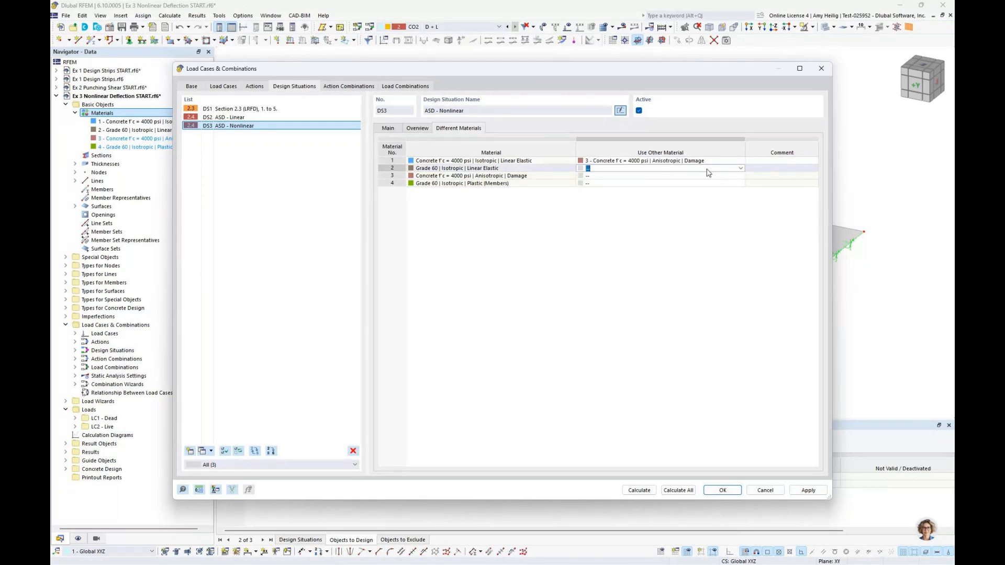
pyautogui.click(740, 168)
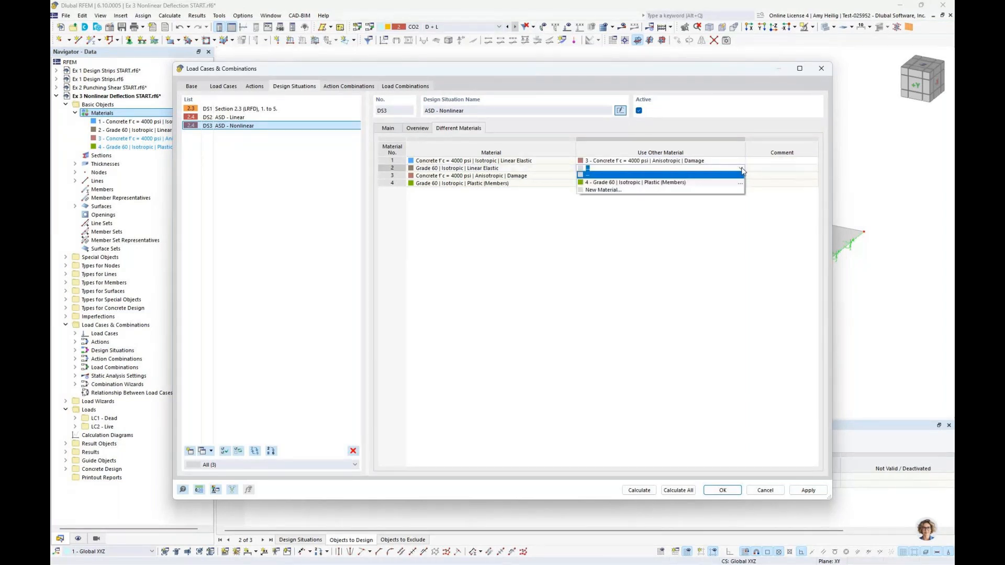
pyautogui.click(716, 183)
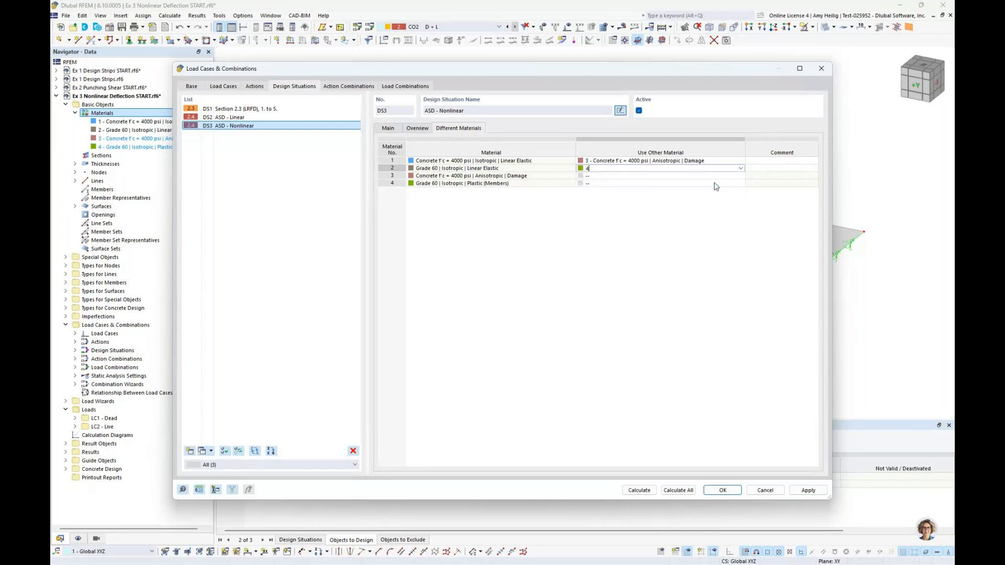
pyautogui.click(716, 176)
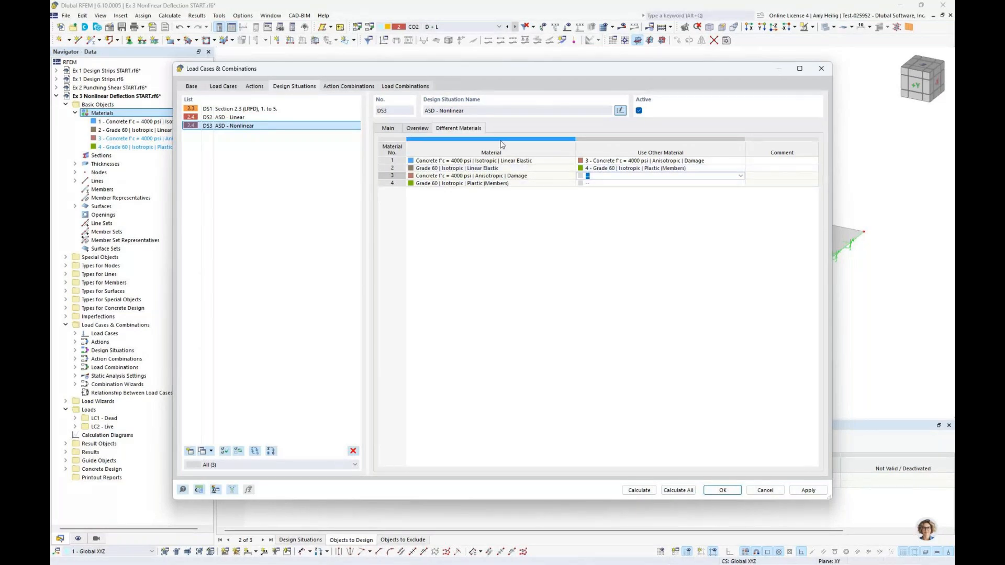
pyautogui.click(395, 130)
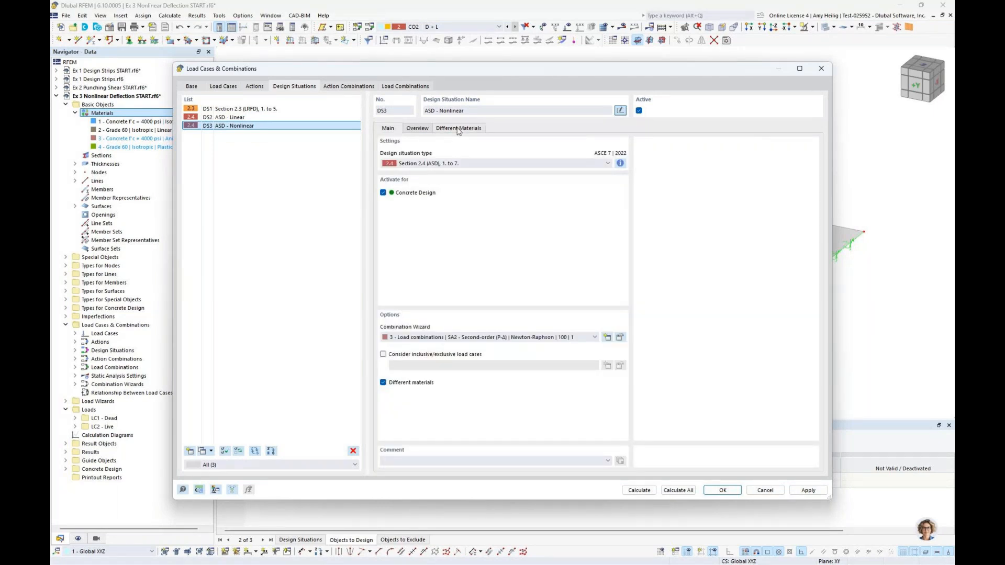
# Set the analysis type of load combinations CO3 and CO4 to Static Analysis | Creep & Shrinkage (Linear) and calculate all combinations.
pyautogui.click(428, 87)
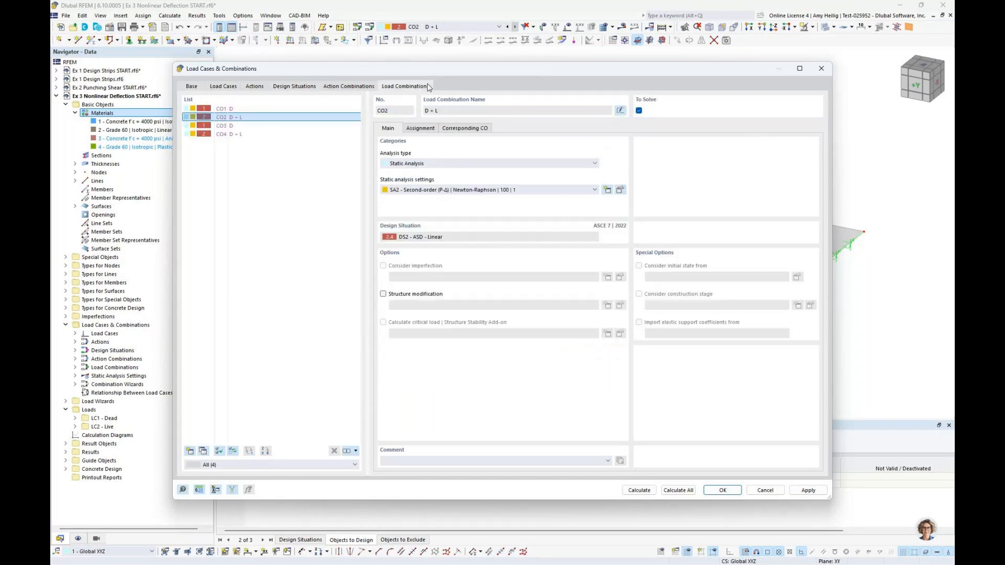
pyautogui.click(277, 117)
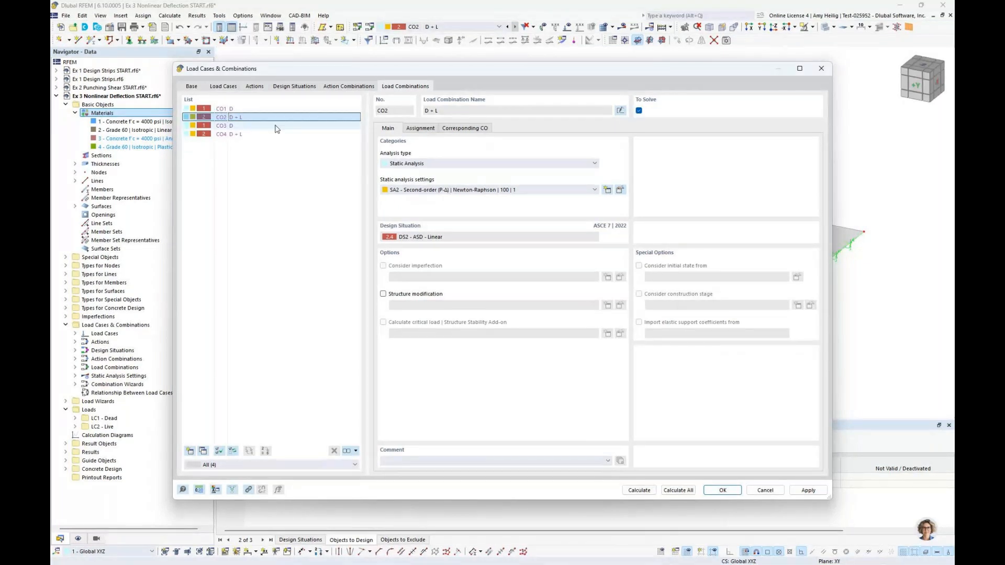
pyautogui.moveTo(276, 129); pyautogui.dragTo(273, 134)
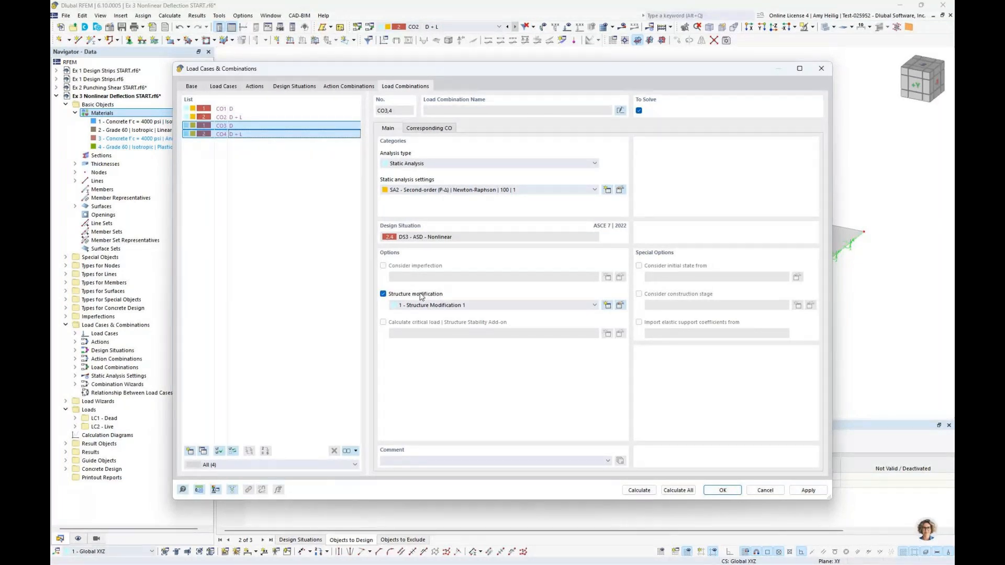
pyautogui.click(440, 164)
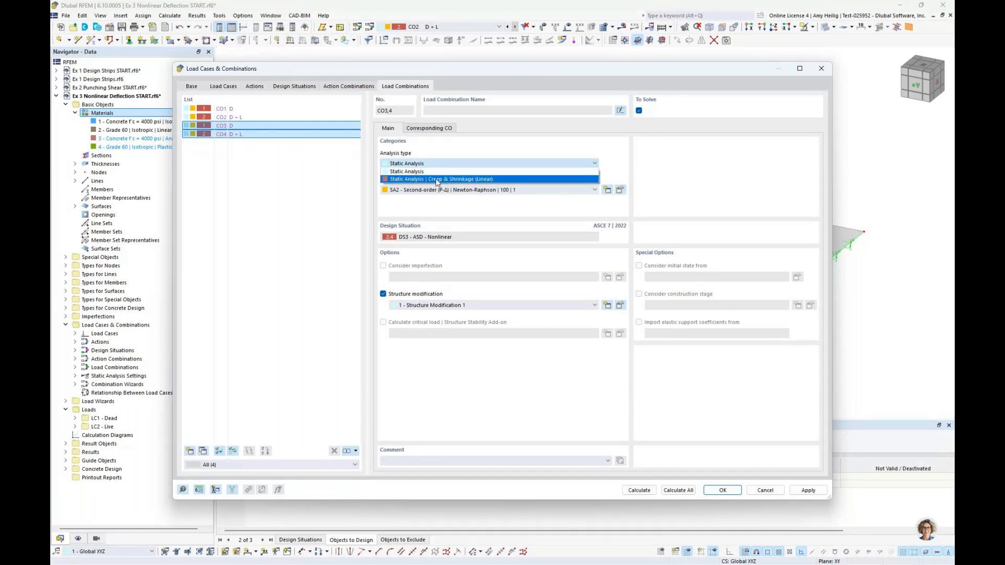
pyautogui.click(437, 179)
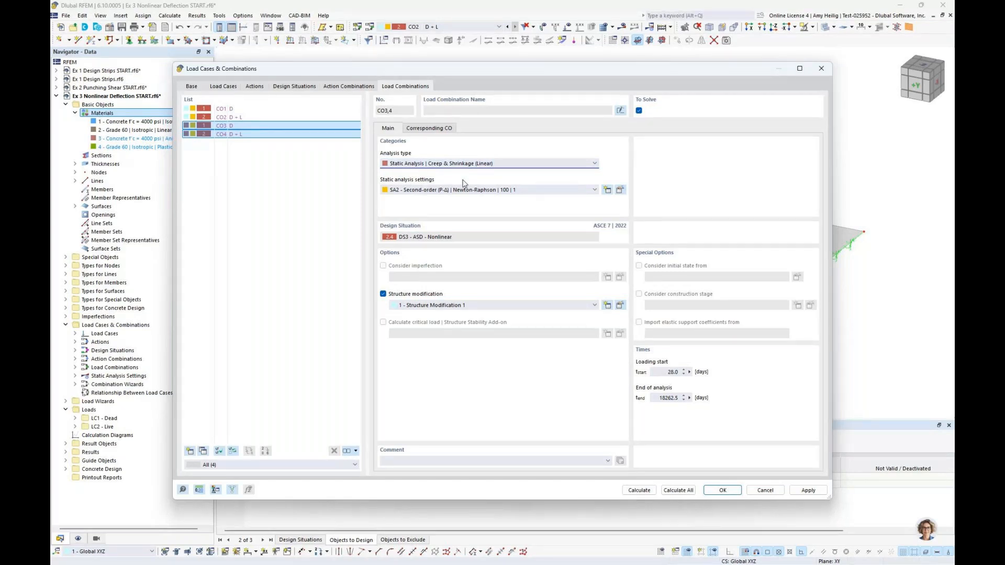
pyautogui.click(678, 490)
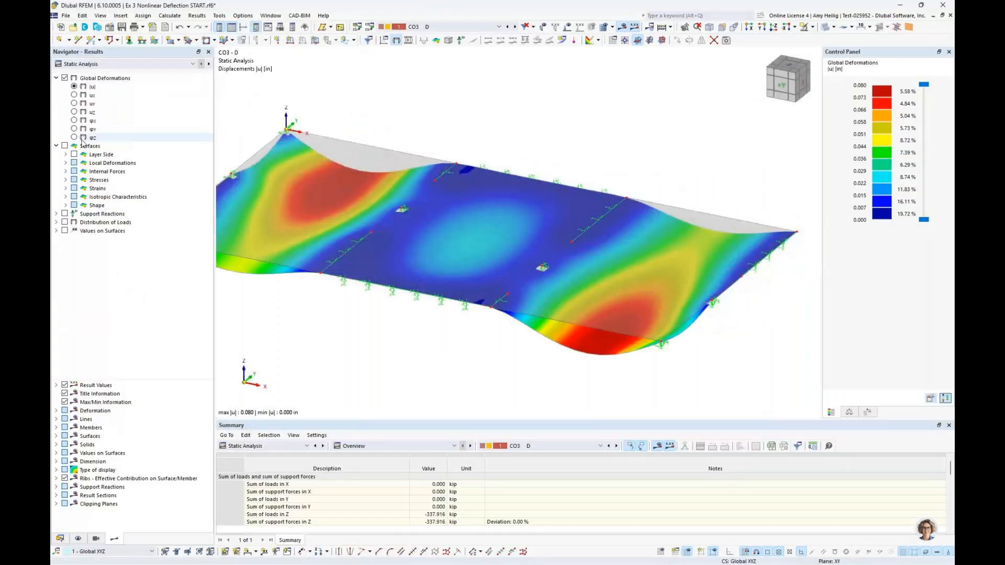
# Compare the global deformations |u| of the slab for the D + L load combinations CO2 and CO4.
pyautogui.scroll(-2, 419, 116)
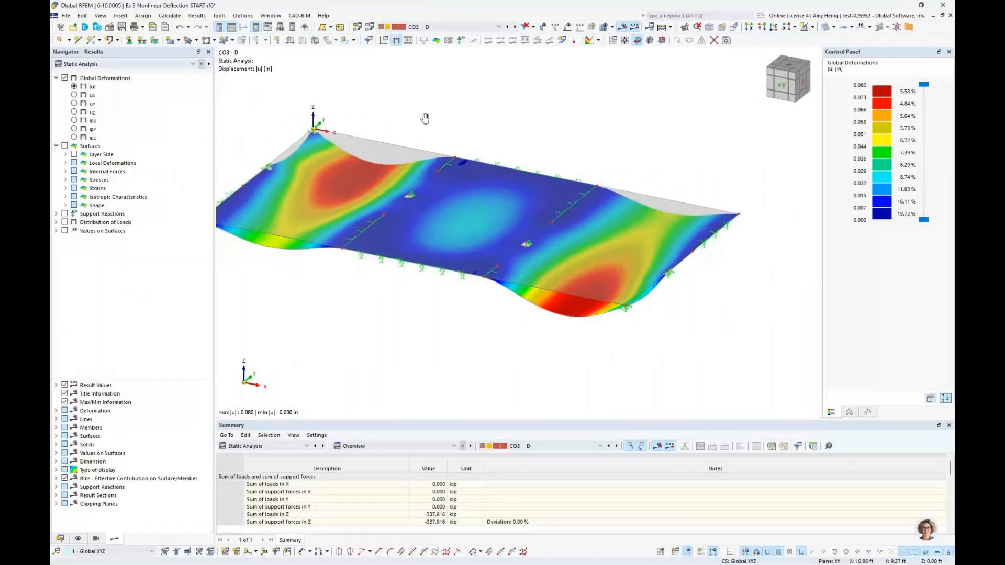
pyautogui.click(450, 27)
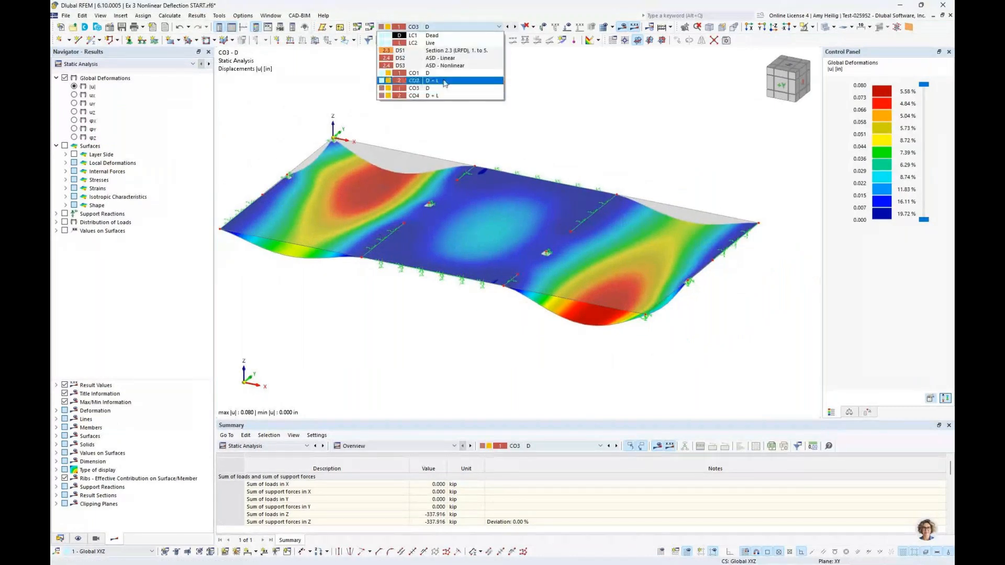
pyautogui.click(443, 81)
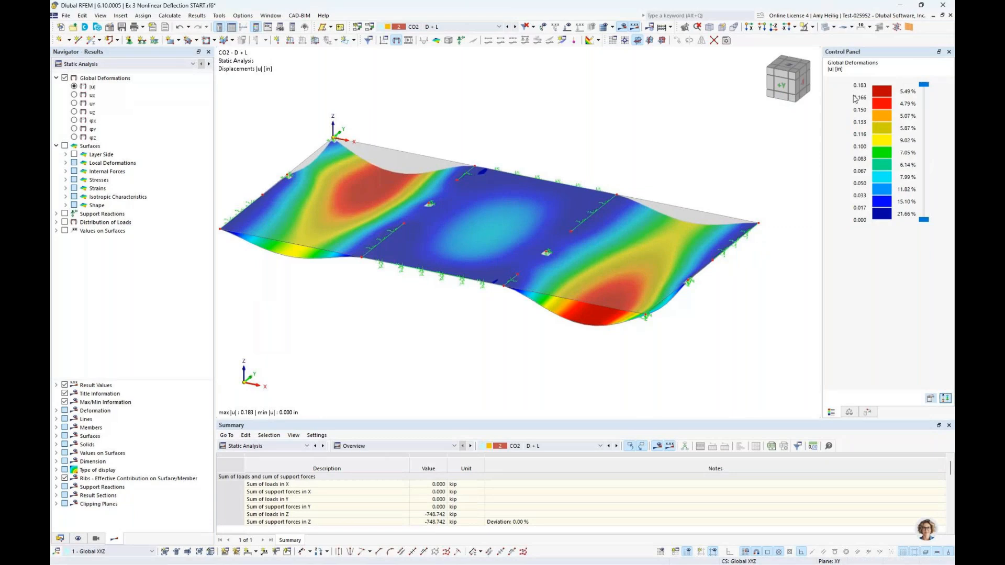
pyautogui.click(492, 26)
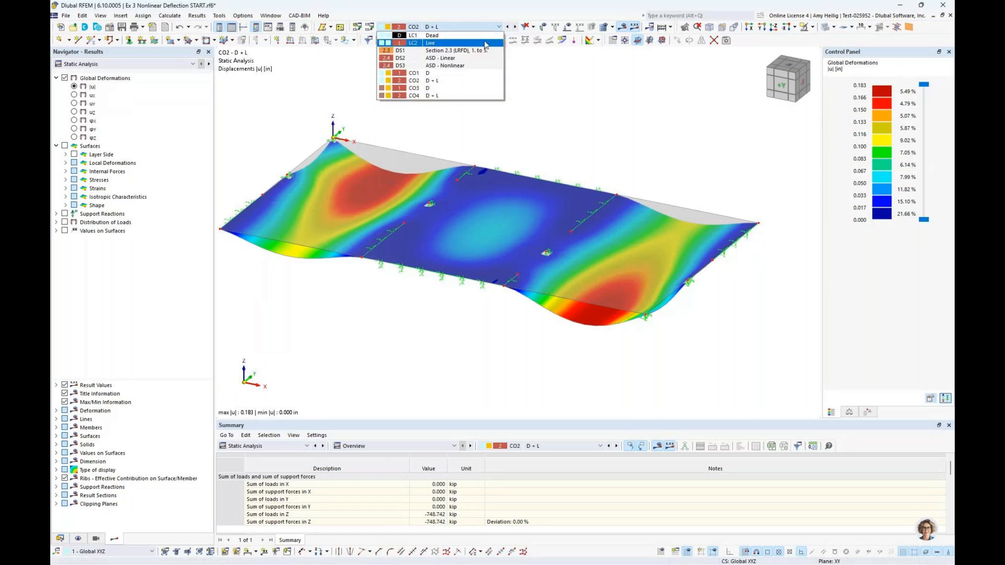
pyautogui.click(469, 97)
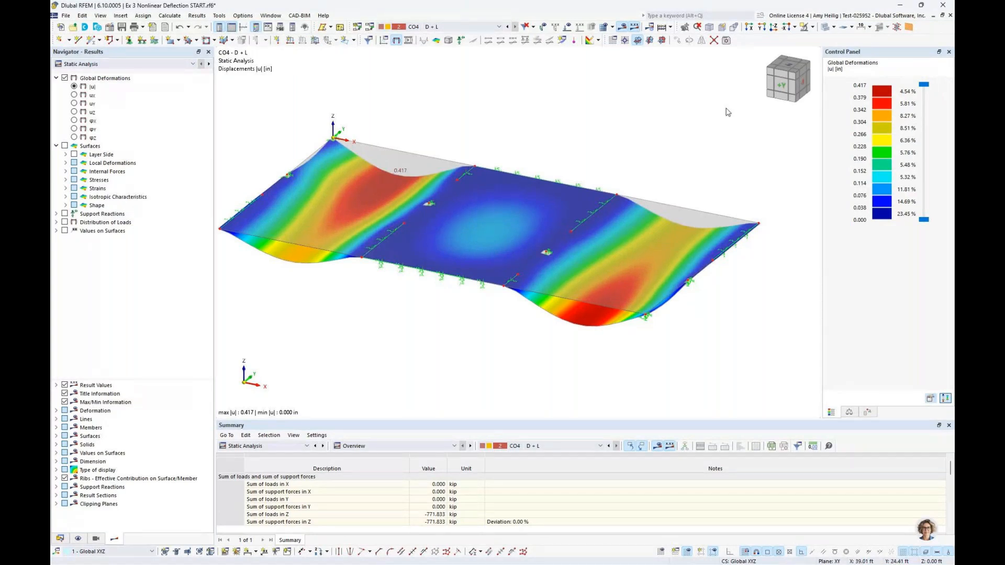
# Switch to the running PowerPoint slide show of the concrete design webinar.
pyautogui.click(287, 446)
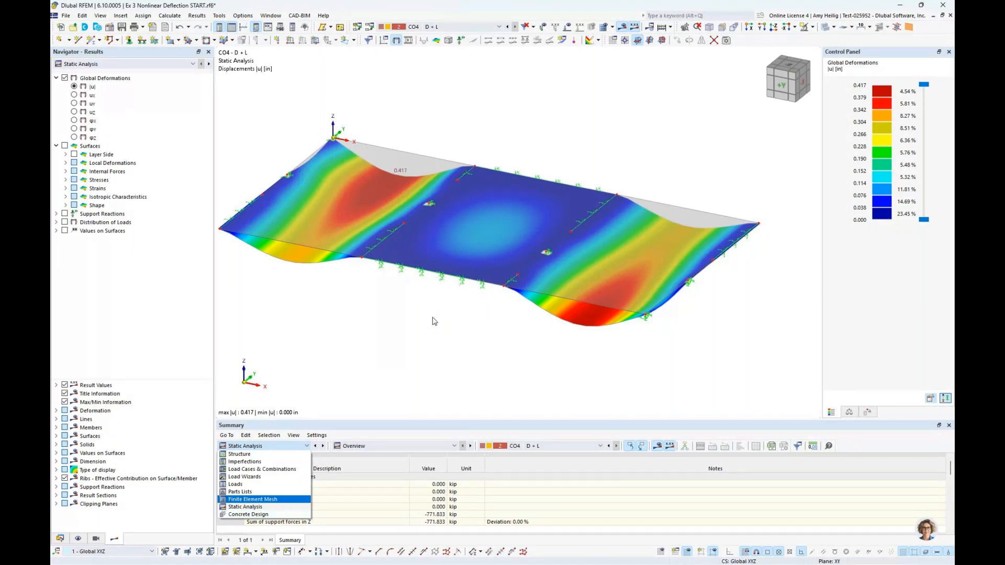
pyautogui.press('super+Tab')
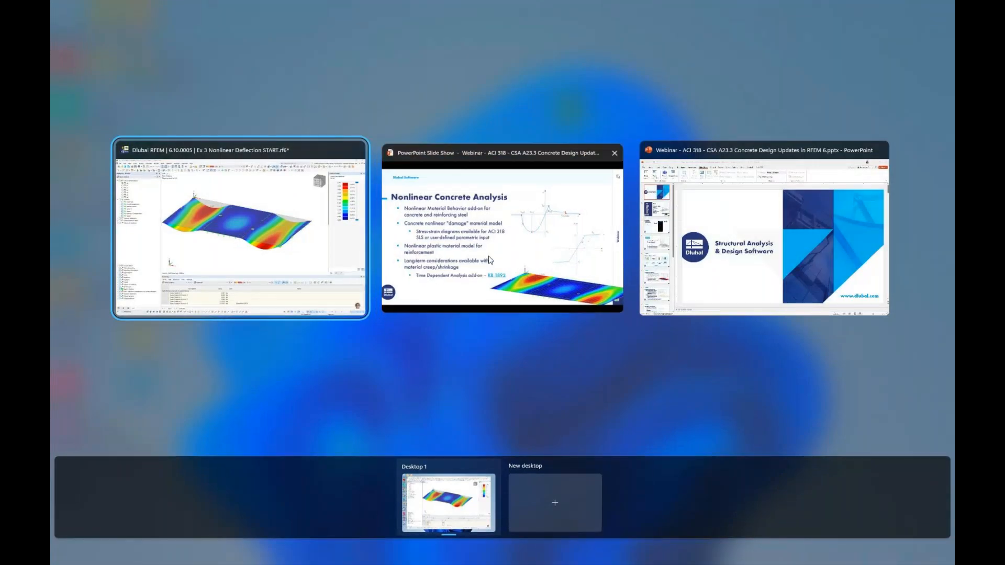
pyautogui.click(489, 260)
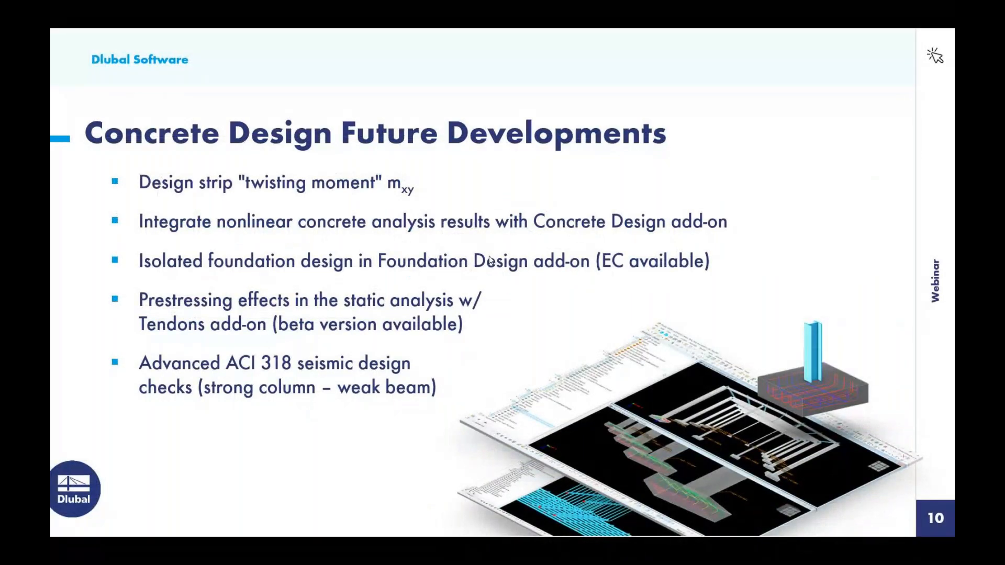